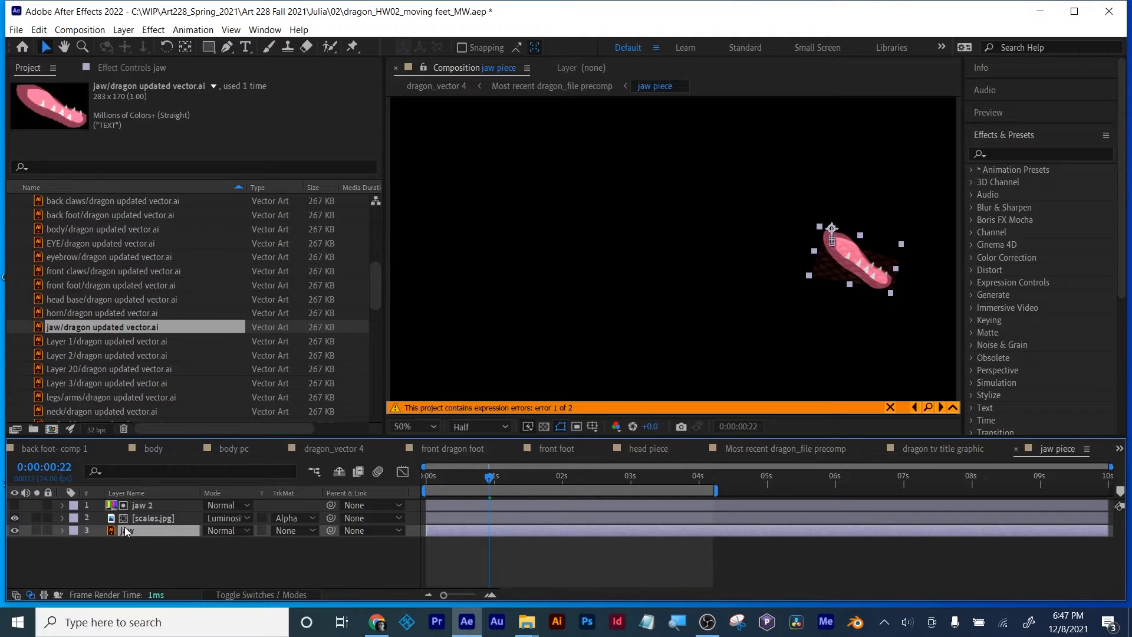
# Undo the last edit in the jaw piece composition and scrub through the dragon animation in the Most recent dragon_file precomp.
pyautogui.hotkey('ctrl', 'z')
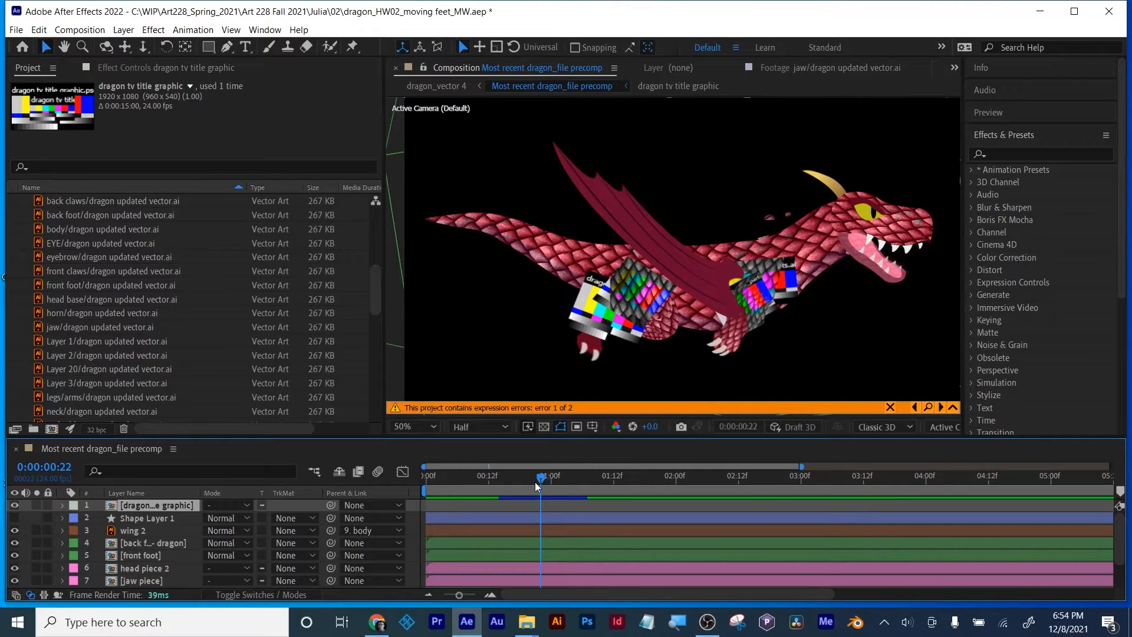
pyautogui.moveTo(537, 482); pyautogui.dragTo(882, 505)
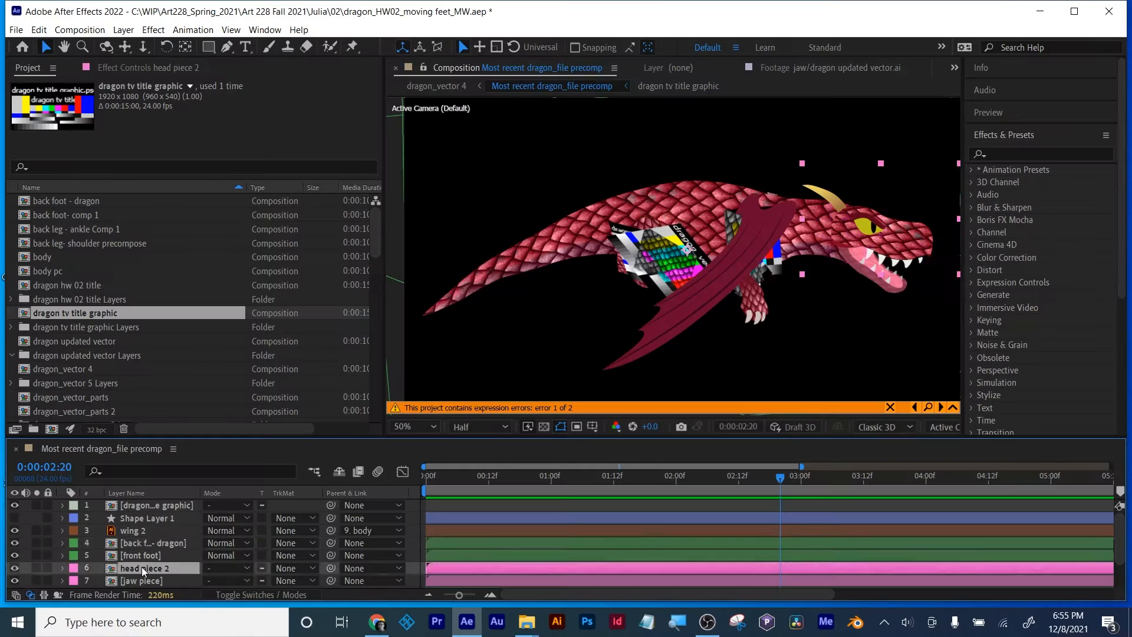
# Open the head piece 2 precomp, enlarge the timeline, examine the scales.jpg and head base layers, and return to the main dragon precomp.
pyautogui.doubleClick(142, 567)
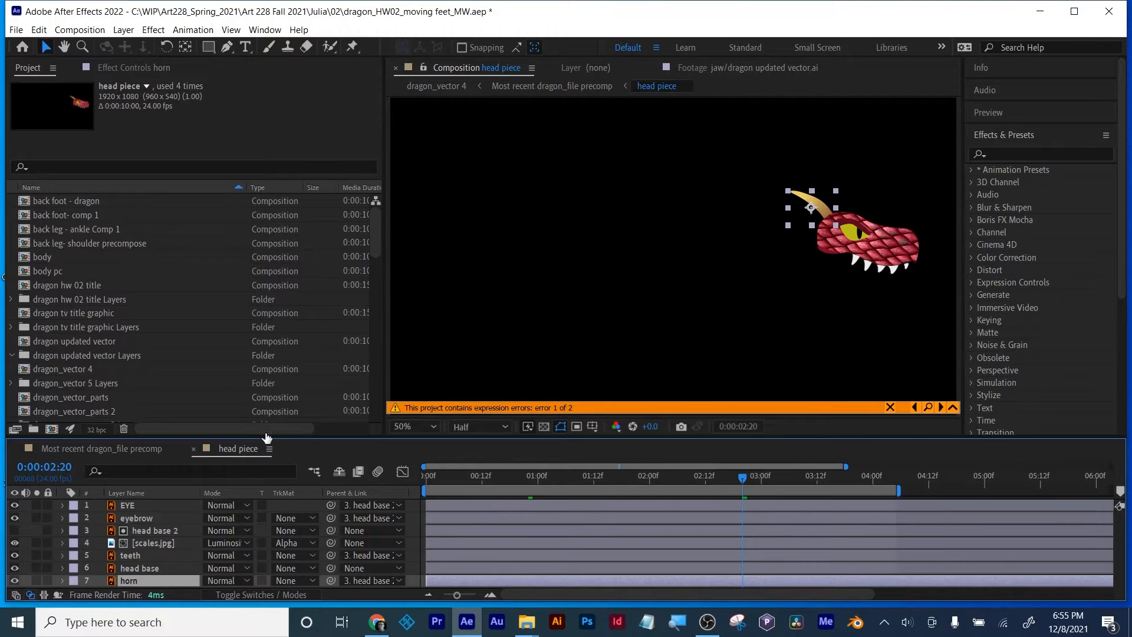
pyautogui.moveTo(260, 437); pyautogui.dragTo(260, 358)
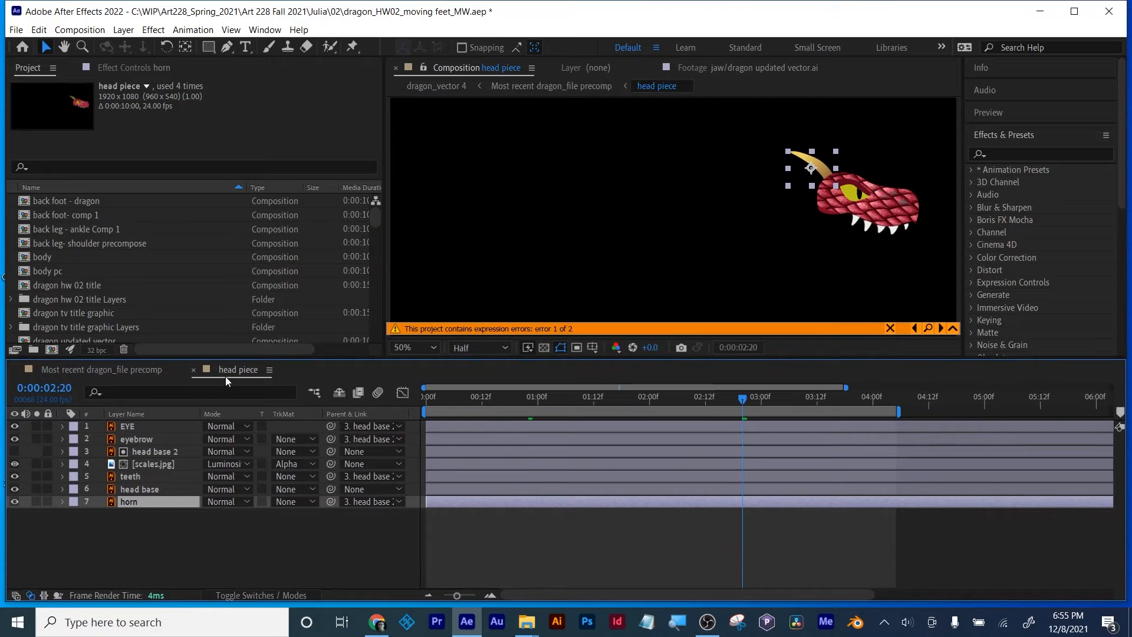
pyautogui.click(154, 464)
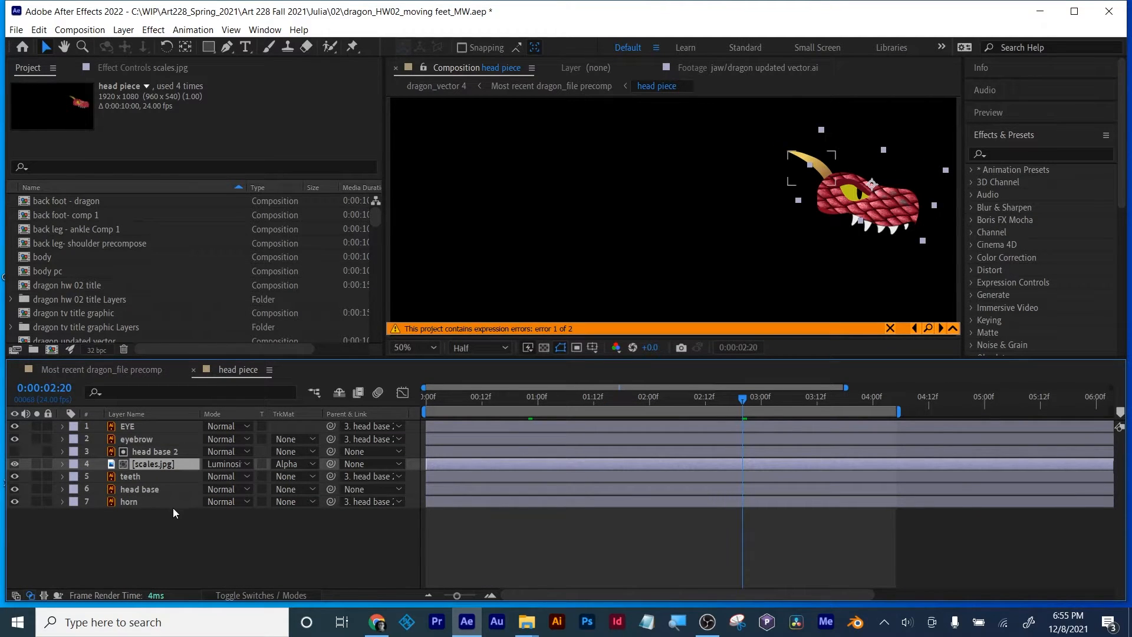
pyautogui.click(142, 490)
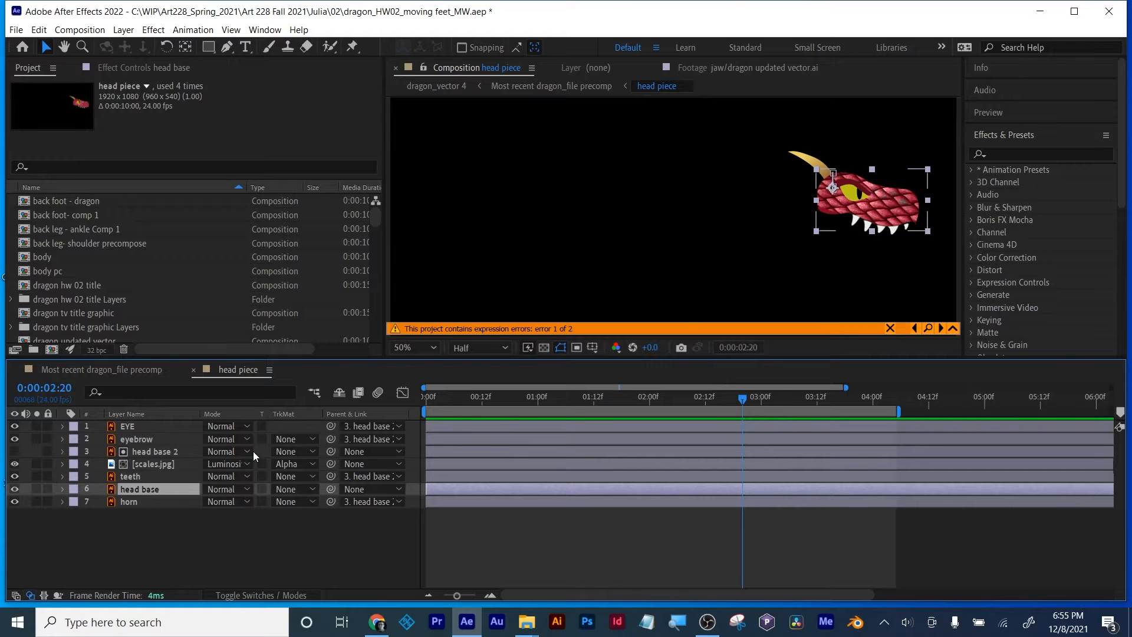
pyautogui.moveTo(329, 464); pyautogui.dragTo(159, 488)
pyautogui.click(116, 369)
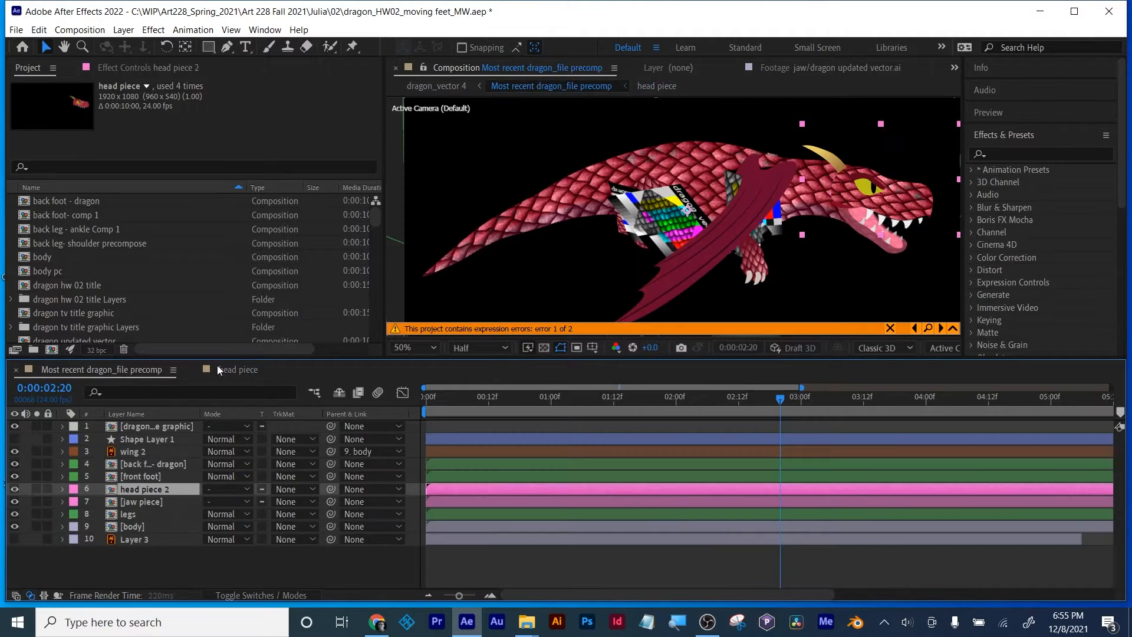
# Scrub the opening of the dragon animation and look through the project items for its back leg compositions.
pyautogui.moveTo(544, 405); pyautogui.dragTo(500, 402)
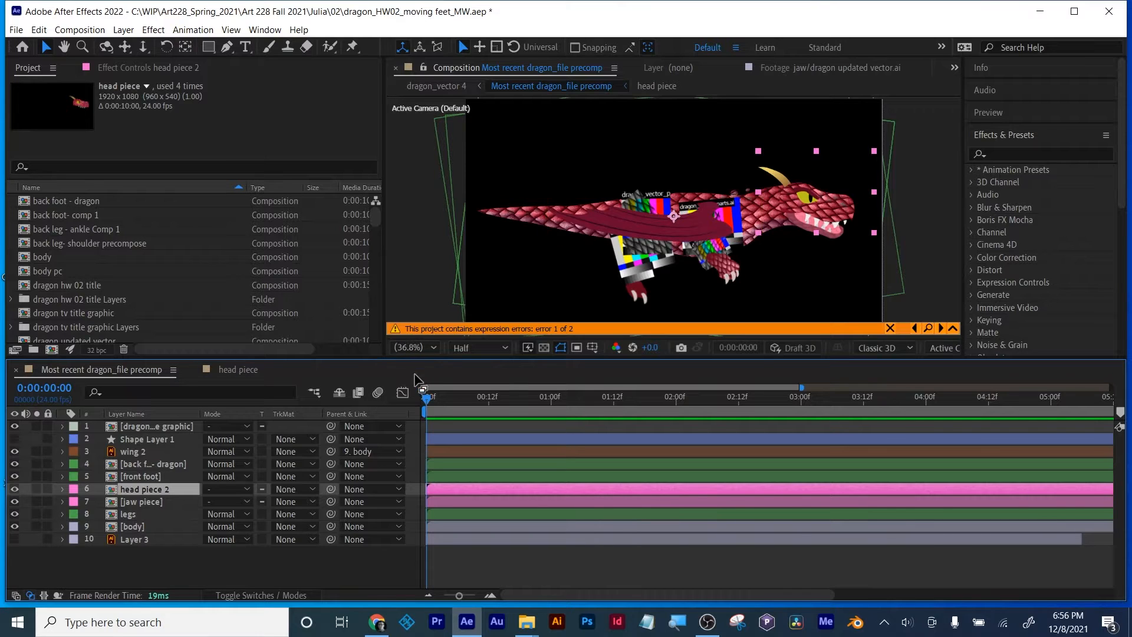
pyautogui.moveTo(428, 399); pyautogui.dragTo(477, 418)
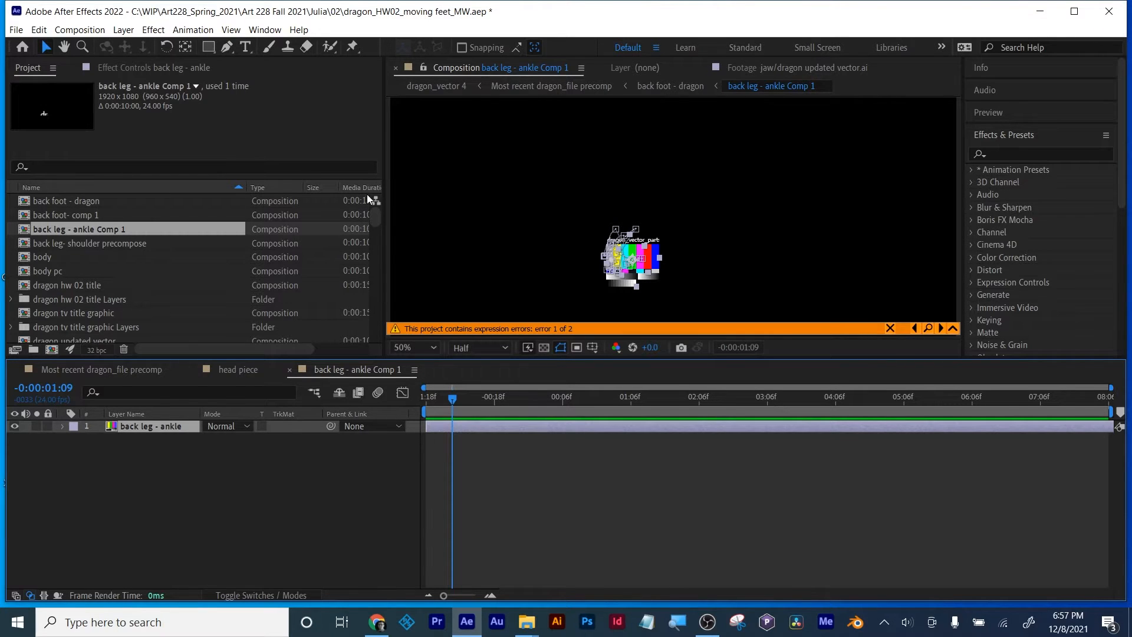
pyautogui.moveTo(373, 211); pyautogui.dragTo(375, 250)
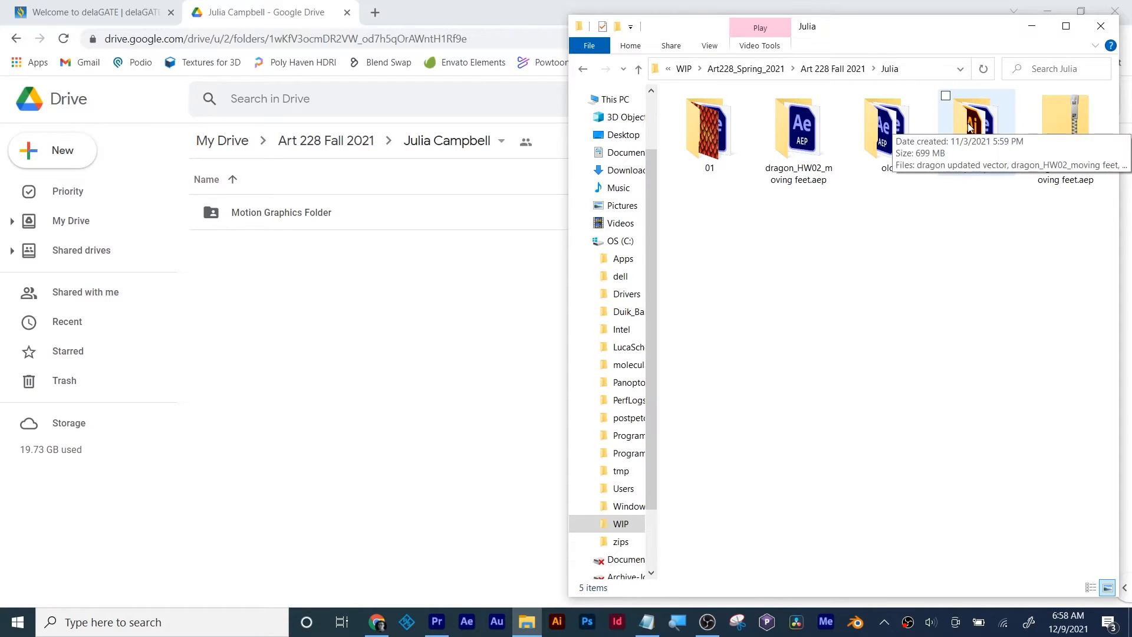
# Check the contents of the Sample upload folder and upload the whole folder to the student's Google Drive folder.
pyautogui.doubleClick(968, 128)
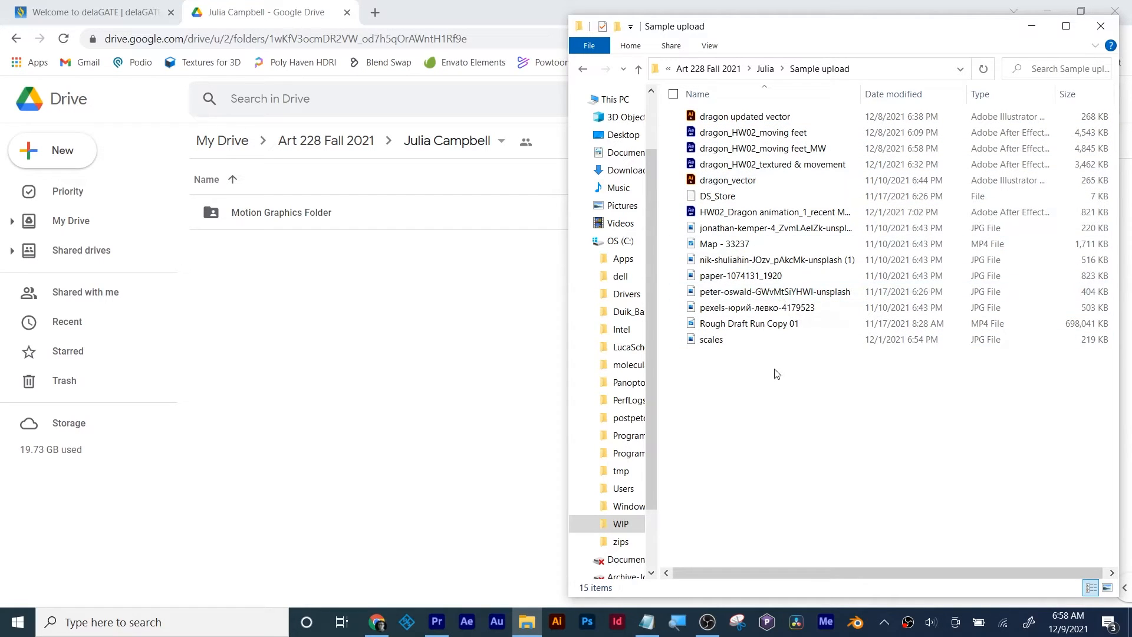
pyautogui.click(766, 69)
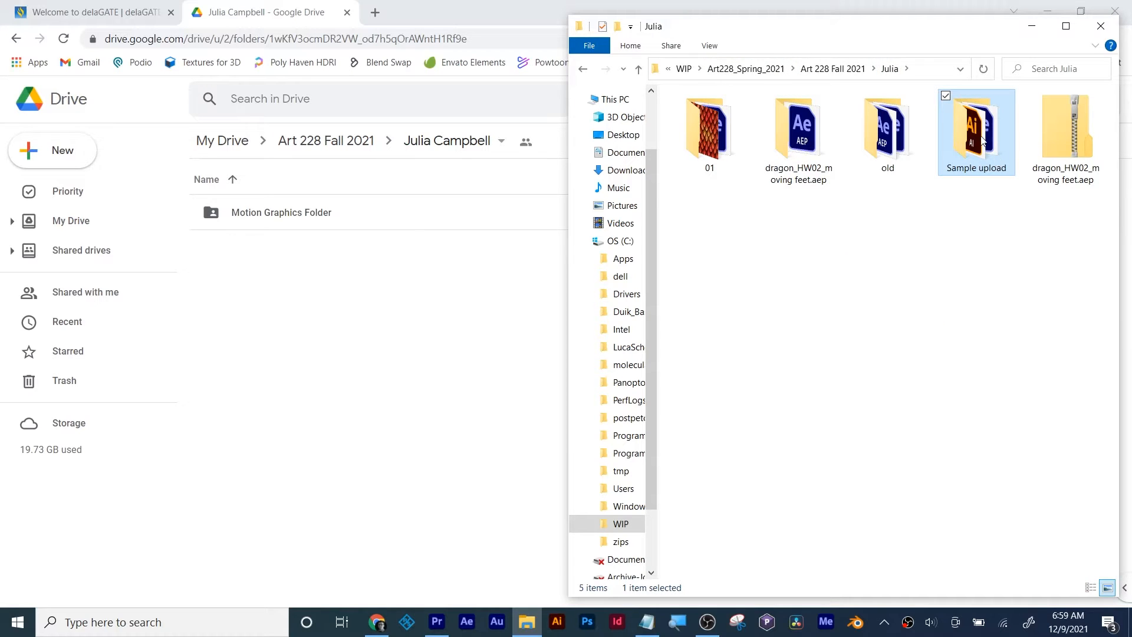
pyautogui.moveTo(981, 140); pyautogui.dragTo(417, 356)
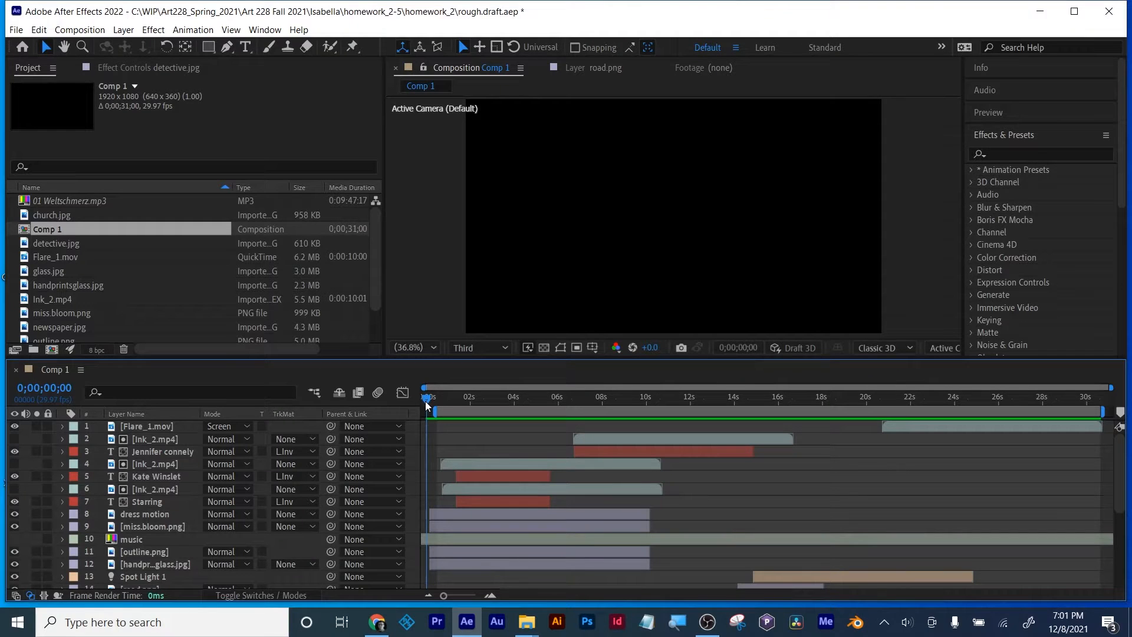
# Examine the Comp 1 title sequence in After Effects, scrubbing the credits, newspaper scene and MISSing BLOOM title alongside their layers.
pyautogui.moveTo(427, 405); pyautogui.dragTo(823, 396)
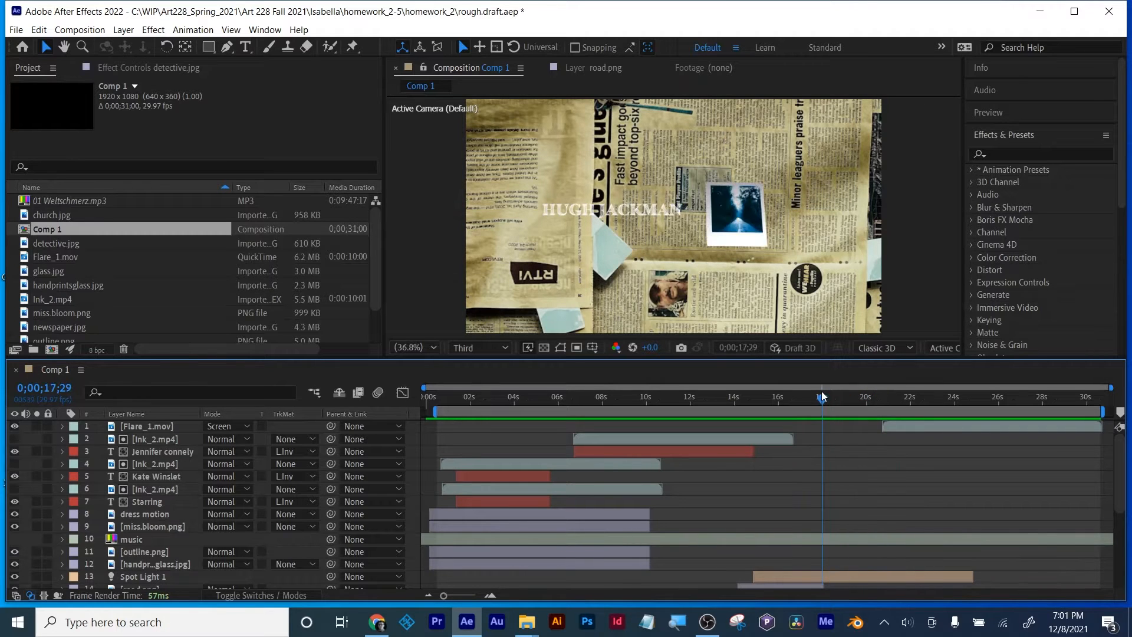
pyautogui.scroll(-1, 1125, 485)
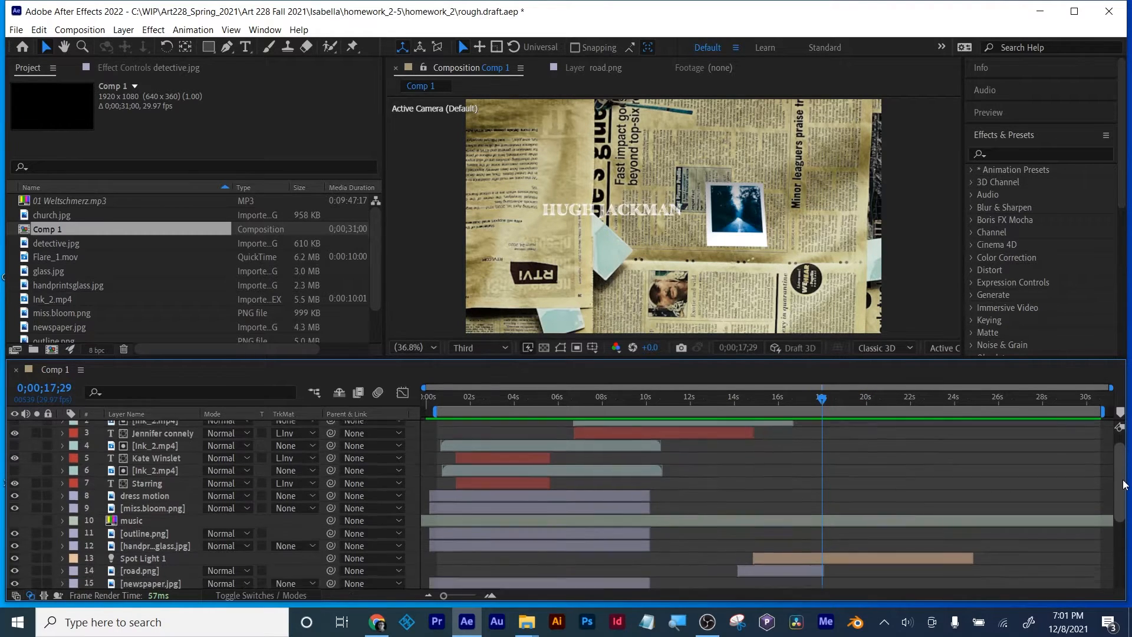
pyautogui.scroll(-5, 1124, 485)
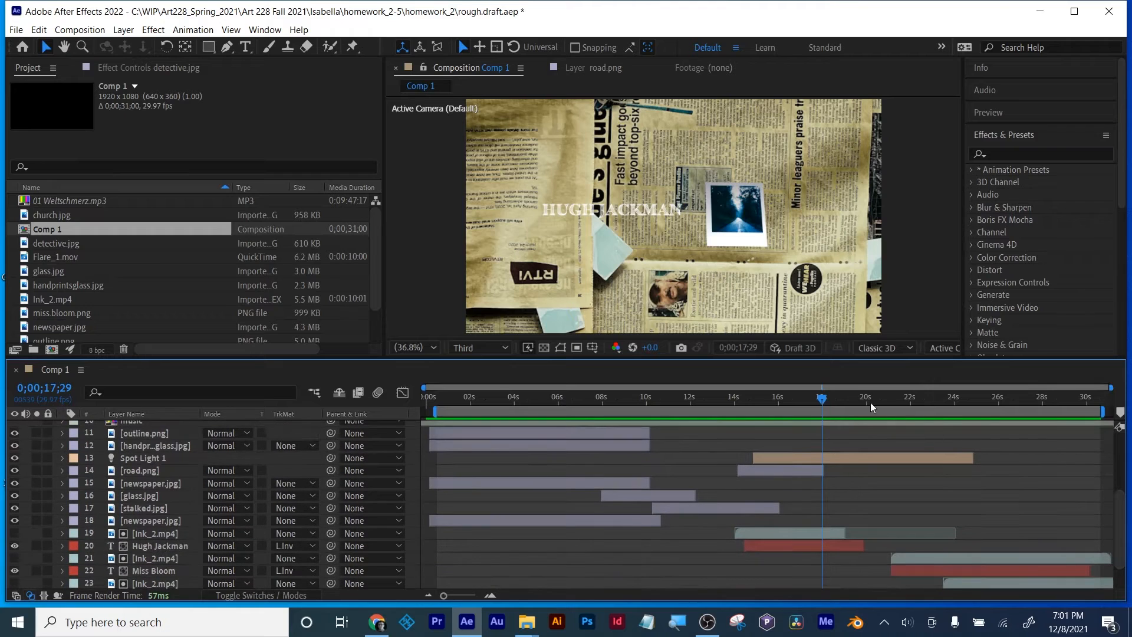
pyautogui.moveTo(829, 404); pyautogui.dragTo(793, 355)
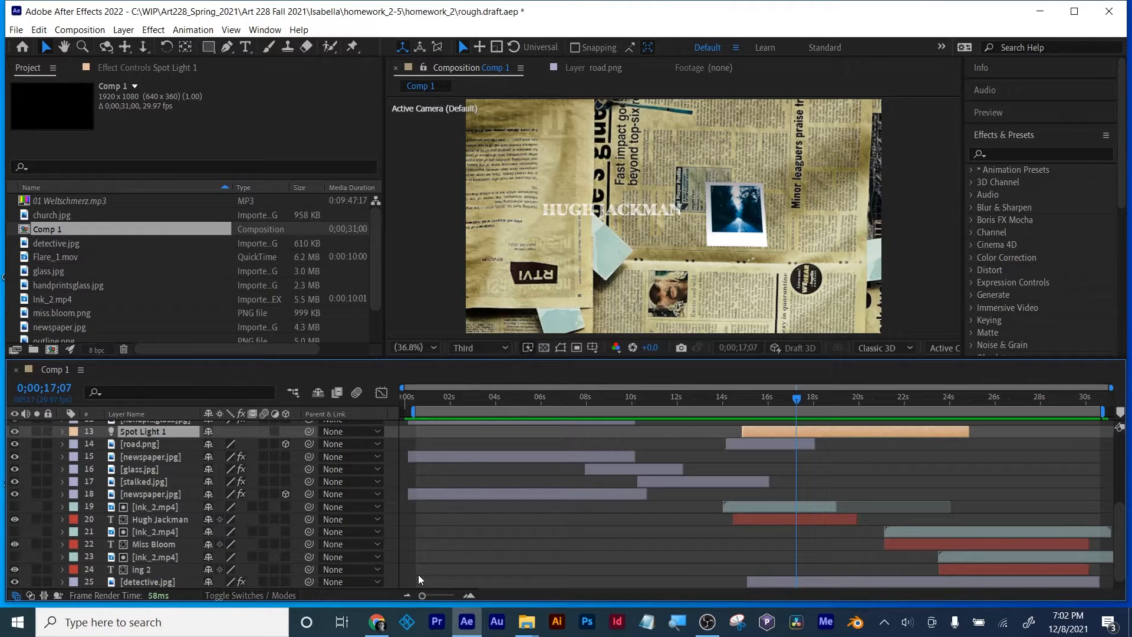
pyautogui.scroll(5, 419, 574)
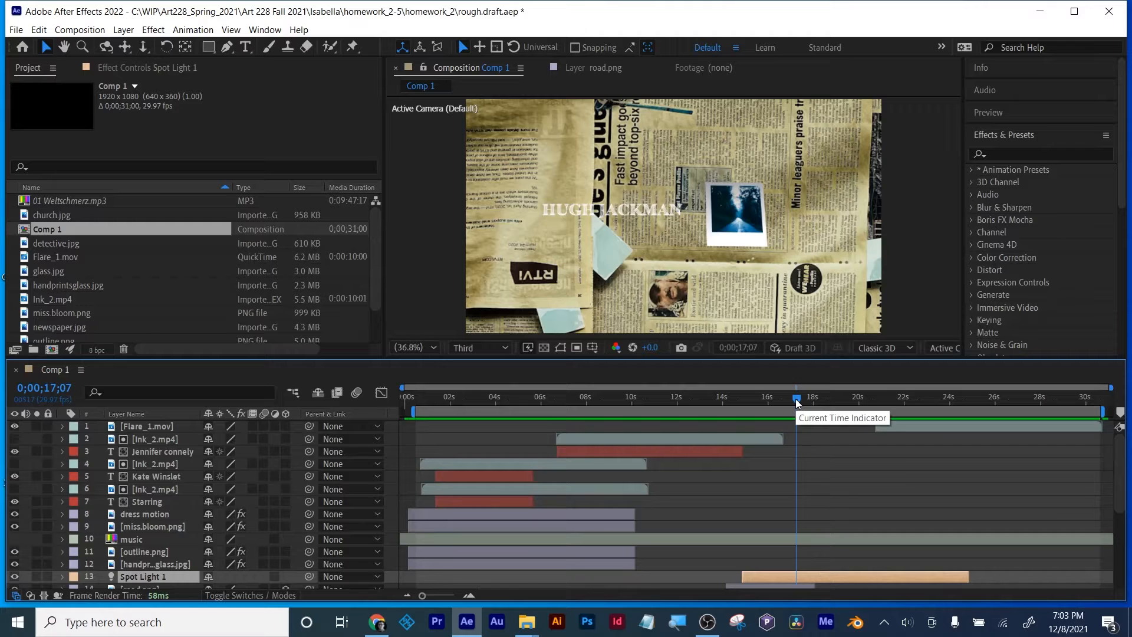
pyautogui.moveTo(794, 403); pyautogui.dragTo(869, 424)
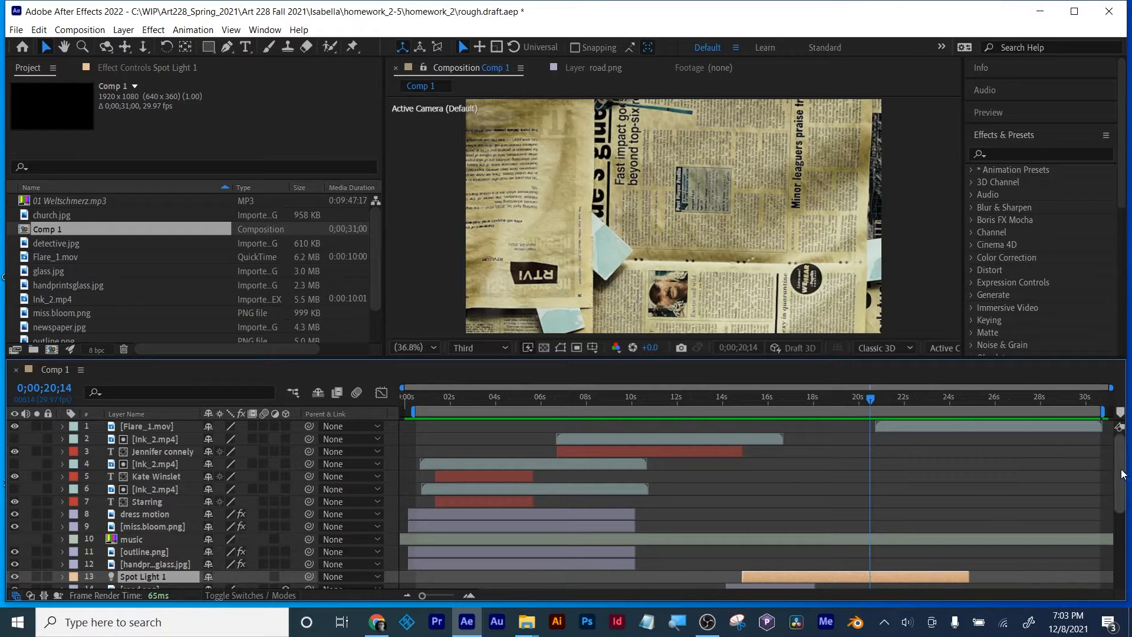
pyautogui.scroll(-4, 1121, 474)
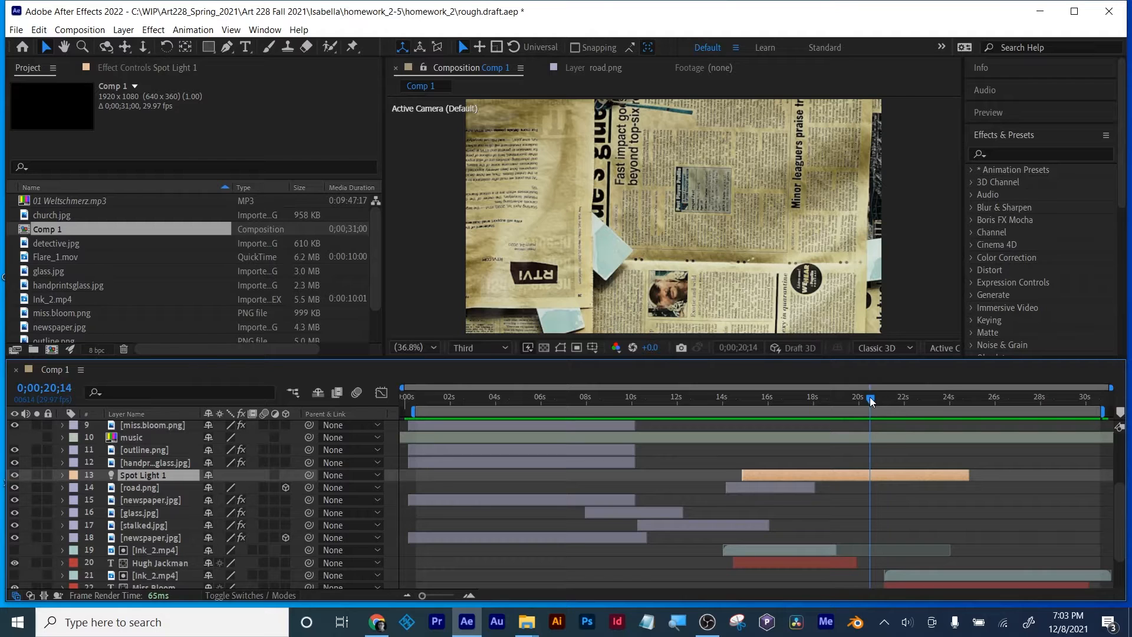
pyautogui.moveTo(871, 401); pyautogui.dragTo(783, 401)
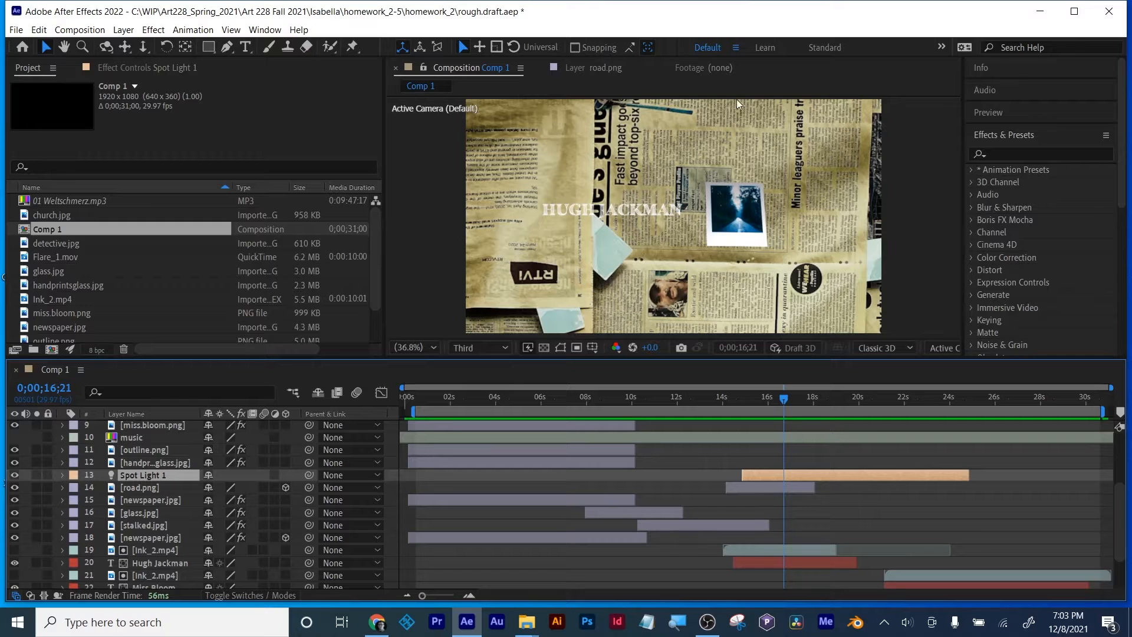
pyautogui.moveTo(784, 399); pyautogui.dragTo(1052, 479)
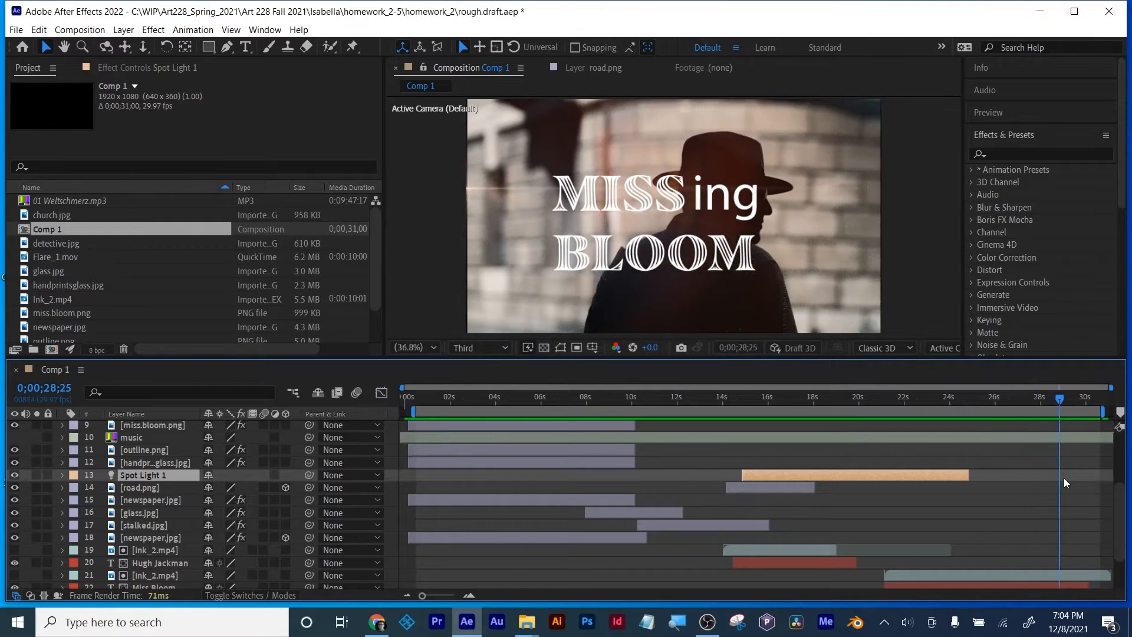
# Import A_group_of_Crows_-_Weltschmerz.mp3 and add it to Comp 1 just above the missing music layer.
pyautogui.hotkey('ctrl', 'i')
pyautogui.doubleClick(184, 210)
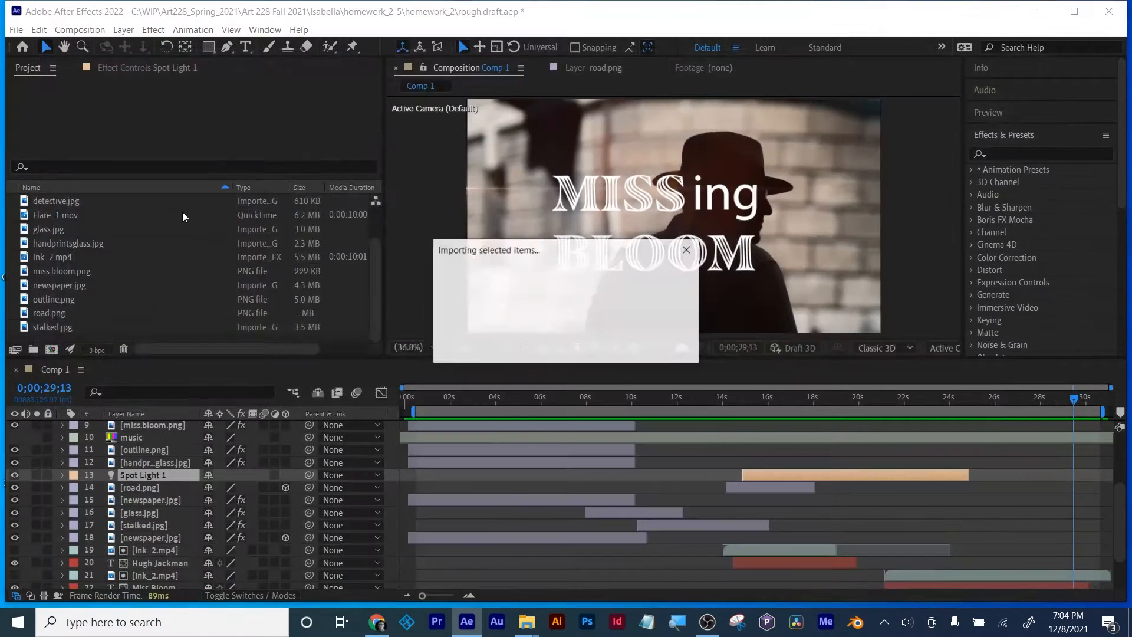
pyautogui.moveTo(41, 203); pyautogui.dragTo(110, 534)
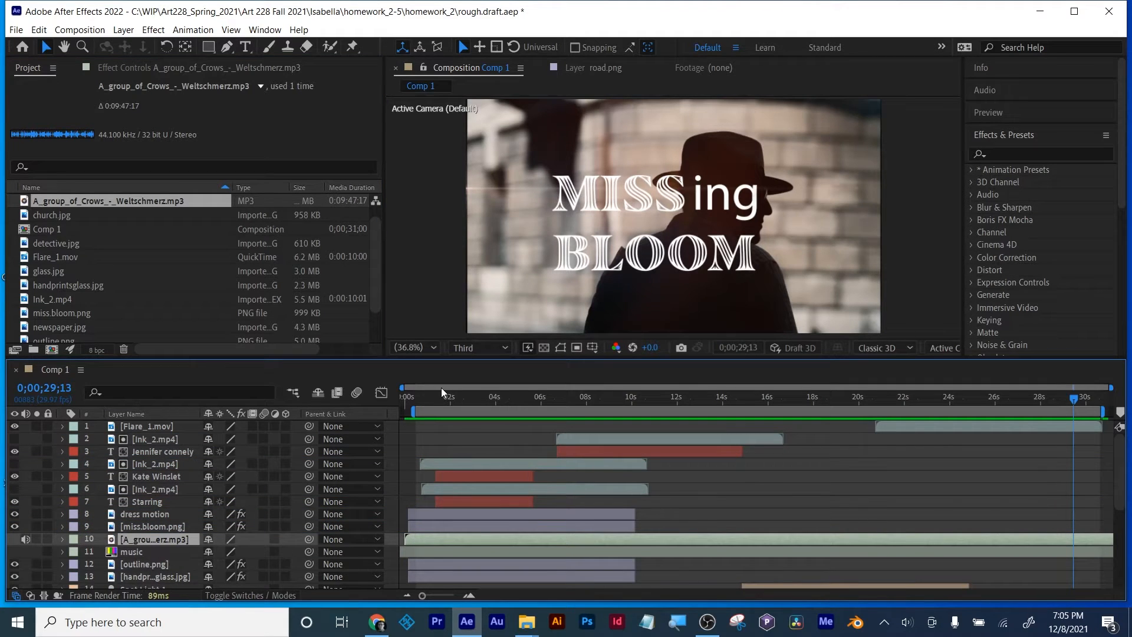
# Play Comp 1 from the start with its soundtrack and scrub between the Hugh Jackman, Jennifer Connely and final title scenes.
pyautogui.moveTo(431, 398); pyautogui.dragTo(346, 396)
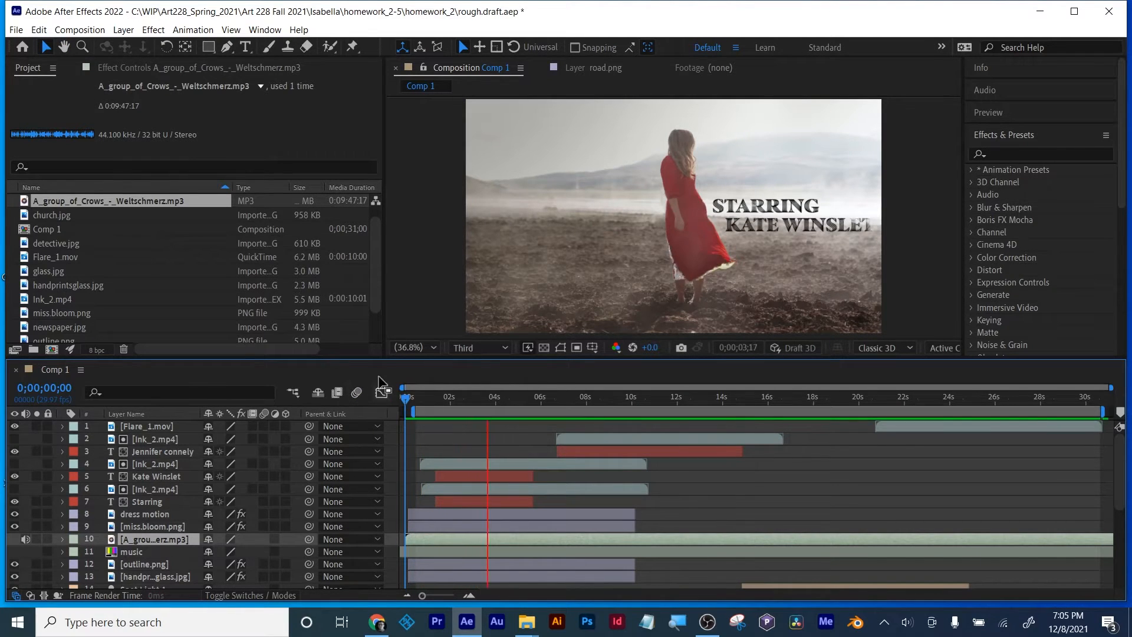
pyautogui.moveTo(336, 22); pyautogui.dragTo(318, 76)
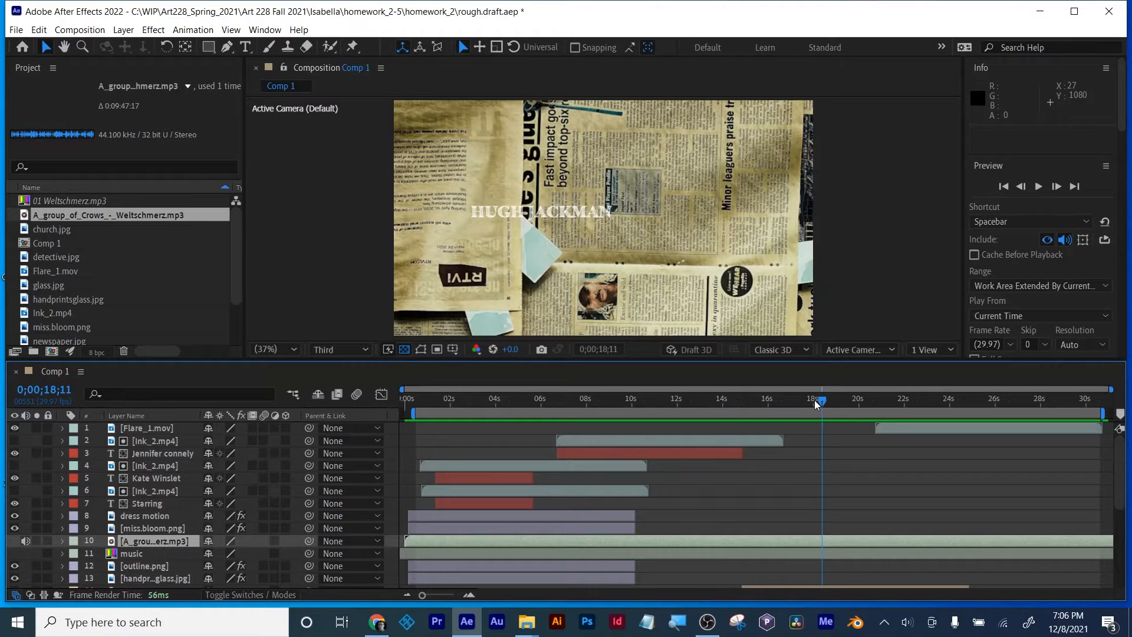
pyautogui.moveTo(826, 402); pyautogui.dragTo(1079, 425)
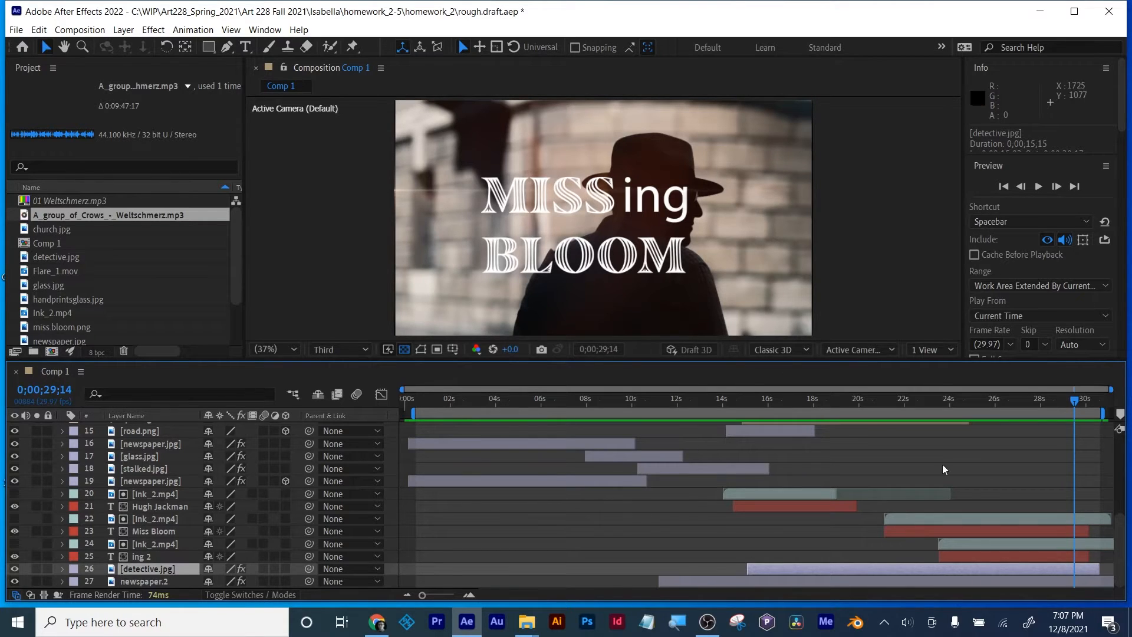
pyautogui.moveTo(1003, 405); pyautogui.dragTo(708, 479)
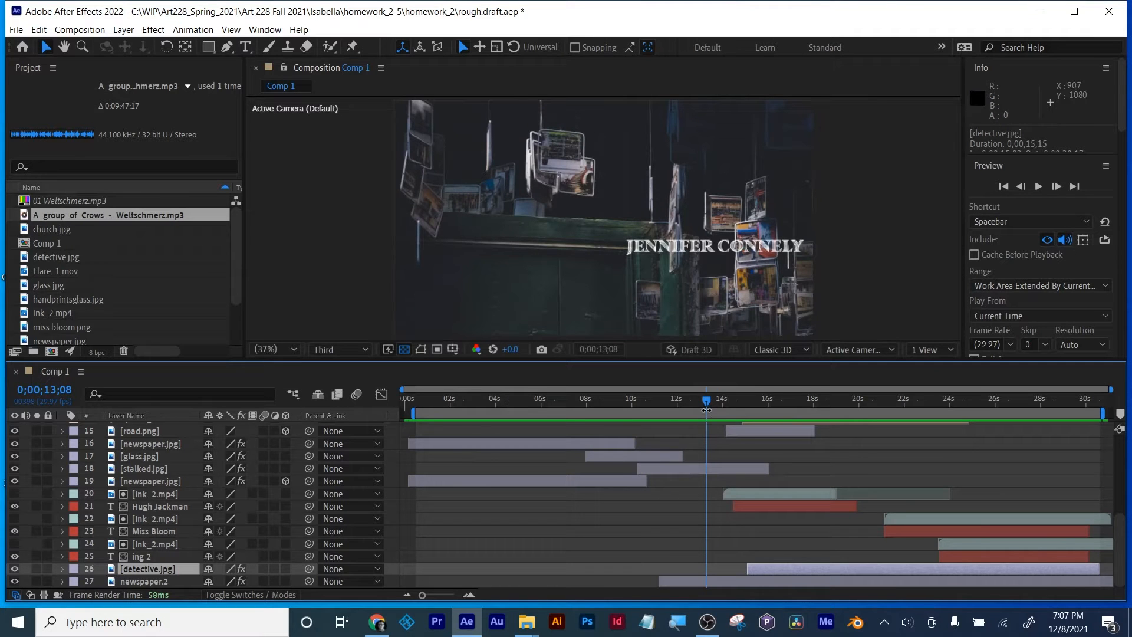
pyautogui.moveTo(706, 405); pyautogui.dragTo(688, 439)
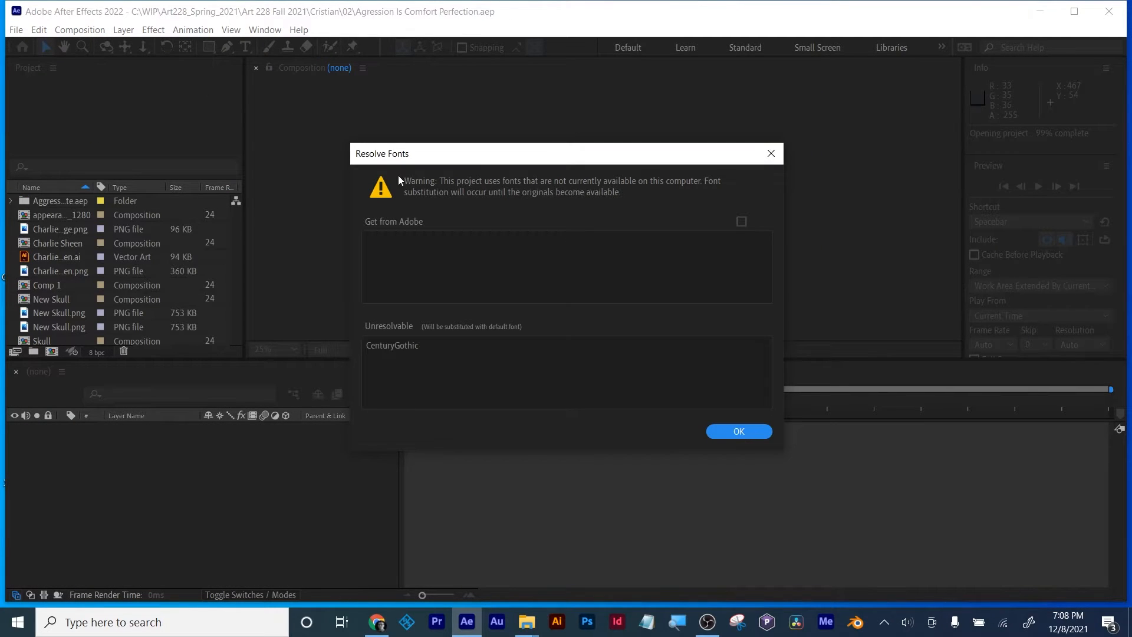
# Accept the CenturyGothic font substitution and the missing file warning while opening Agression Is Comfort Perfection.aep.
pyautogui.click(732, 433)
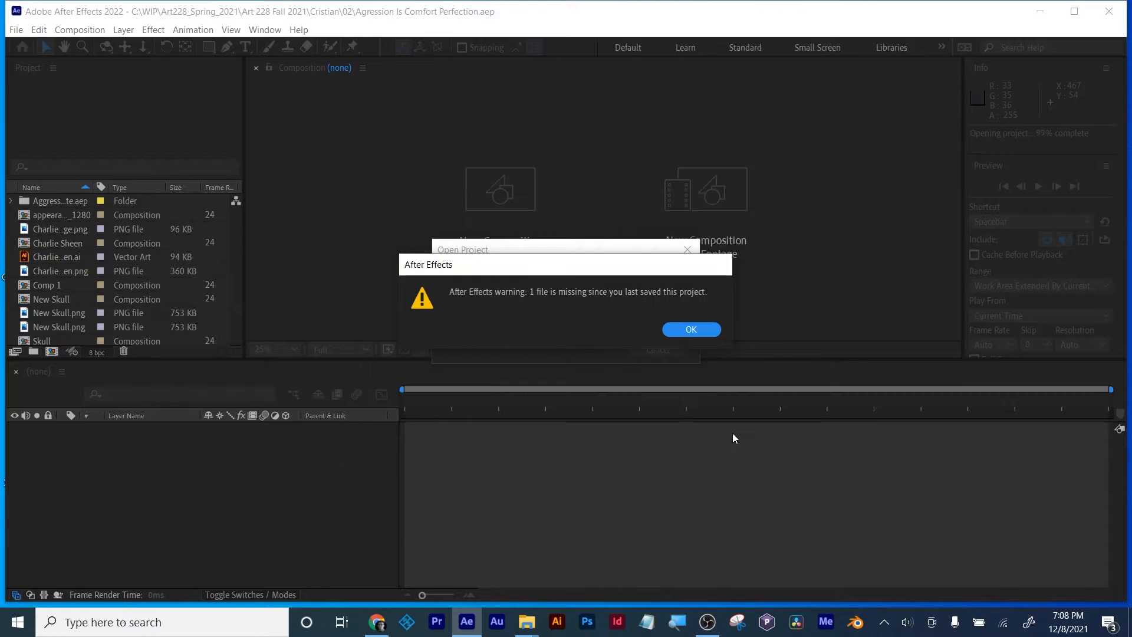
pyautogui.click(695, 330)
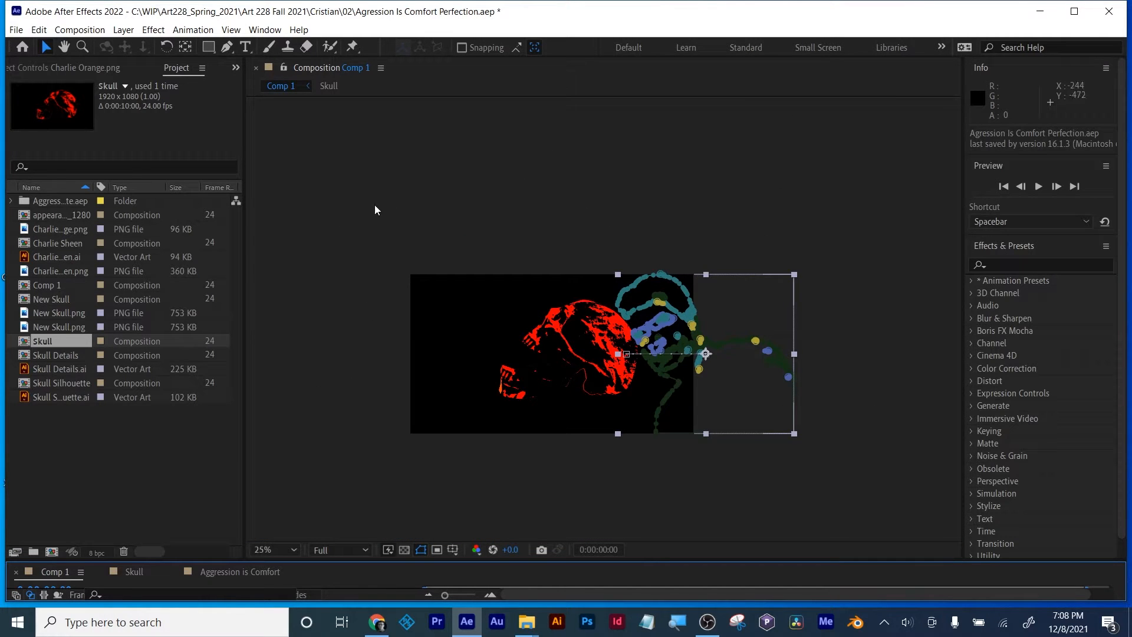
# Create a new 1920 × 1080 composition lasting 10 seconds at 24 fps, with nothing selected in the project.
pyautogui.click(97, 457)
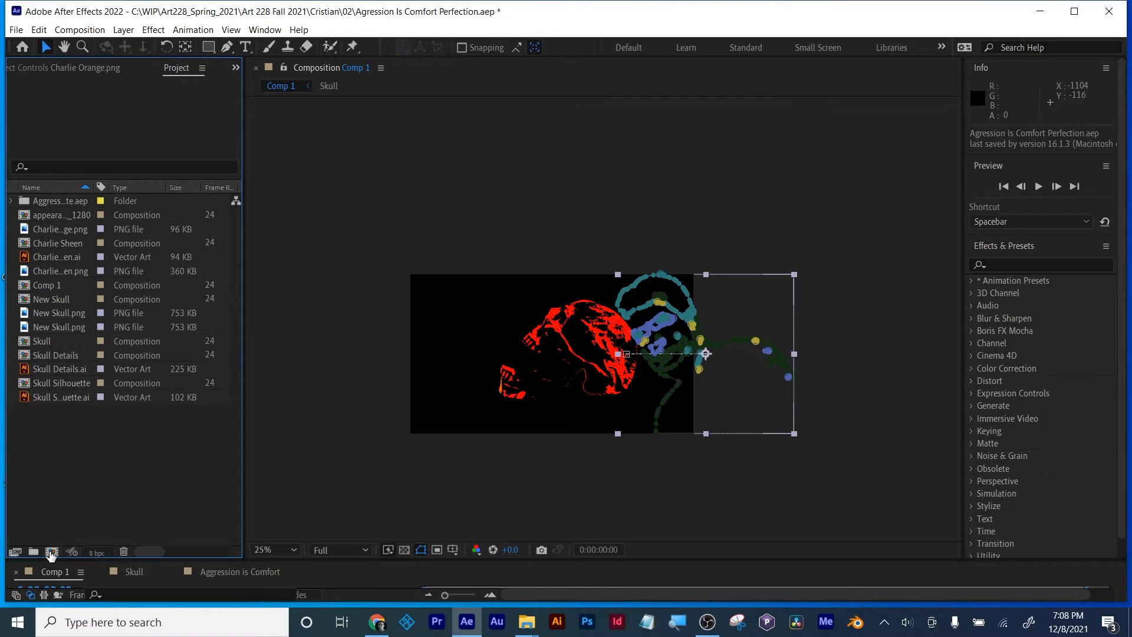
pyautogui.click(52, 553)
pyautogui.click(641, 482)
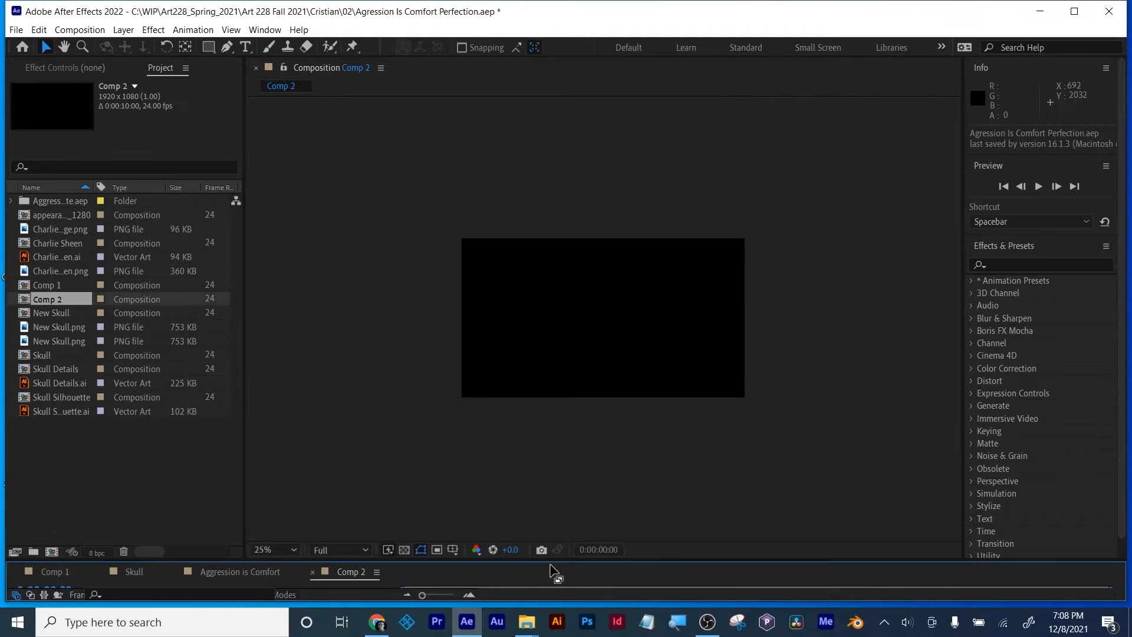
# Enlarge the timeline area and add the text "test" in the upper part of Comp 2.
pyautogui.moveTo(548, 561); pyautogui.dragTo(534, 433)
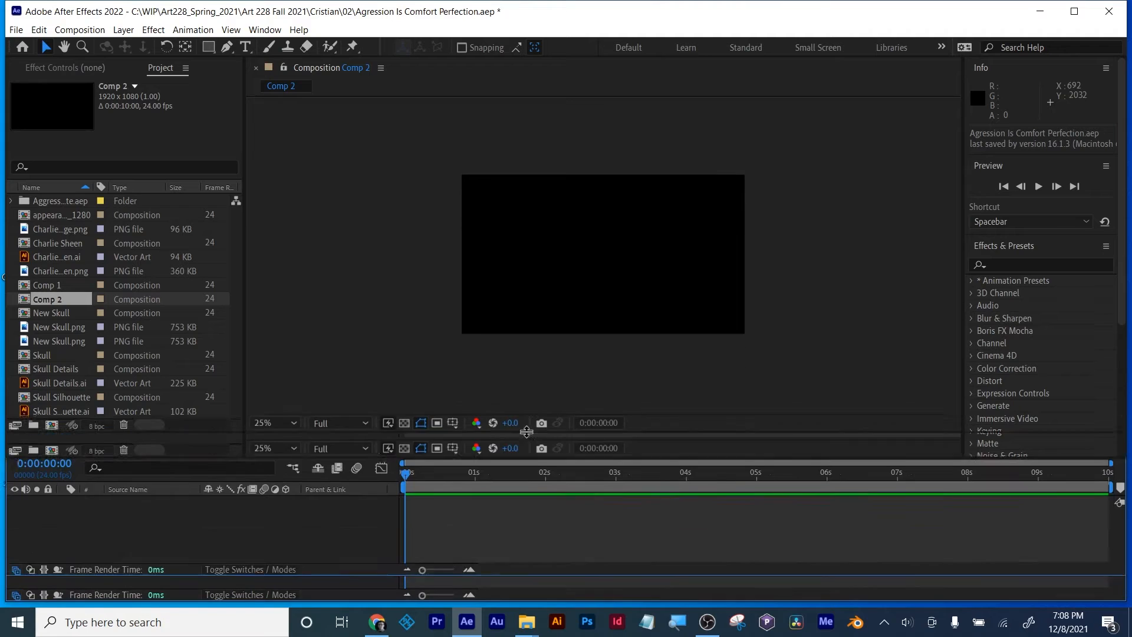
pyautogui.click(246, 47)
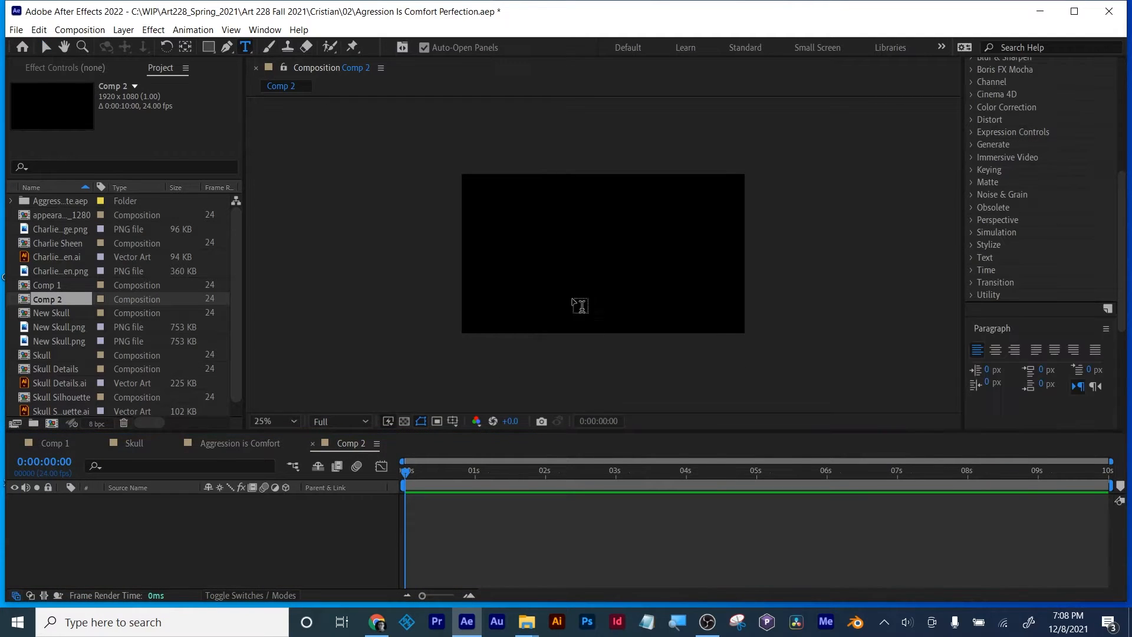
pyautogui.click(517, 230)
pyautogui.write('test')
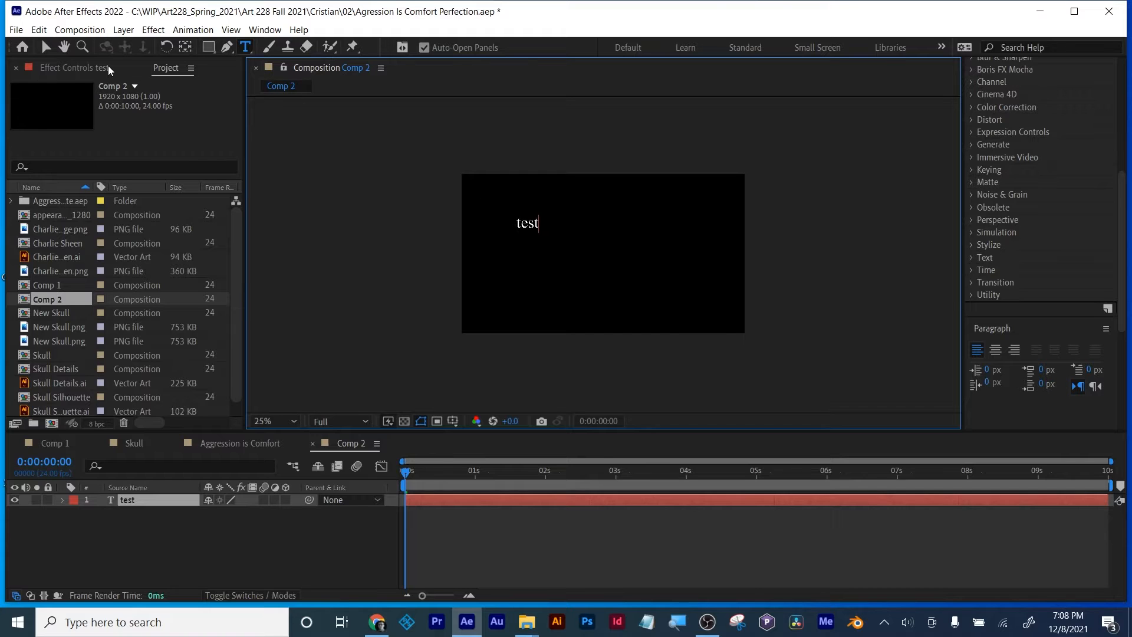
pyautogui.click(79, 30)
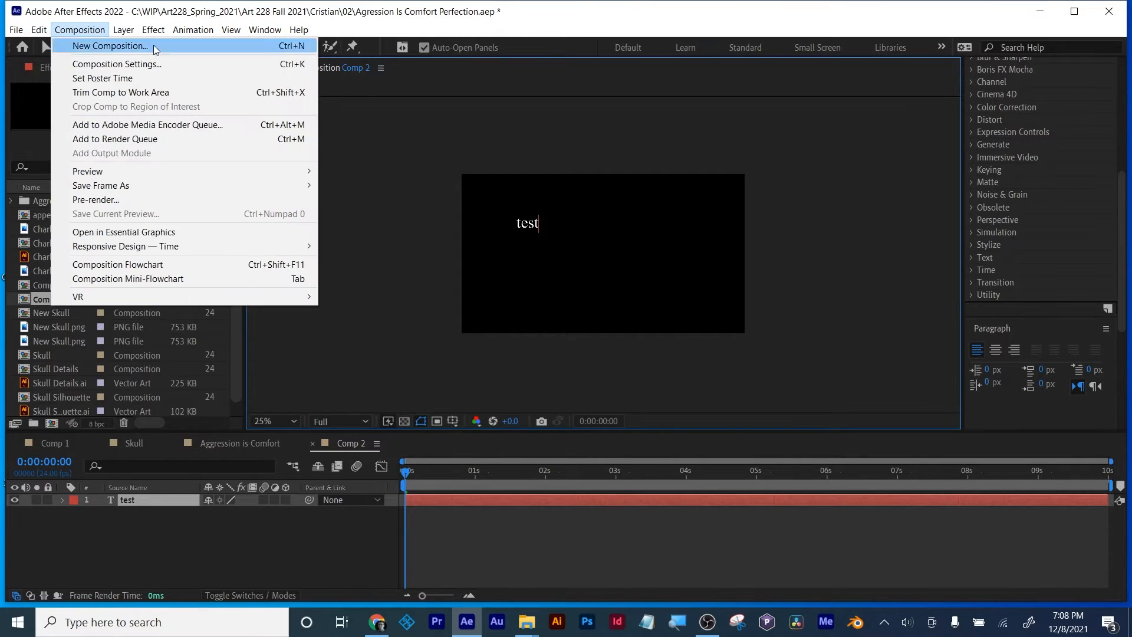
pyautogui.click(485, 155)
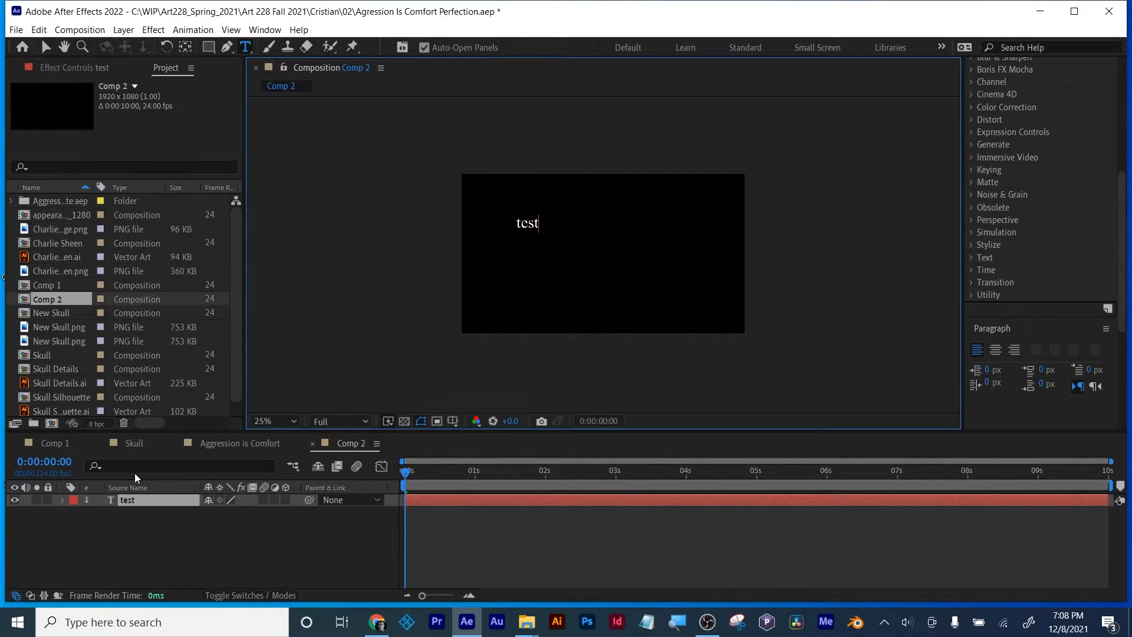
# Create shapes from the test text layer, deselect the resulting outlines and return to the Selection tool.
pyautogui.rightClick(137, 499)
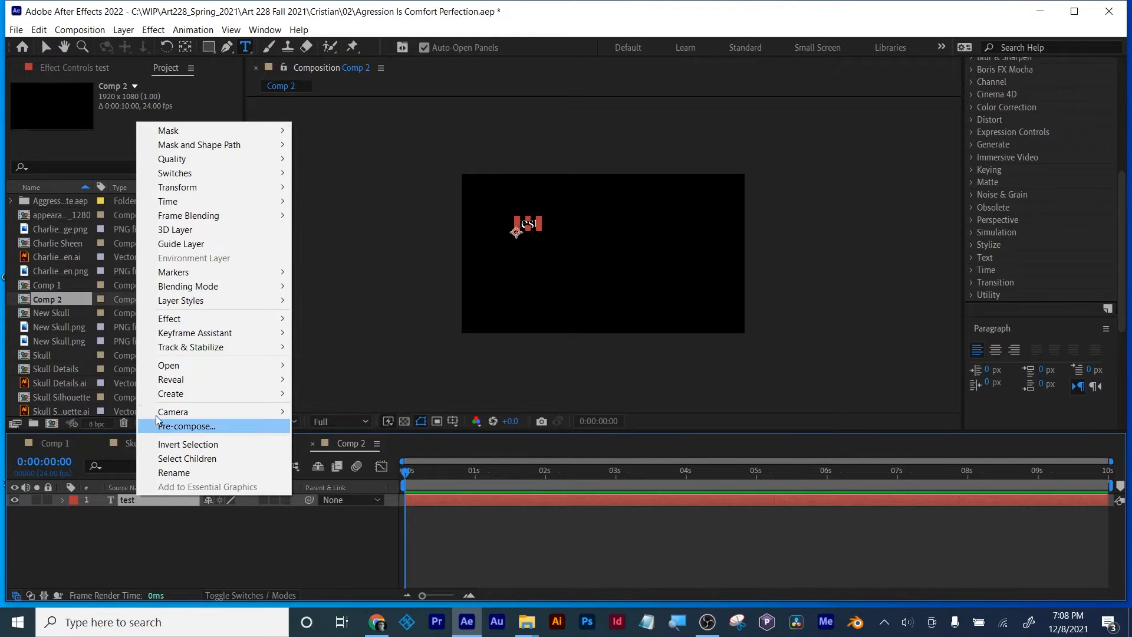
pyautogui.moveTo(159, 397)
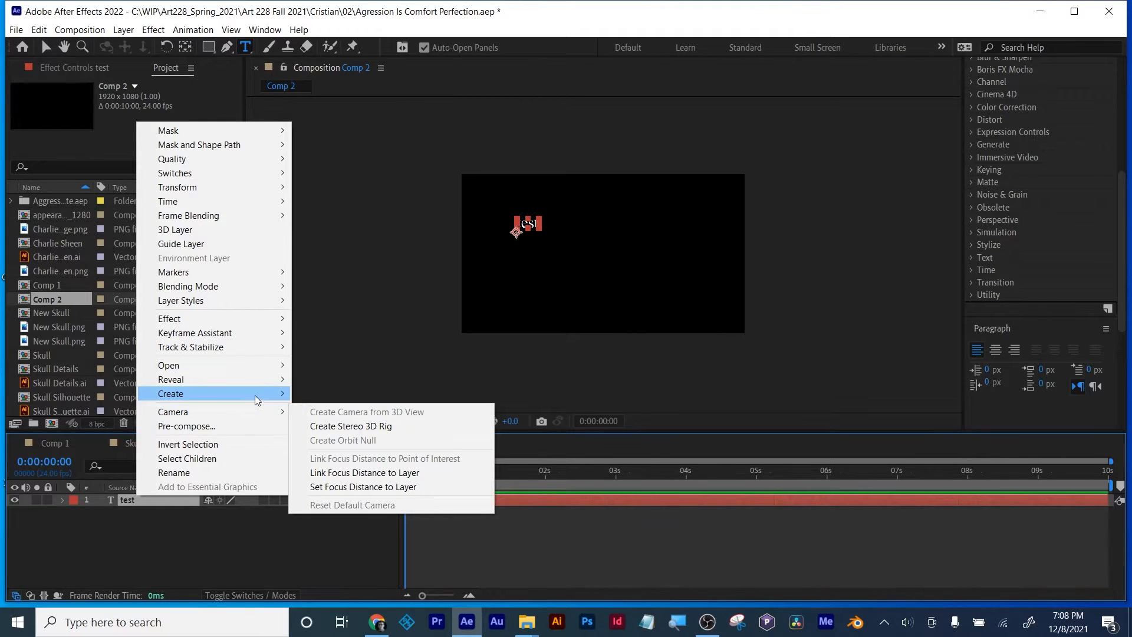
pyautogui.click(354, 407)
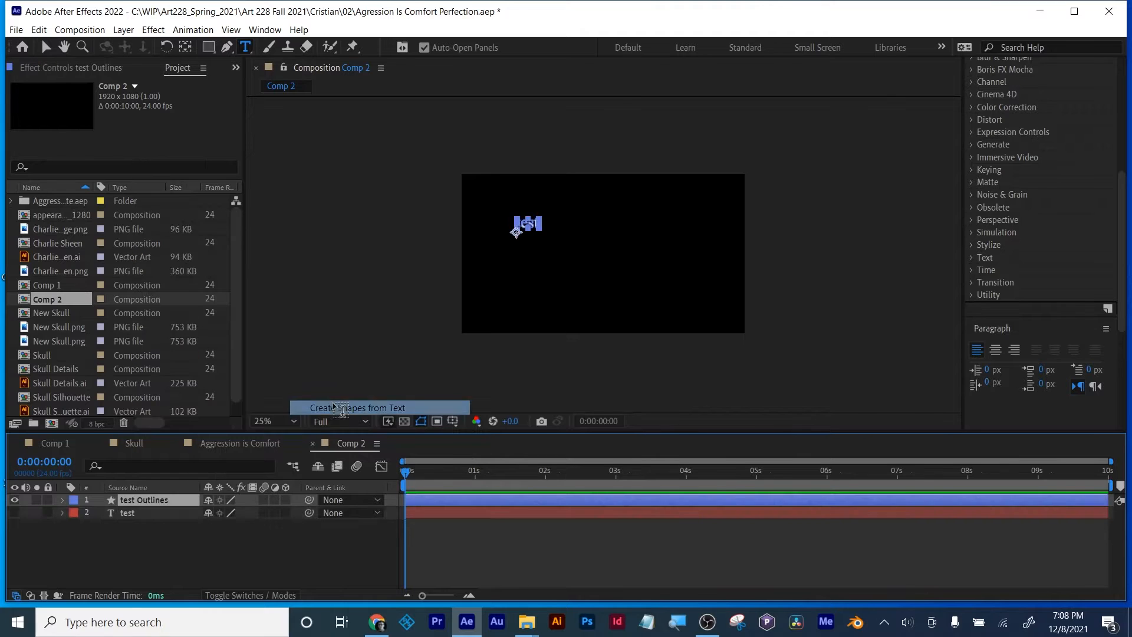
pyautogui.click(227, 572)
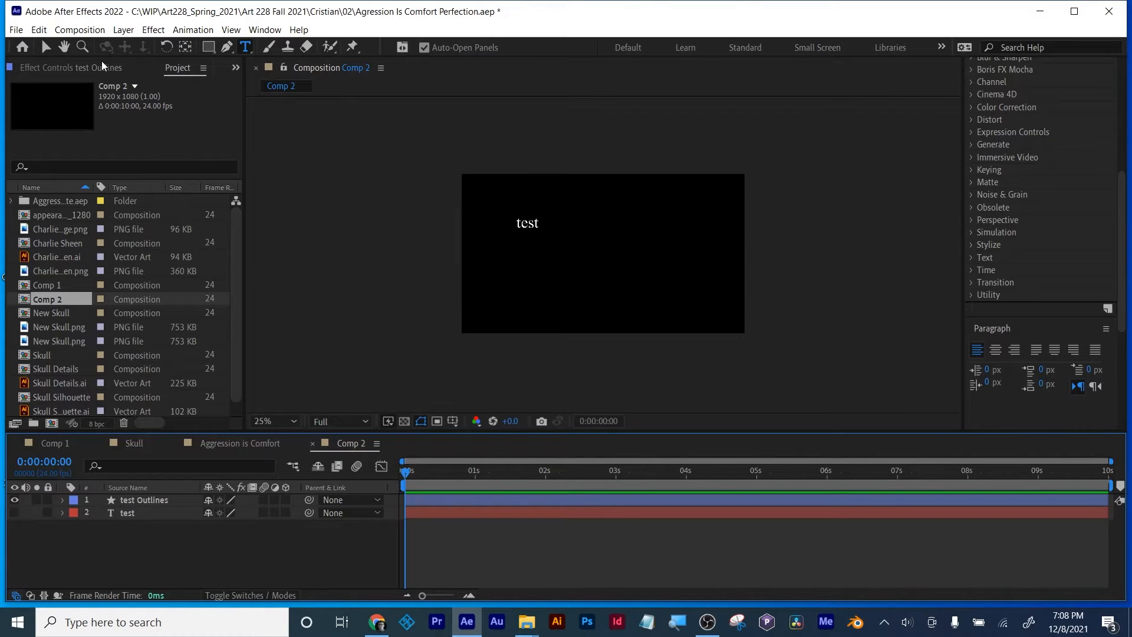
pyautogui.click(45, 46)
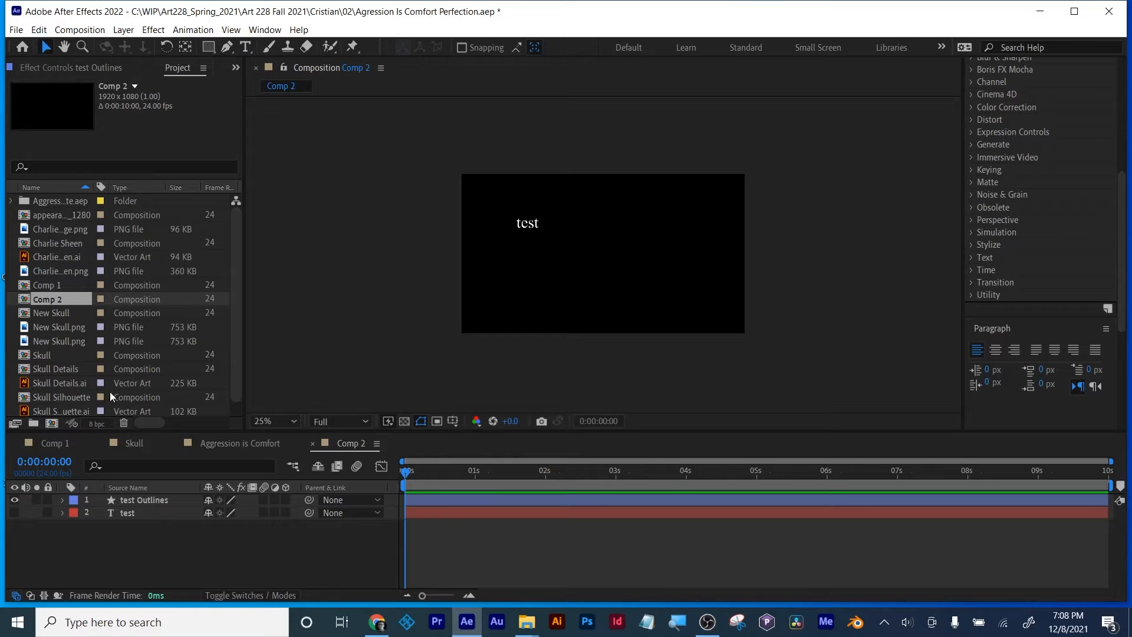
# Close the Comp 2 timeline and play Comp 1 from its start to preview the skull animation.
pyautogui.click(313, 447)
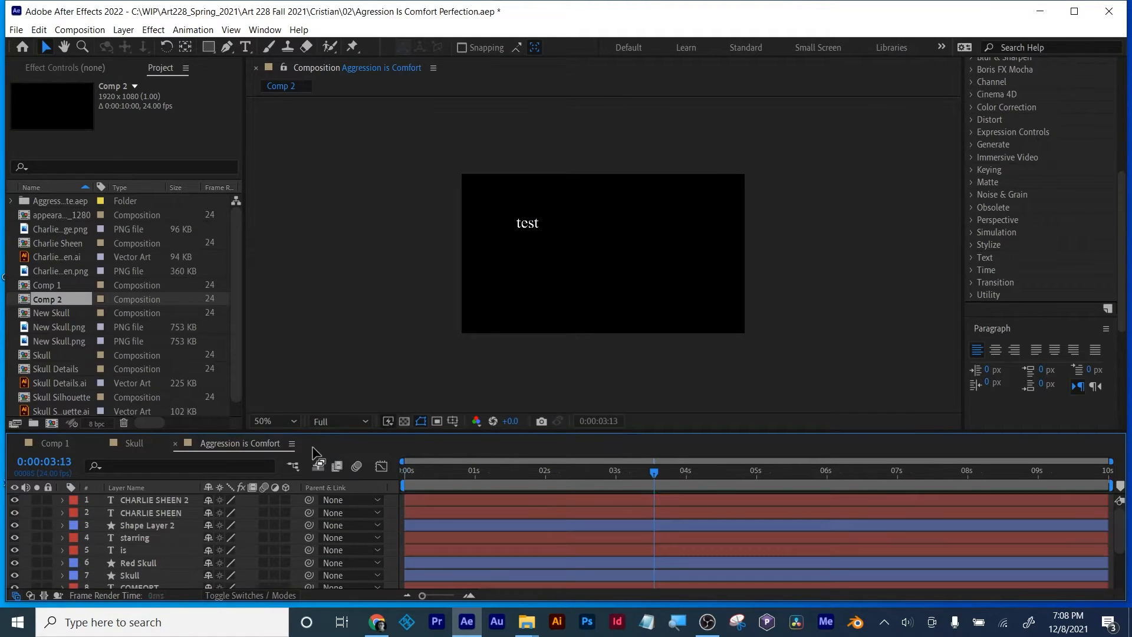
pyautogui.click(59, 447)
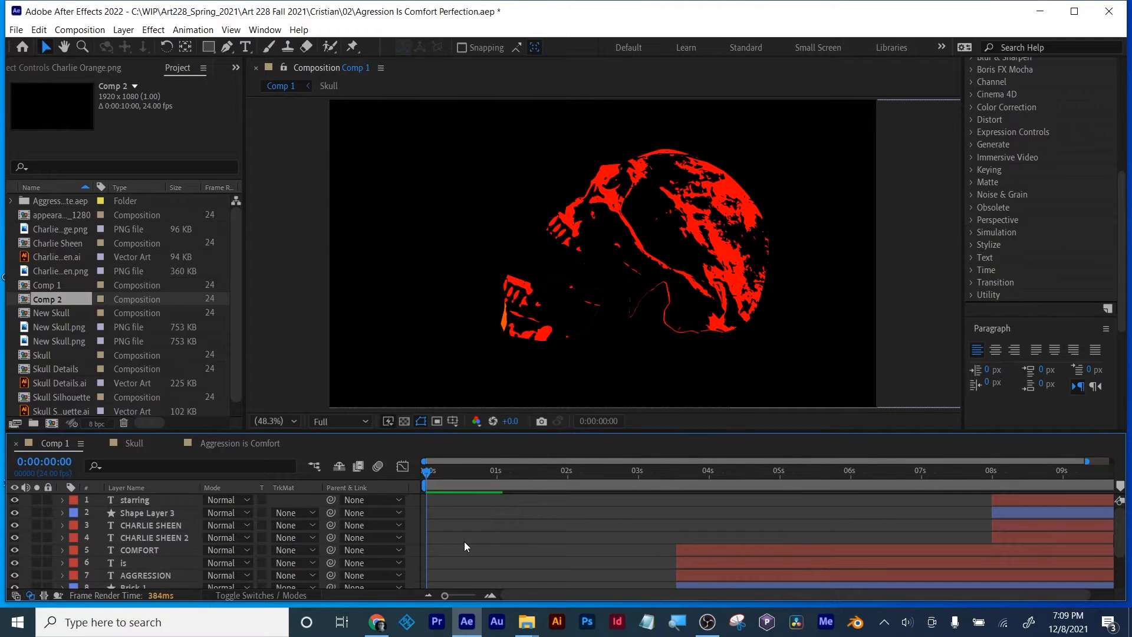
pyautogui.press('space')
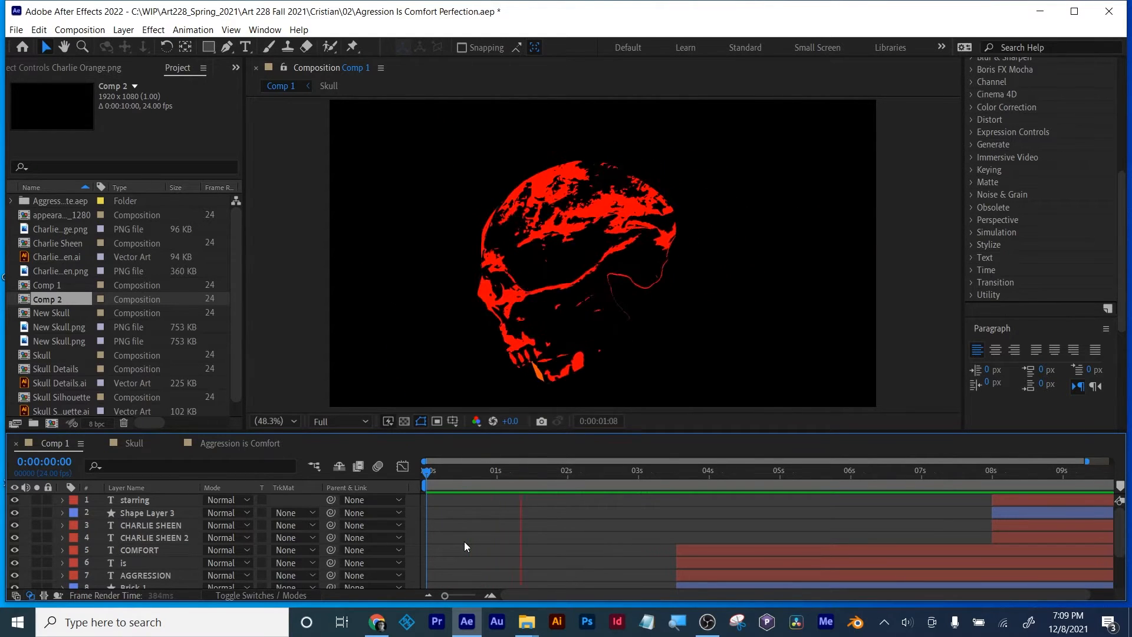
pyautogui.press('space')
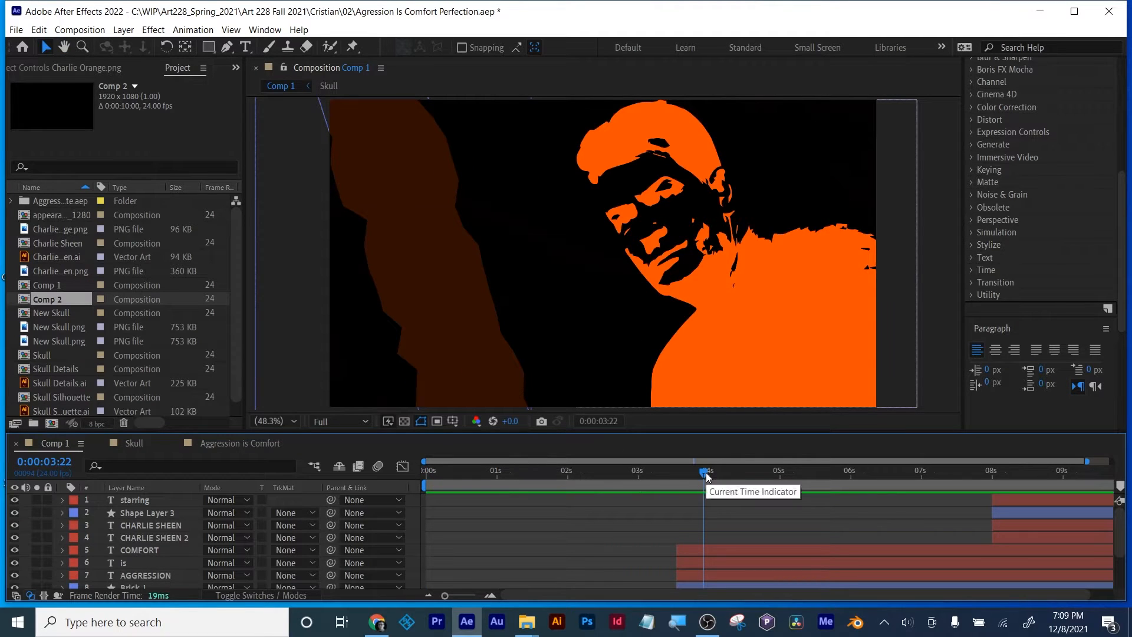
# Scrub Comp 1 between about 2 and 7 seconds to examine the skull, the orange portrait and the AGGRESSION is COMFORT title.
pyautogui.moveTo(703, 476); pyautogui.dragTo(599, 503)
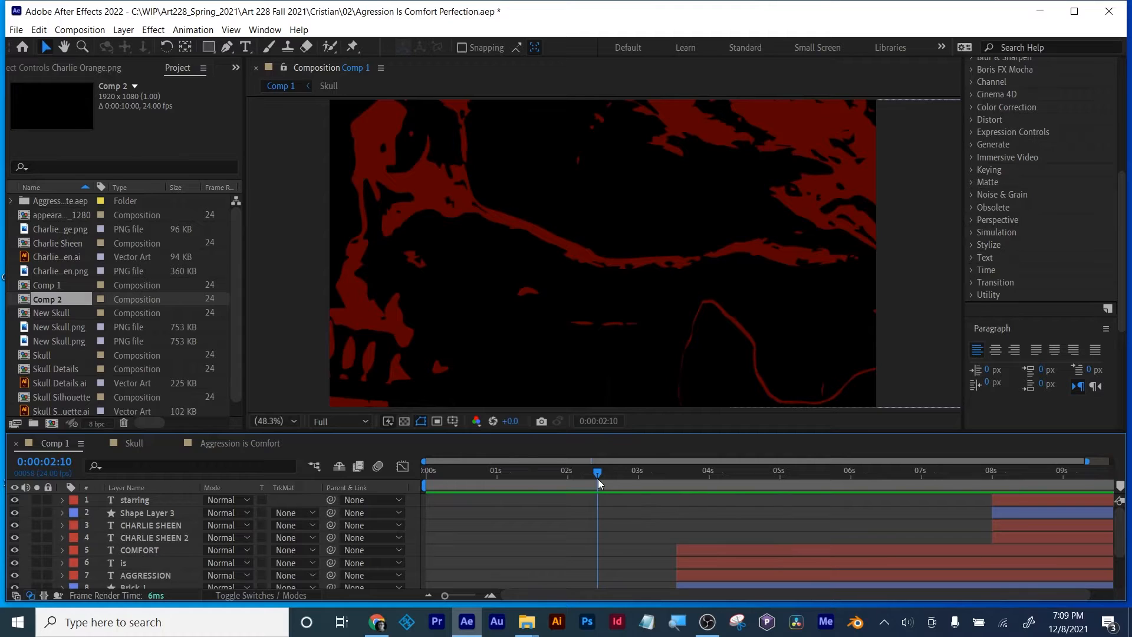
pyautogui.moveTo(597, 482); pyautogui.dragTo(663, 479)
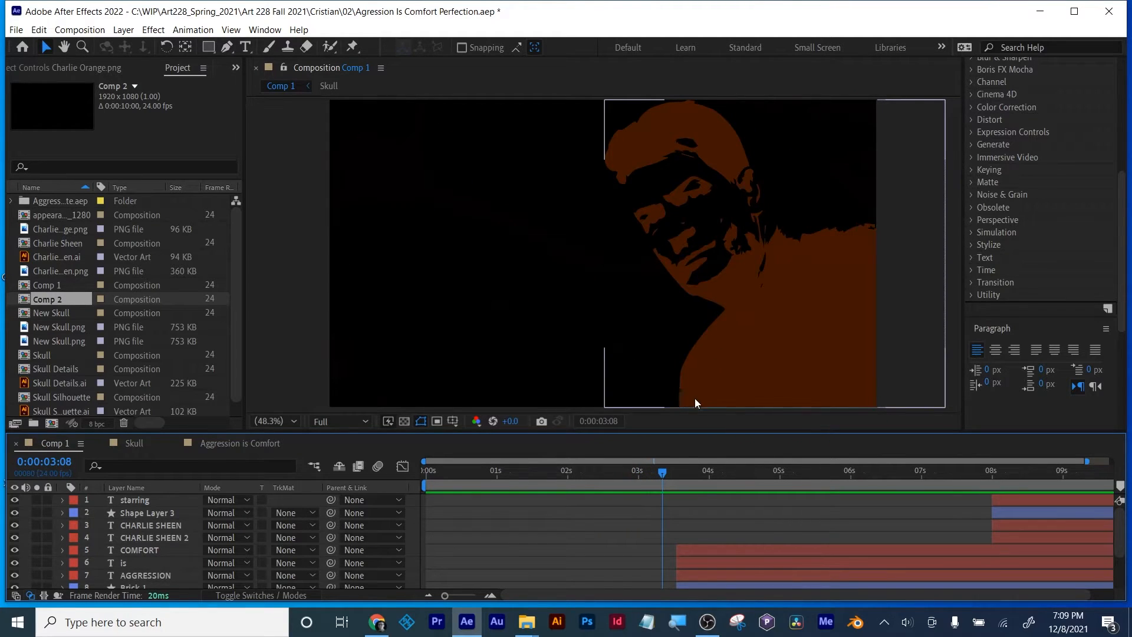
pyautogui.moveTo(664, 479); pyautogui.dragTo(748, 485)
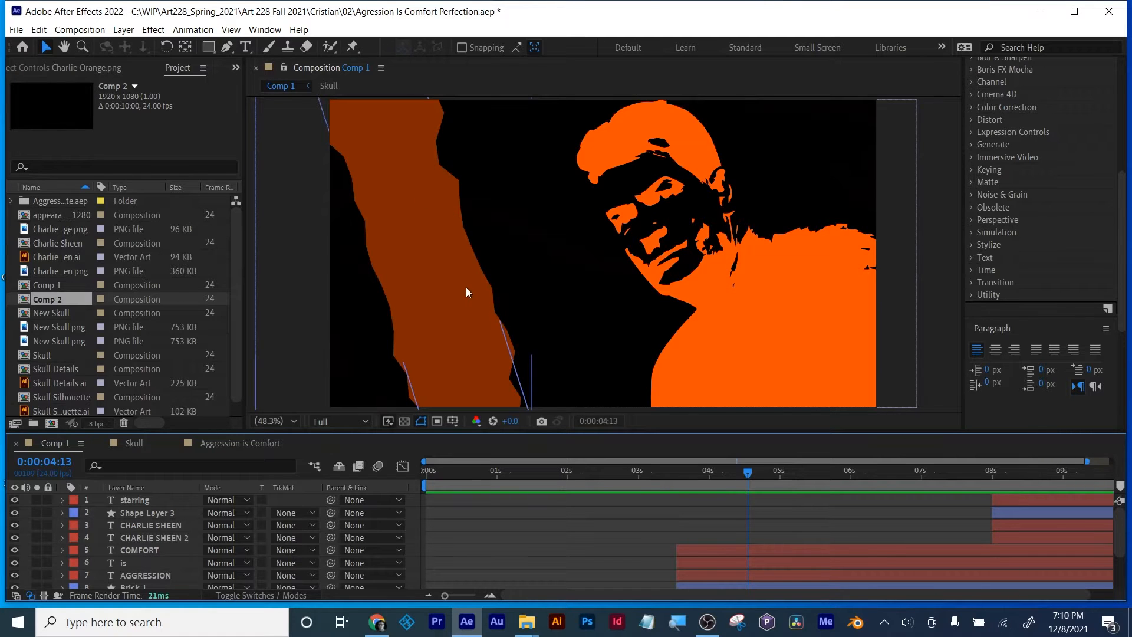
pyautogui.moveTo(748, 475); pyautogui.dragTo(778, 599)
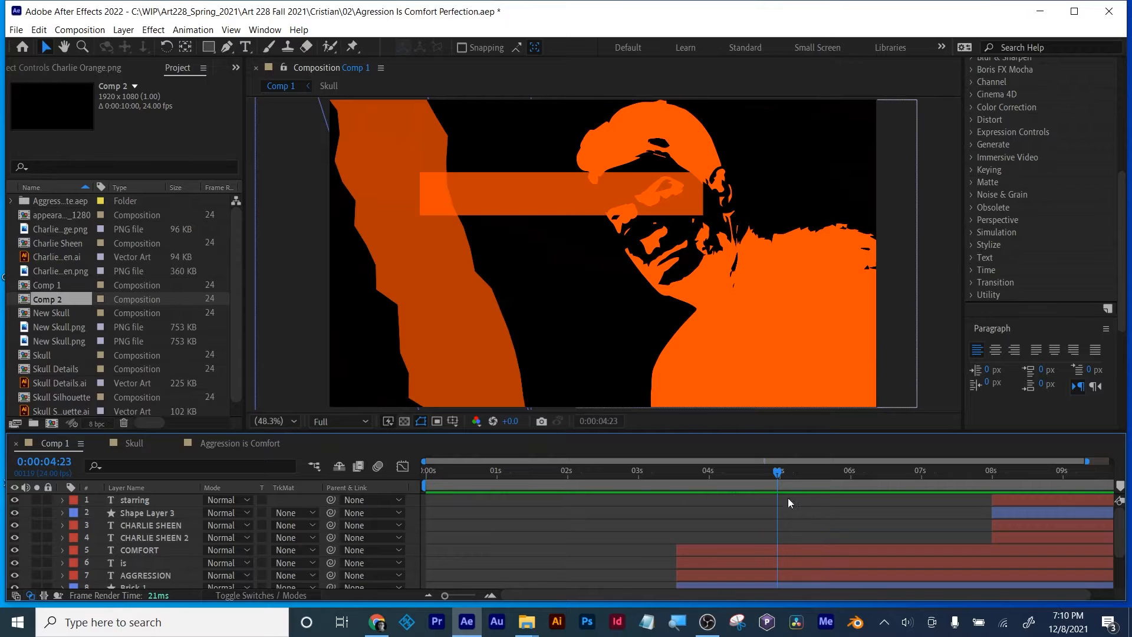
pyautogui.moveTo(780, 470); pyautogui.dragTo(922, 490)
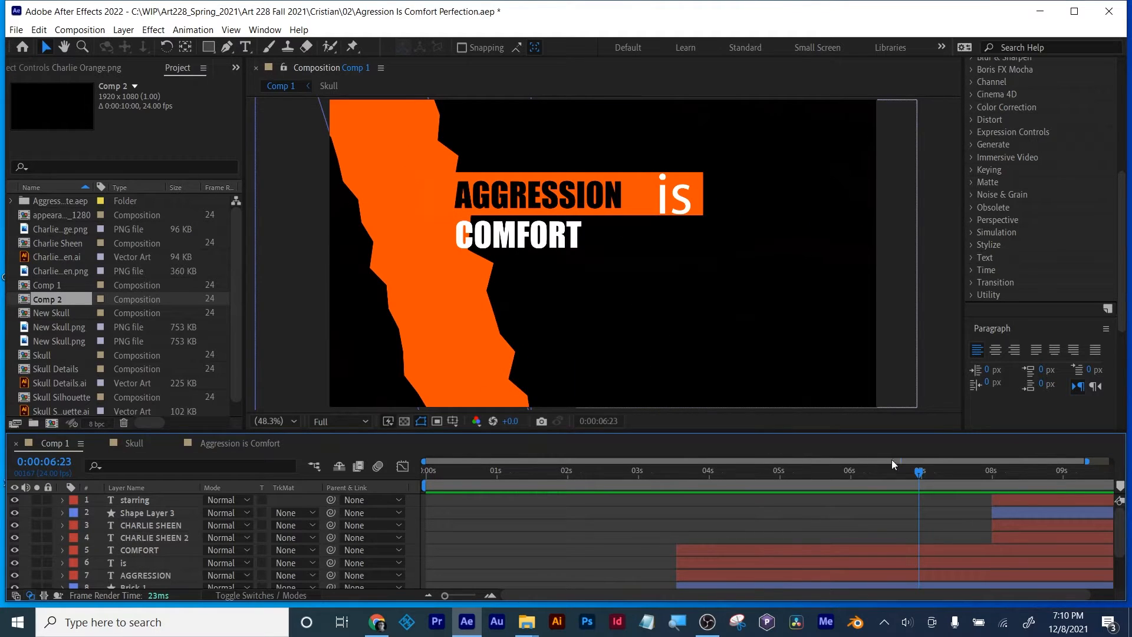
pyautogui.click(916, 476)
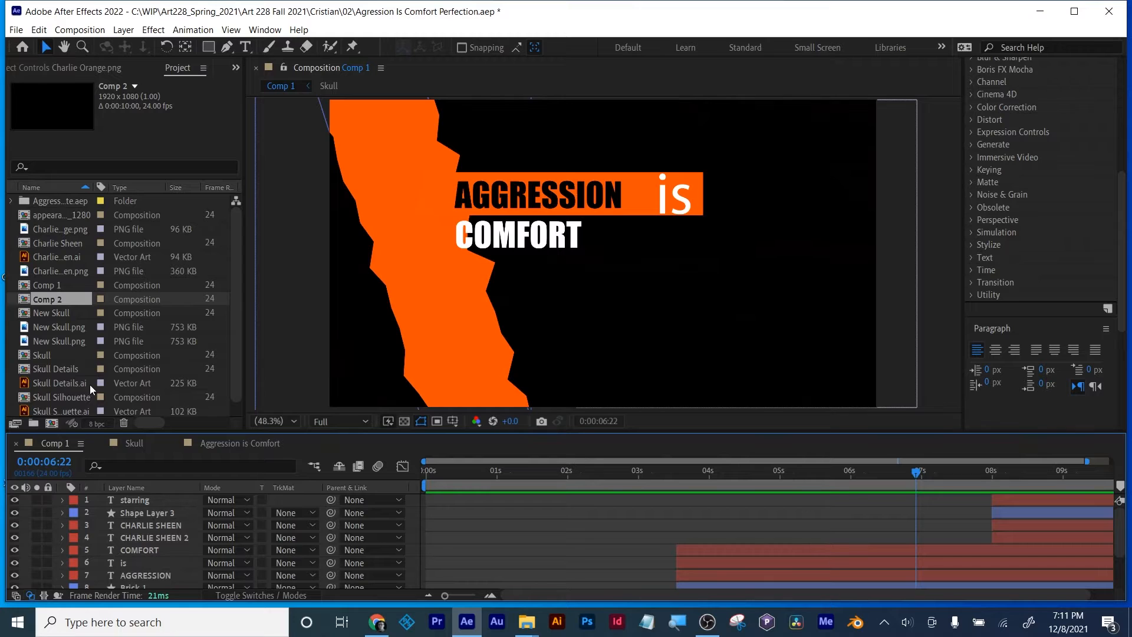
# Create a 1920 × 1080, 10-second composition at 24 fps and draw a wide blue rectangle near its centre.
pyautogui.click(52, 423)
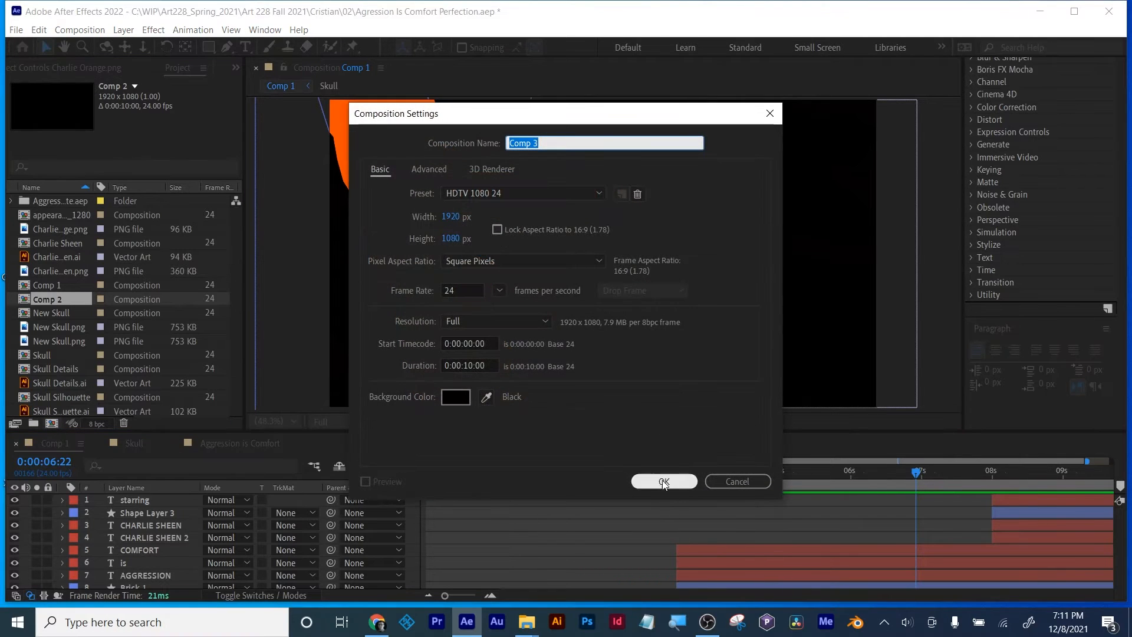
pyautogui.click(664, 482)
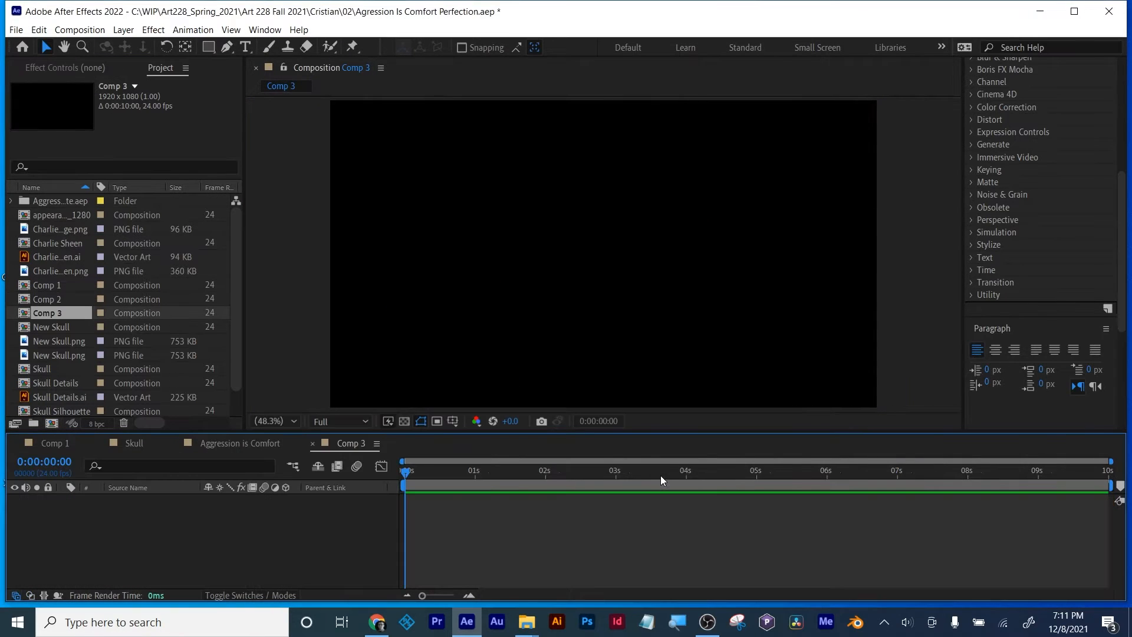
pyautogui.click(206, 48)
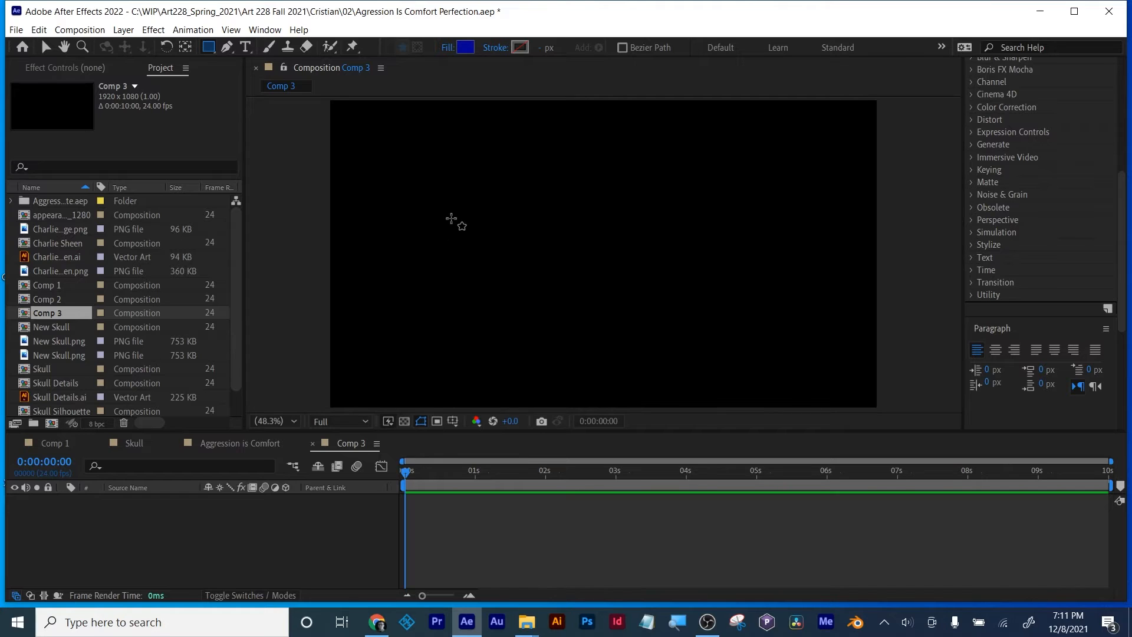
pyautogui.moveTo(452, 218); pyautogui.dragTo(718, 264)
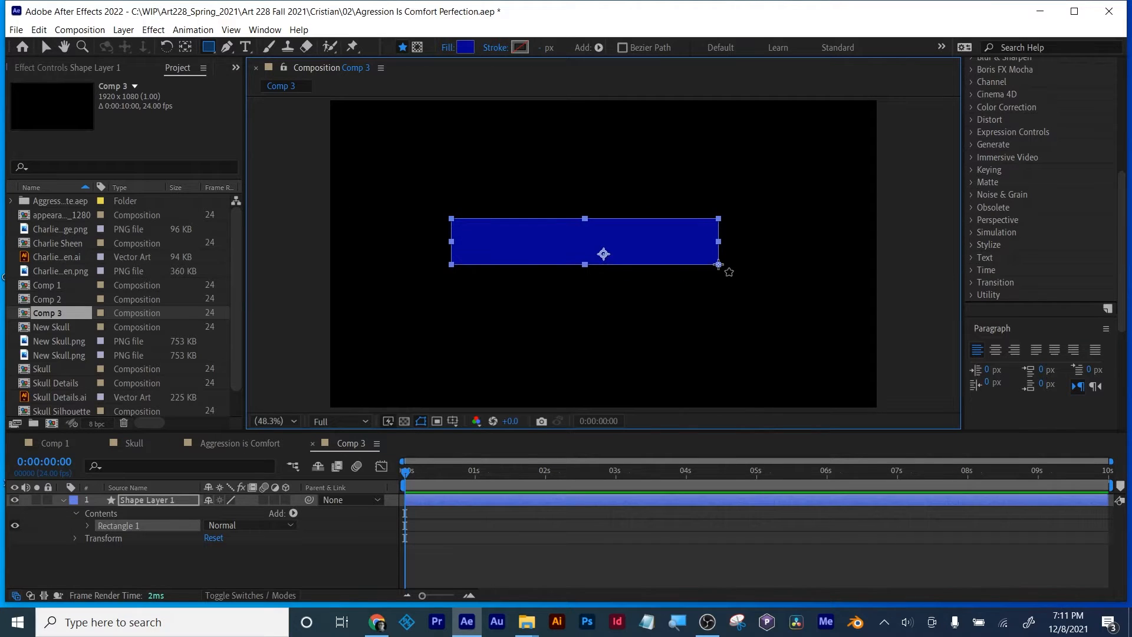
pyautogui.click(505, 531)
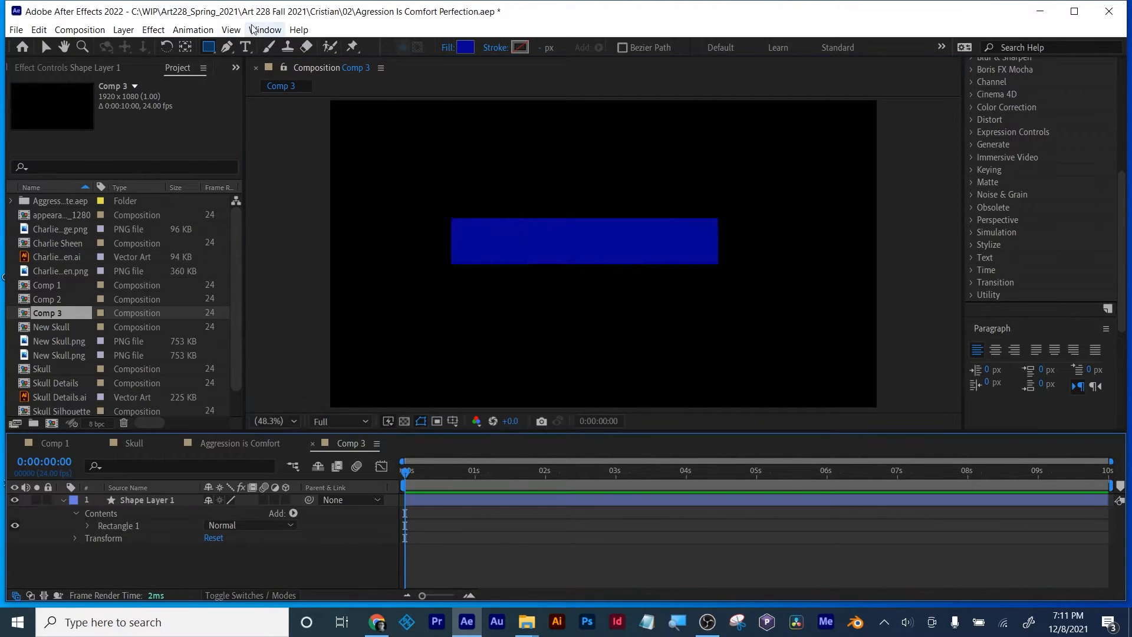
# Add the text "AGGRESSION" over the blue rectangle in Comp 3 and return to the Selection tool.
pyautogui.click(245, 46)
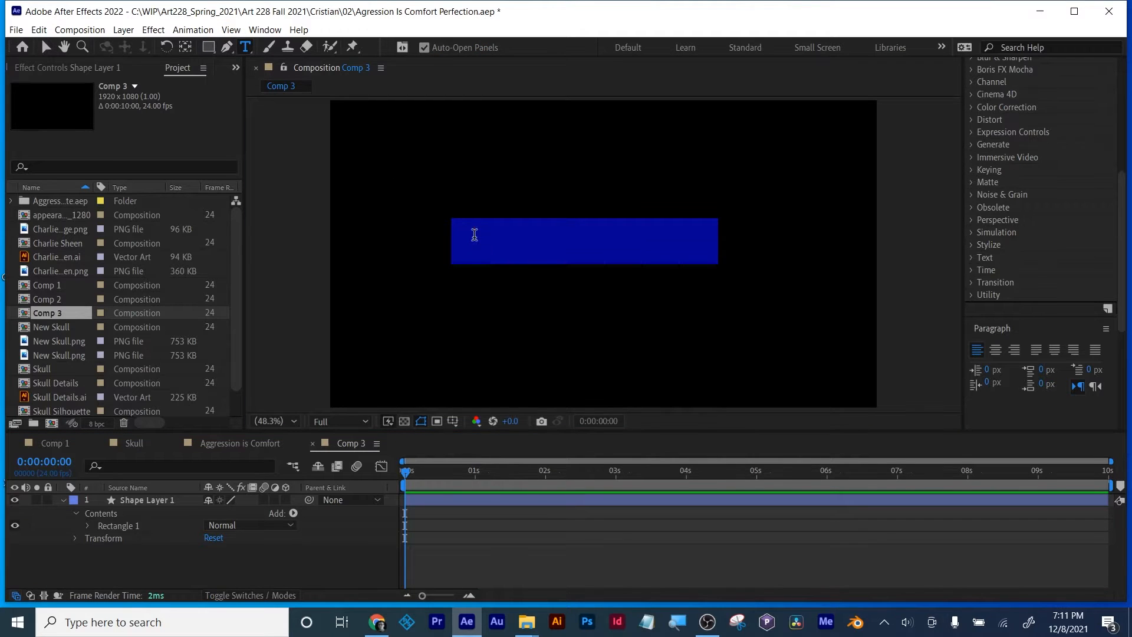
pyautogui.click(475, 230)
pyautogui.write('AGGRESSION')
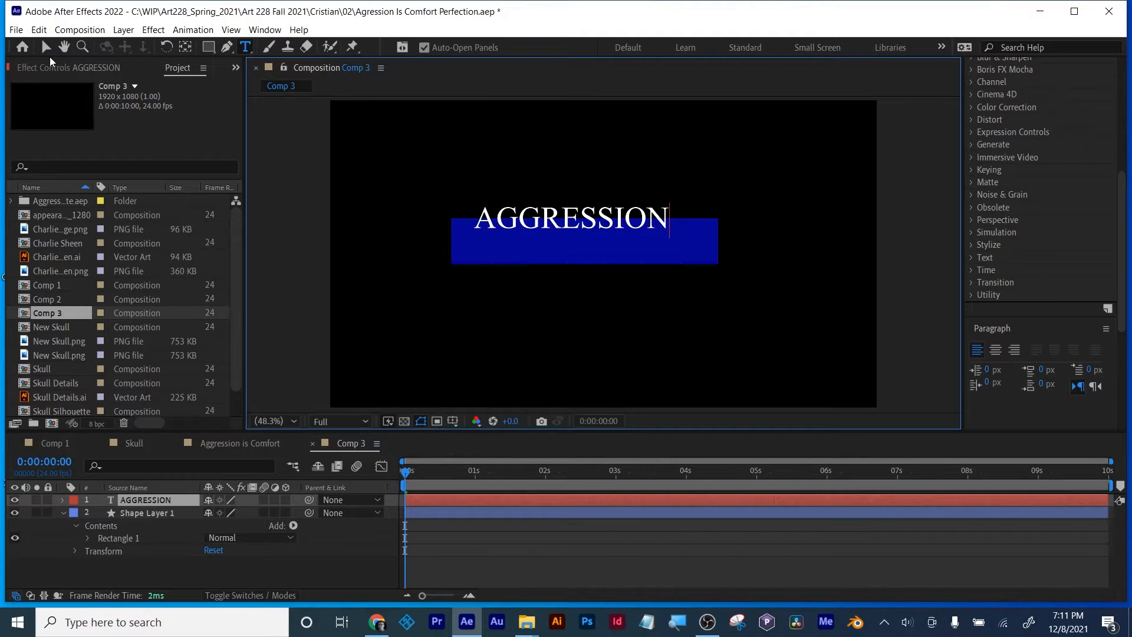
pyautogui.click(45, 47)
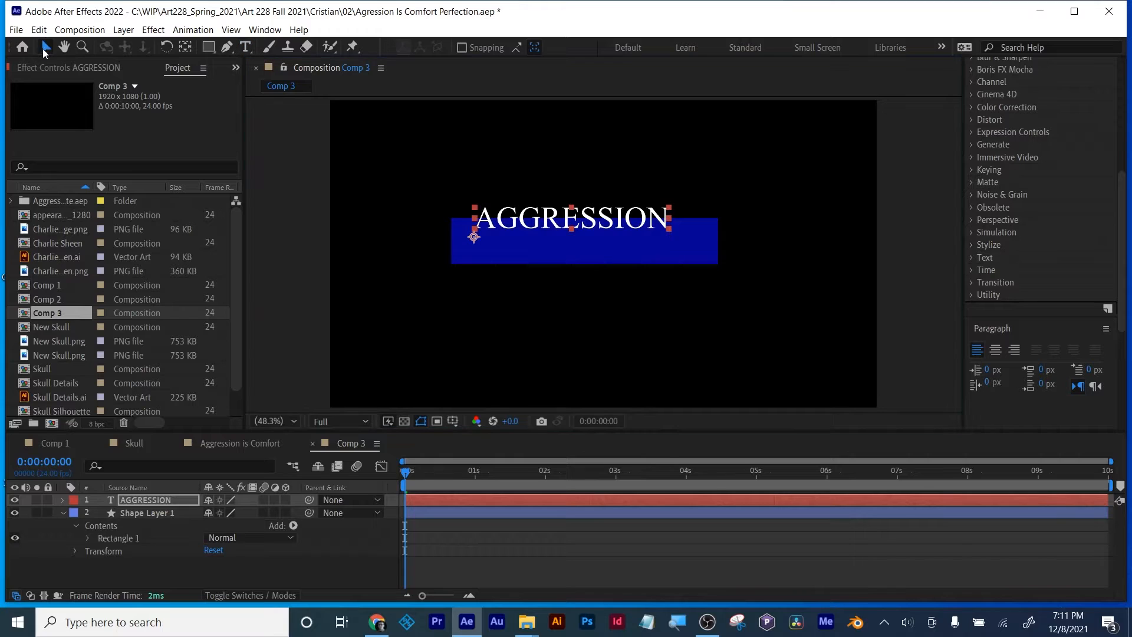
# Move the AGGRESSION text slightly left and up until it sits just above the rectangle, at about 453, 432.
pyautogui.moveTo(511, 224); pyautogui.dragTo(500, 247)
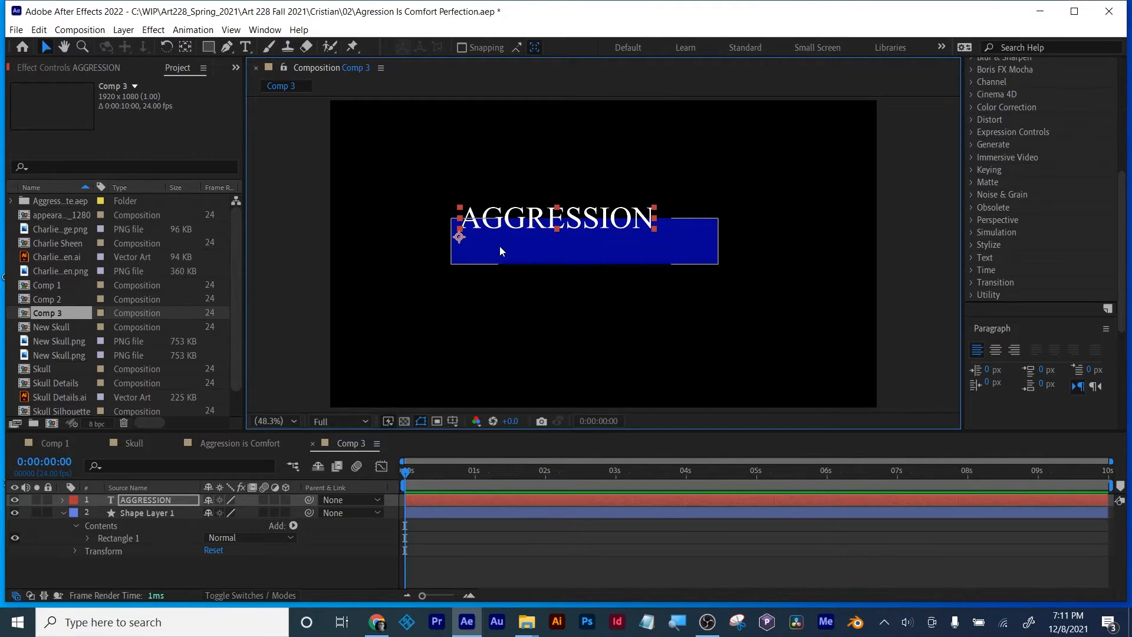
pyautogui.hotkey('shift', 'Up')
pyautogui.hotkey('shift', 'Up')
pyautogui.hotkey('shift', 'Up')
pyautogui.hotkey('shift', 'Up')
pyautogui.hotkey('shift', 'Up')
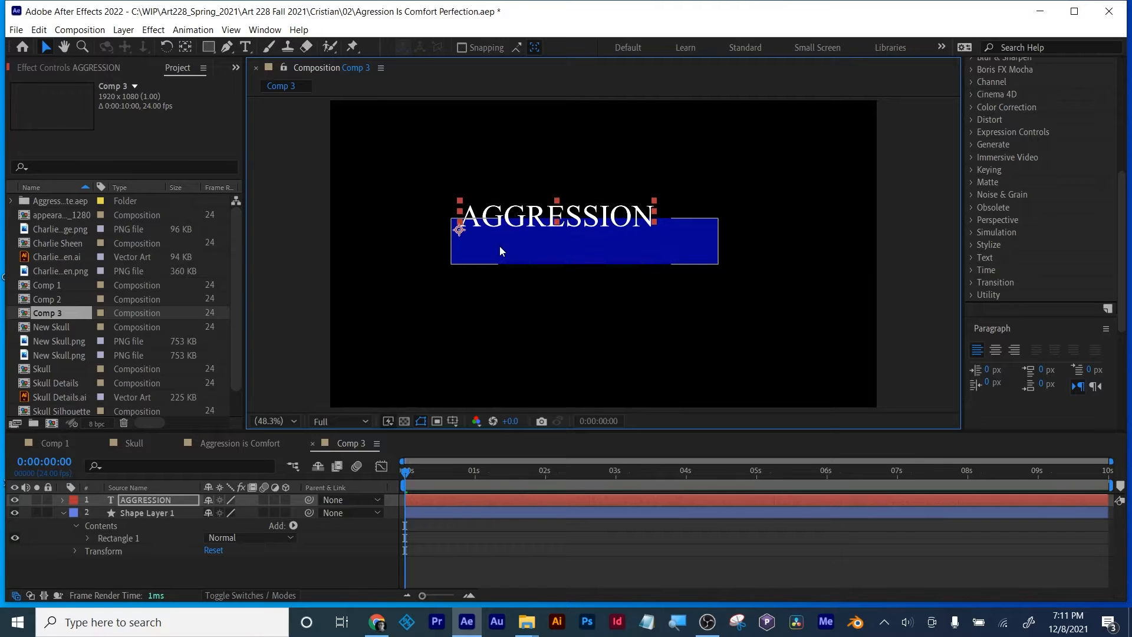
# Keyframe the AGGRESSION layer's Position at 0:00:00:00 and set its Y position to 553 at 0:00:00:19, inside the rectangle.
pyautogui.press('p')
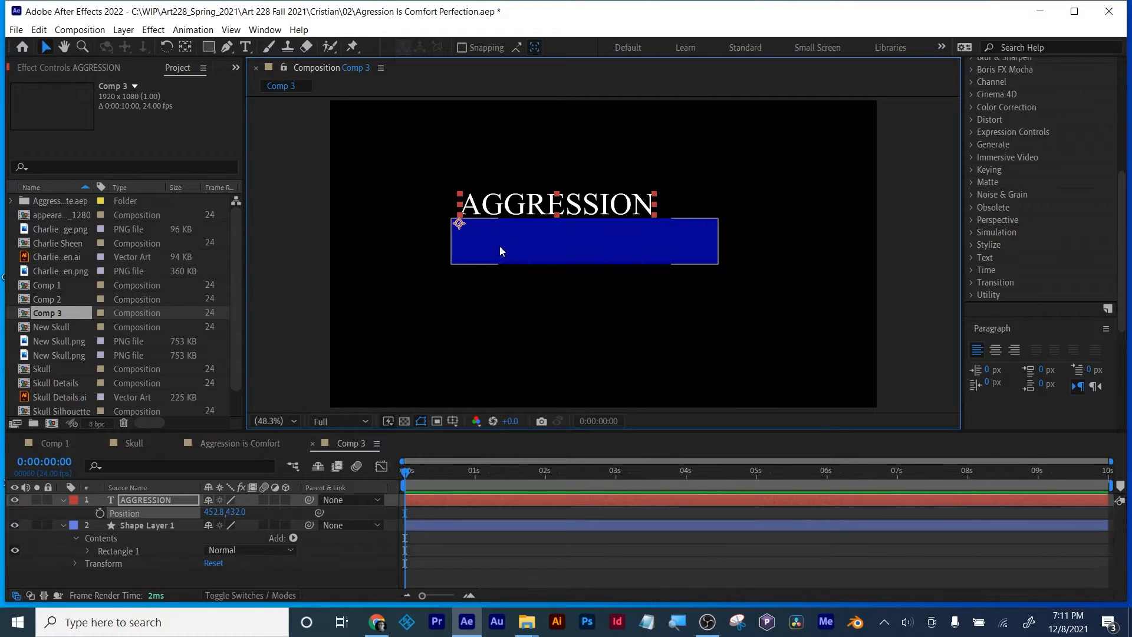
pyautogui.click(100, 513)
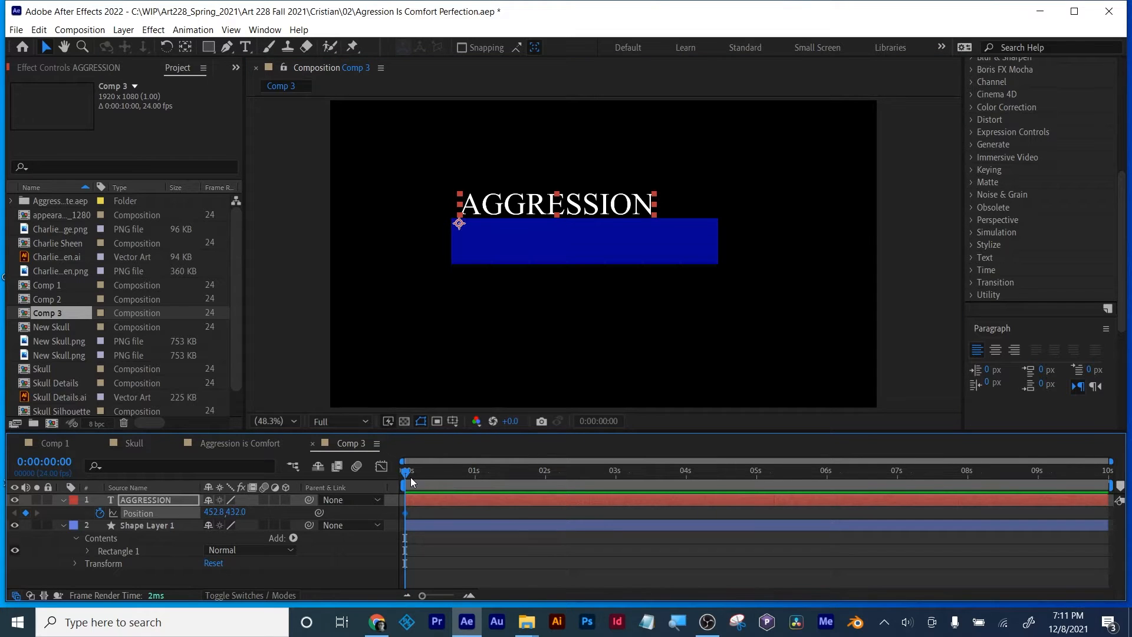
pyautogui.moveTo(402, 476); pyautogui.dragTo(460, 478)
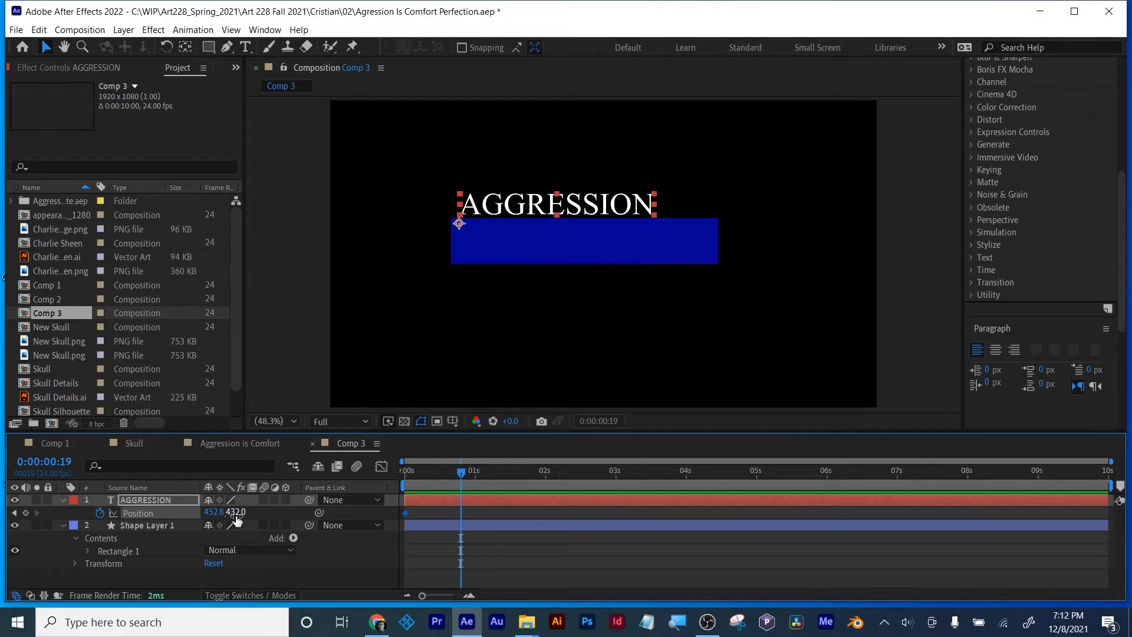
pyautogui.moveTo(236, 512); pyautogui.dragTo(293, 547)
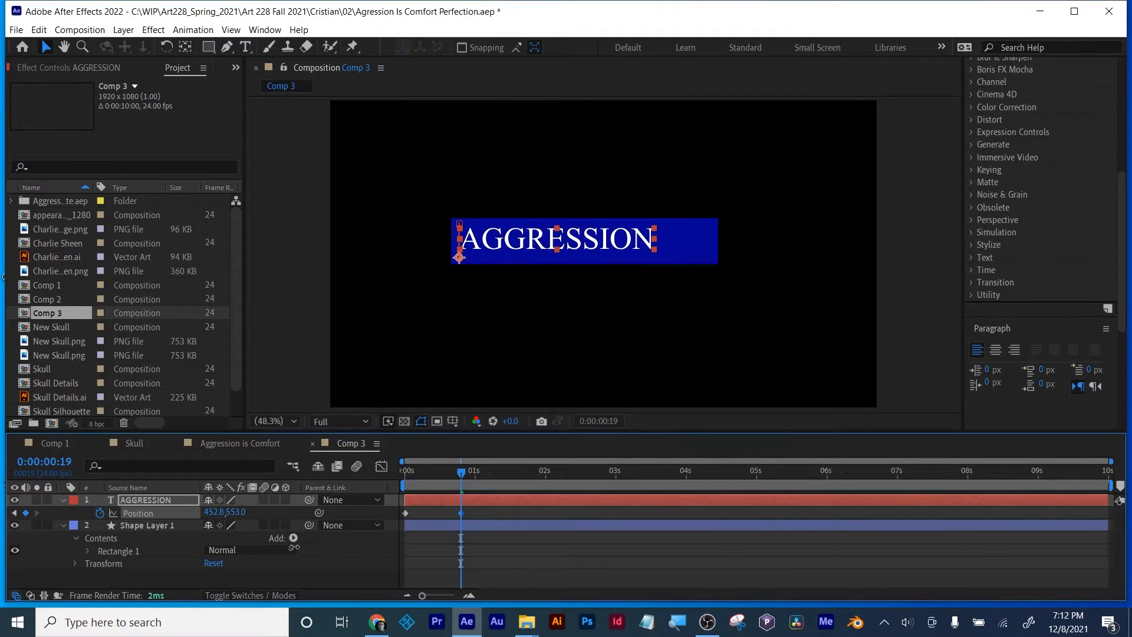
pyautogui.click(556, 556)
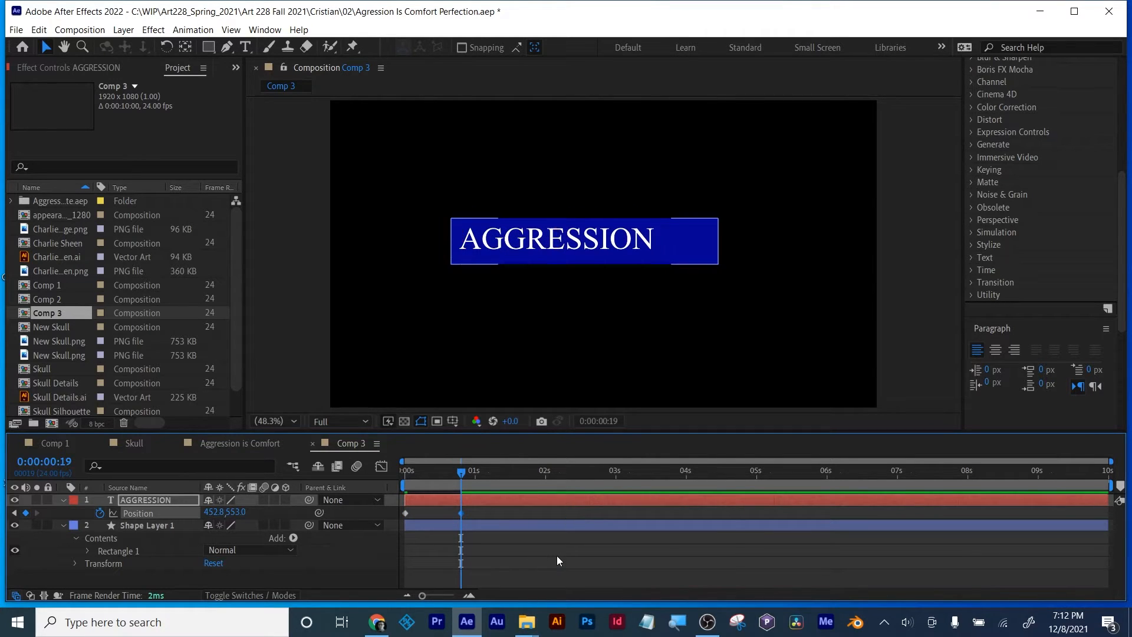
# Duplicate the blue rectangle's shape layer and place the copy above the AGGRESSION text layer.
pyautogui.click(435, 525)
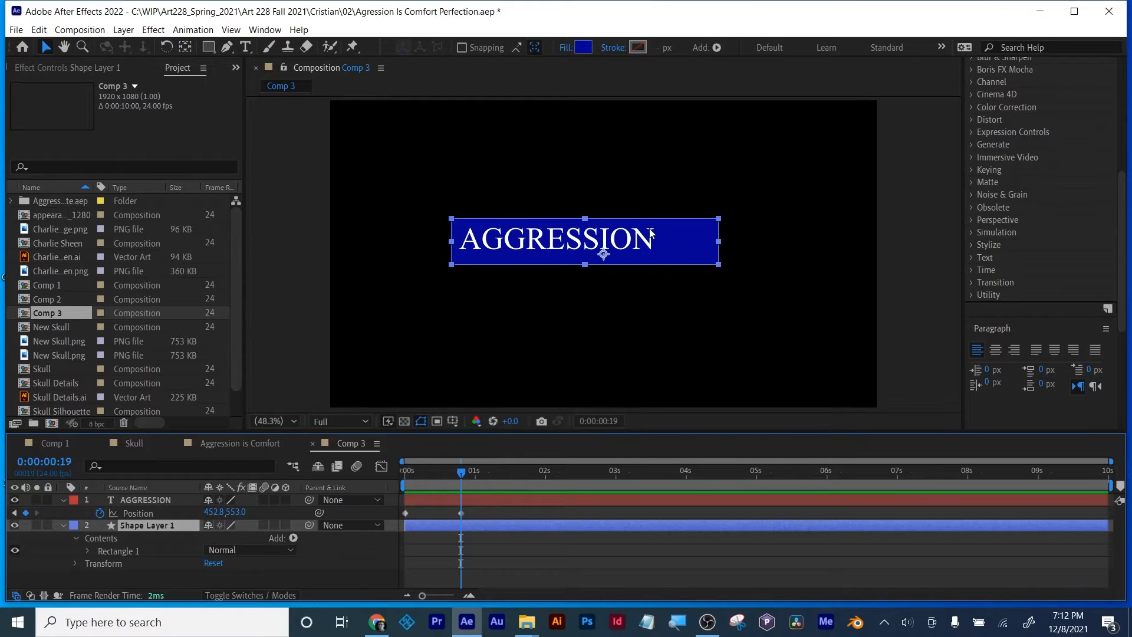
pyautogui.click(63, 526)
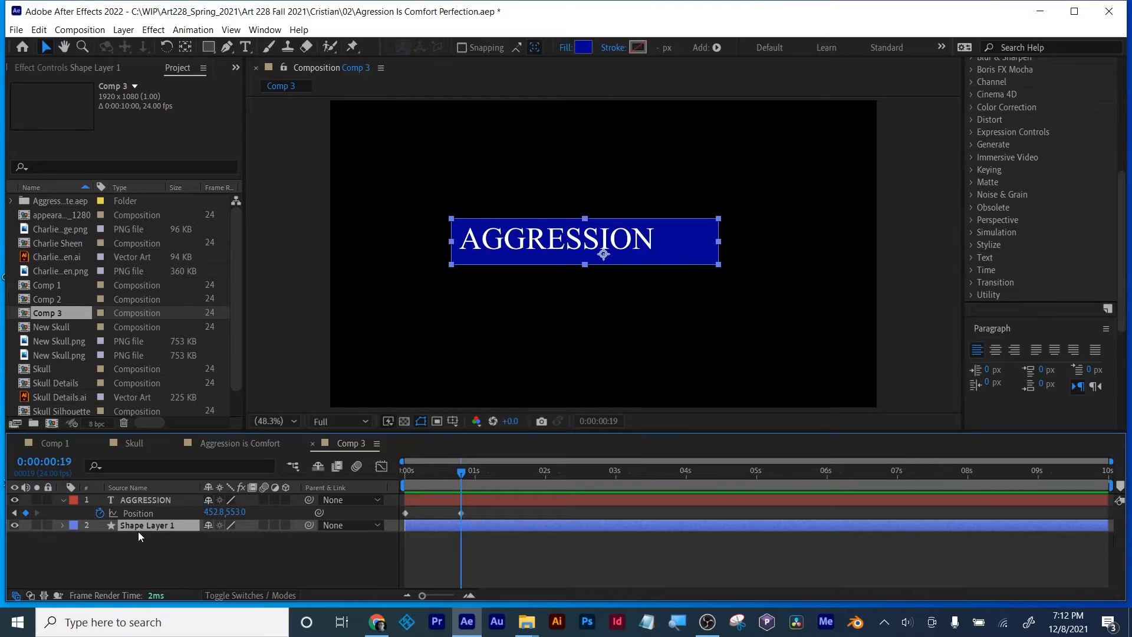
pyautogui.hotkey('ctrl', 'd')
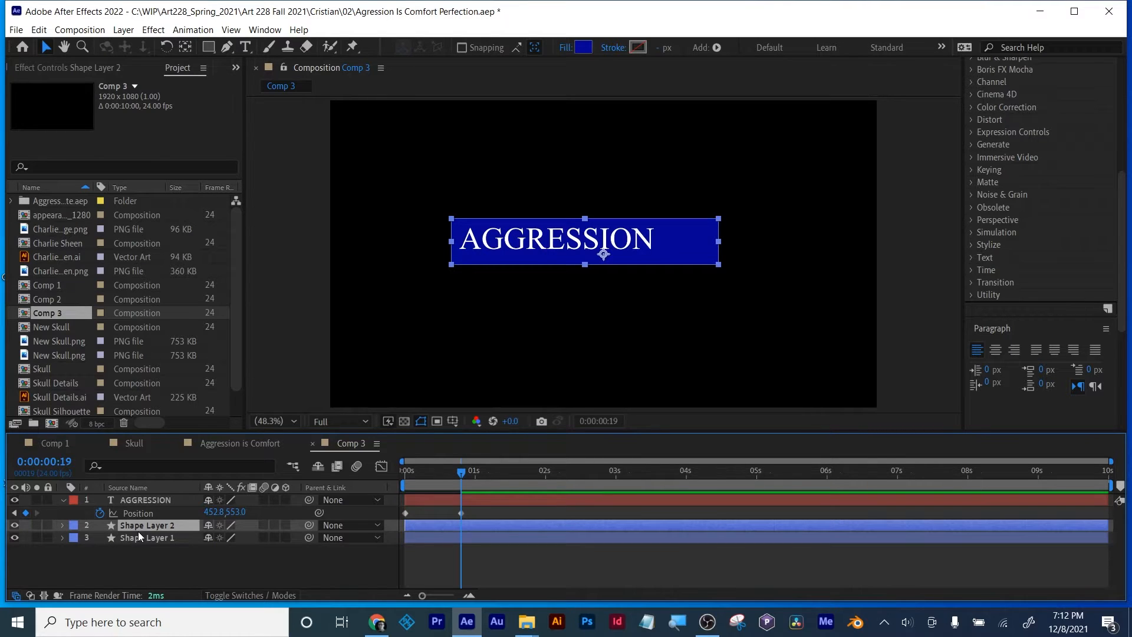
pyautogui.moveTo(138, 532); pyautogui.dragTo(142, 494)
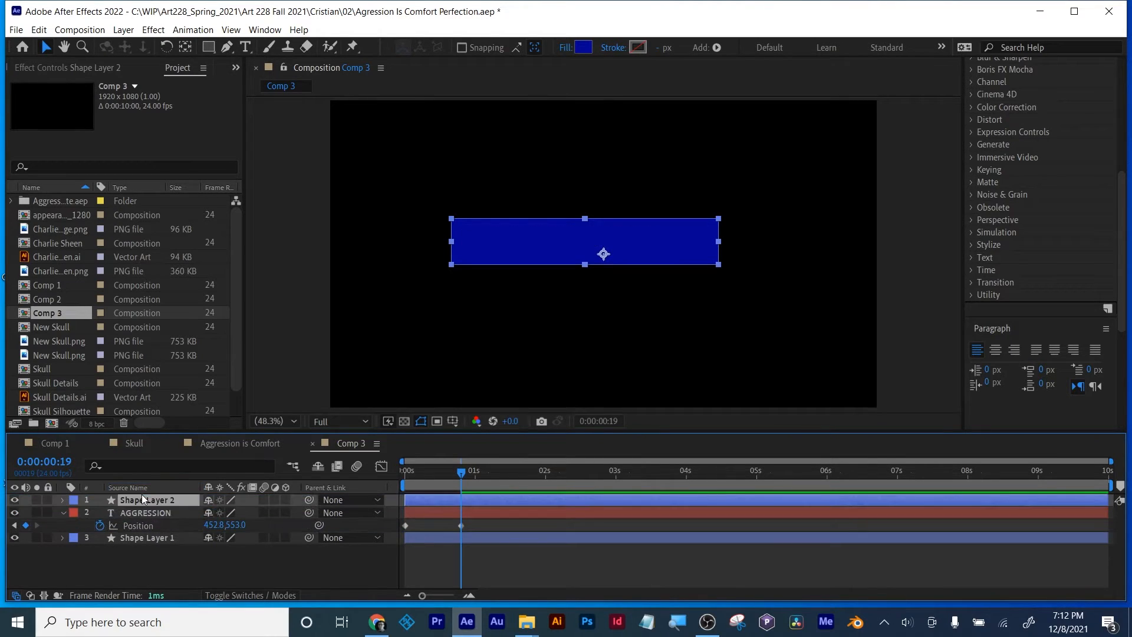
# Set the AGGRESSION layer's track matte to Alpha Matte, using the duplicated rectangle directly above it.
pyautogui.click(147, 513)
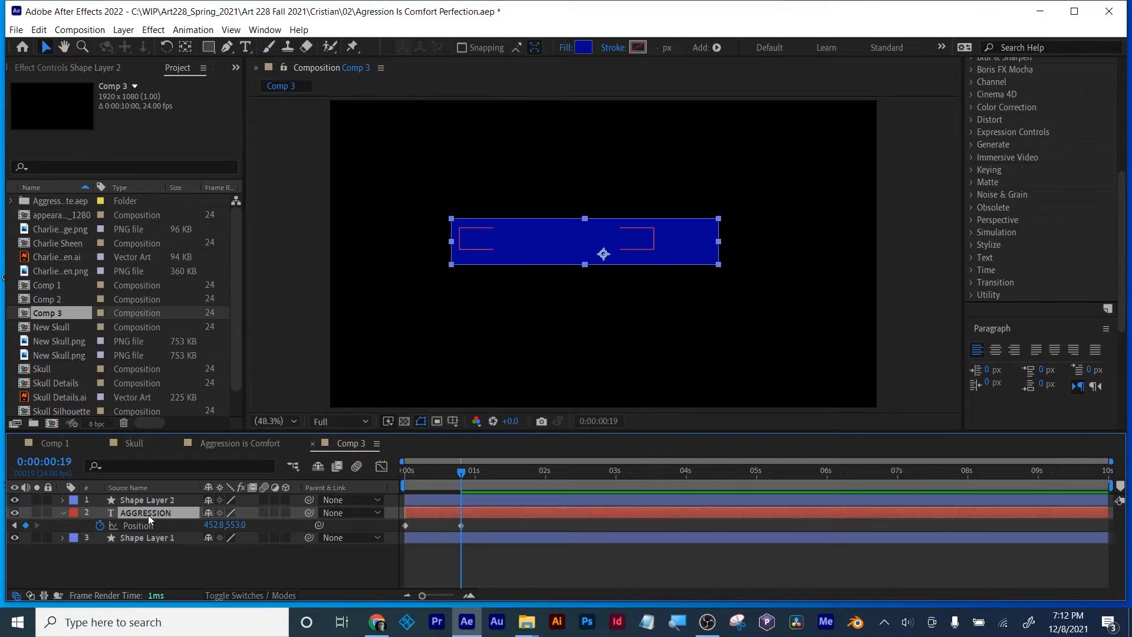
pyautogui.click(248, 595)
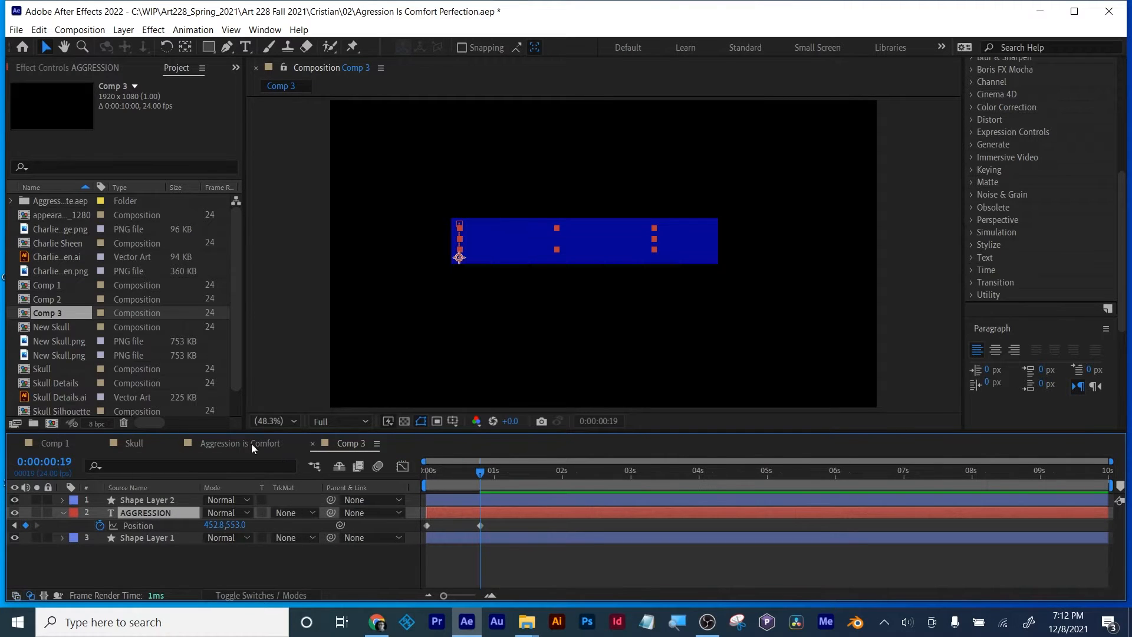
pyautogui.click(252, 591)
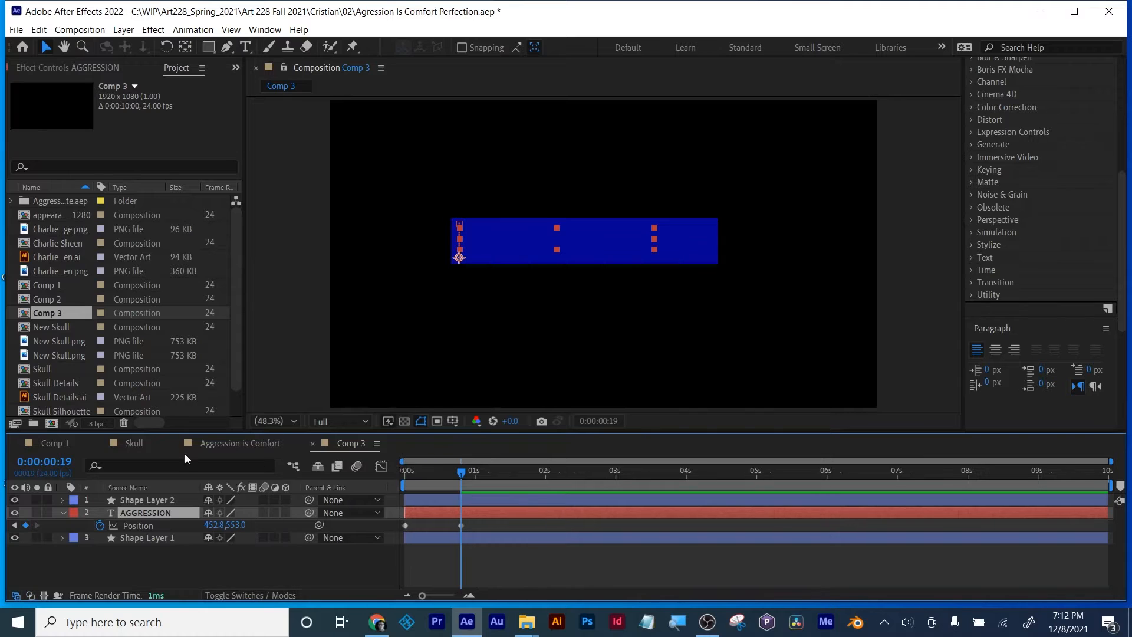
pyautogui.click(242, 597)
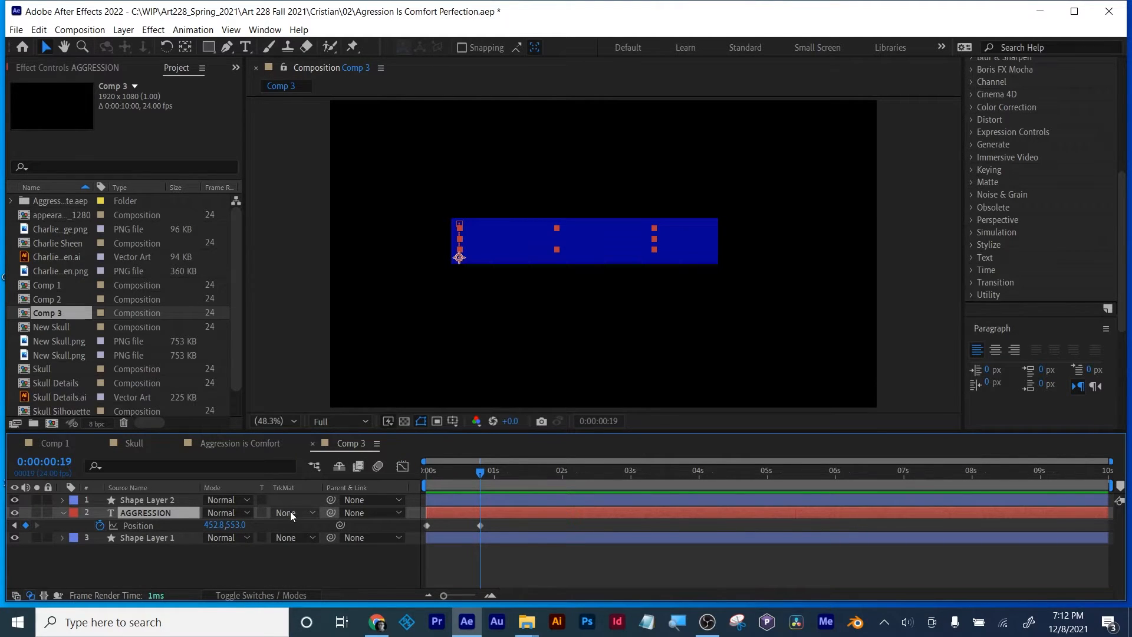
pyautogui.click(290, 511)
pyautogui.click(310, 540)
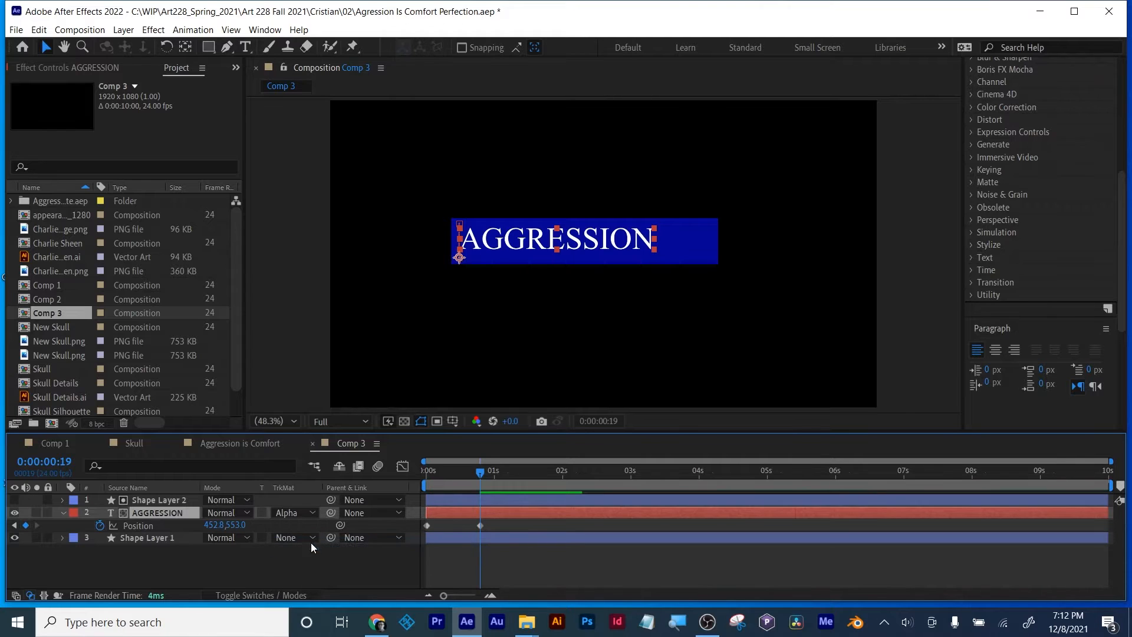
# Preview the AGGRESSION text reveal from 0:00:00:00 to about 0:00:01:05 and clear the layer selection.
pyautogui.moveTo(481, 471); pyautogui.dragTo(422, 475)
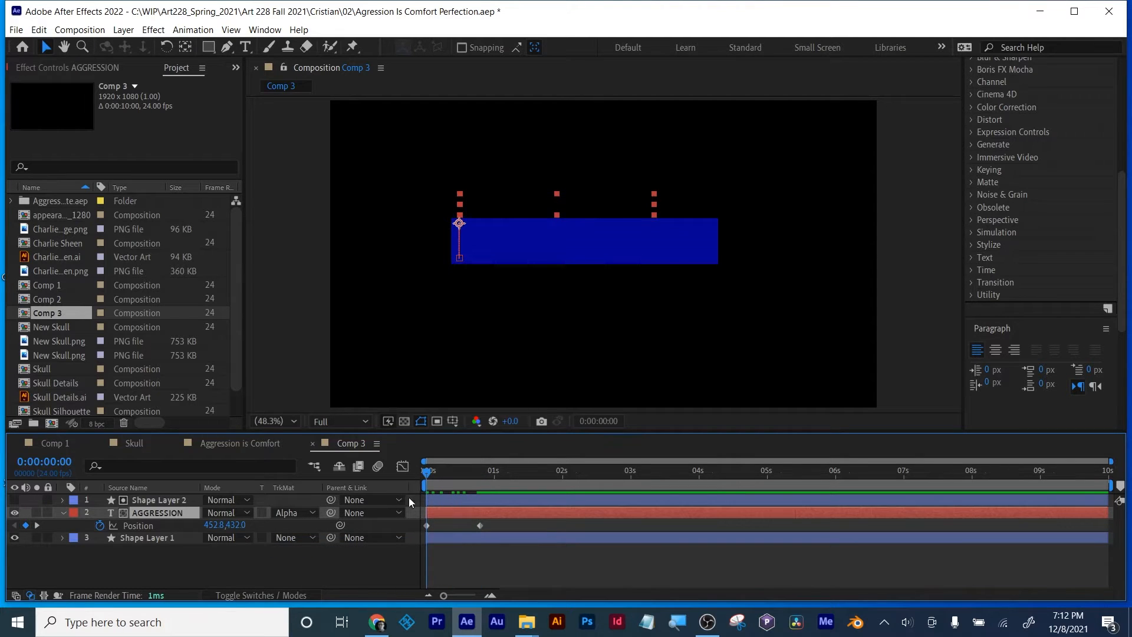
pyautogui.press('space')
pyautogui.press('space')
pyautogui.moveTo(426, 513); pyautogui.dragTo(510, 515)
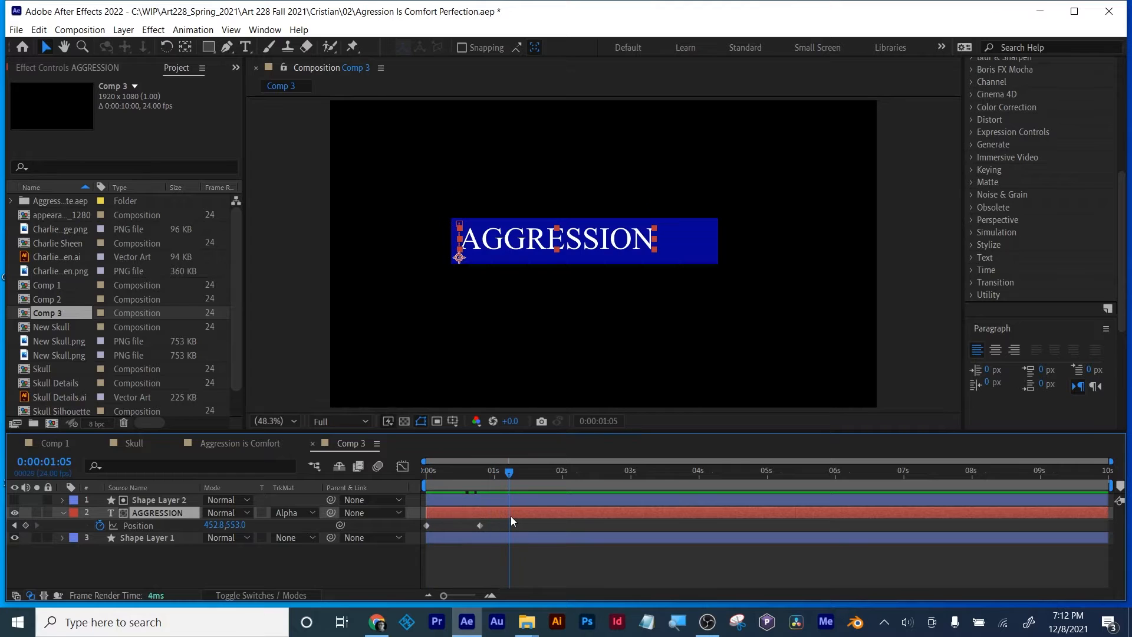
pyautogui.click(487, 570)
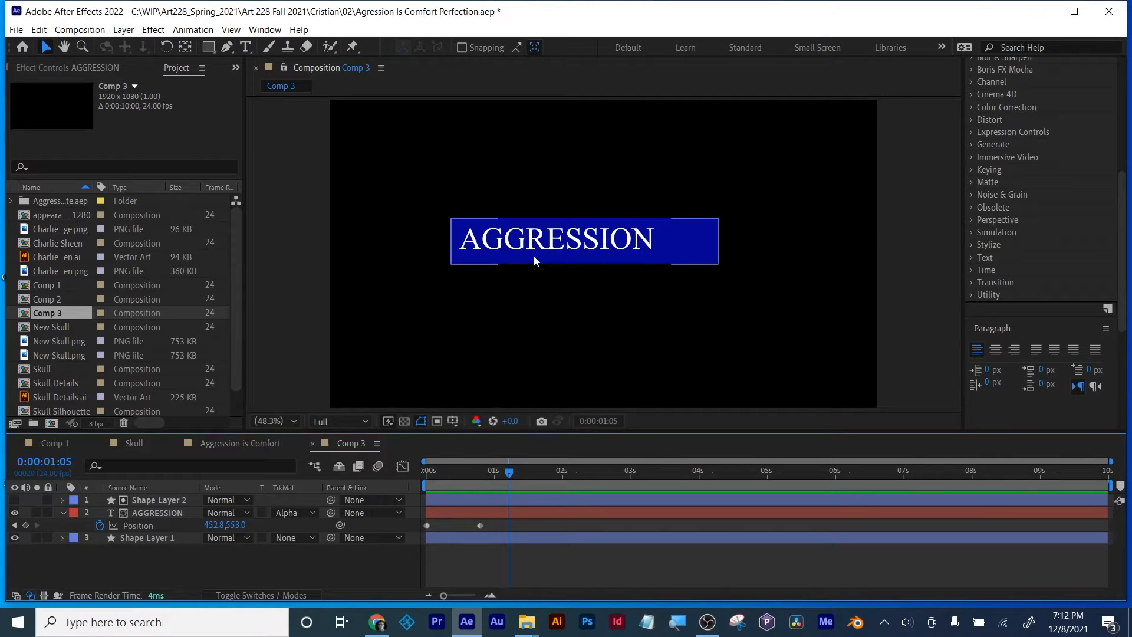
# Duplicate the matte rectangle and the AGGRESSION text to make a second matte-and-text pair above the first.
pyautogui.click(156, 503)
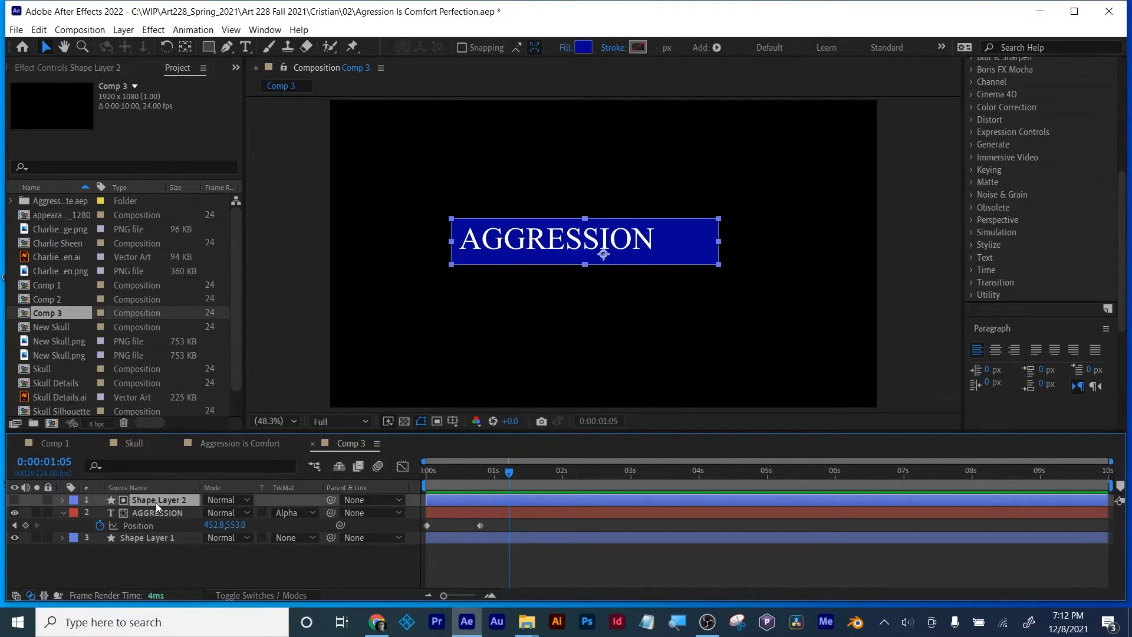
pyautogui.hotkey('ctrl', 'd')
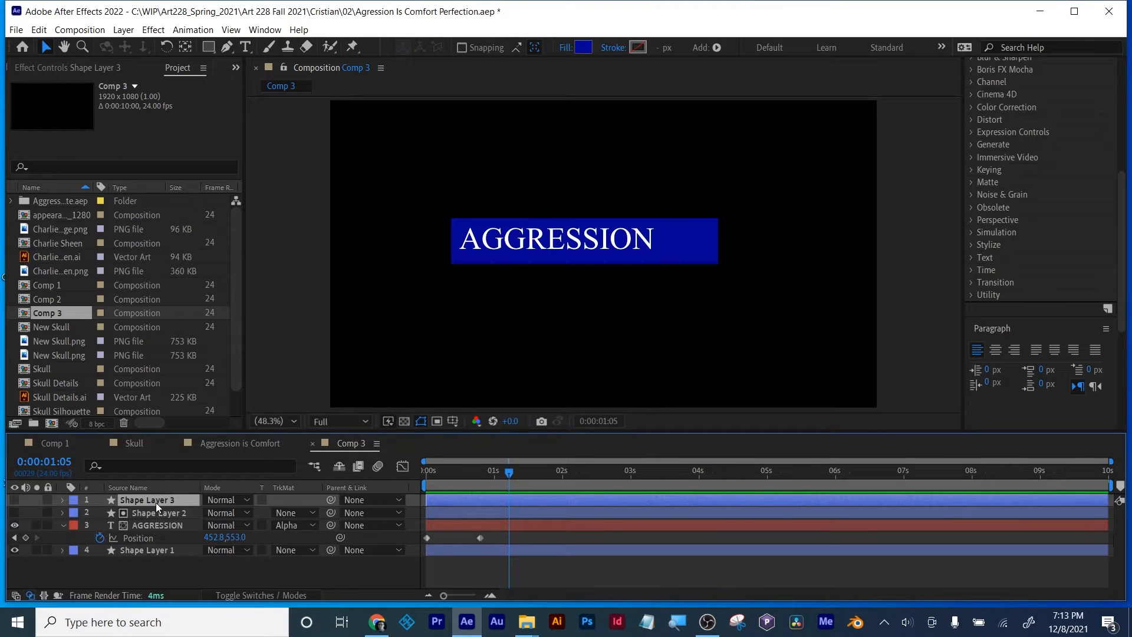
pyautogui.click(156, 522)
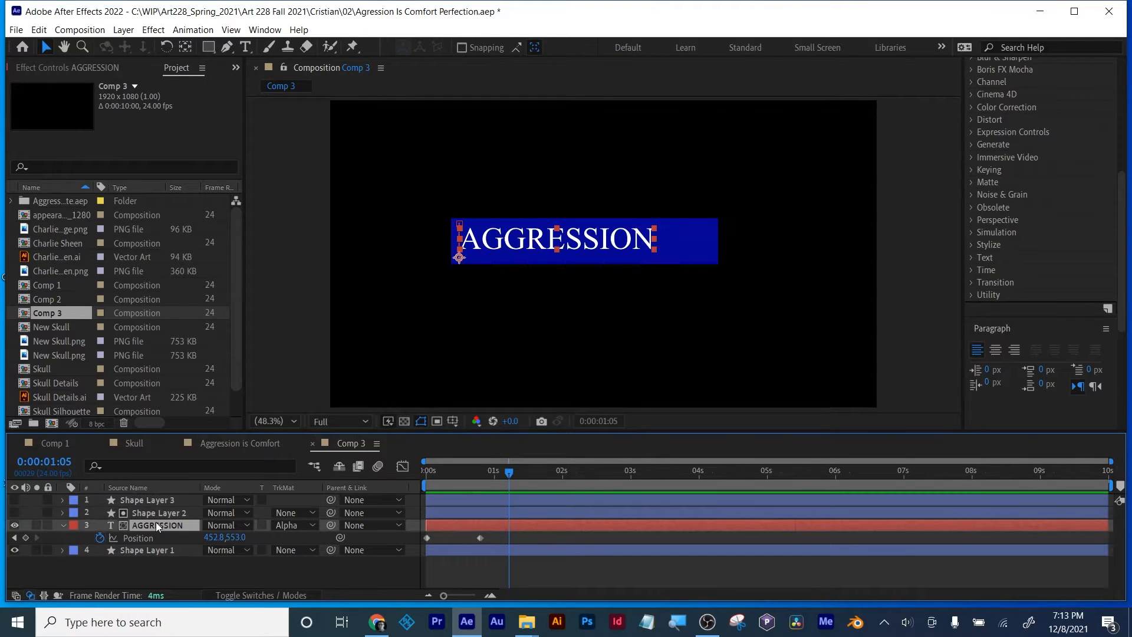
pyautogui.hotkey('ctrl', 'd')
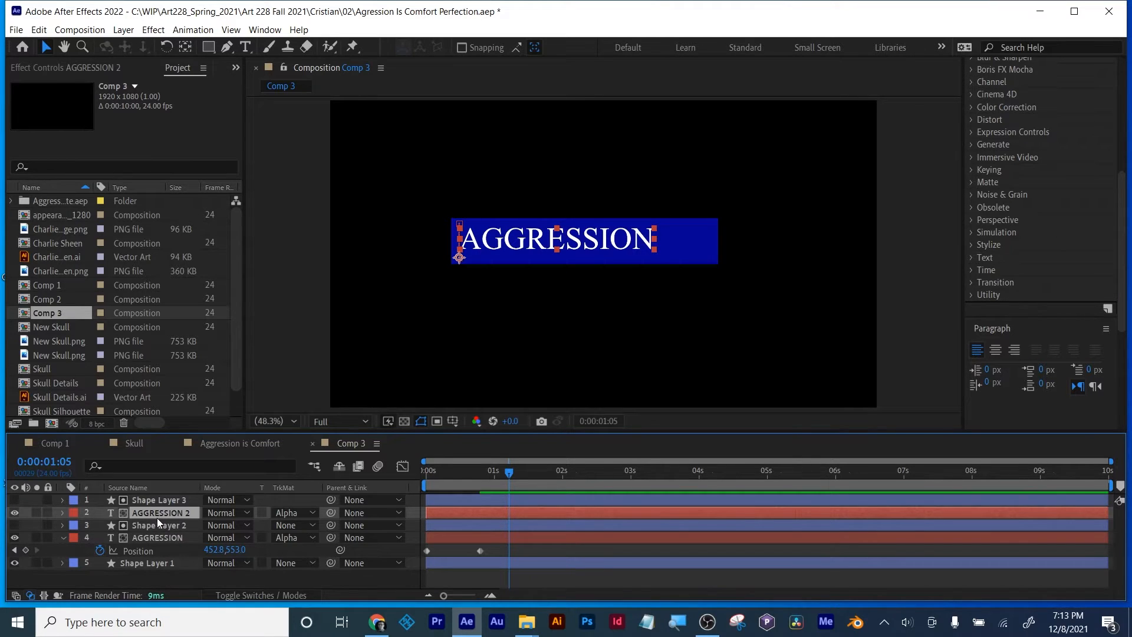
# Shift both Position keyframes of the duplicated text down together, bringing its Y position to 699 at 0:00:00:19, below the rectangle.
pyautogui.press('p')
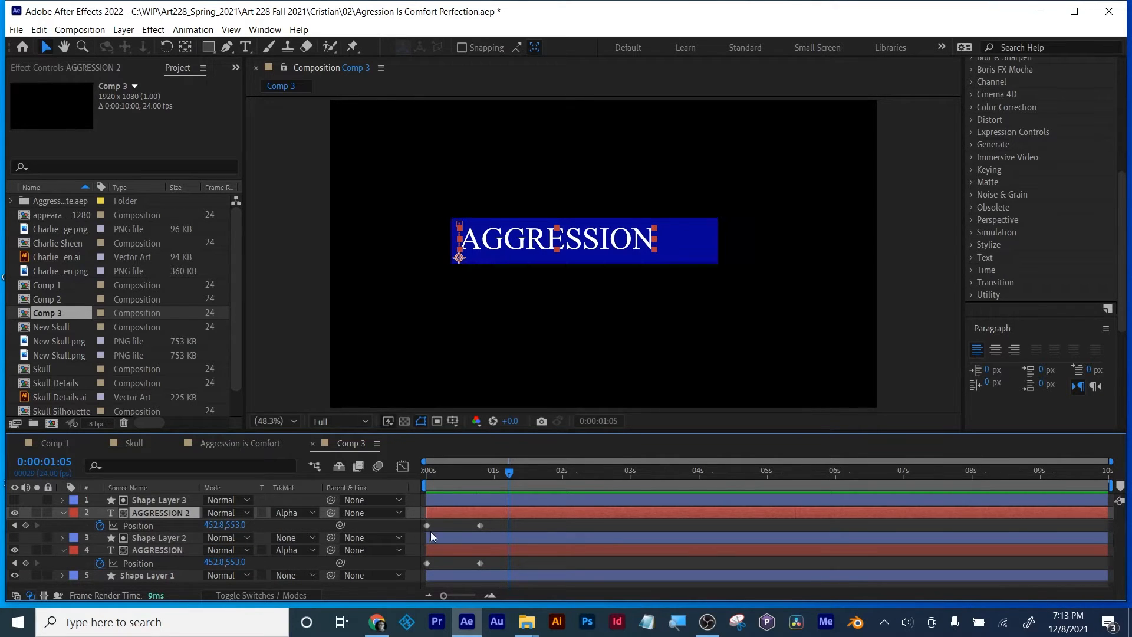
pyautogui.click(143, 526)
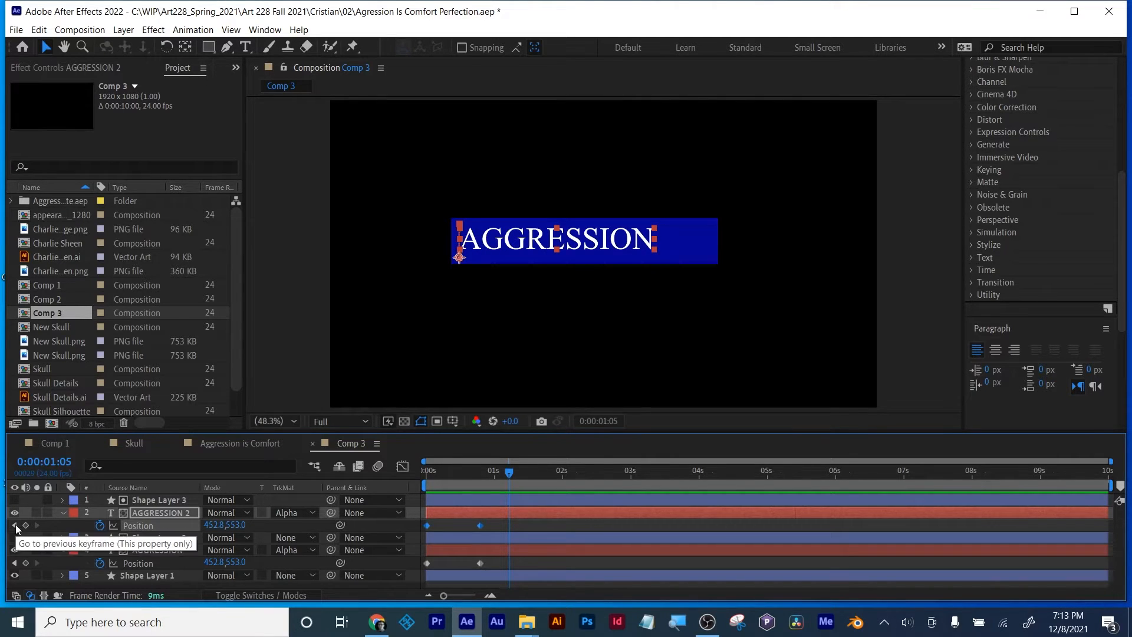
pyautogui.click(15, 526)
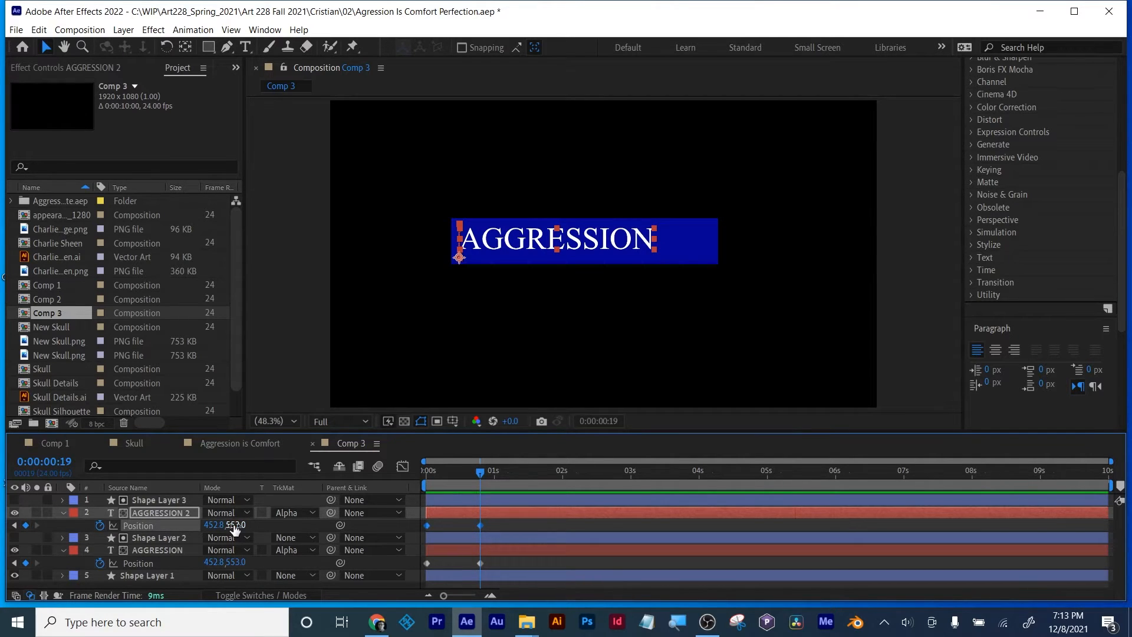
pyautogui.moveTo(237, 524); pyautogui.dragTo(308, 559)
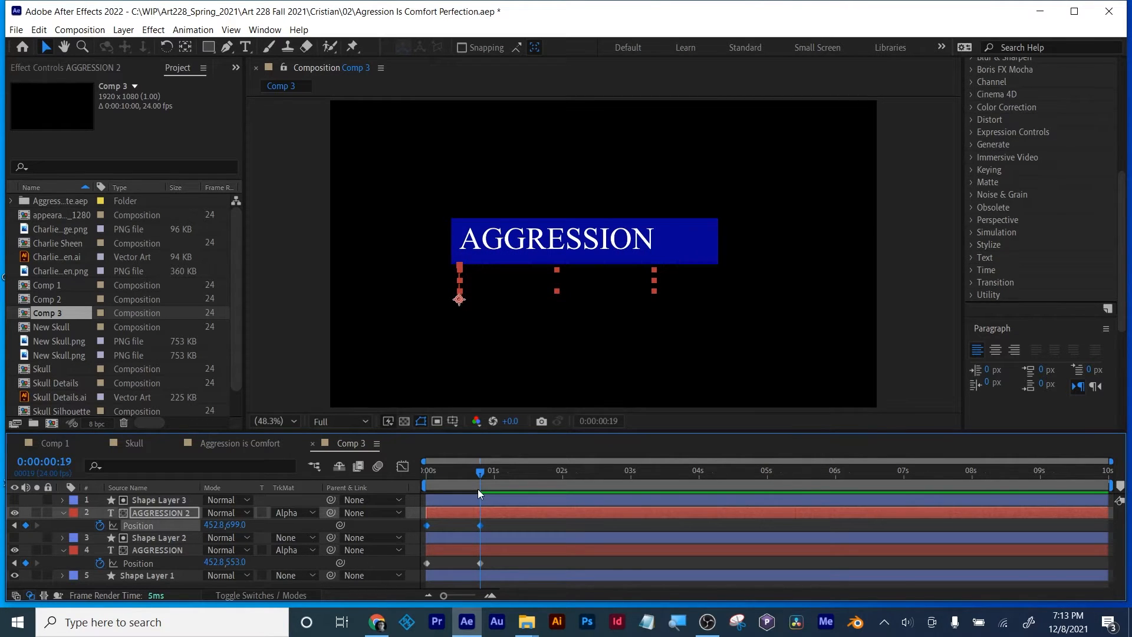
pyautogui.moveTo(479, 471); pyautogui.dragTo(504, 482)
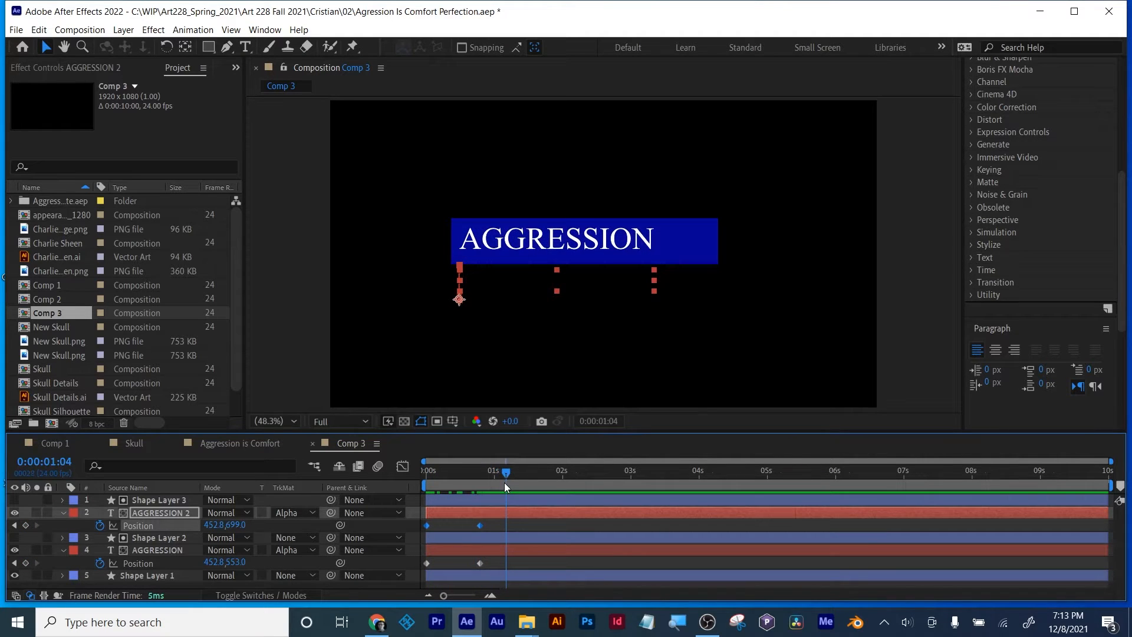
pyautogui.click(515, 557)
# Replace the duplicated layer's text with "COMFORT".
pyautogui.doubleClick(154, 511)
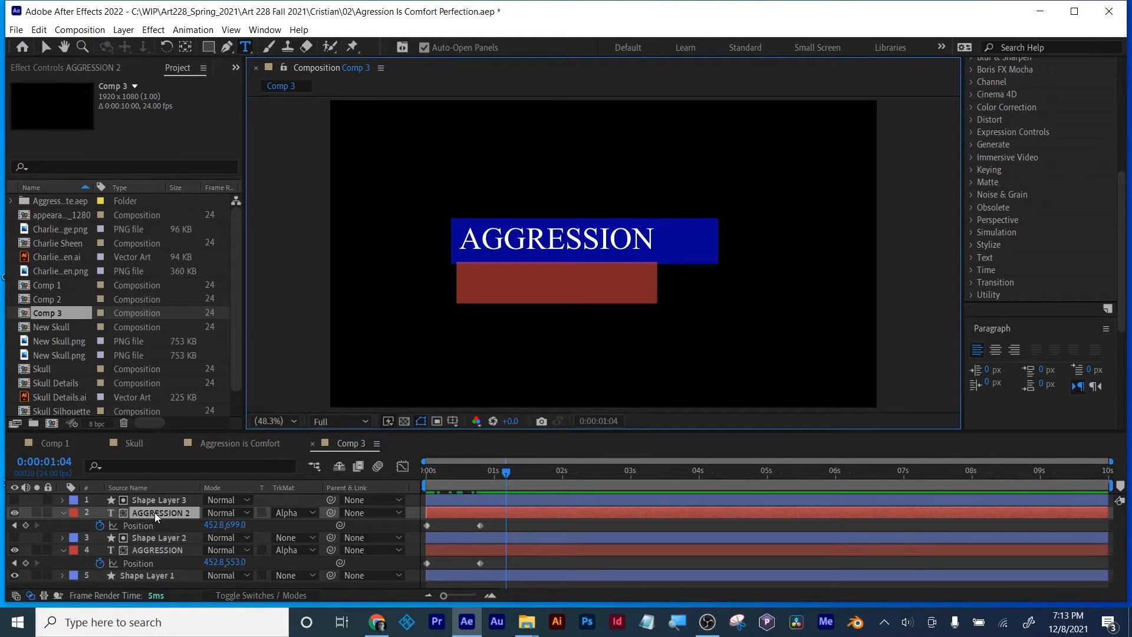
pyautogui.write('COMF')
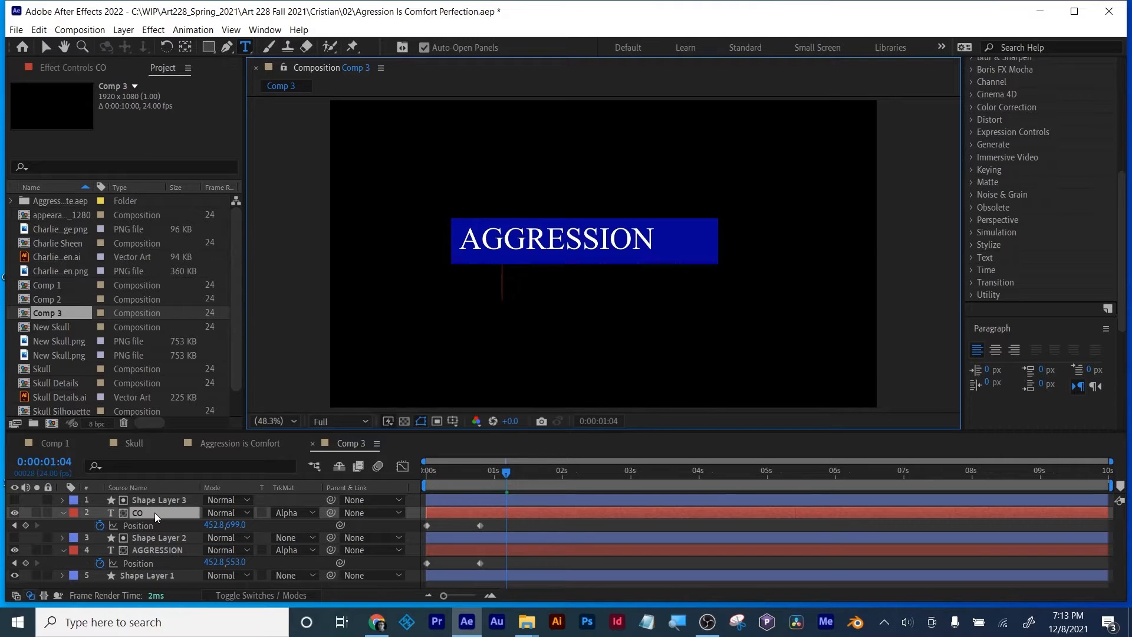
pyautogui.write('RT')
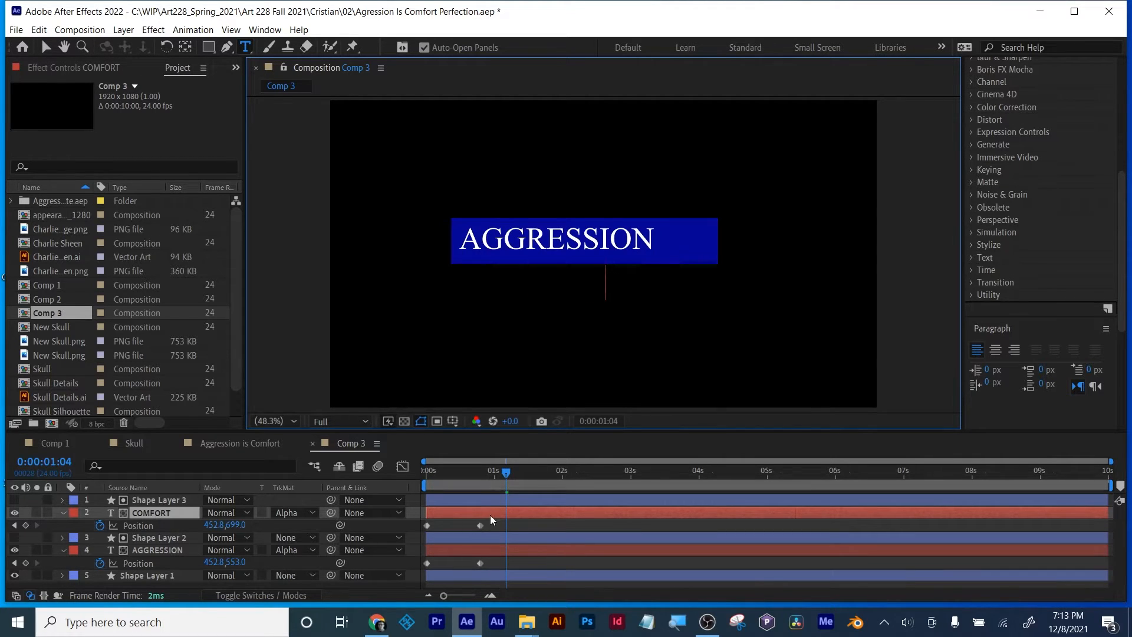
pyautogui.click(514, 536)
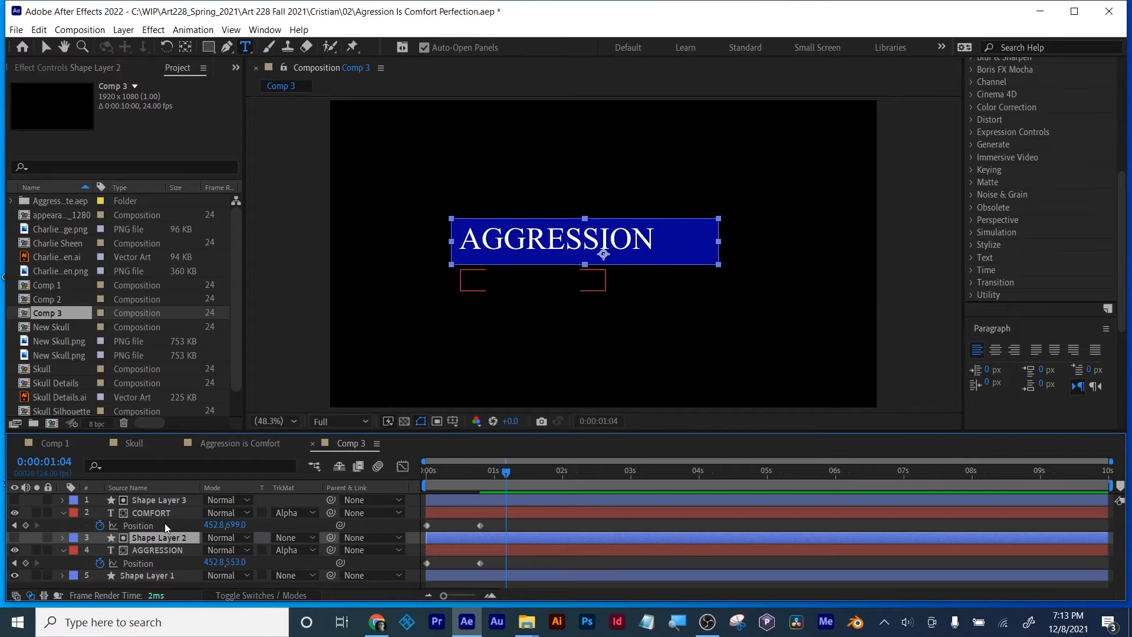
# Set the COMFORT layer's track matte to Alpha Inverted Matte "Shape Layer 3" and return to the Selection tool.
pyautogui.click(290, 512)
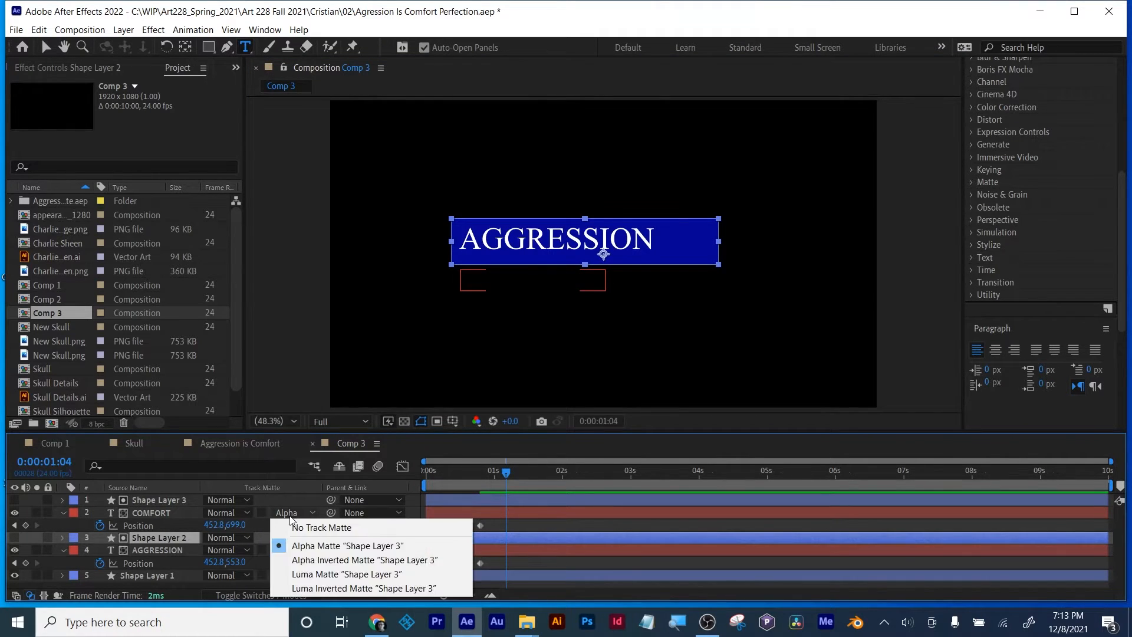
pyautogui.click(300, 560)
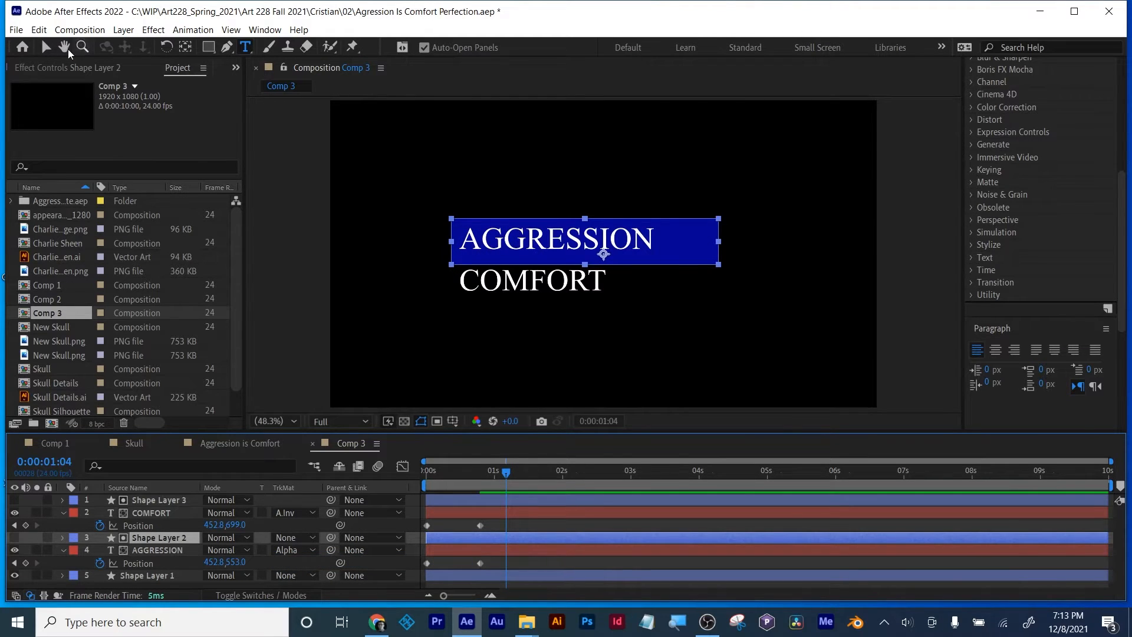
pyautogui.click(44, 47)
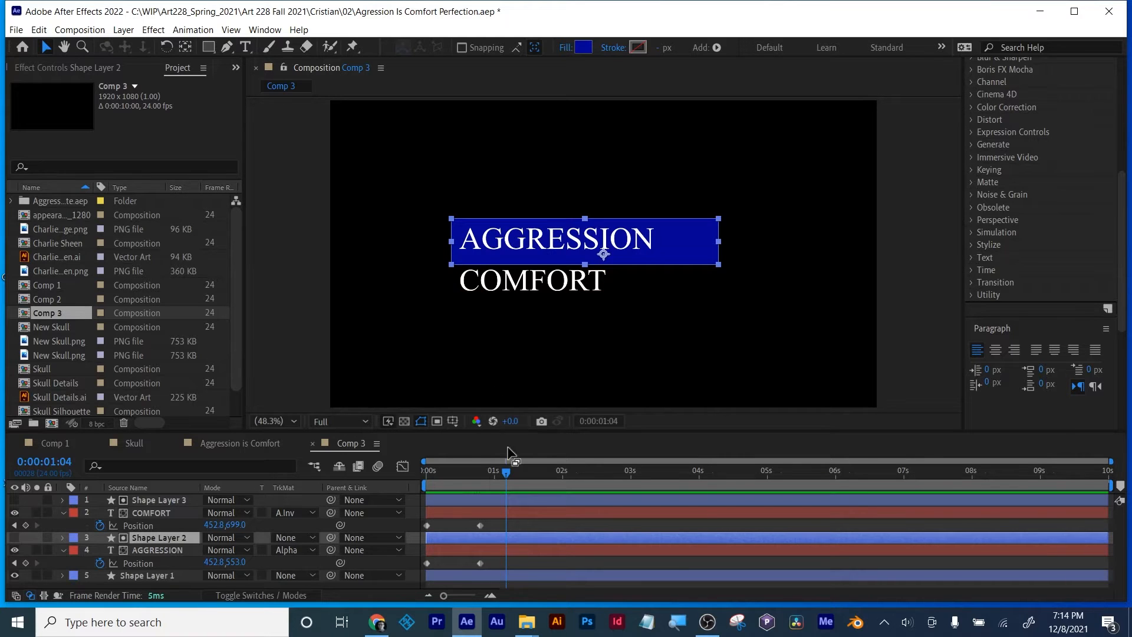
# Delay both COMFORT Position keyframes together so the first one sits just before 0:00:00:20, around the end of the AGGRESSION move.
pyautogui.moveTo(509, 470); pyautogui.dragTo(508, 500)
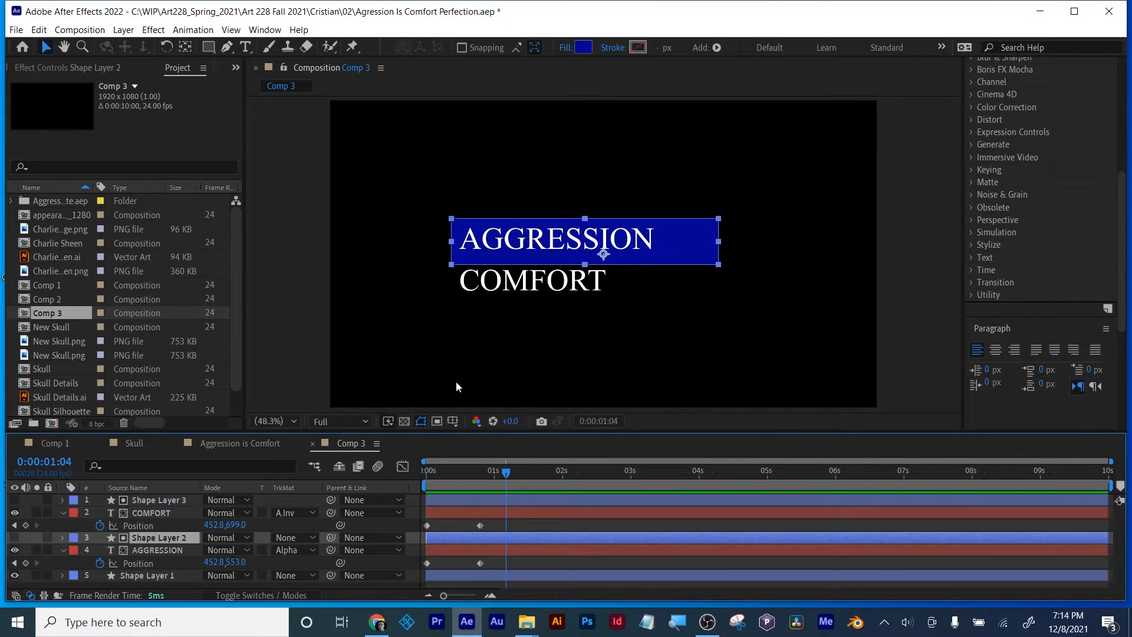
pyautogui.moveTo(507, 476); pyautogui.dragTo(483, 497)
pyautogui.click(495, 521)
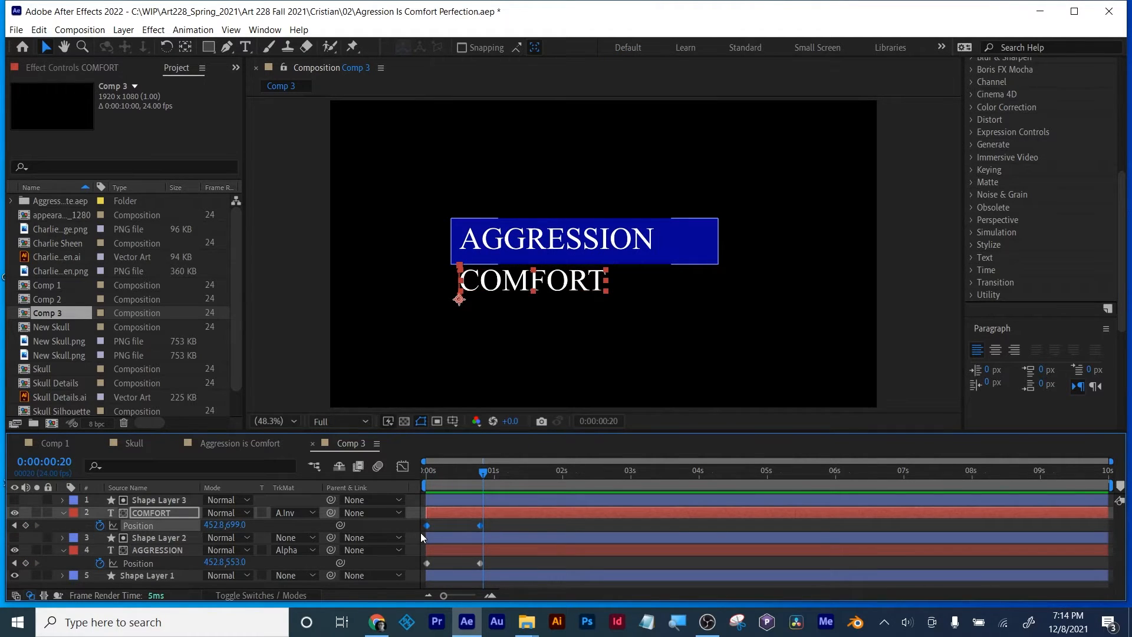
pyautogui.moveTo(430, 526); pyautogui.dragTo(476, 532)
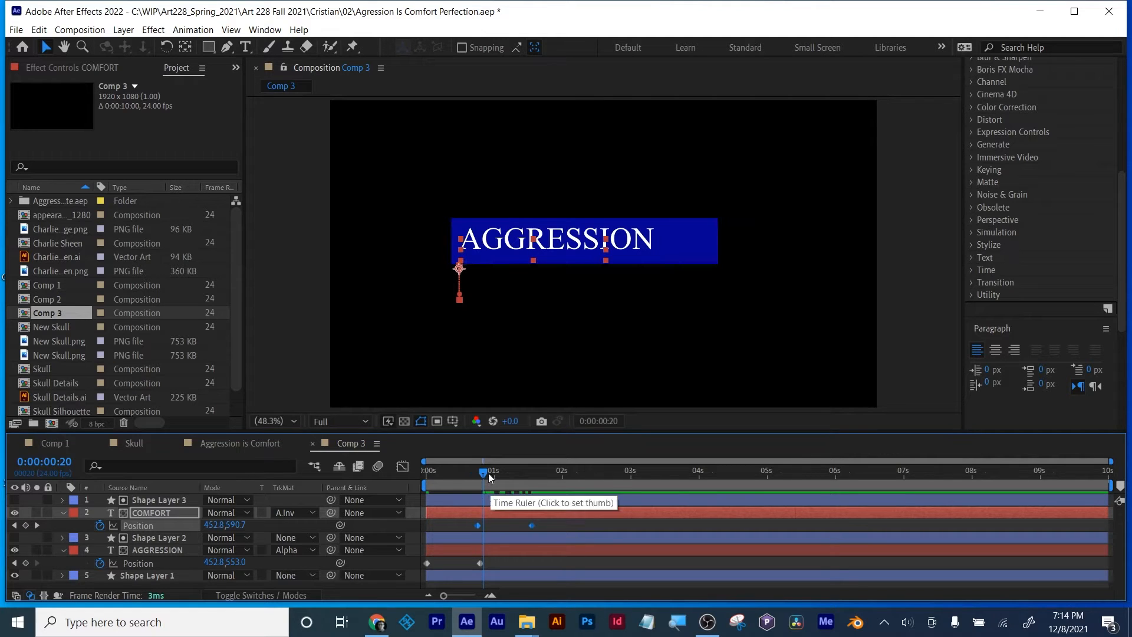
# Play the combined AGGRESSION and COMFORT reveal from the start of Comp 3 and stop the playback.
pyautogui.press('Home')
pyautogui.press('space')
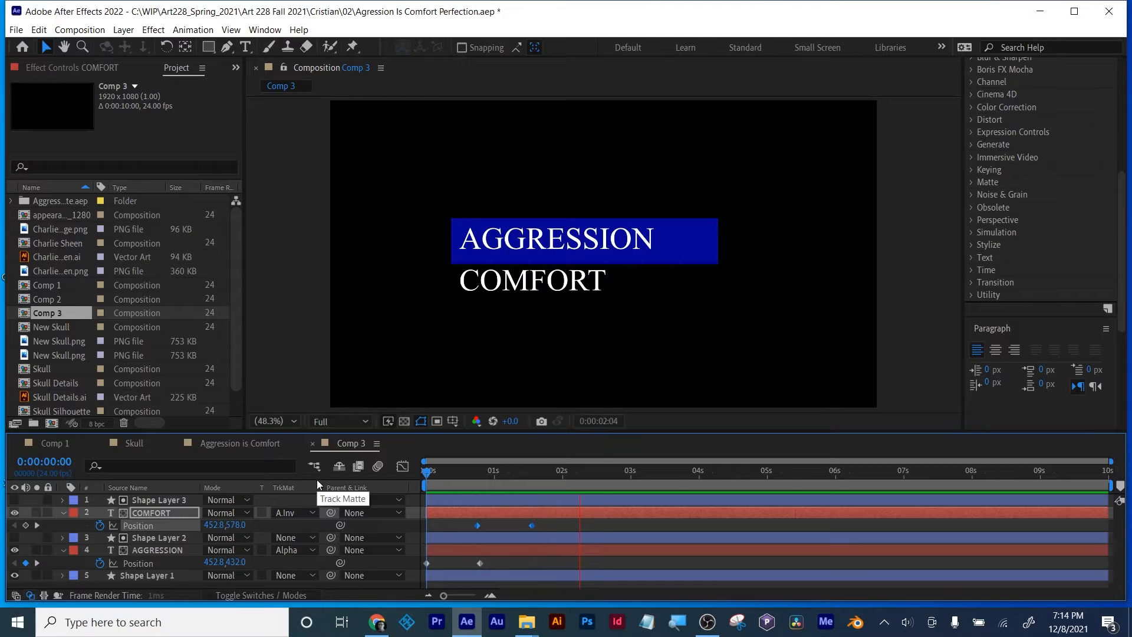
pyautogui.press('space')
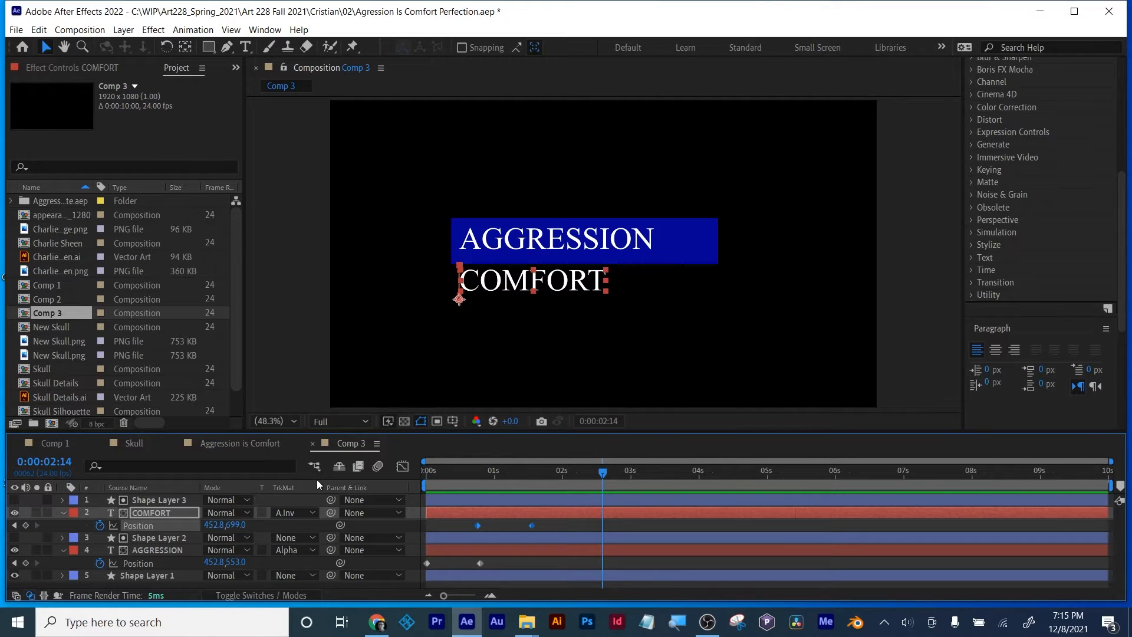
# View the Aggression is Comfort composition, followed by the Skull composition.
pyautogui.click(238, 442)
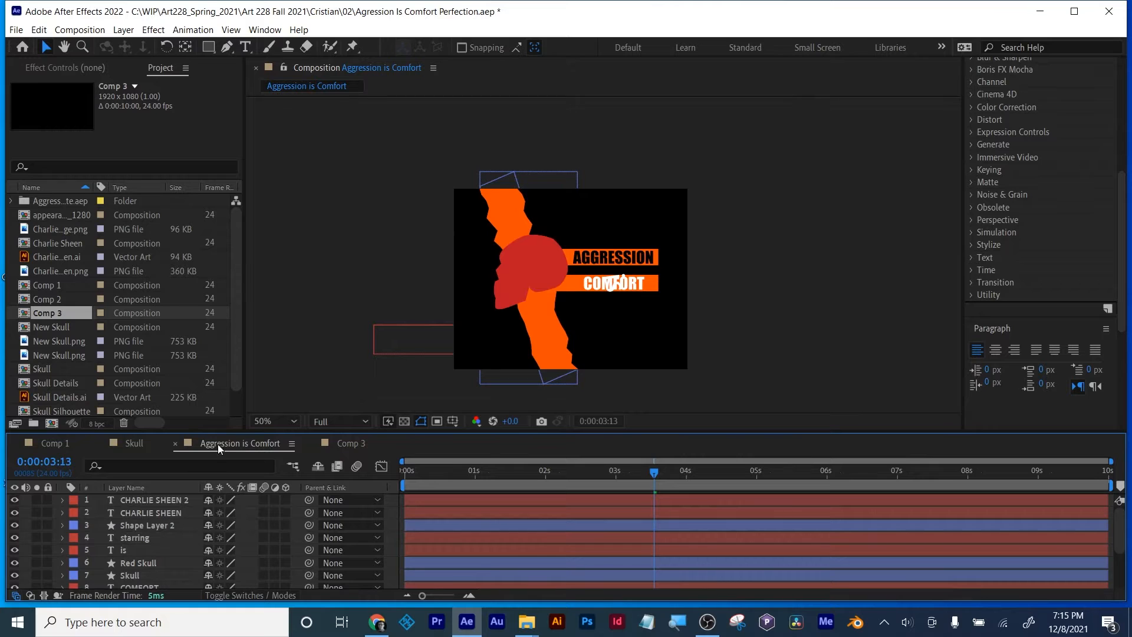
pyautogui.click(132, 446)
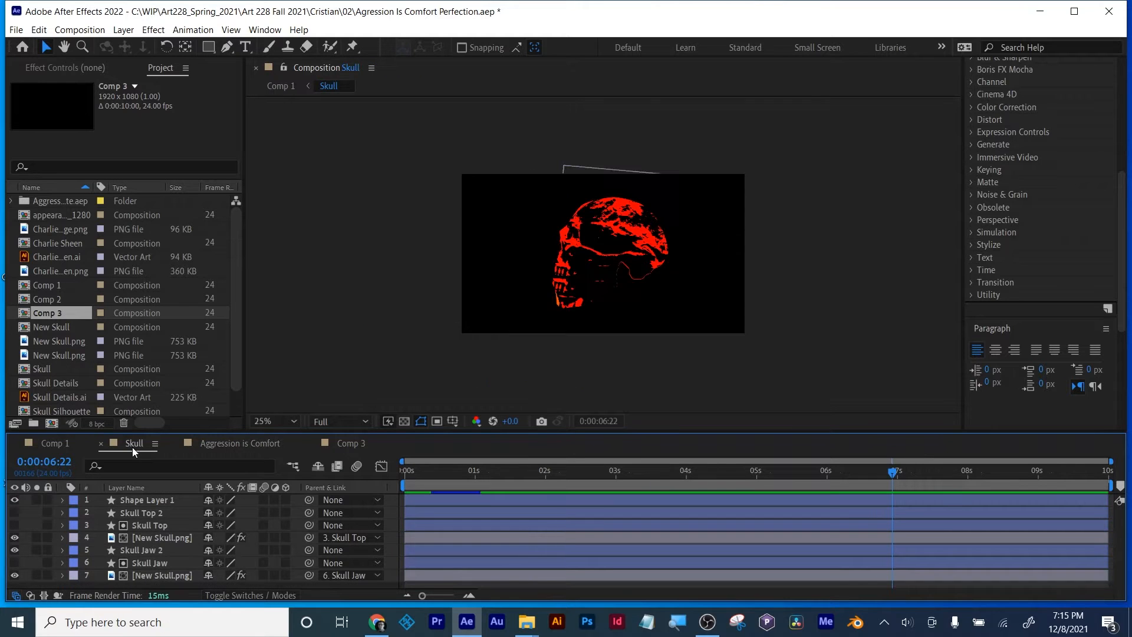
# Inspect the Charlie Orange.png layer in Comp 1 at 0:00:03:21 by hiding it and showing it again.
pyautogui.click(51, 443)
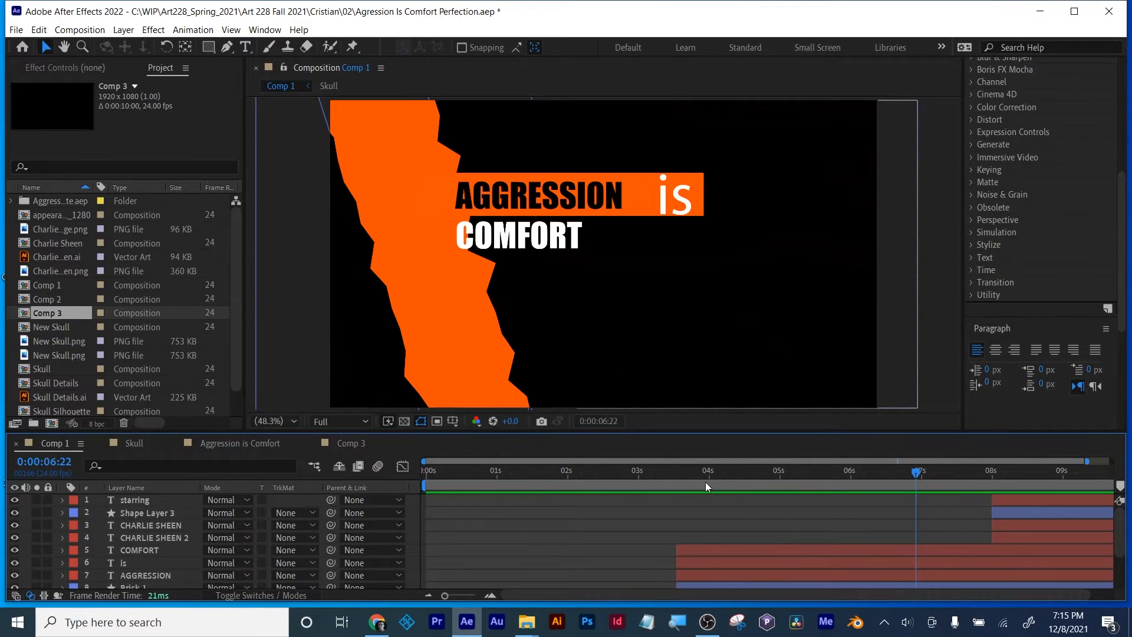
pyautogui.moveTo(705, 482); pyautogui.dragTo(701, 507)
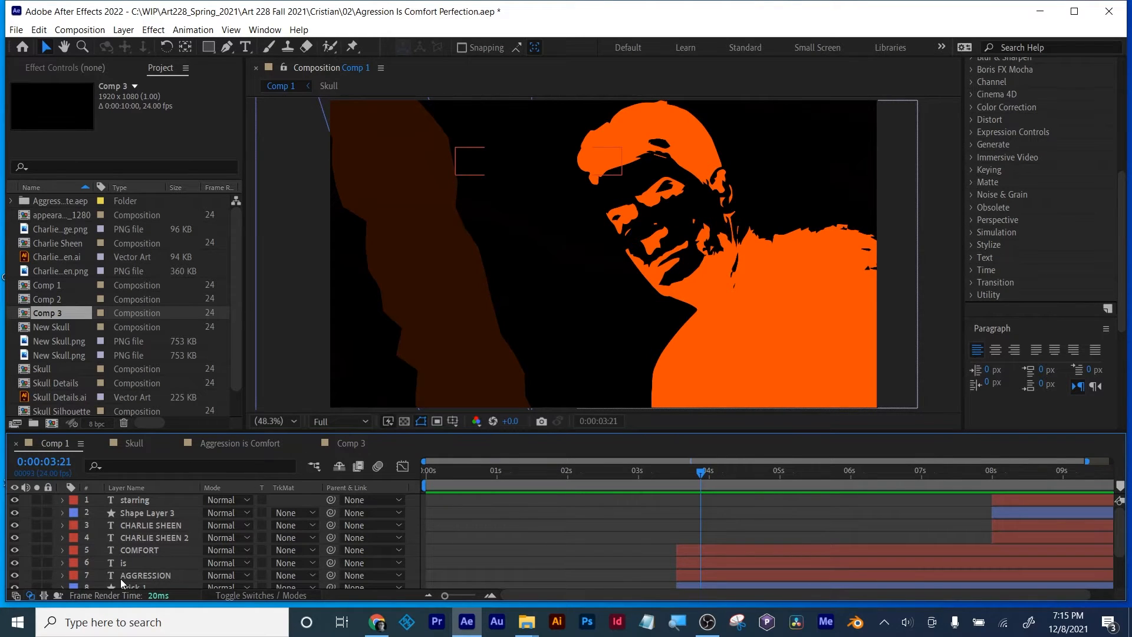
pyautogui.scroll(-3, 132, 558)
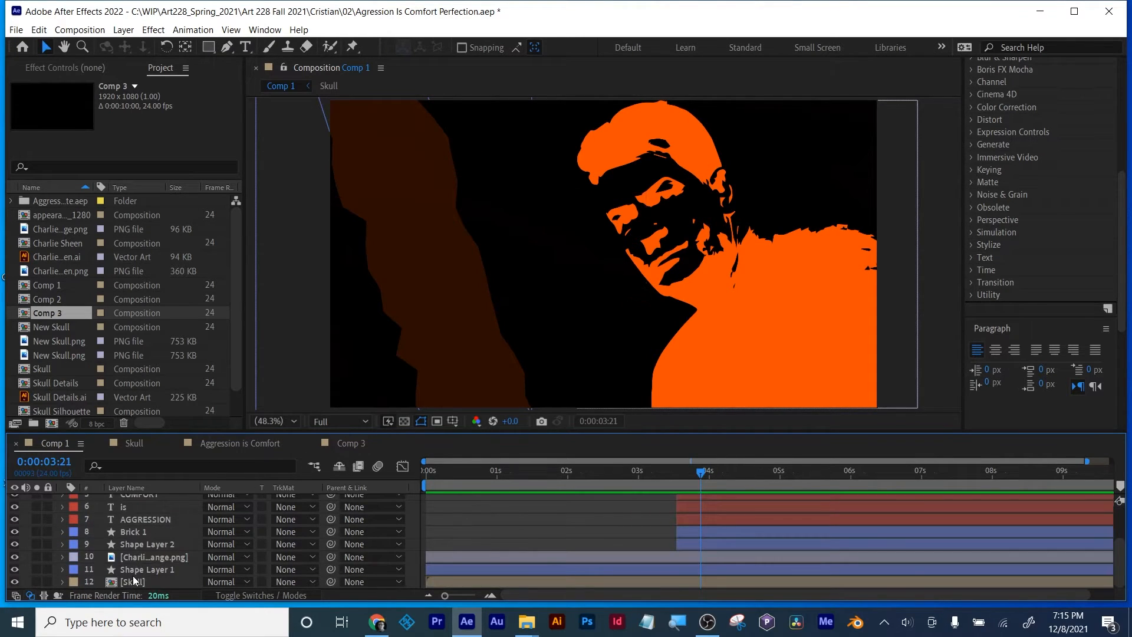
pyautogui.click(132, 557)
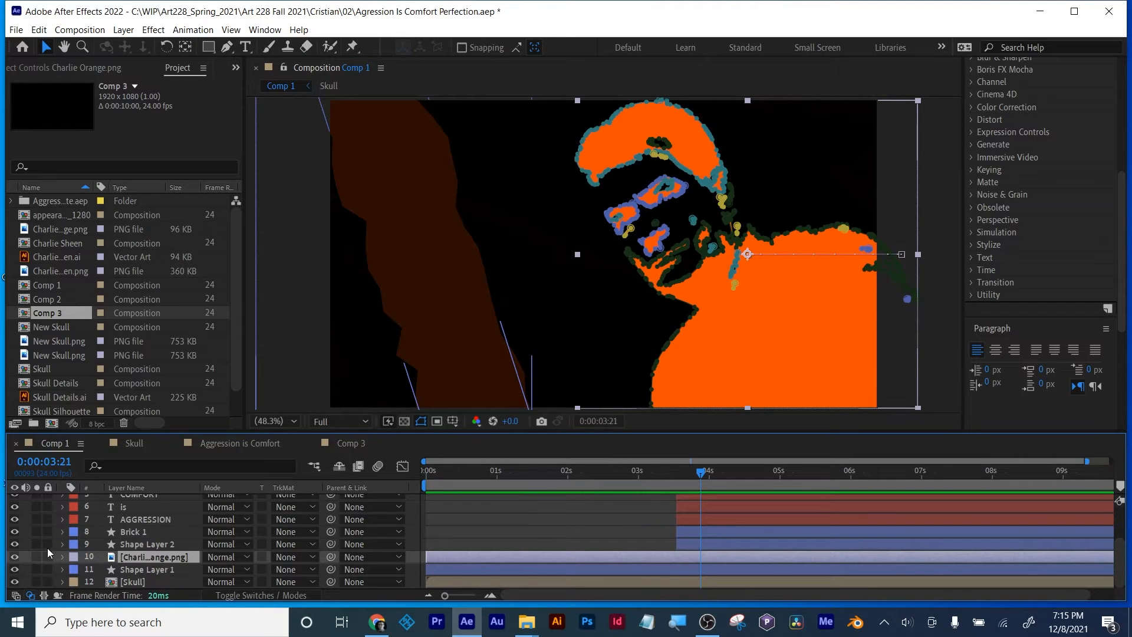
pyautogui.click(14, 556)
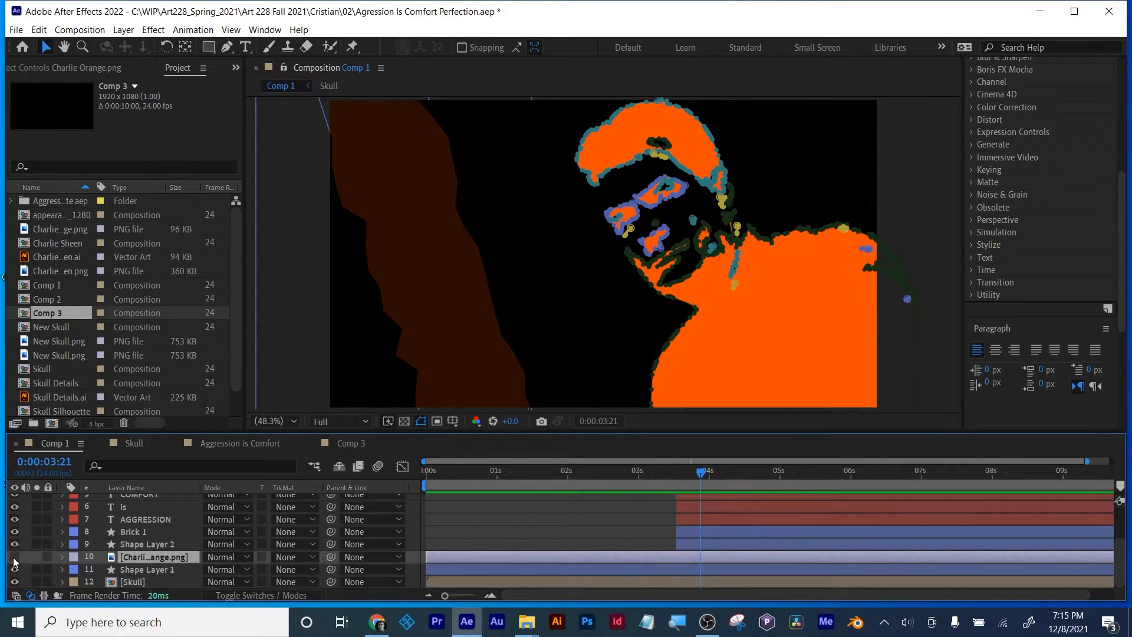
pyautogui.click(15, 557)
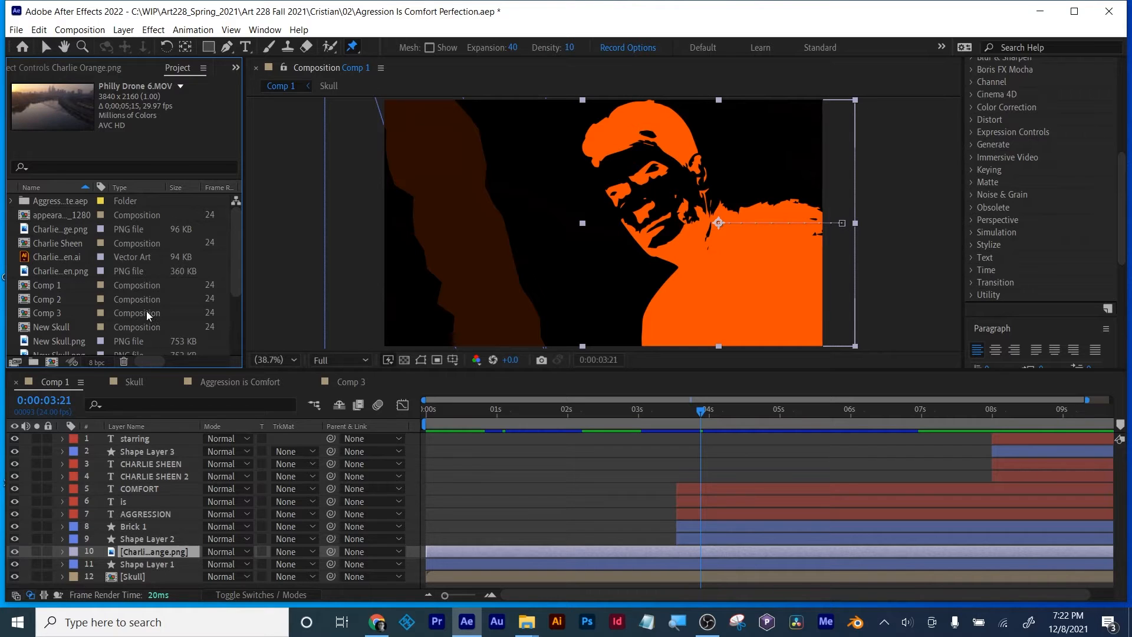
# Add Philly Drone 6.MOV directly beneath Charlie Orange.png in Comp 1 and set its track matte to Alpha Matte "[Charlie Orange.png]".
pyautogui.scroll(-3, 91, 287)
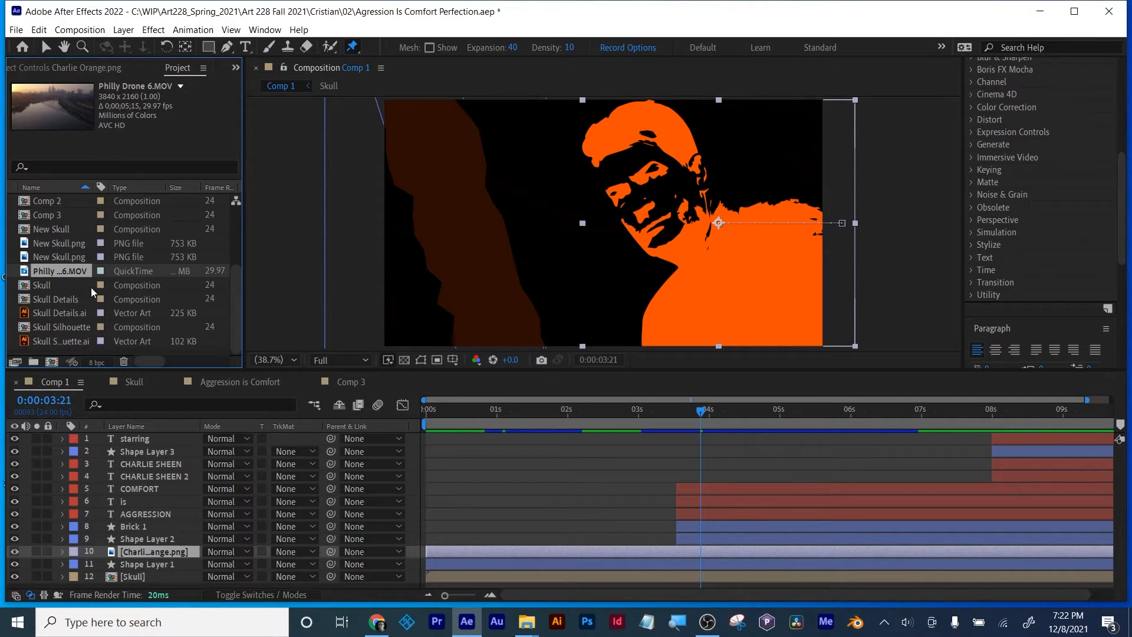
pyautogui.moveTo(63, 272); pyautogui.dragTo(146, 564)
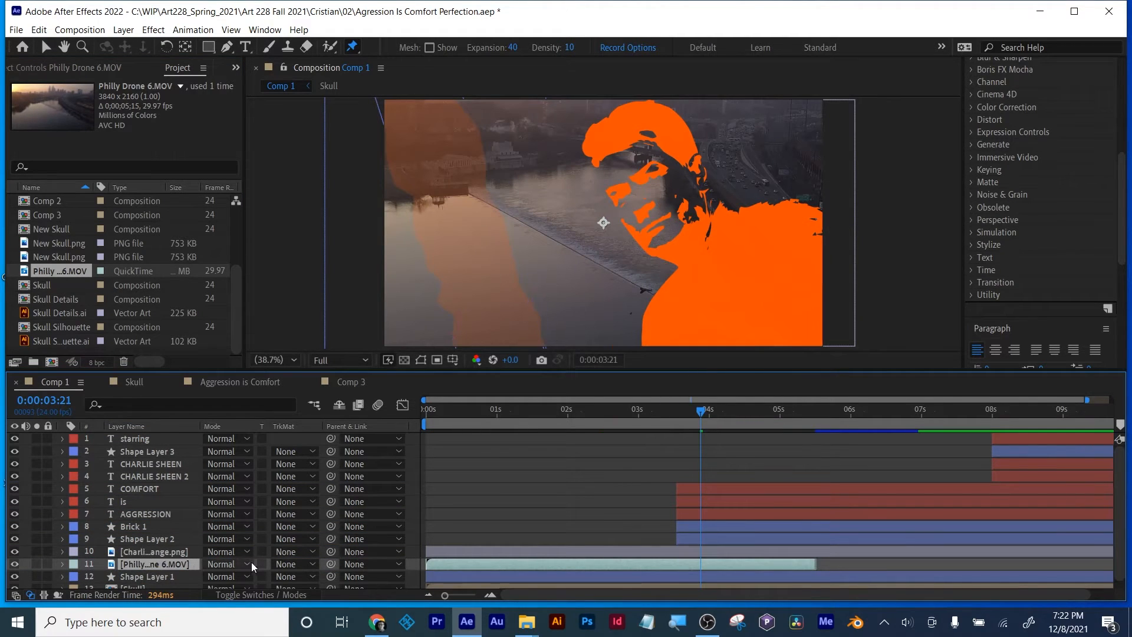
pyautogui.click(283, 563)
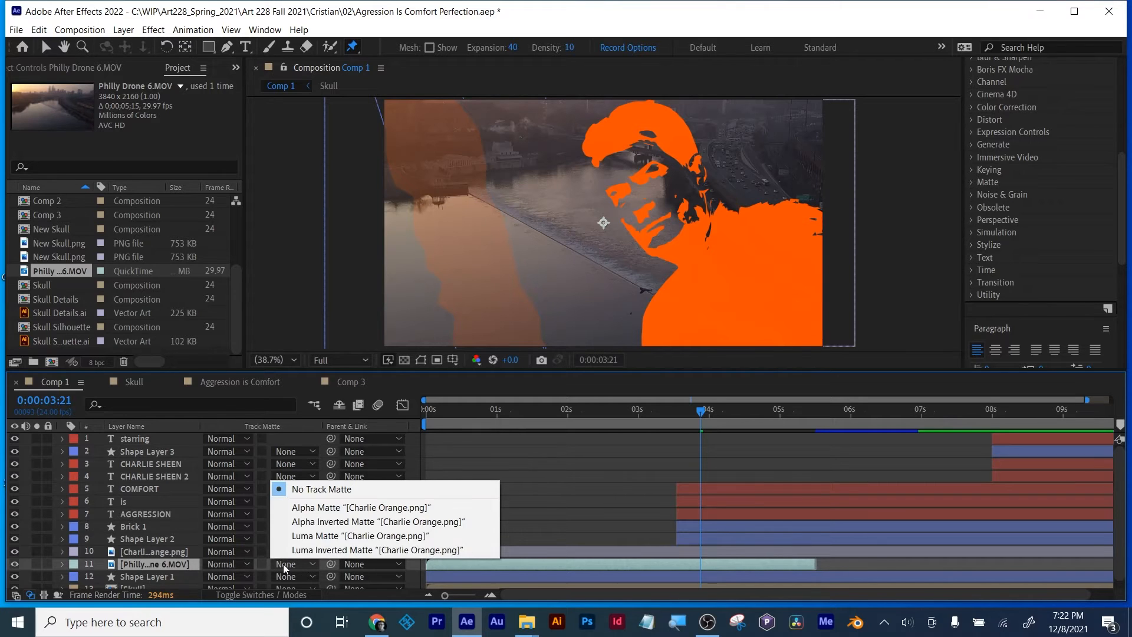
pyautogui.click(285, 511)
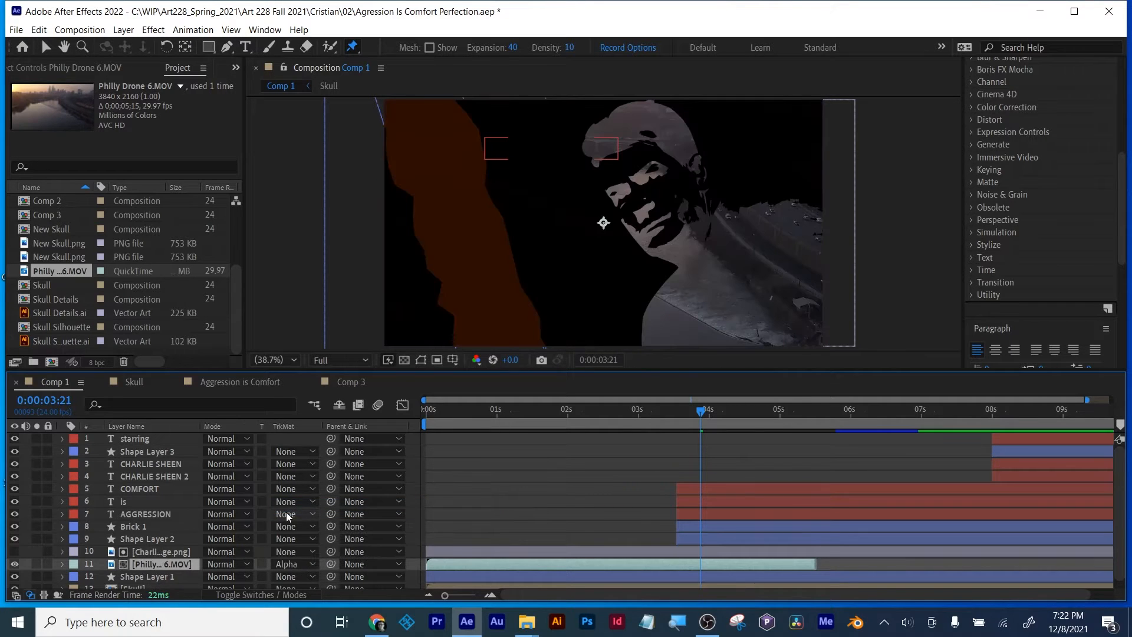
# Scale the Philly Drone 6.MOV layer to 55% and shift its Position to 1150, 540.
pyautogui.press('s')
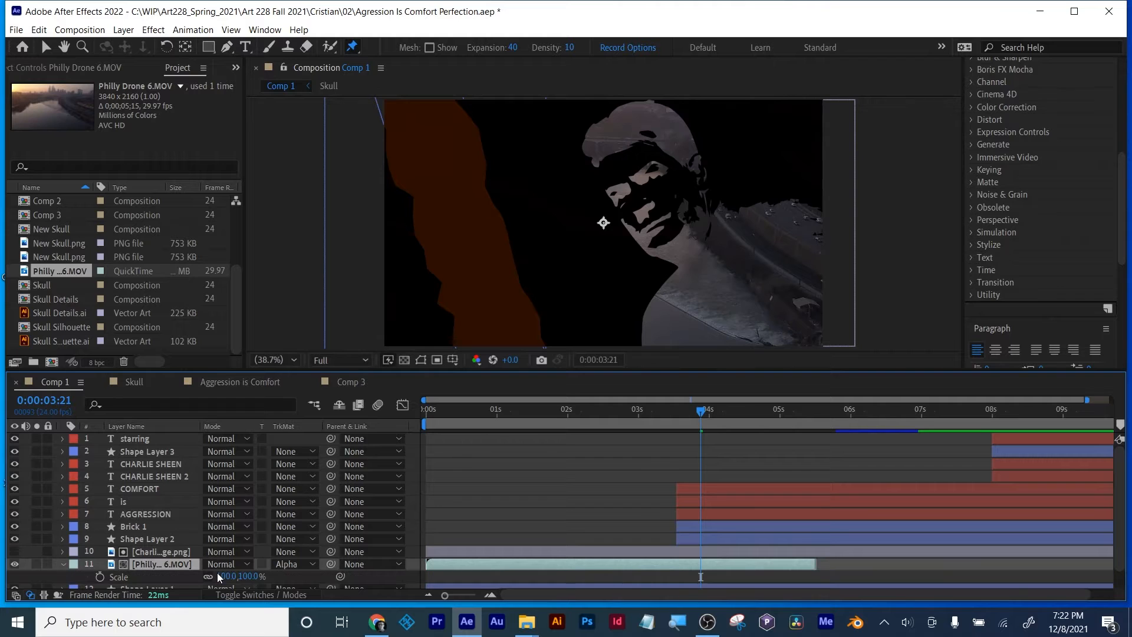
pyautogui.moveTo(234, 580); pyautogui.dragTo(200, 583)
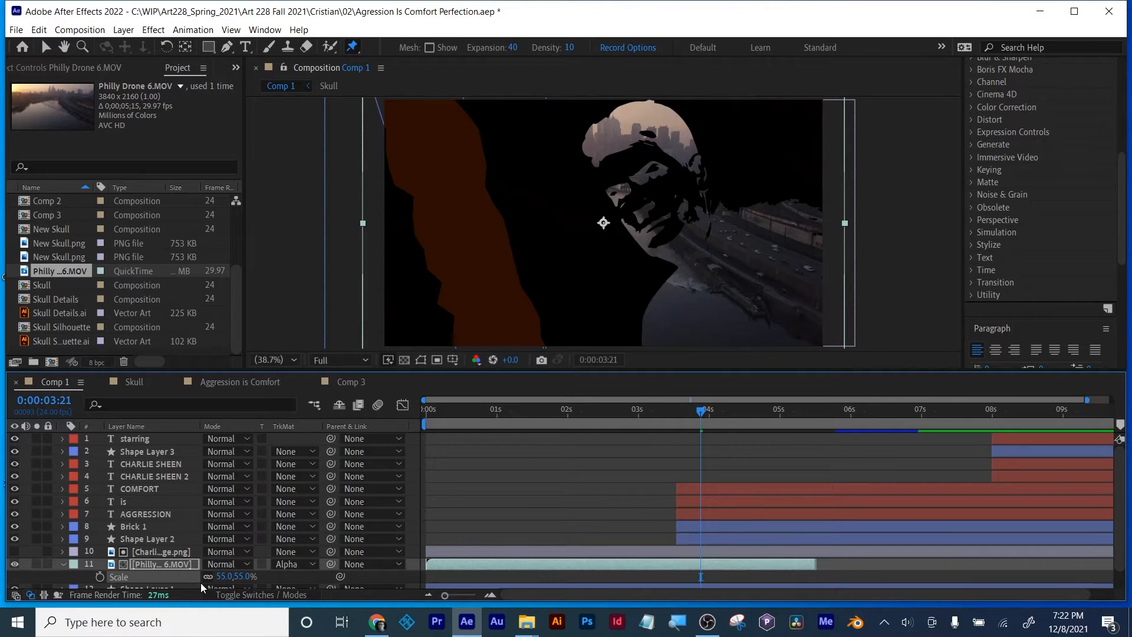
pyautogui.press('p')
pyautogui.moveTo(216, 581); pyautogui.dragTo(392, 616)
# Preview Comp 1 from 0:00:03:21, stop playback, and scrub through the portrait, skull and title sections up to 0:00:07:10.
pyautogui.press('space')
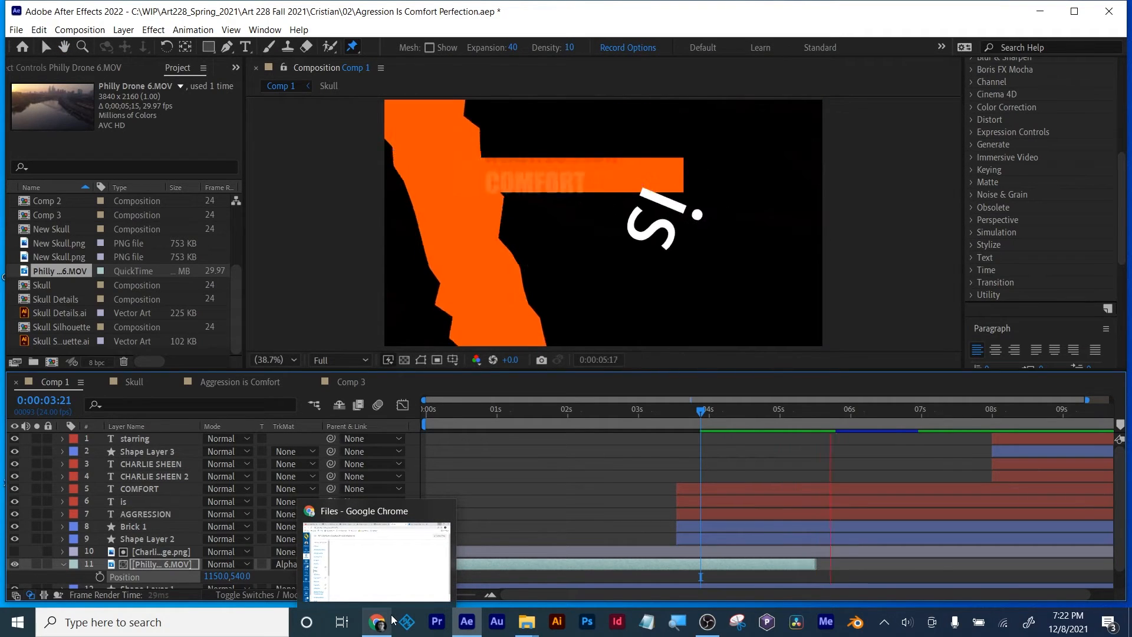
pyautogui.press('space')
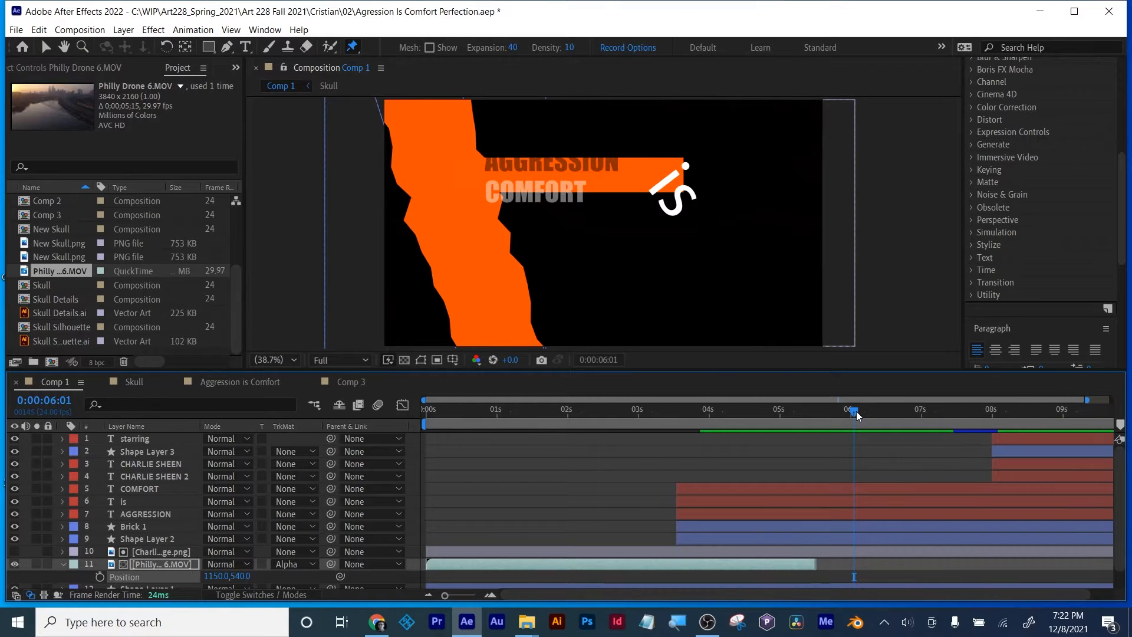
pyautogui.moveTo(856, 411); pyautogui.dragTo(740, 427)
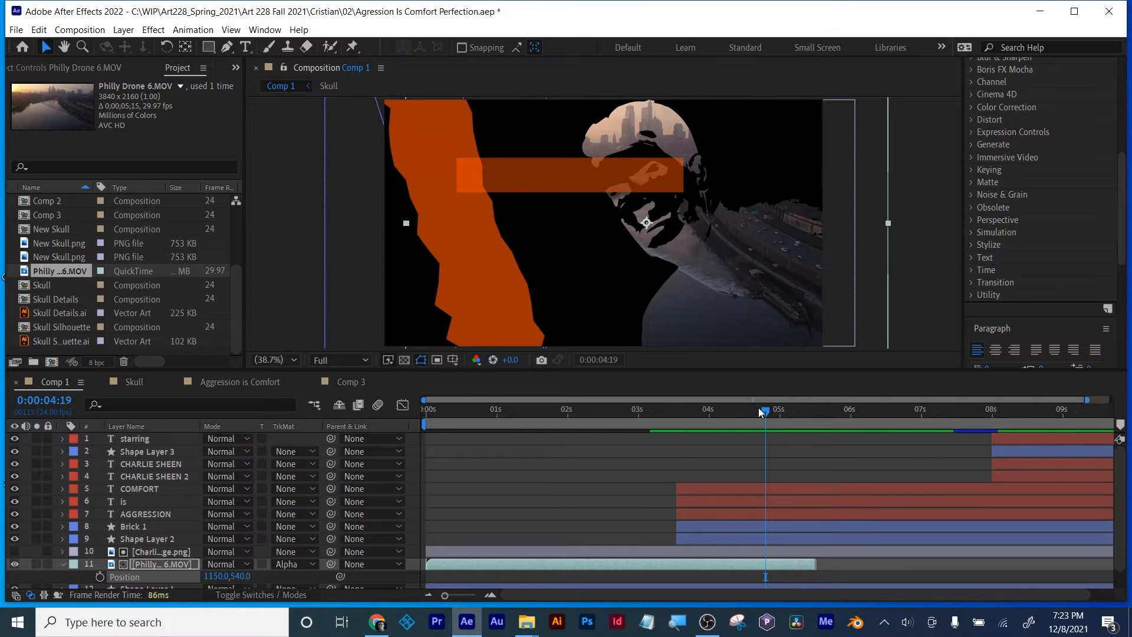
pyautogui.moveTo(766, 414); pyautogui.dragTo(480, 454)
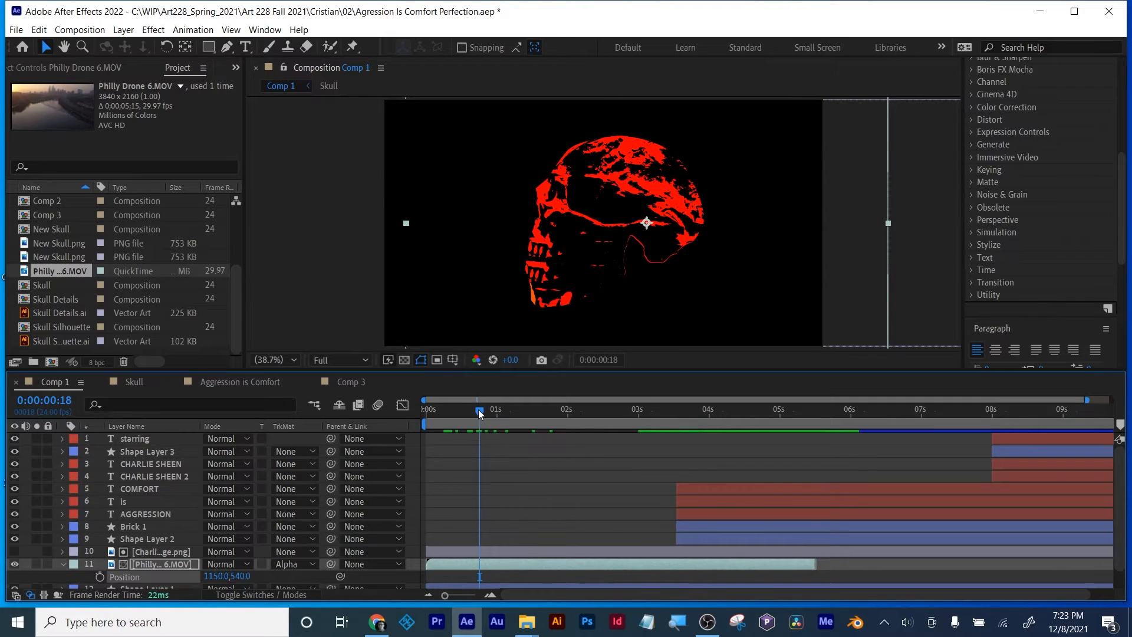
pyautogui.moveTo(478, 409); pyautogui.dragTo(590, 412)
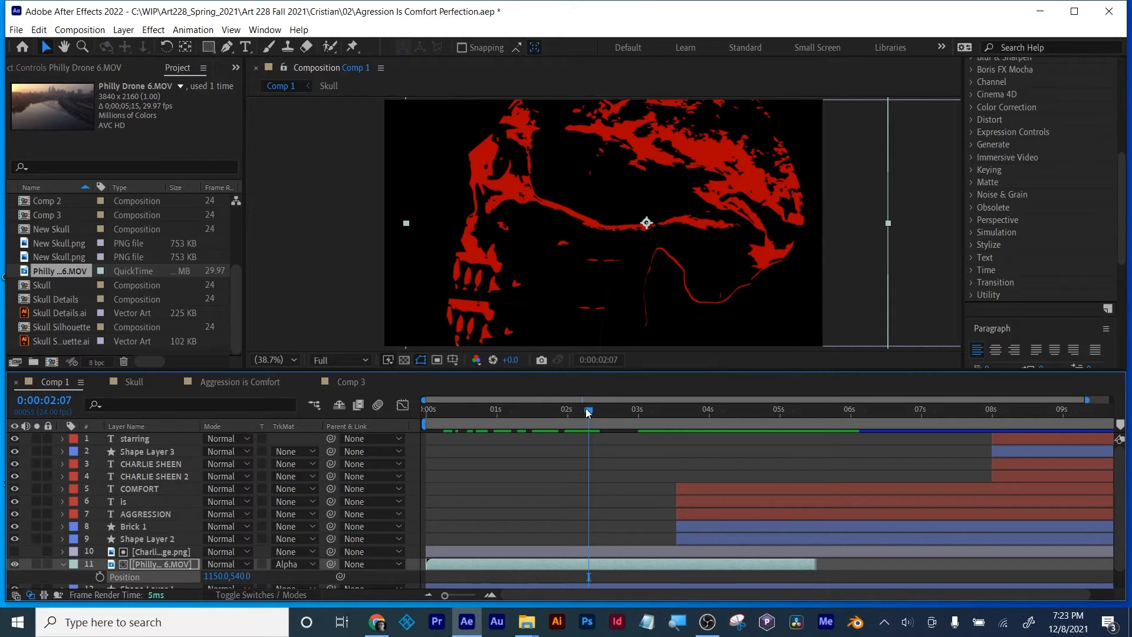
pyautogui.moveTo(588, 411); pyautogui.dragTo(950, 541)
# Select Shape Layer 2 and revert the project to its last saved version.
pyautogui.click(939, 541)
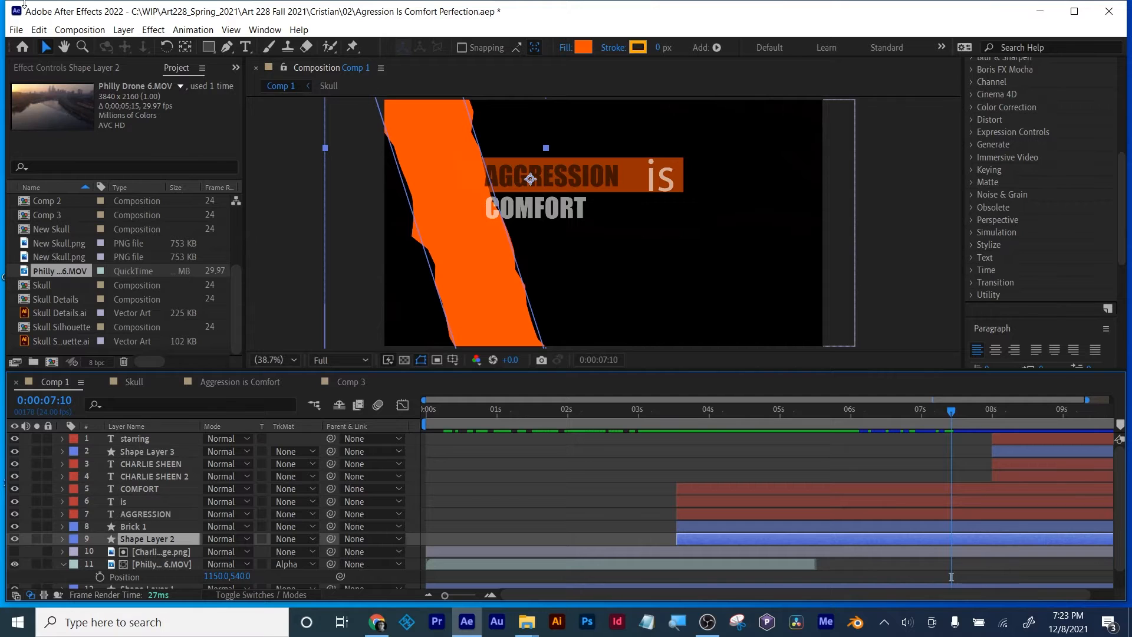
pyautogui.click(16, 30)
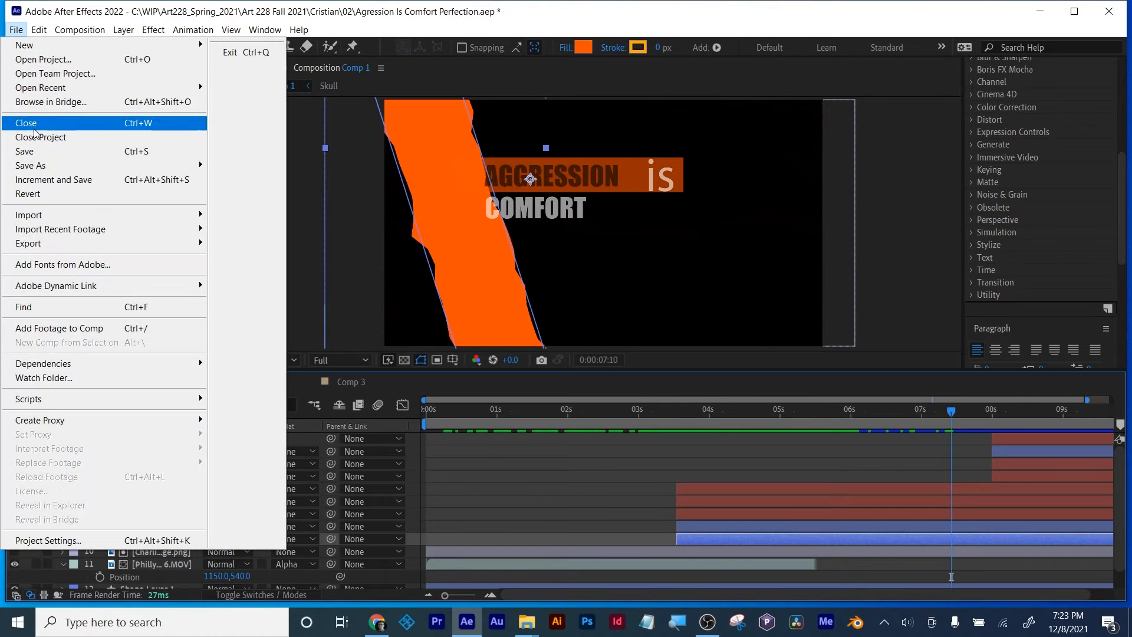
pyautogui.click(41, 195)
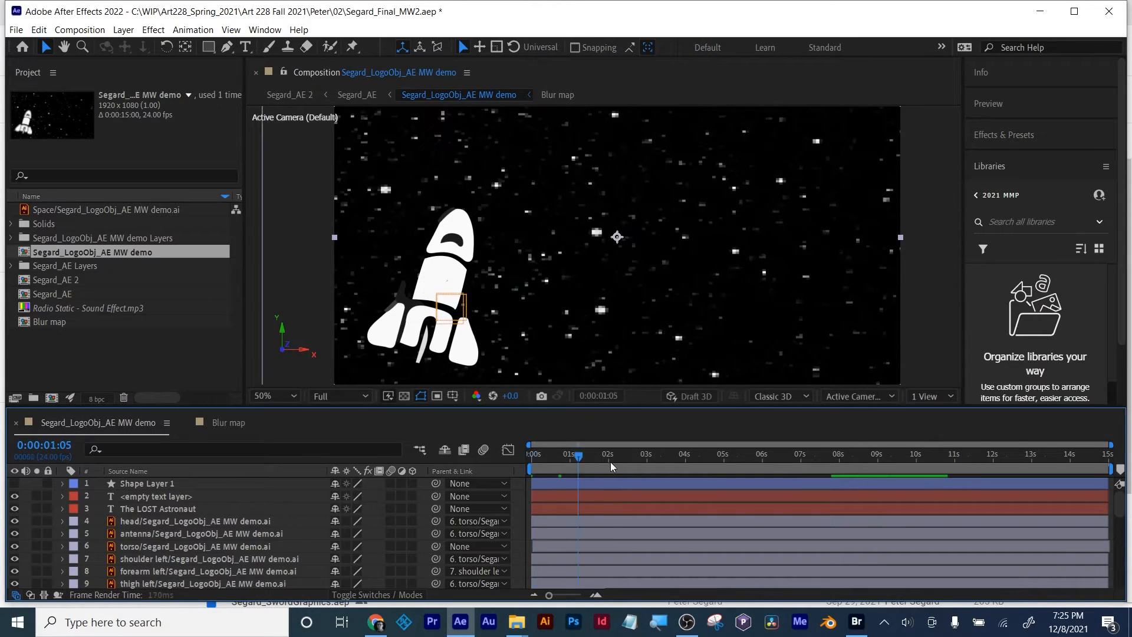
# At 0:00:09:23, draw a closed four-point Pen mask on the cord layer around the cord's middle section between shuttle and astronaut.
pyautogui.moveTo(610, 461); pyautogui.dragTo(914, 462)
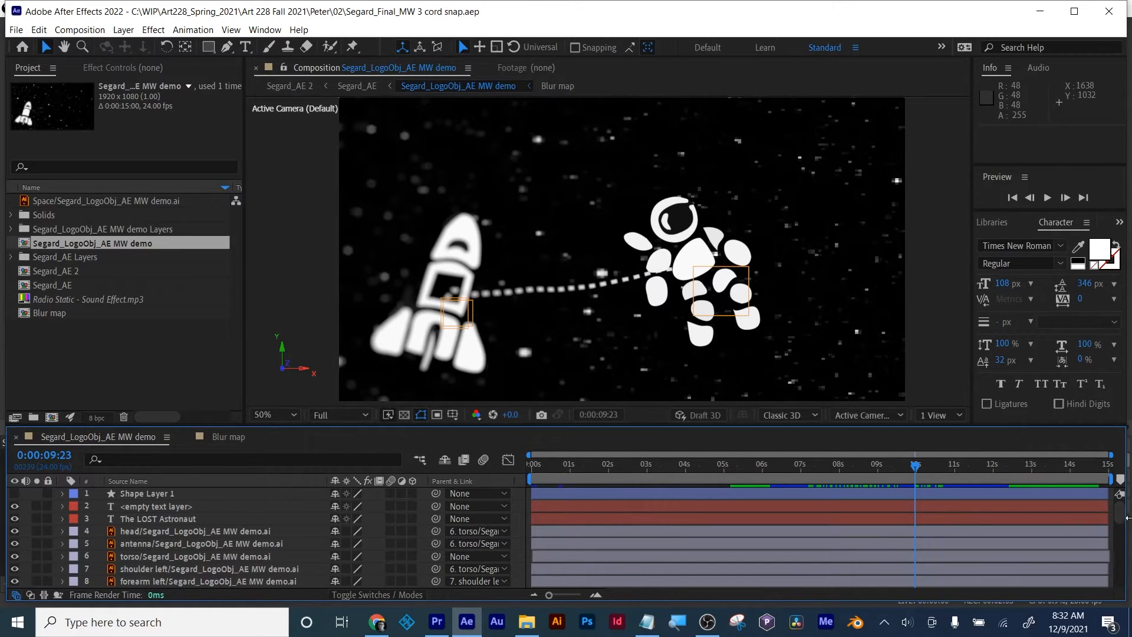
pyautogui.moveTo(1123, 517); pyautogui.dragTo(1119, 577)
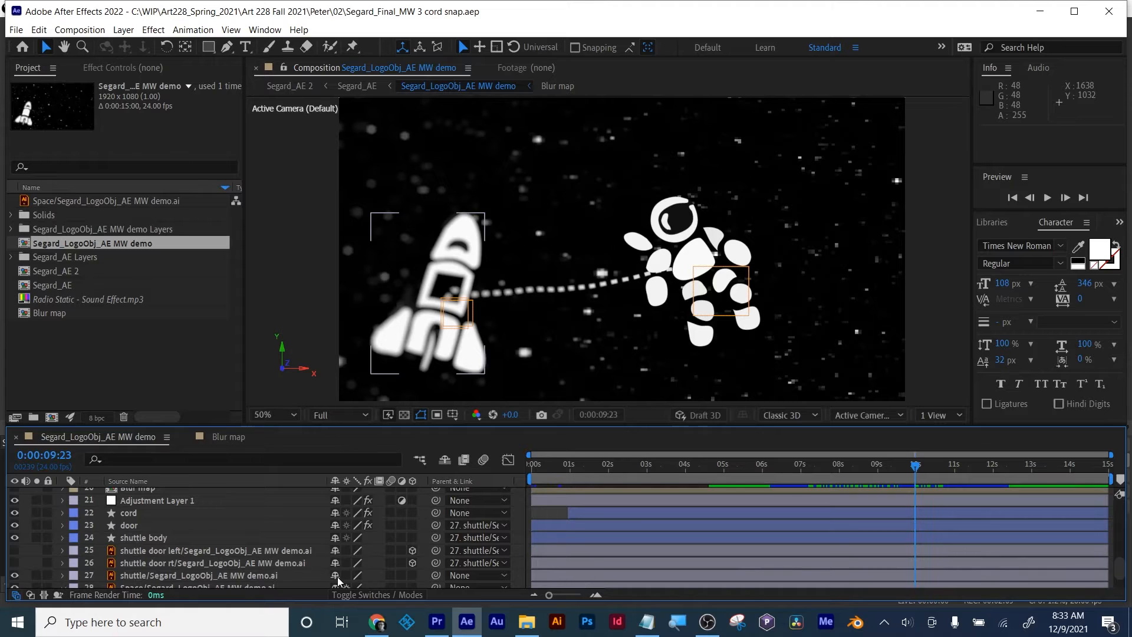
pyautogui.click(120, 513)
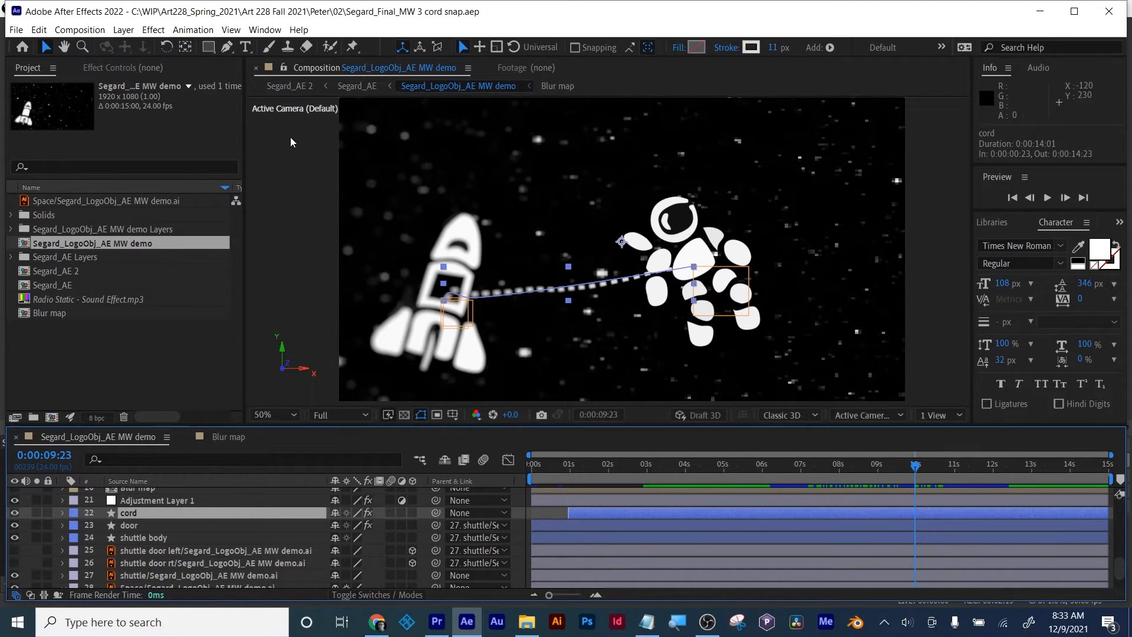
pyautogui.click(226, 48)
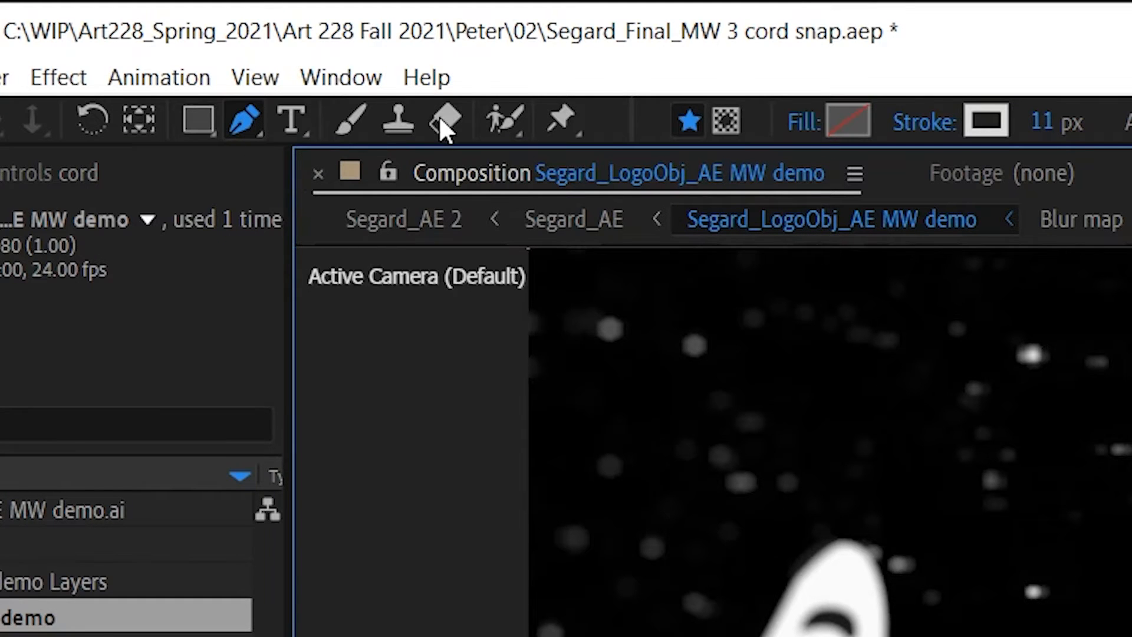
pyautogui.click(725, 119)
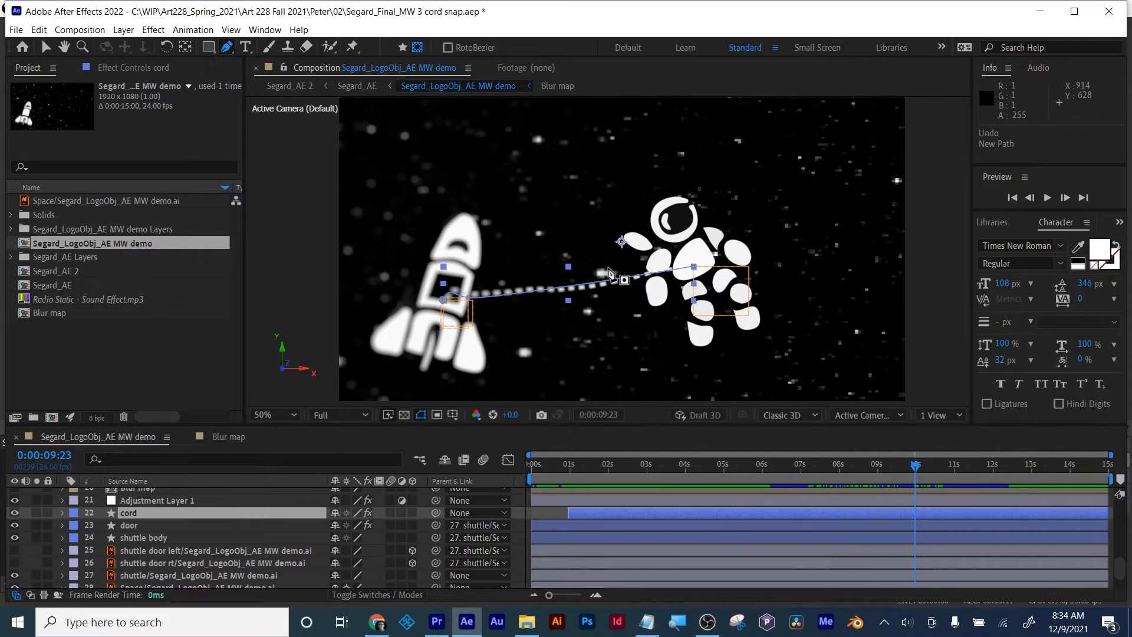
pyautogui.click(609, 267)
pyautogui.click(612, 298)
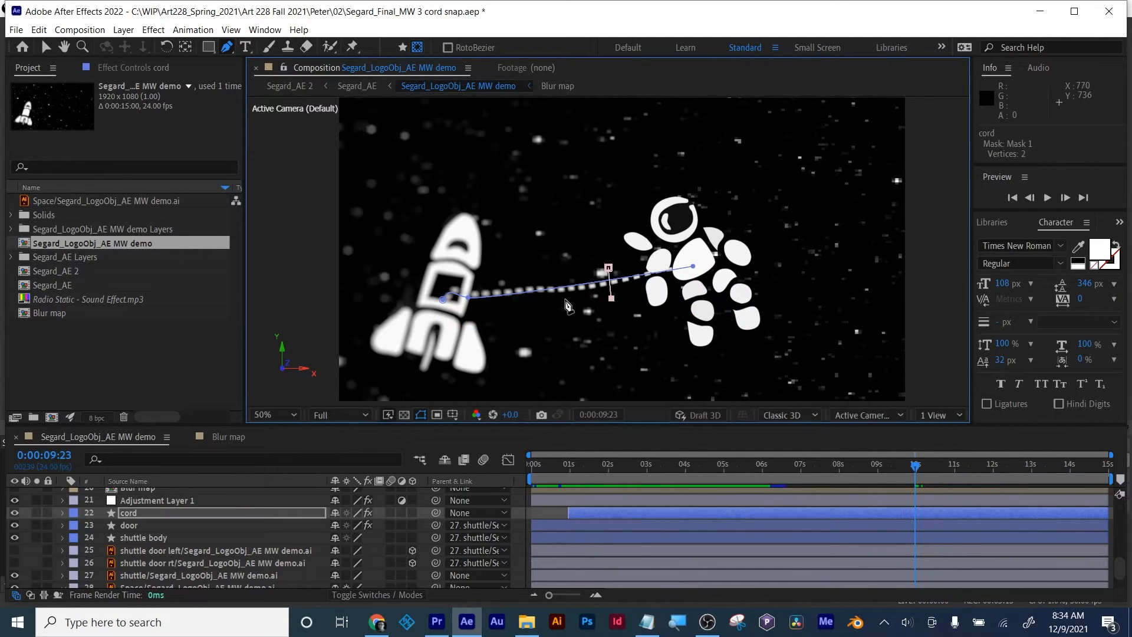
pyautogui.click(563, 299)
pyautogui.click(563, 271)
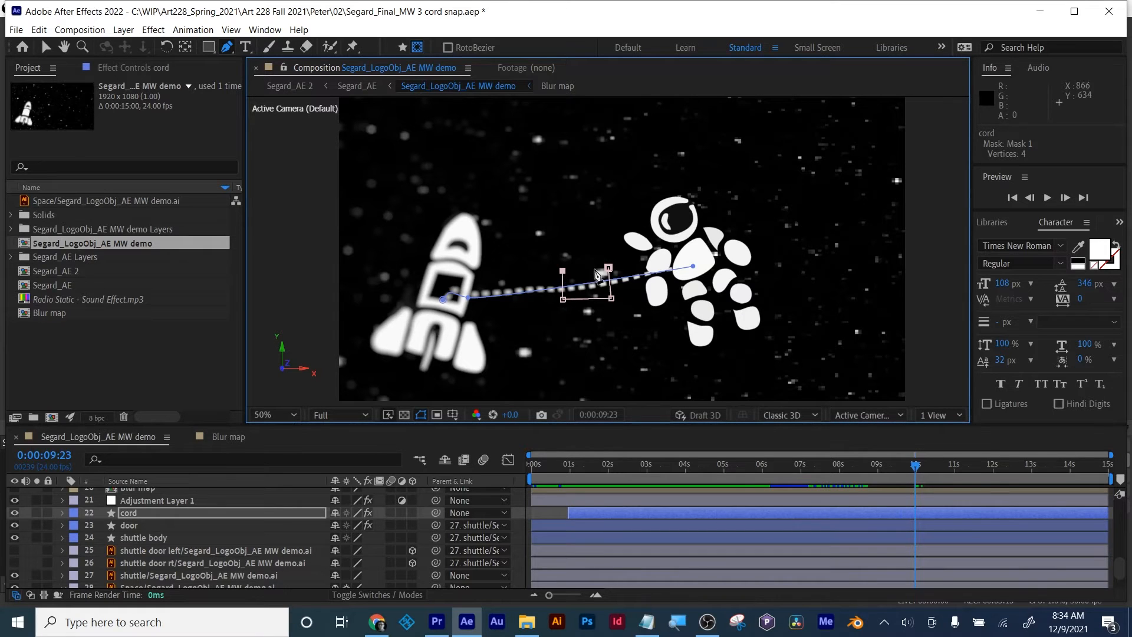
pyautogui.click(608, 268)
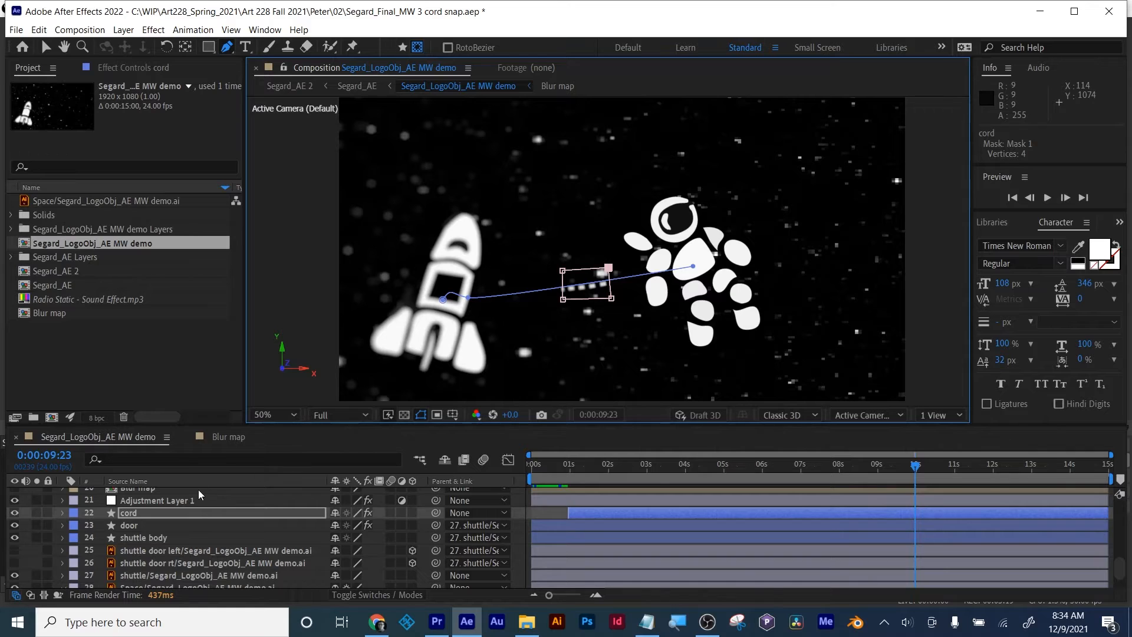
# Set the cord's Mask 1 to Subtract and start Mask Path keyframing at 0:00:09:23.
pyautogui.press('m')
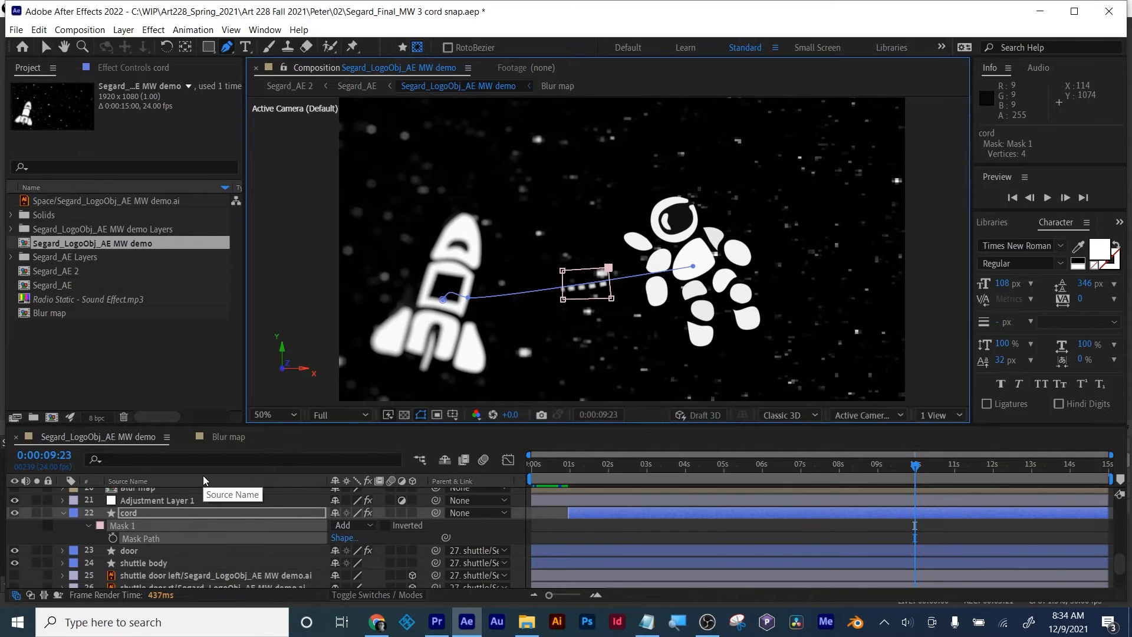
pyautogui.click(355, 525)
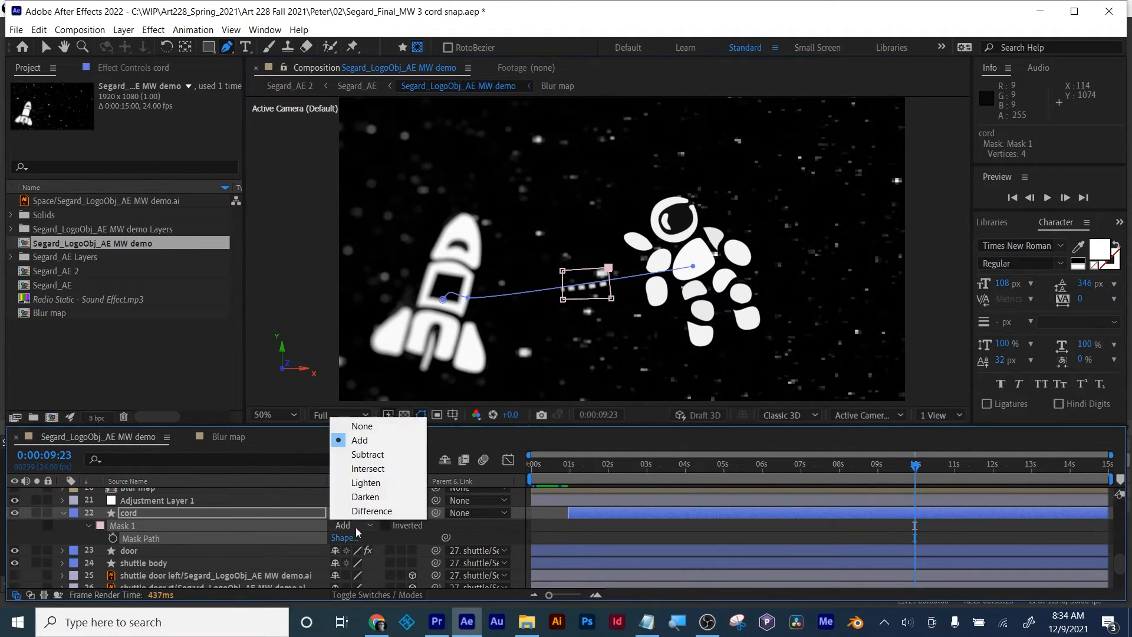
pyautogui.click(368, 455)
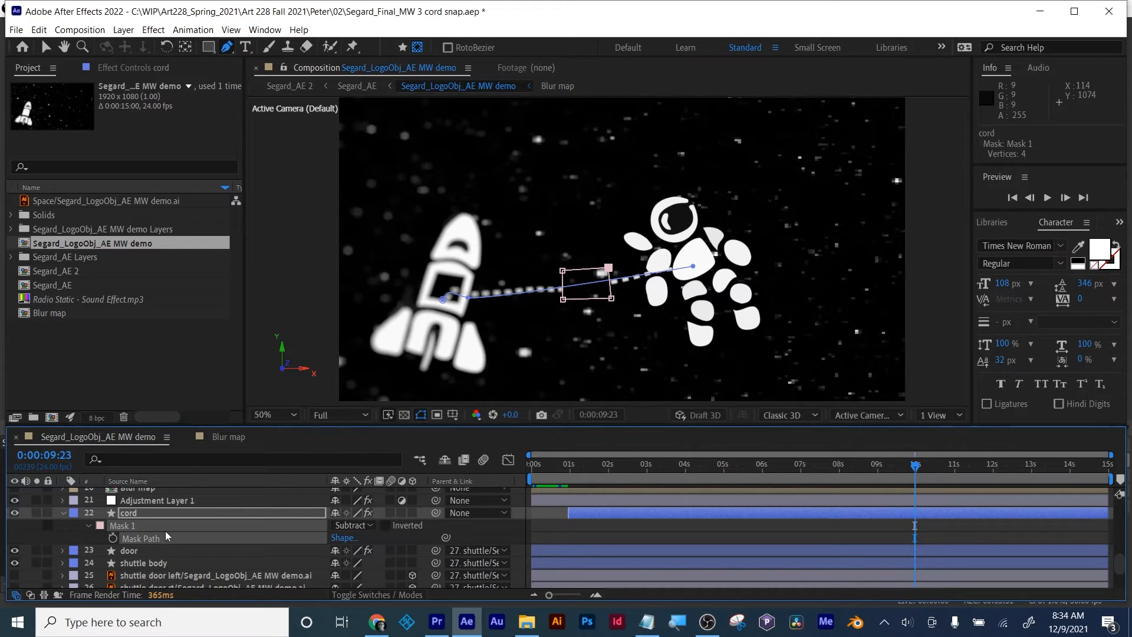
pyautogui.click(113, 538)
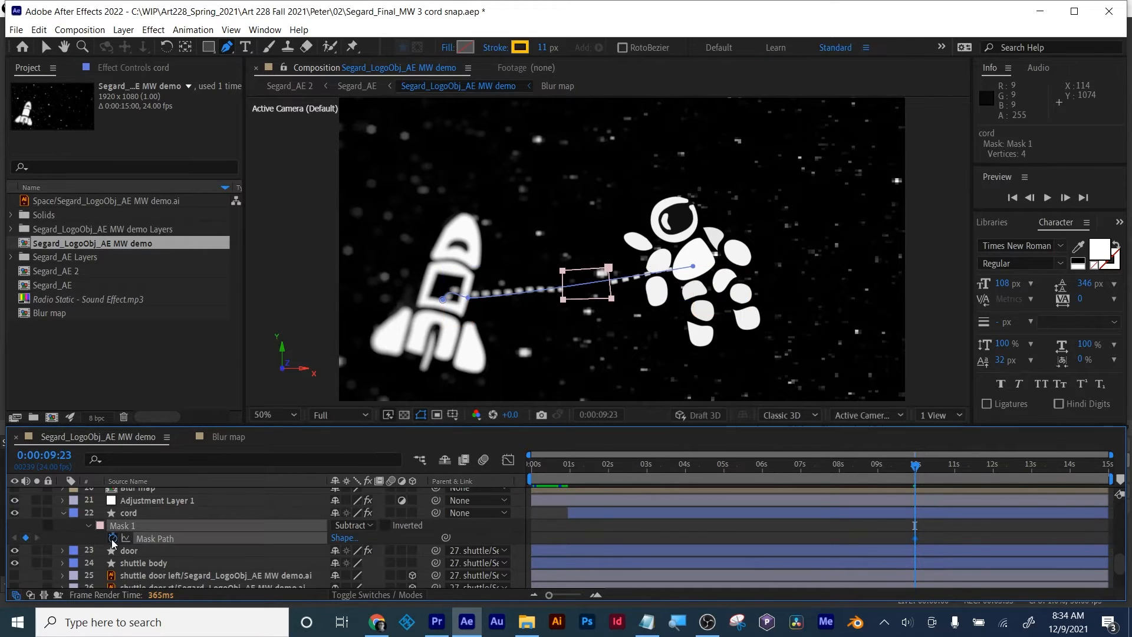
# At 0:00:12:02, stretch the cord's Mask 1 along the cord by moving its two astronaut-side points close to the astronaut.
pyautogui.moveTo(922, 468); pyautogui.dragTo(1001, 464)
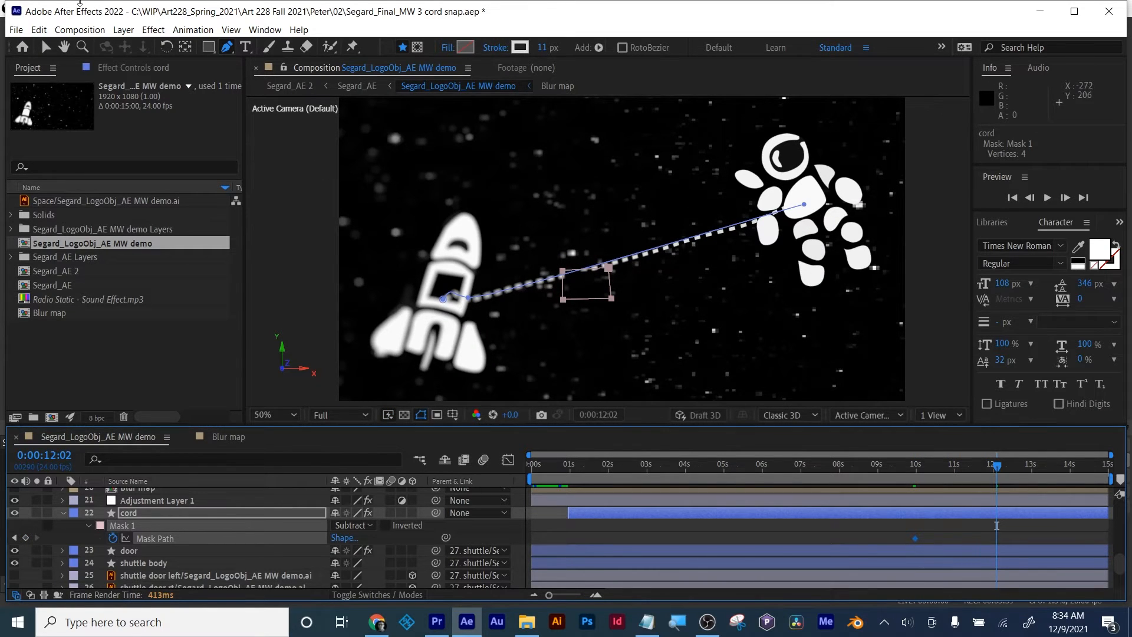
pyautogui.click(47, 47)
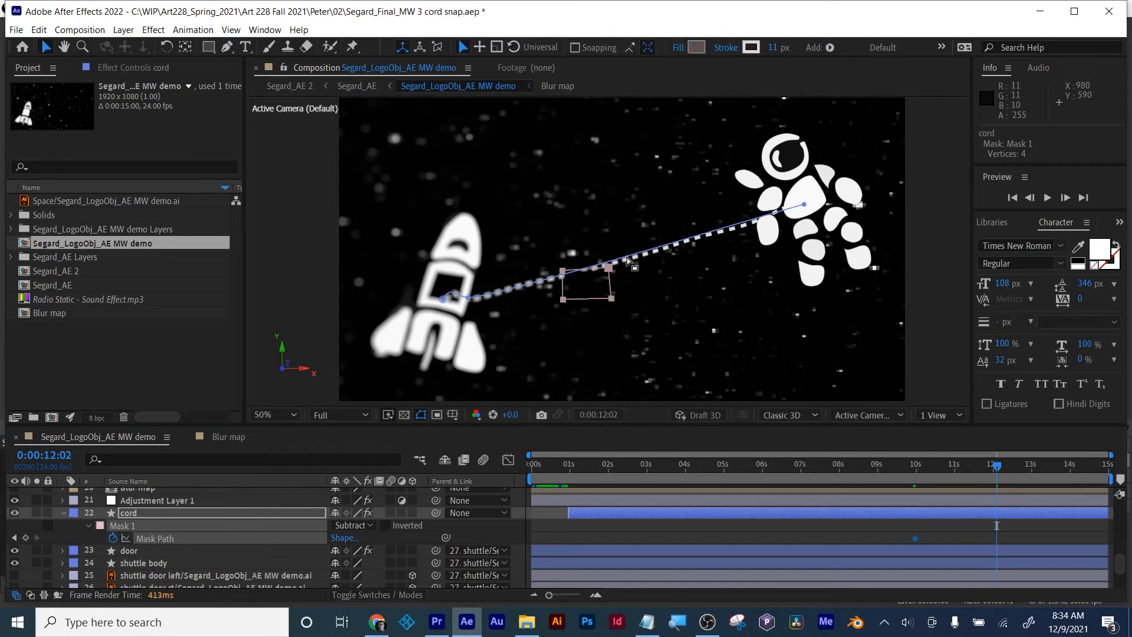
pyautogui.click(609, 266)
pyautogui.moveTo(609, 267); pyautogui.dragTo(713, 224)
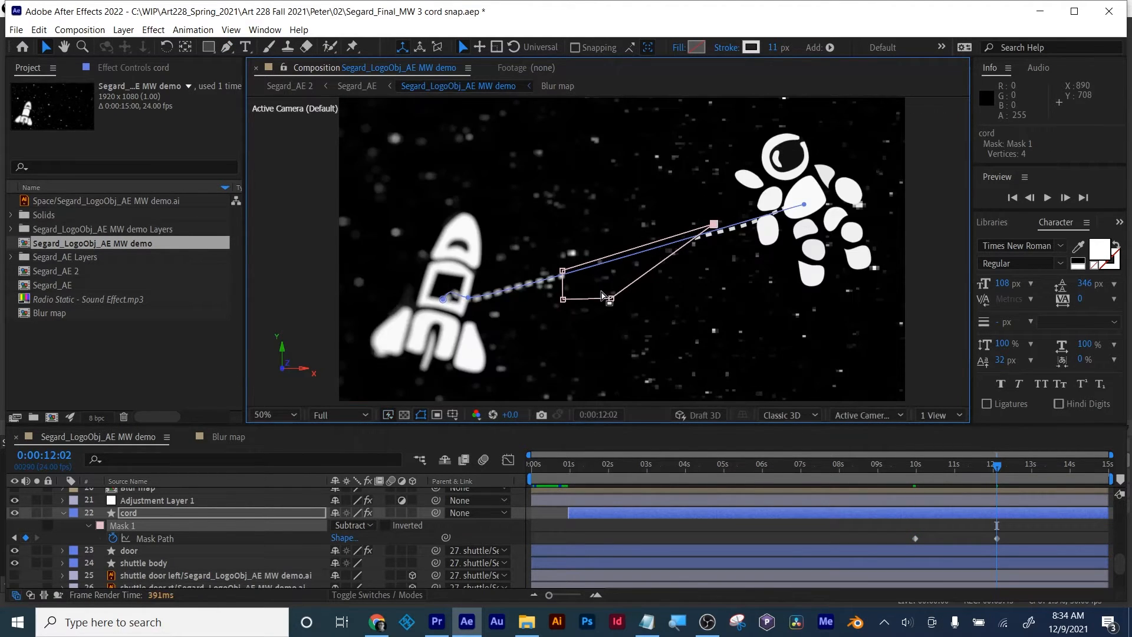
pyautogui.moveTo(612, 299); pyautogui.dragTo(720, 253)
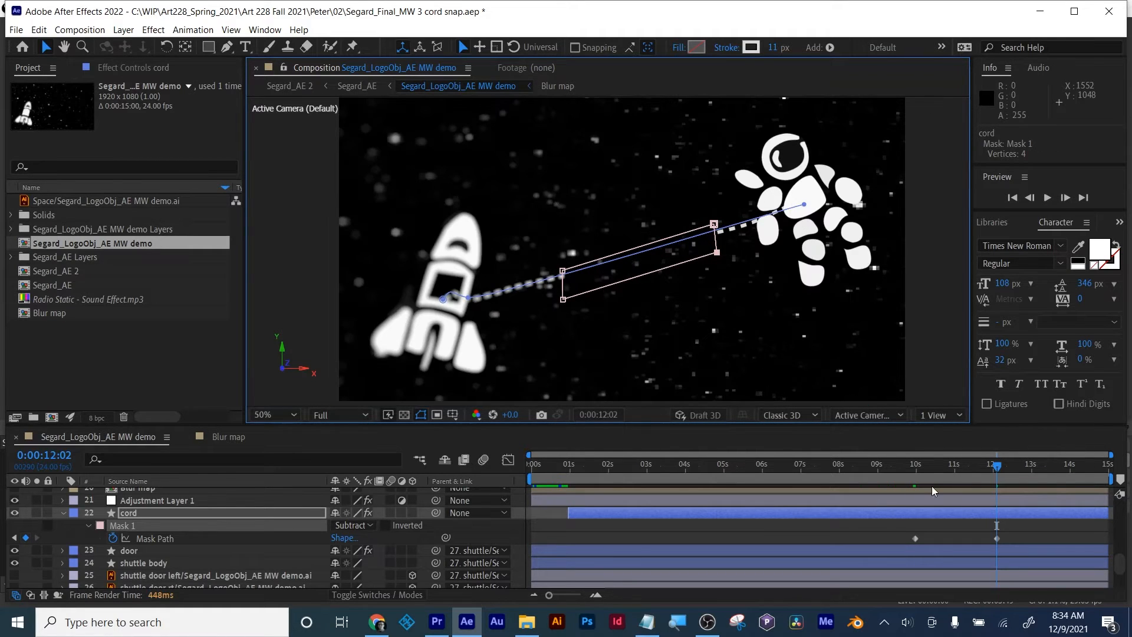
pyautogui.click(956, 529)
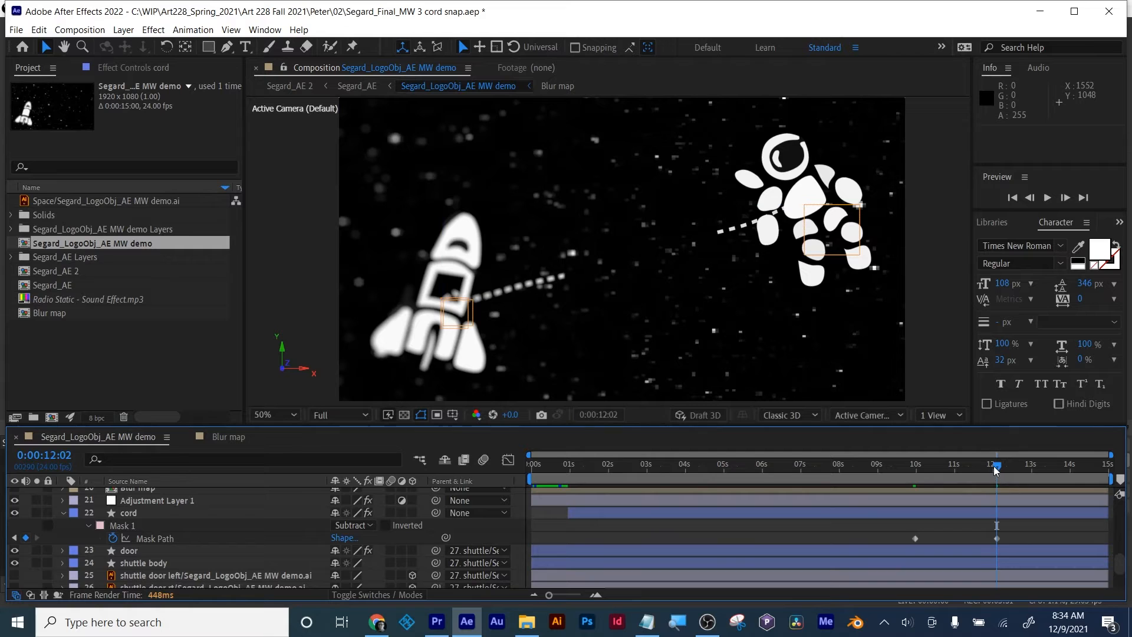
# At 0:00:09:16, add a Mask Path keyframe and narrow the mask by moving its two astronaut-side points toward the shuttle.
pyautogui.moveTo(996, 466); pyautogui.dragTo(966, 472)
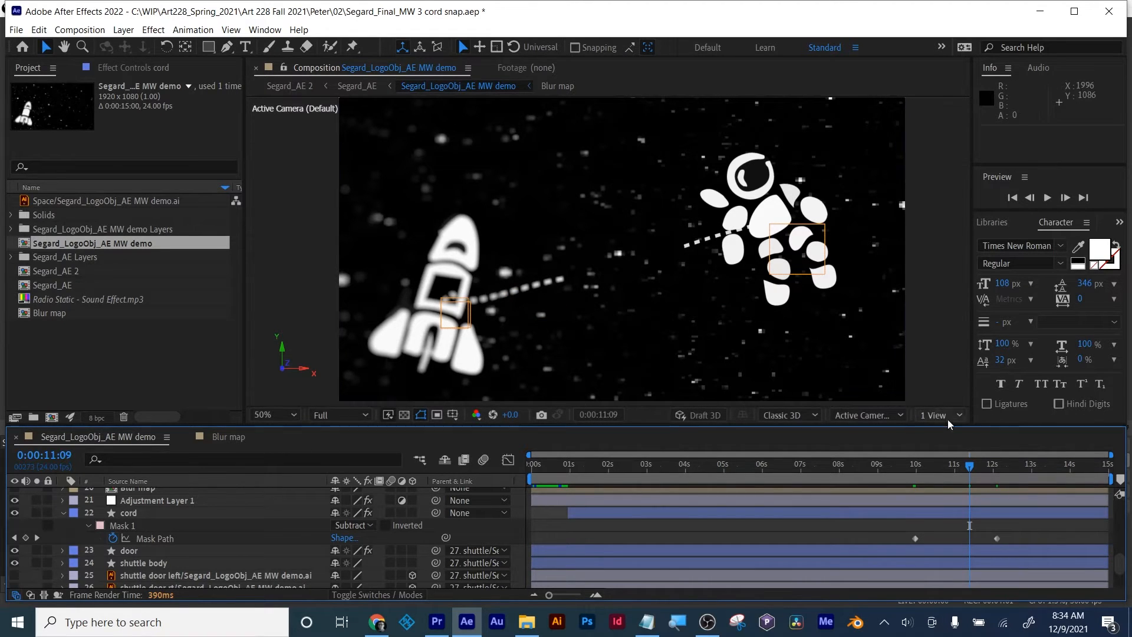
pyautogui.moveTo(971, 467); pyautogui.dragTo(904, 474)
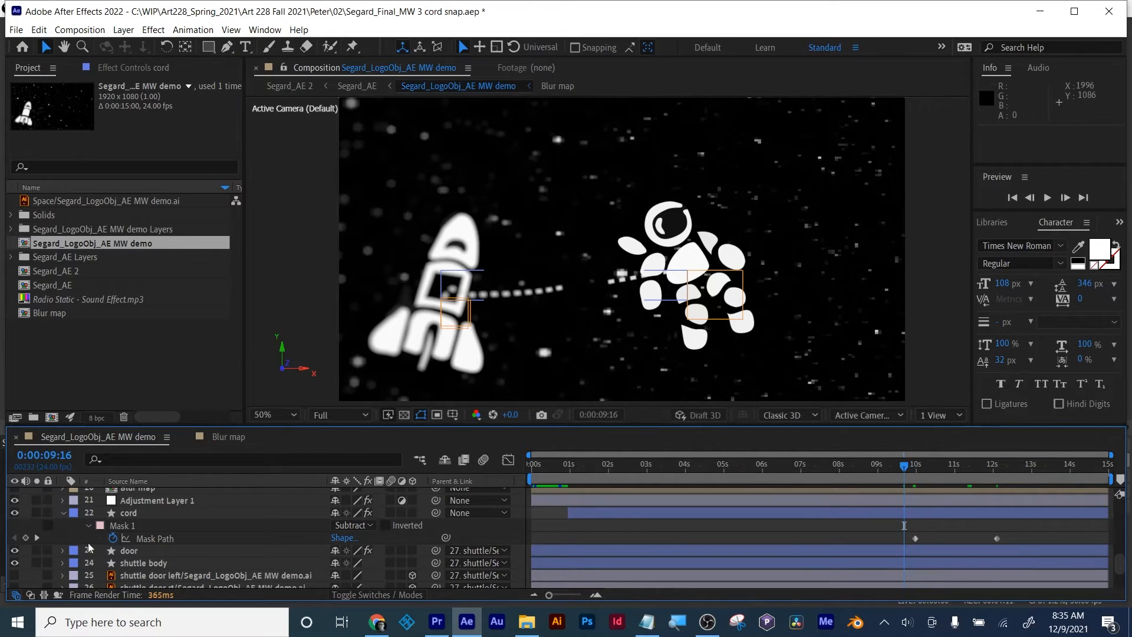
pyautogui.click(25, 537)
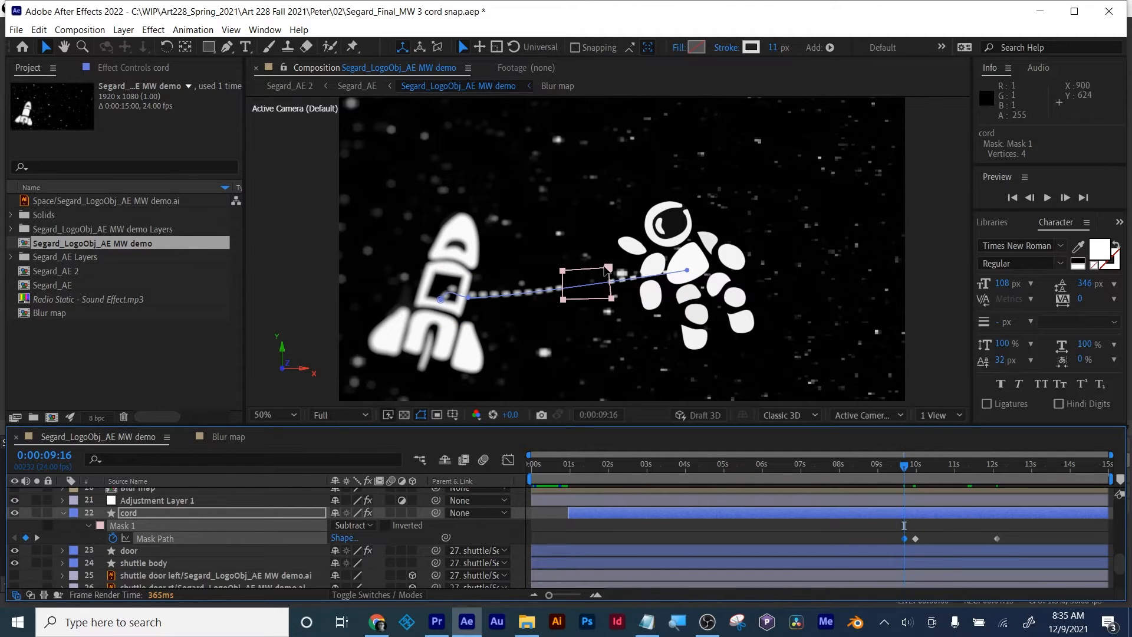
pyautogui.click(607, 269)
pyautogui.moveTo(607, 270); pyautogui.dragTo(576, 270)
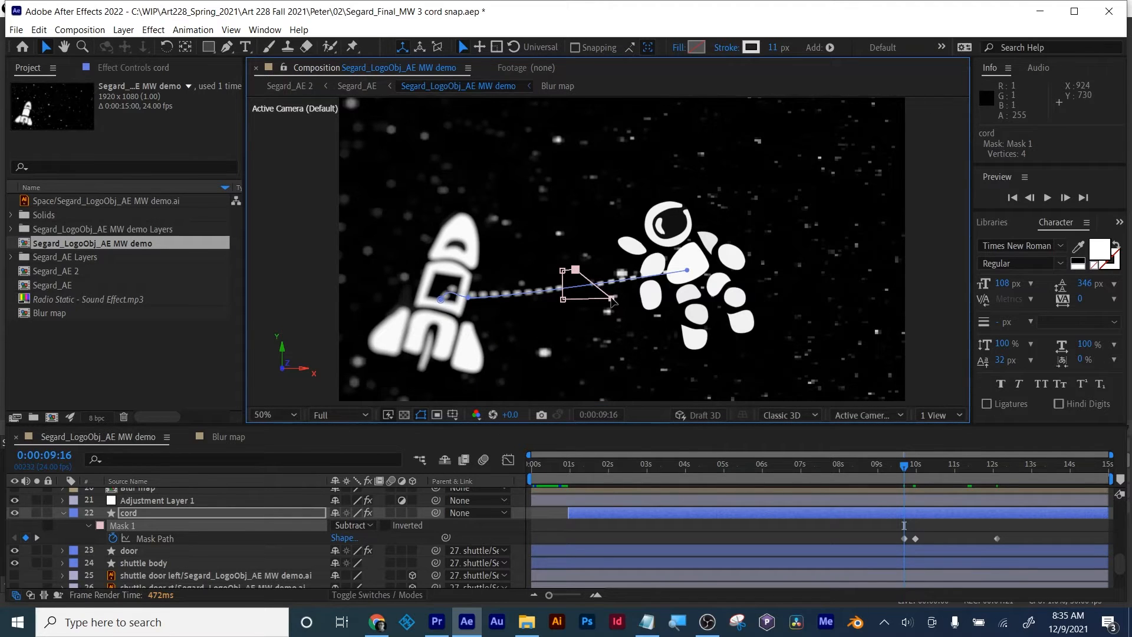
pyautogui.moveTo(612, 298); pyautogui.dragTo(587, 300)
pyautogui.hotkey('ctrl', 'z')
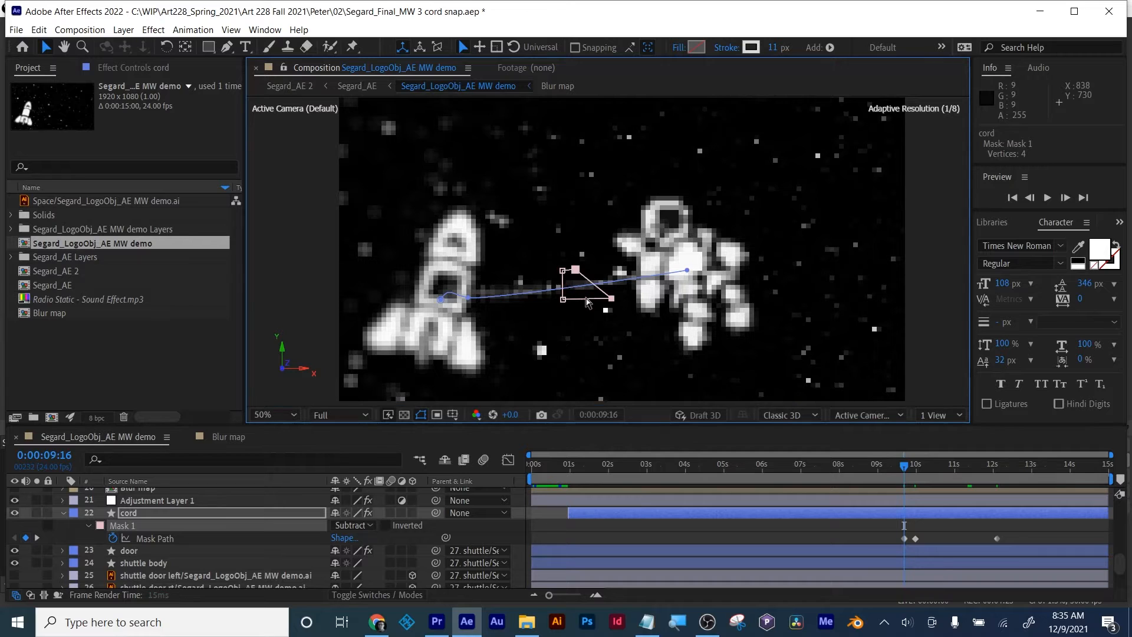
pyautogui.keyDown('shift'); pyautogui.click(576, 269); pyautogui.keyUp('shift')
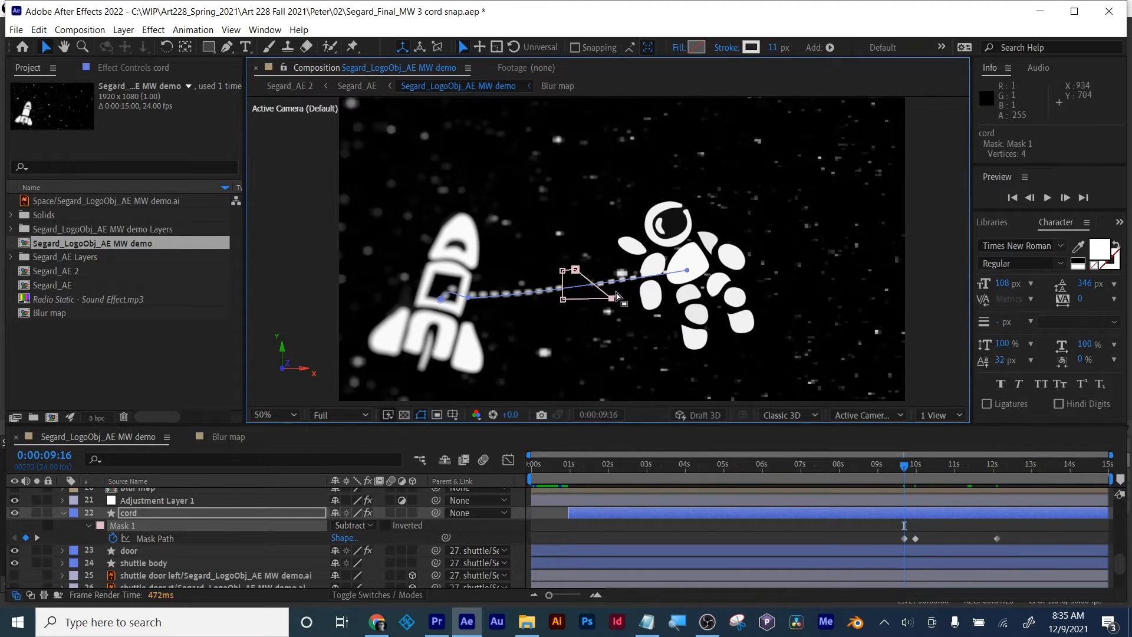
pyautogui.moveTo(612, 299); pyautogui.dragTo(580, 301)
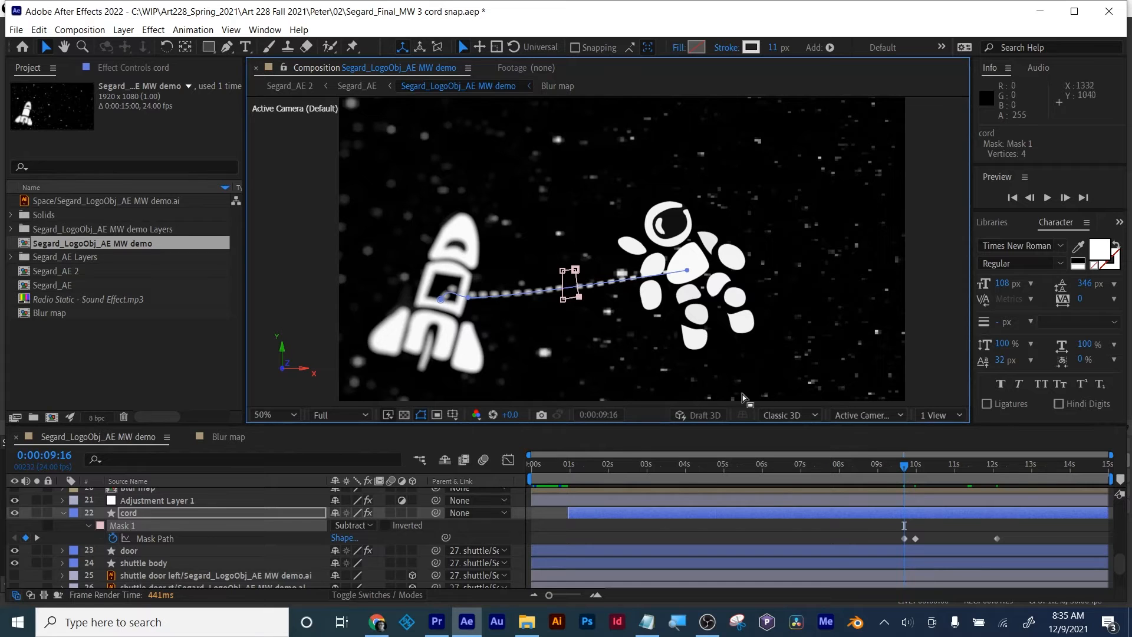
# At 0:00:09:15, add a Mask Path keyframe and nudge the cord layer down to position 960, 572.
pyautogui.click(901, 465)
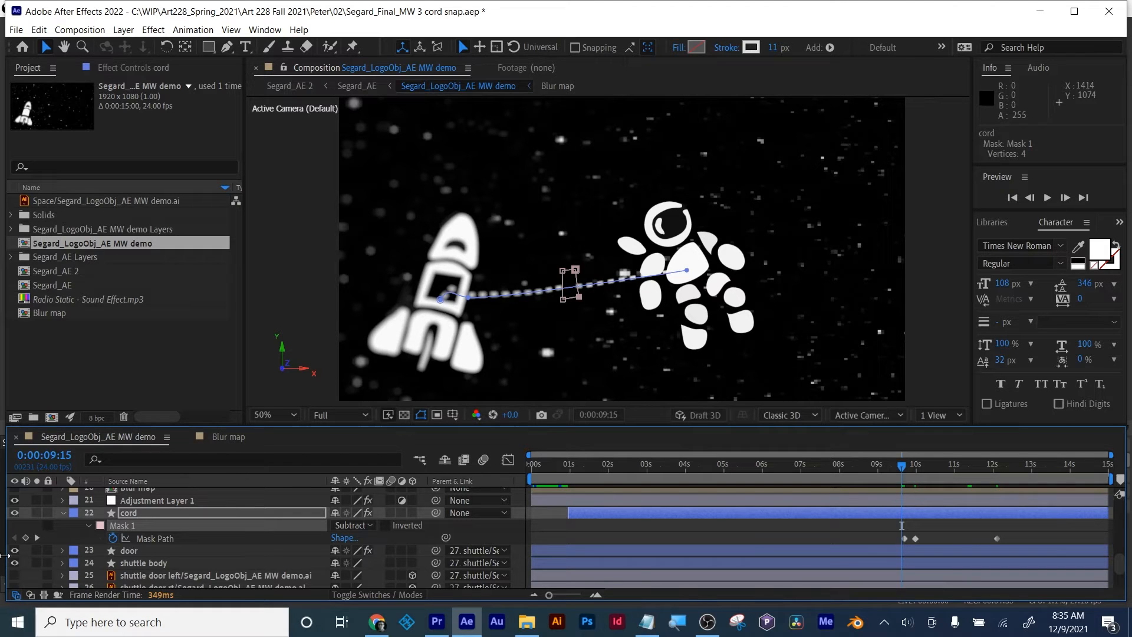
pyautogui.click(24, 538)
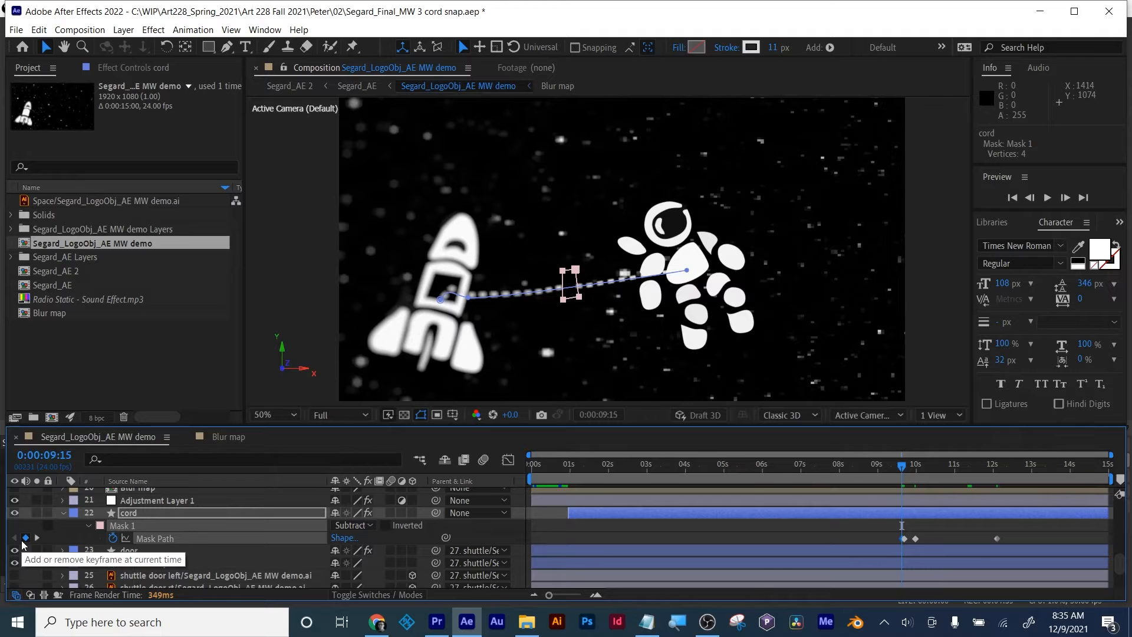
pyautogui.click(270, 416)
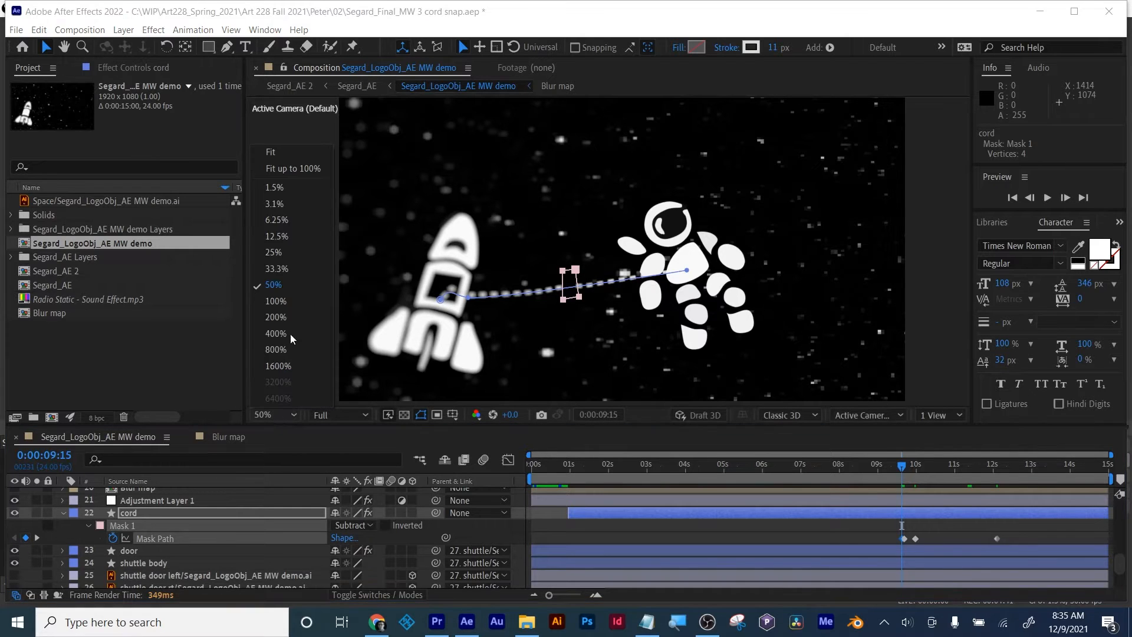
pyautogui.click(312, 145)
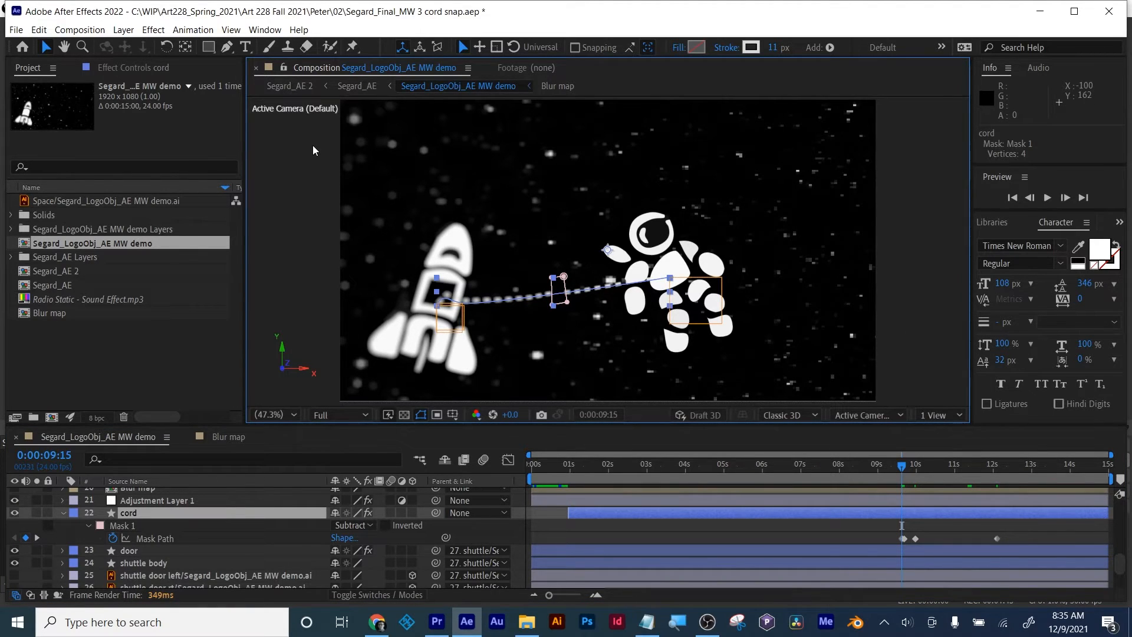
pyautogui.press('Down')
pyautogui.press('Down')
pyautogui.press('Down')
pyautogui.press('Down')
pyautogui.press('Down')
pyautogui.press('Down')
pyautogui.press('Down')
pyautogui.press('Down')
pyautogui.press('Down')
pyautogui.press('Down')
pyautogui.press('Down')
pyautogui.press('Down')
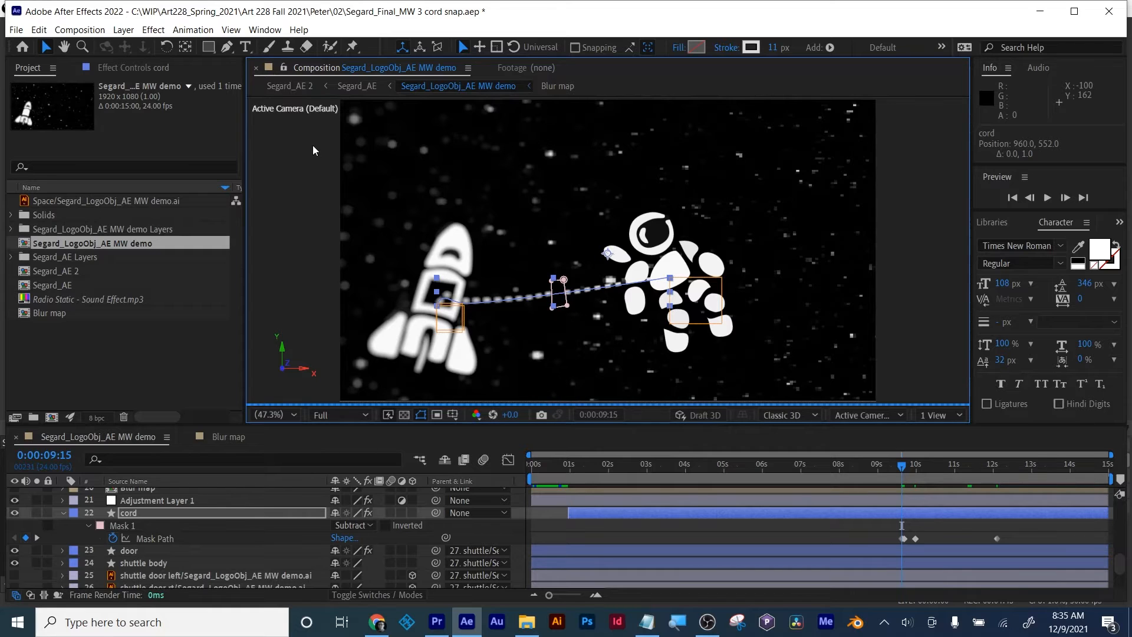
pyautogui.press('Down')
pyautogui.press('Down')
pyautogui.press('Down')
pyautogui.press('Down')
pyautogui.press('Down')
pyautogui.press('Down')
pyautogui.press('Down')
pyautogui.press('Down')
pyautogui.press('Down')
pyautogui.press('Down')
pyautogui.press('Down')
pyautogui.press('Down')
pyautogui.press('Down')
pyautogui.press('Down')
pyautogui.press('Down')
pyautogui.press('Down')
pyautogui.press('Down')
pyautogui.press('Down')
pyautogui.press('Down')
pyautogui.press('Down')
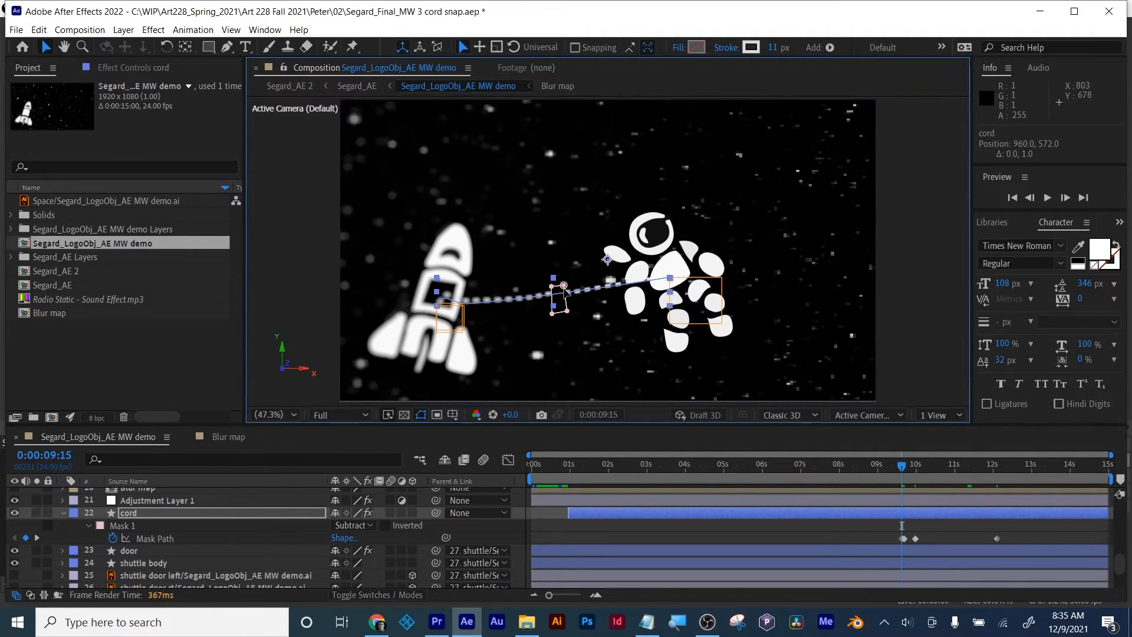
pyautogui.moveTo(563, 288); pyautogui.dragTo(568, 359)
pyautogui.hotkey('ctrl', 'z')
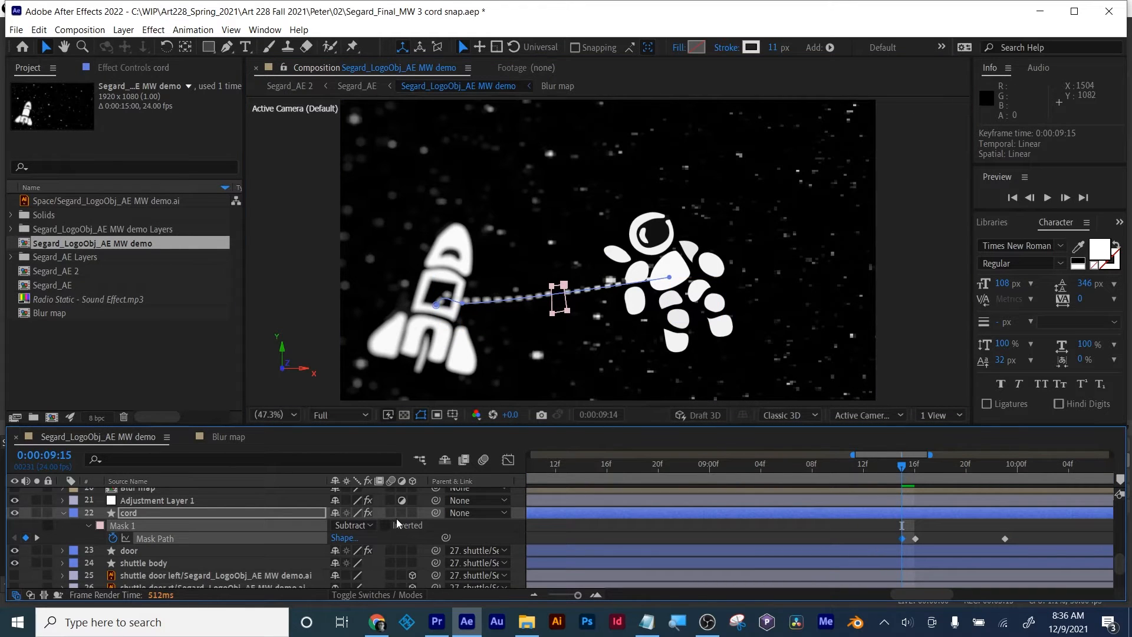
# At 0:00:09:14, add a Mask Path keyframe and move the whole mask off the cord to below the frame.
pyautogui.press('pageup')
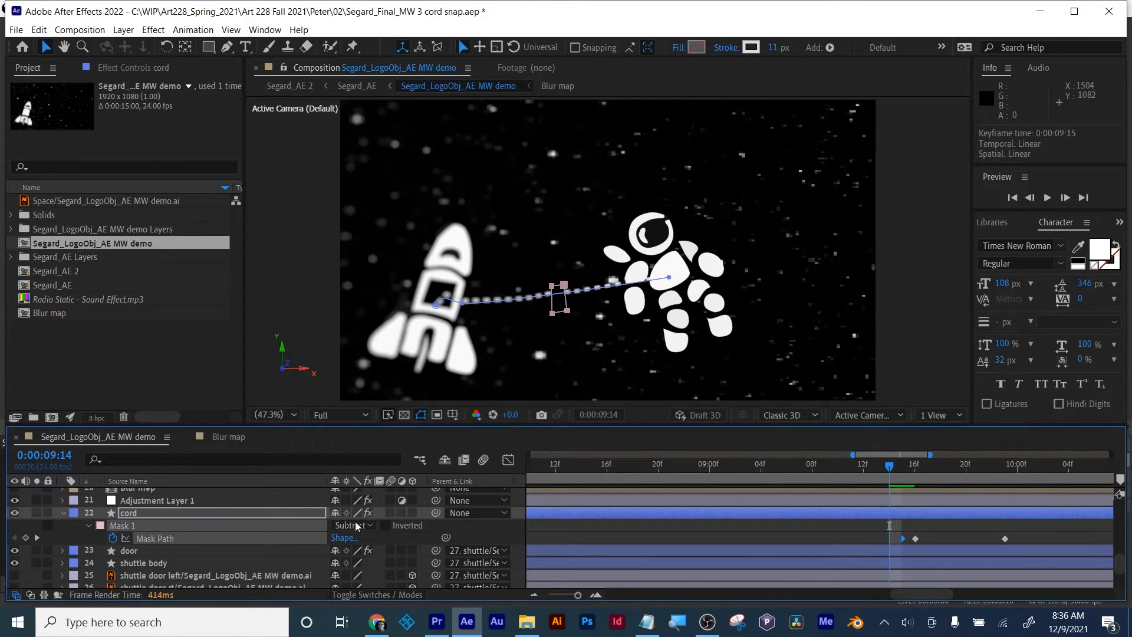
pyautogui.click(25, 537)
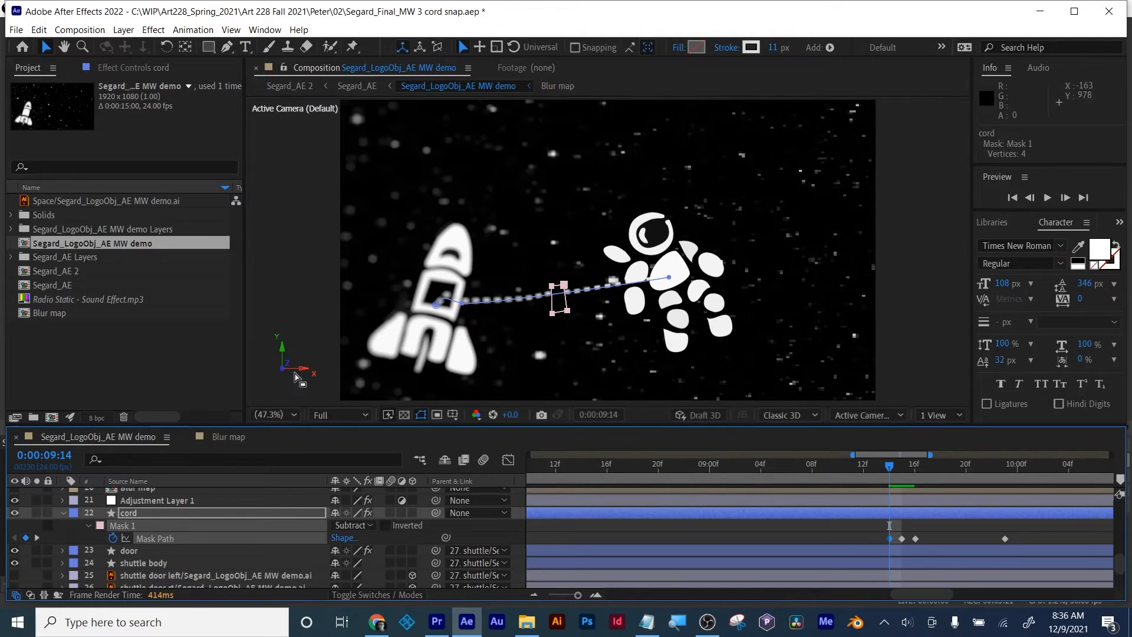
pyautogui.click(291, 415)
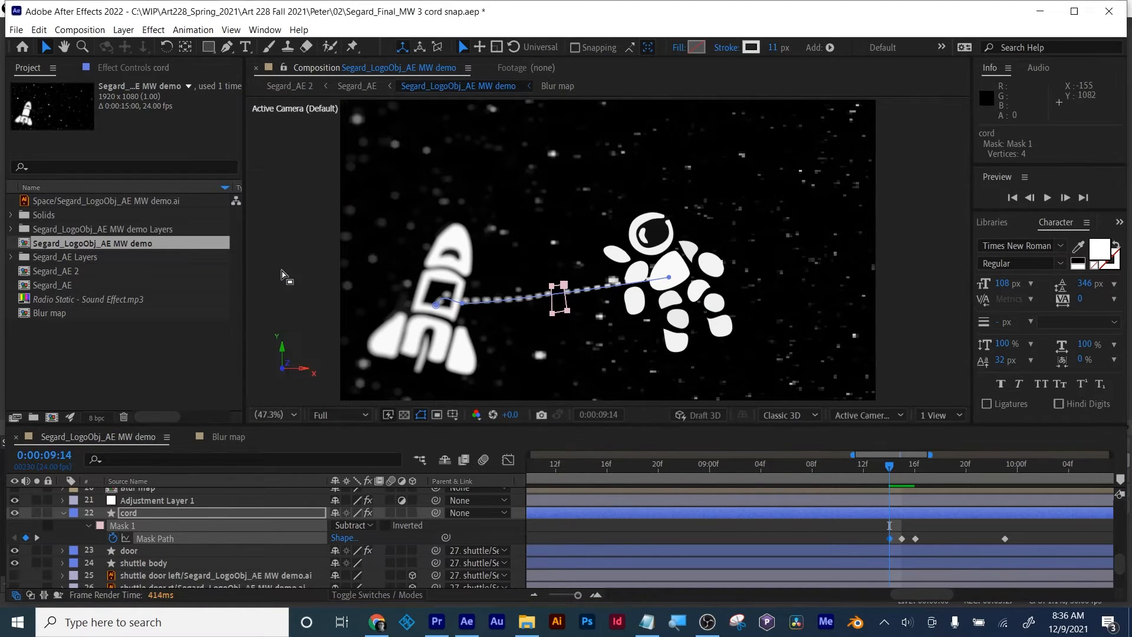
pyautogui.click(276, 269)
pyautogui.moveTo(577, 282); pyautogui.dragTo(574, 374)
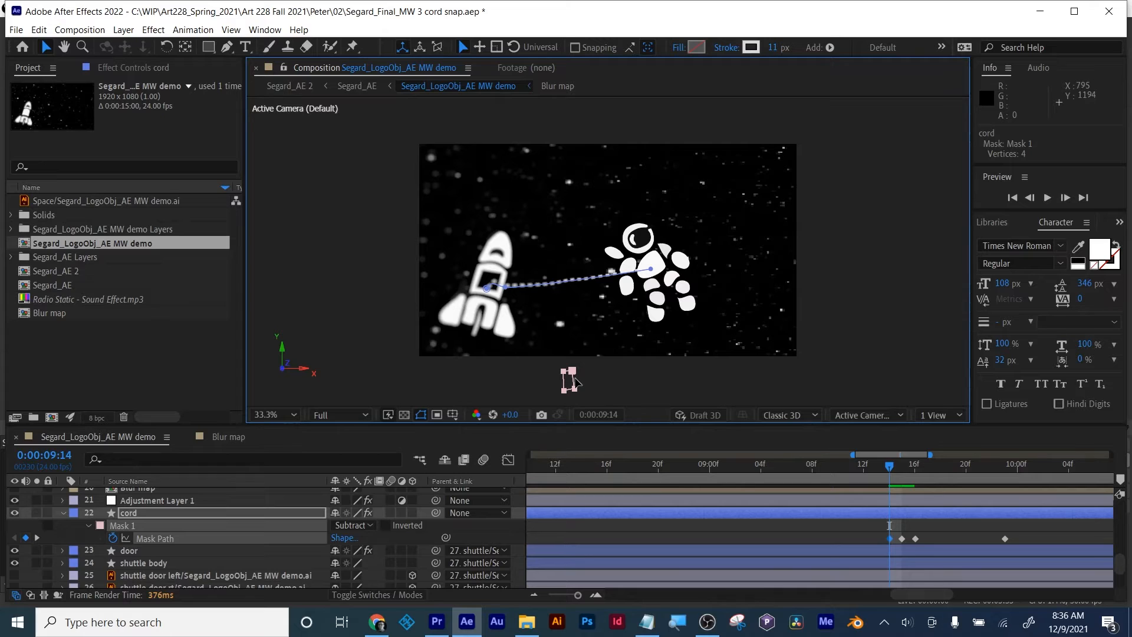
pyautogui.click(928, 521)
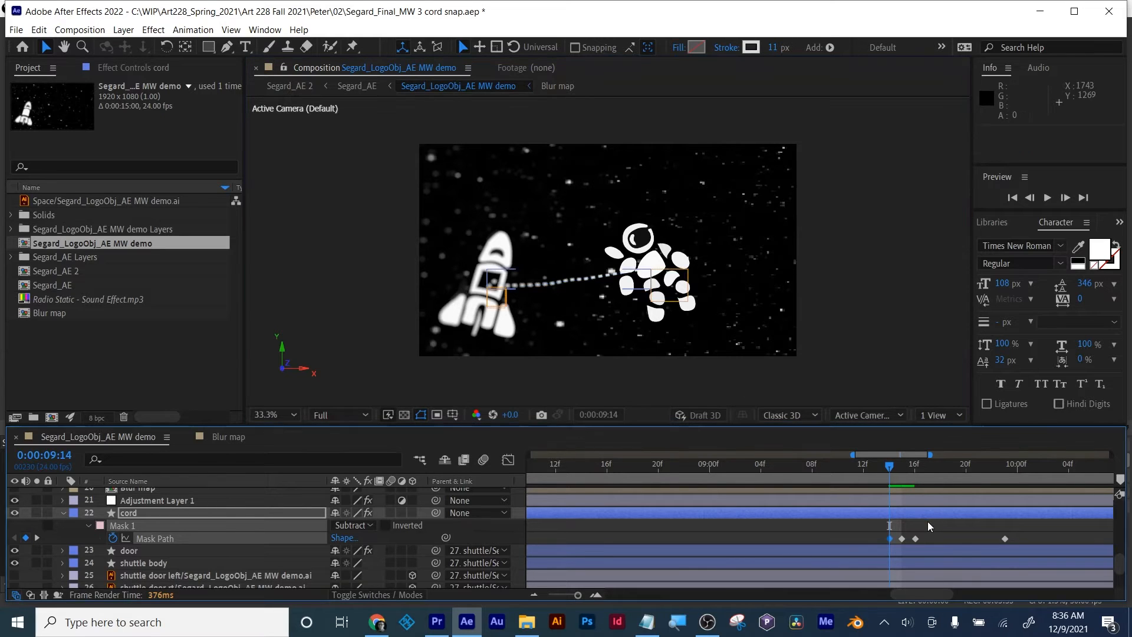
# Preview the cord snap from 0:00:09:14, stop playback, and scrub forward past 0:00:09:22.
pyautogui.press('space')
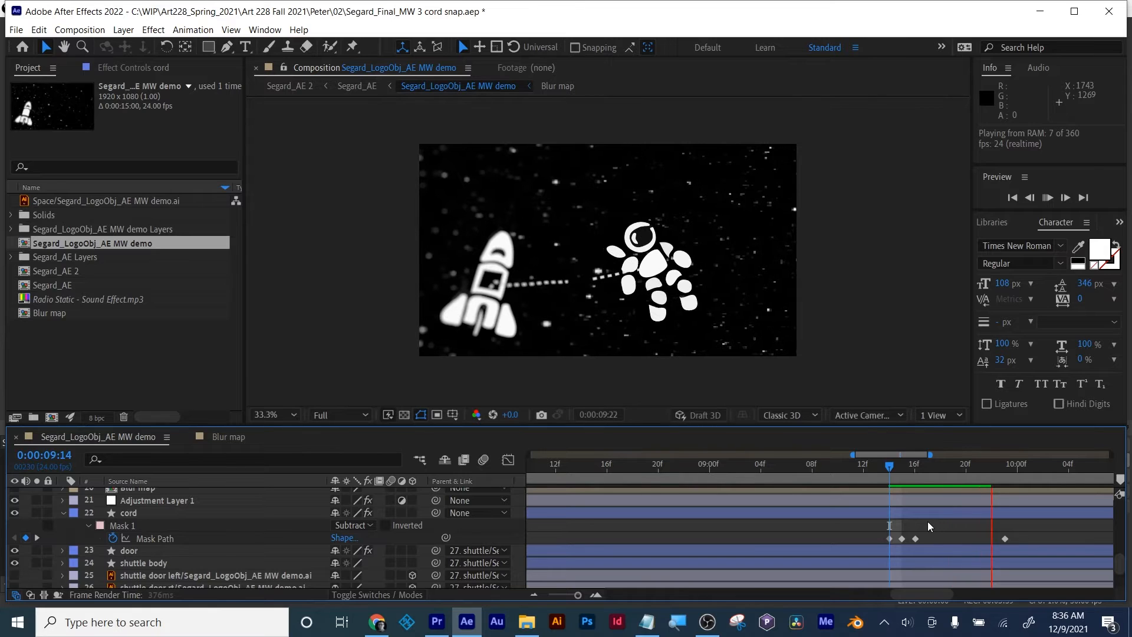
pyautogui.press('space')
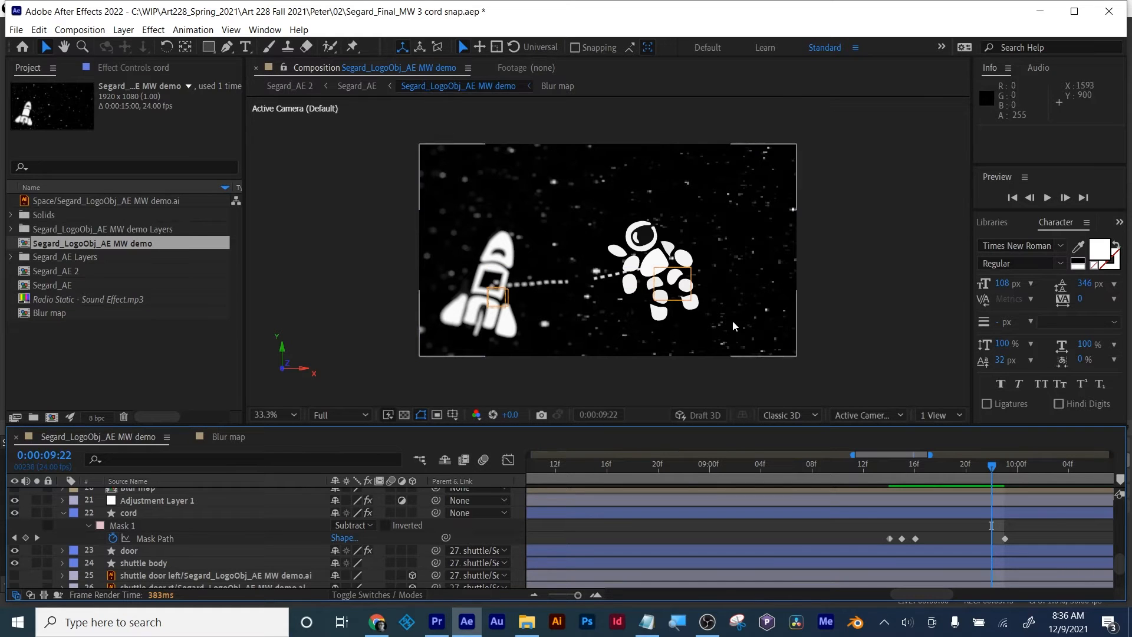
pyautogui.moveTo(988, 468); pyautogui.dragTo(1041, 466)
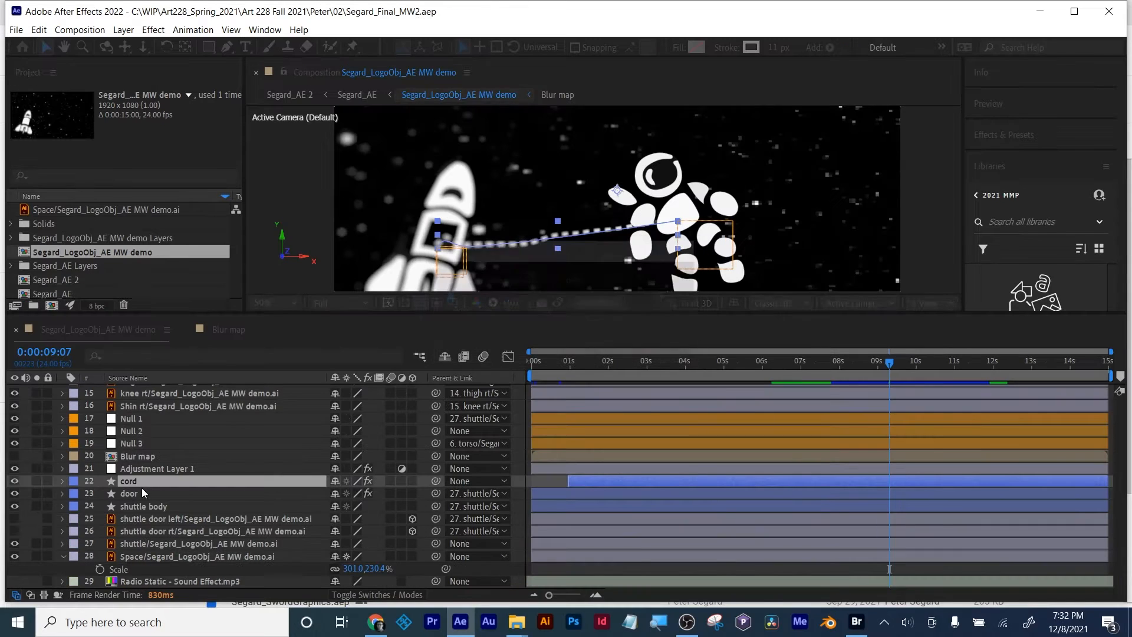
# Split the cord layer at 0:00:09:07.
pyautogui.hotkey('ctrl', 'd')
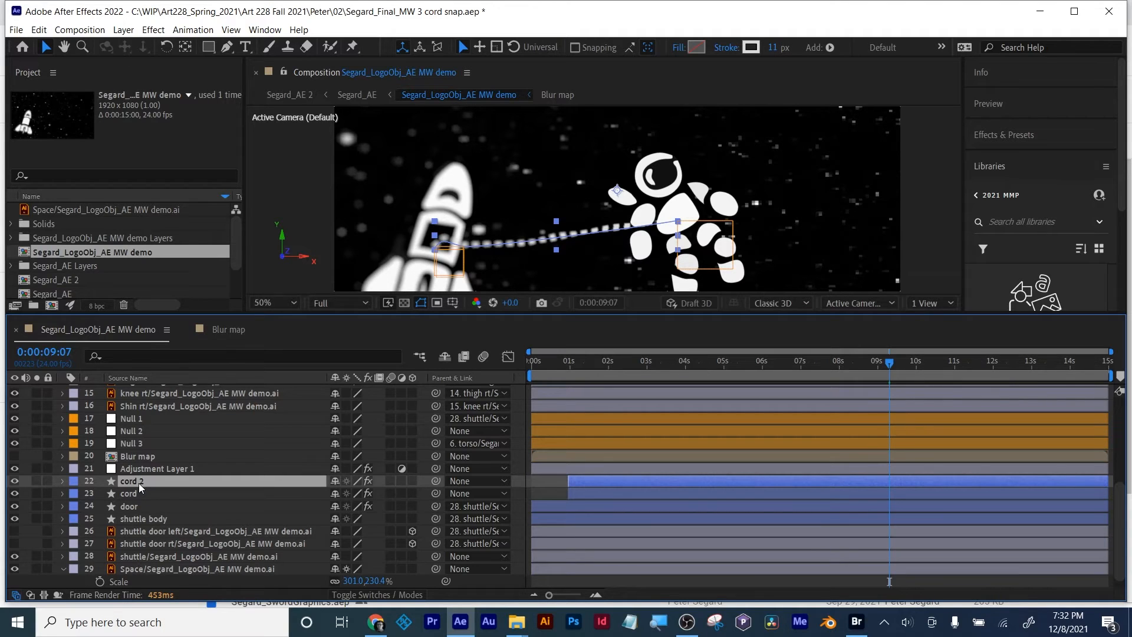
pyautogui.hotkey('ctrl', 'z')
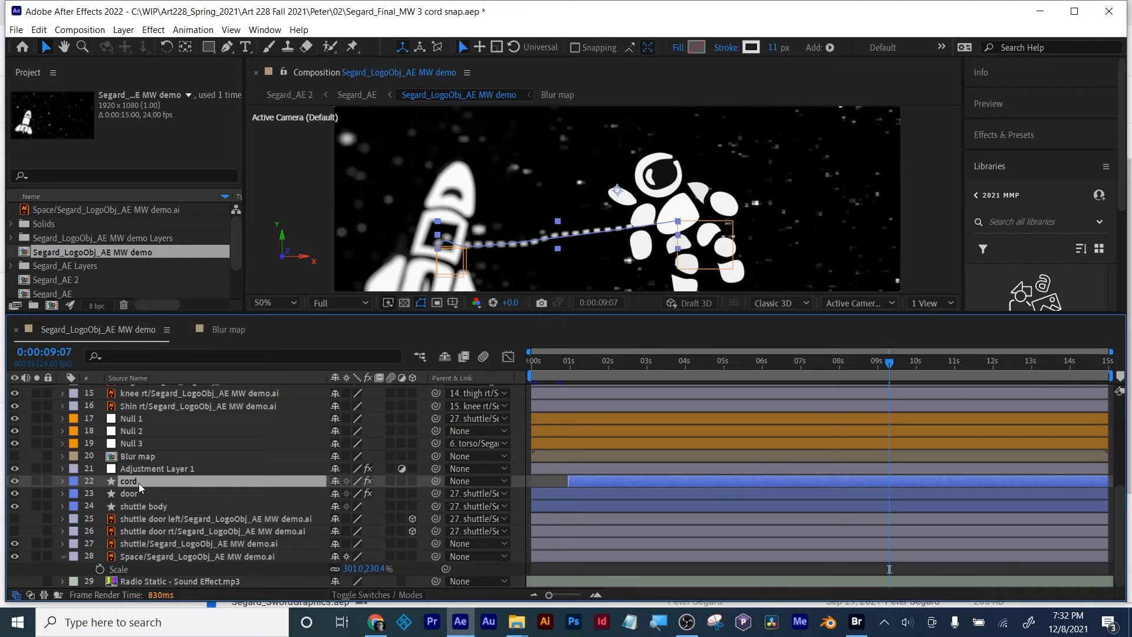
pyautogui.hotkey('ctrl', 'shift', 'd')
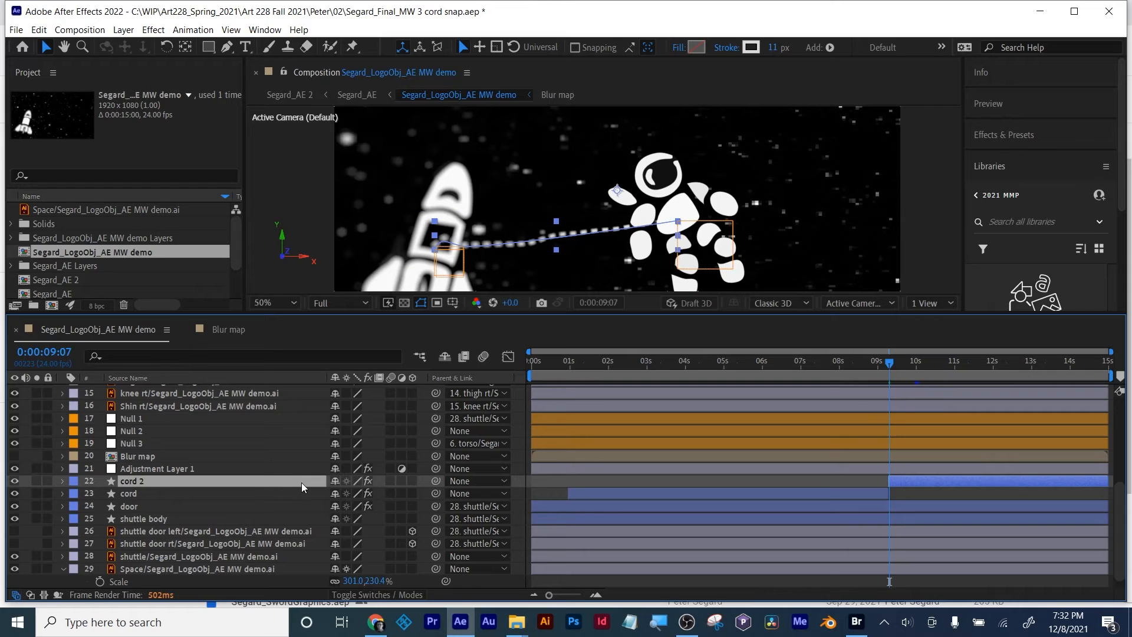
# Delete the three path effects, cord: Path 1 [1.1.0], [1.1.1] and [1.1.2], from the cord 2 layer, keeping Turbulent Displace.
pyautogui.click(62, 481)
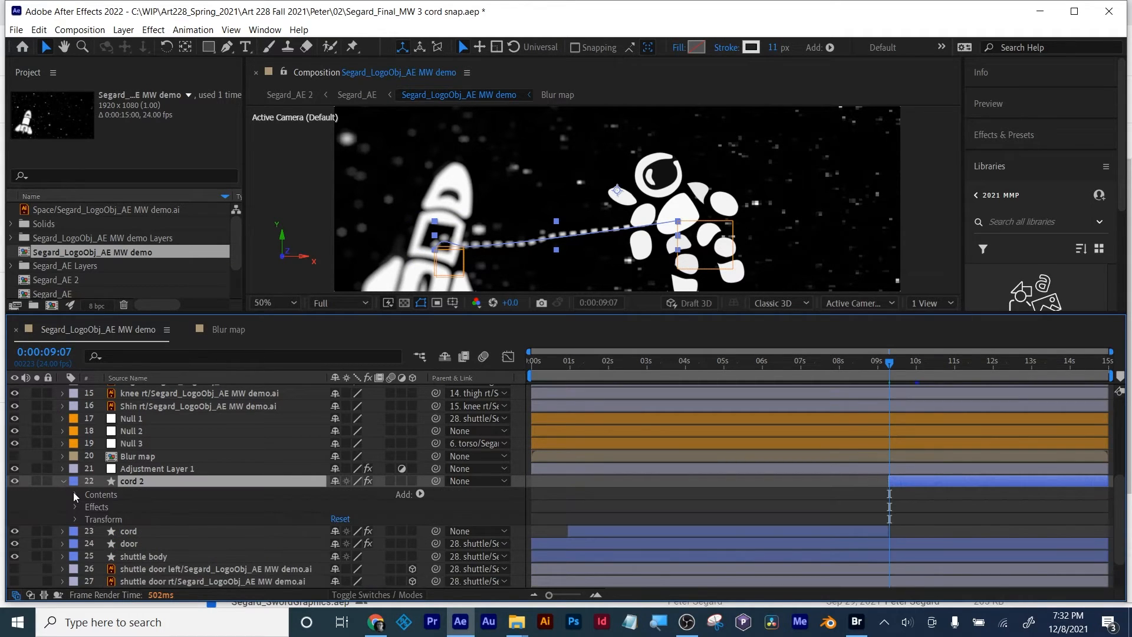
pyautogui.click(75, 494)
pyautogui.click(75, 495)
pyautogui.press('e')
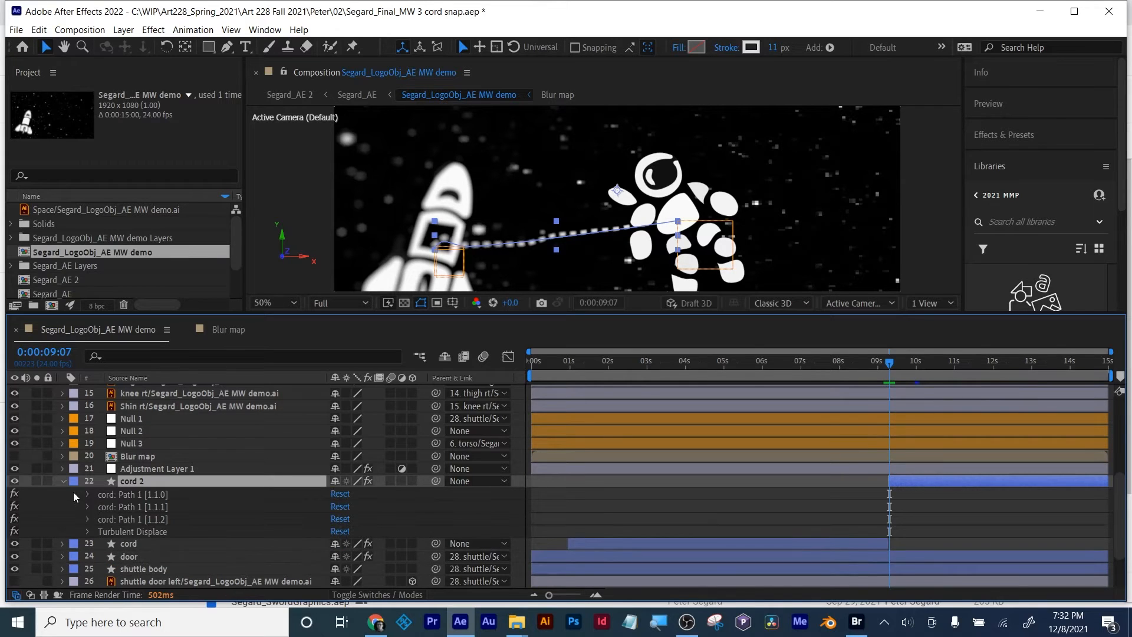
pyautogui.click(125, 502)
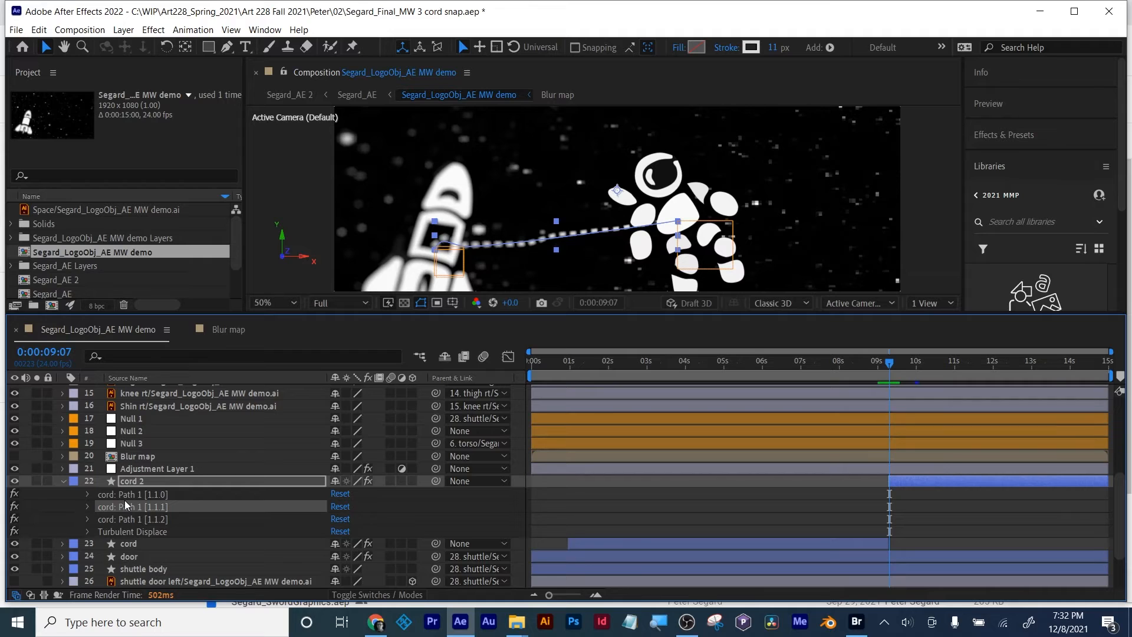
pyautogui.click(132, 496)
pyautogui.keyDown('shift'); pyautogui.click(147, 517); pyautogui.keyUp('shift')
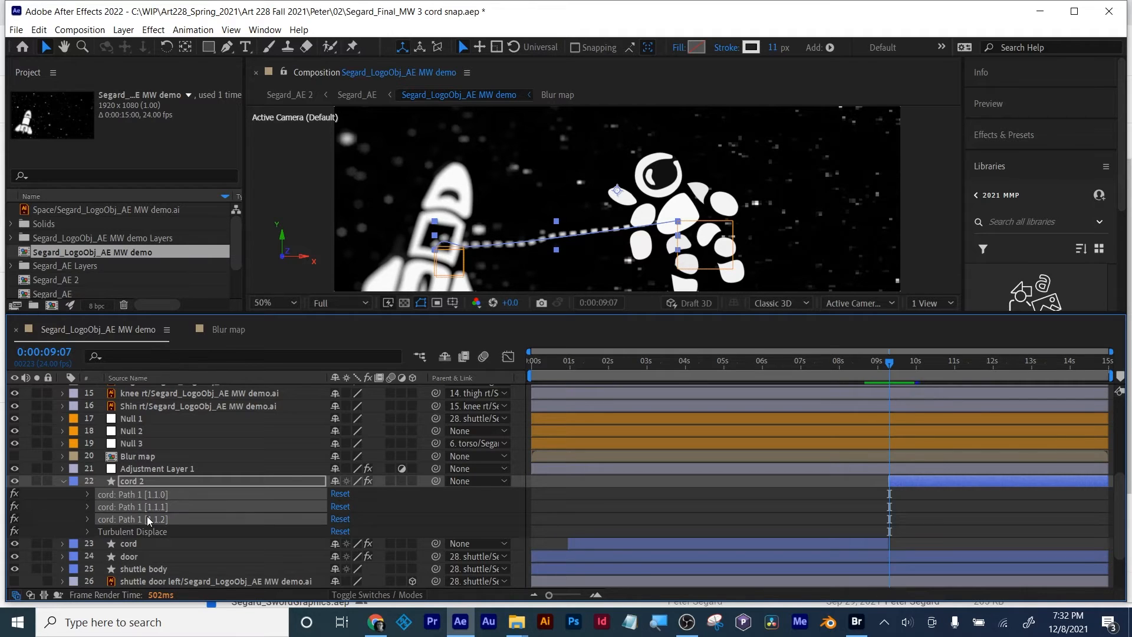
pyautogui.press('Delete')
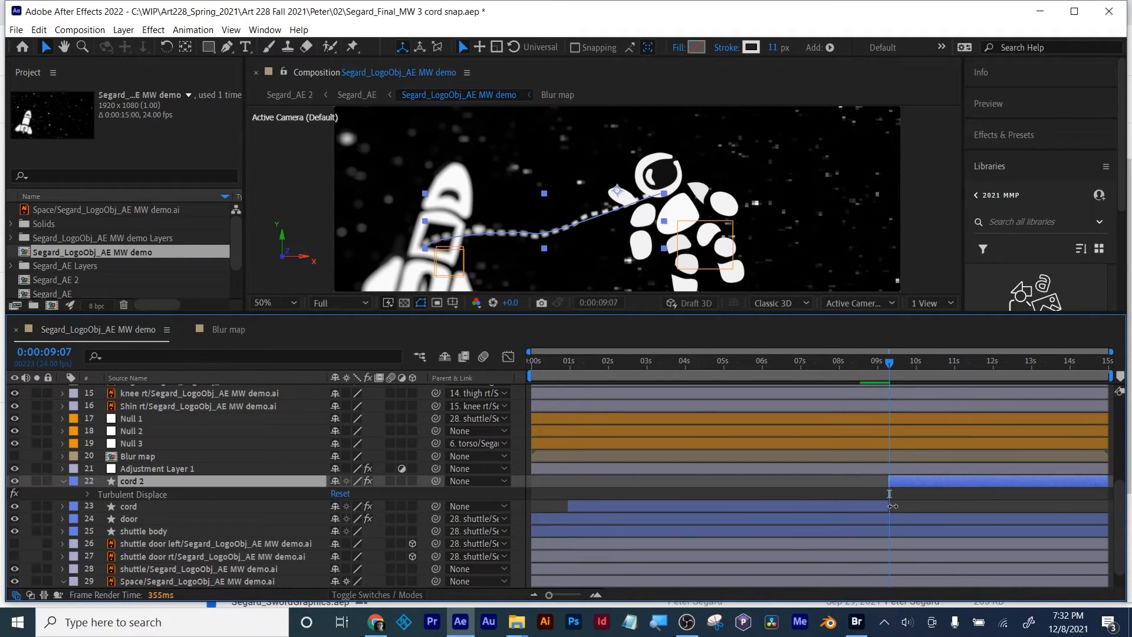
# Extend the end of the cord layer slightly past 0:00:09:07.
pyautogui.moveTo(889, 505); pyautogui.dragTo(898, 506)
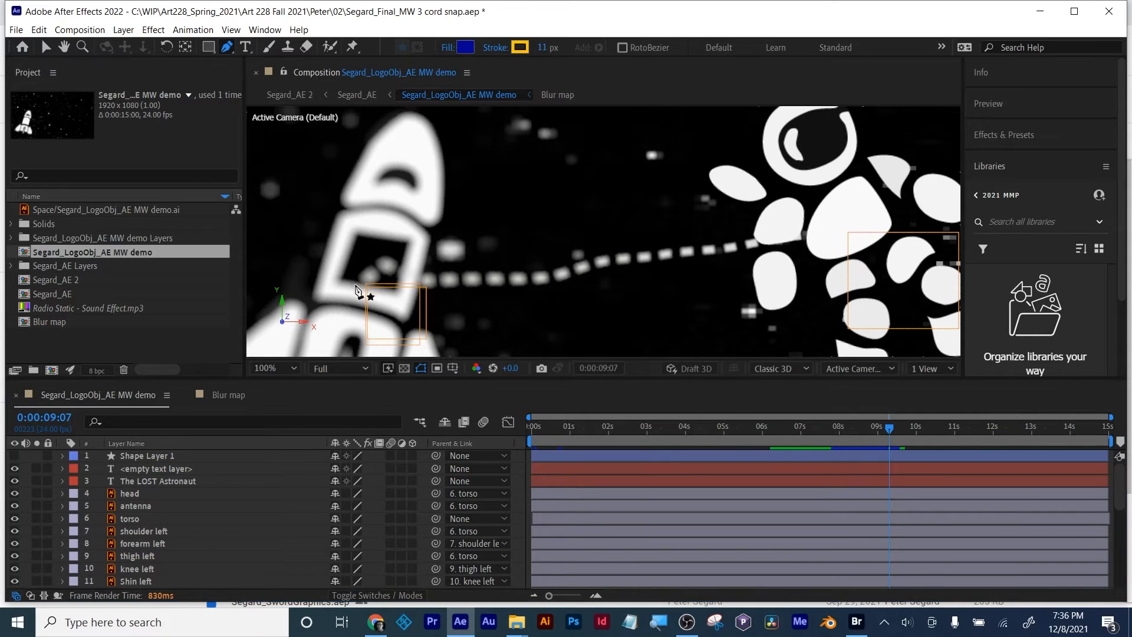
# Draw a curved three-point Pen path from the shuttle door to the middle of the cord and set its fill to none.
pyautogui.moveTo(355, 284); pyautogui.dragTo(390, 264)
pyautogui.moveTo(553, 272); pyautogui.dragTo(640, 261)
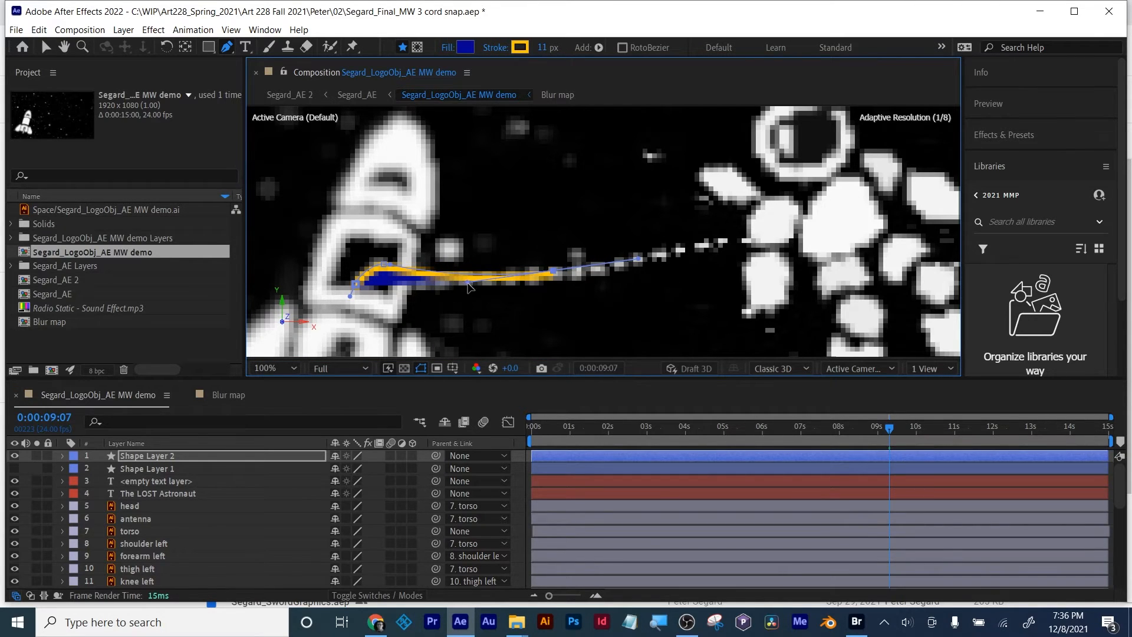
pyautogui.moveTo(468, 283); pyautogui.dragTo(439, 283)
pyautogui.click(441, 48)
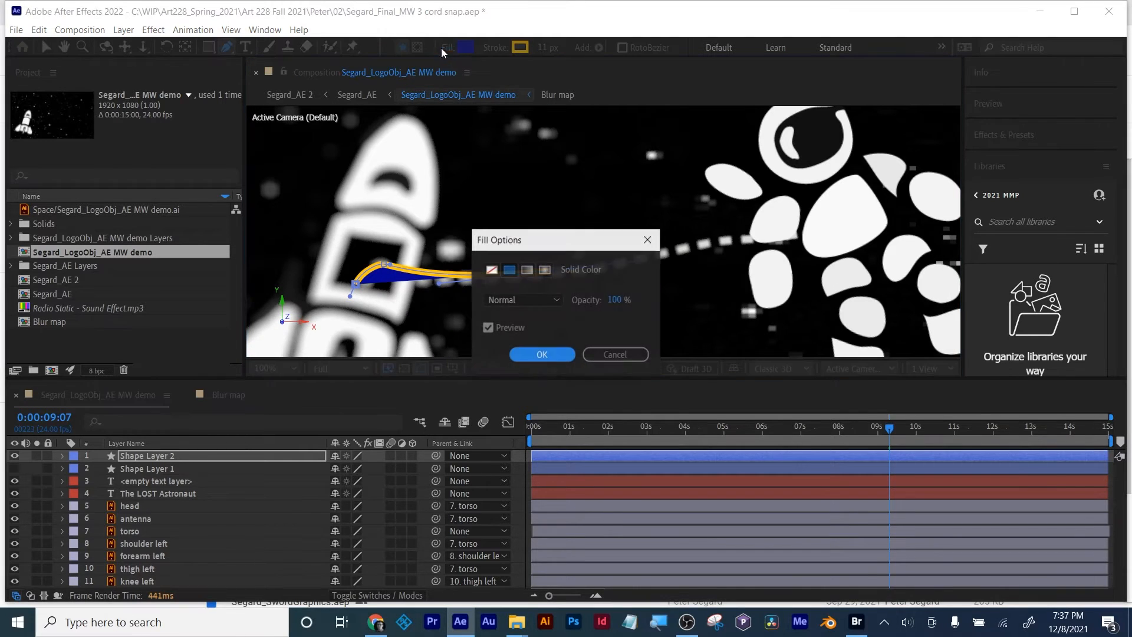
pyautogui.click(491, 270)
pyautogui.click(542, 355)
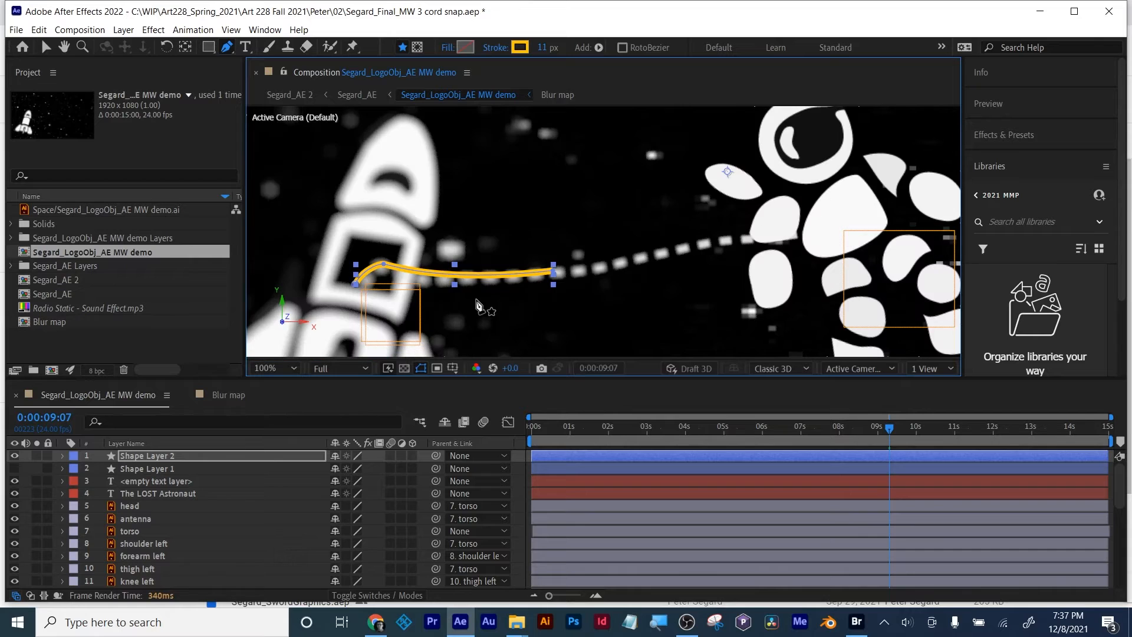
# Refine the new path's curve handle and reposition its end point at the middle of the cord.
pyautogui.click(384, 264)
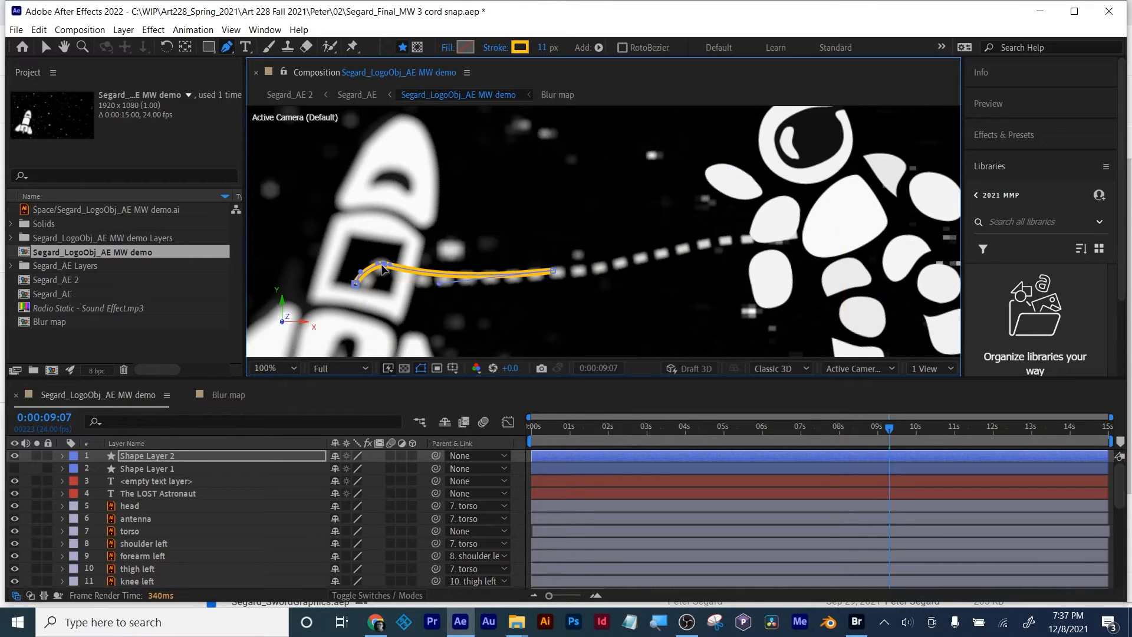
pyautogui.moveTo(440, 284); pyautogui.dragTo(415, 290)
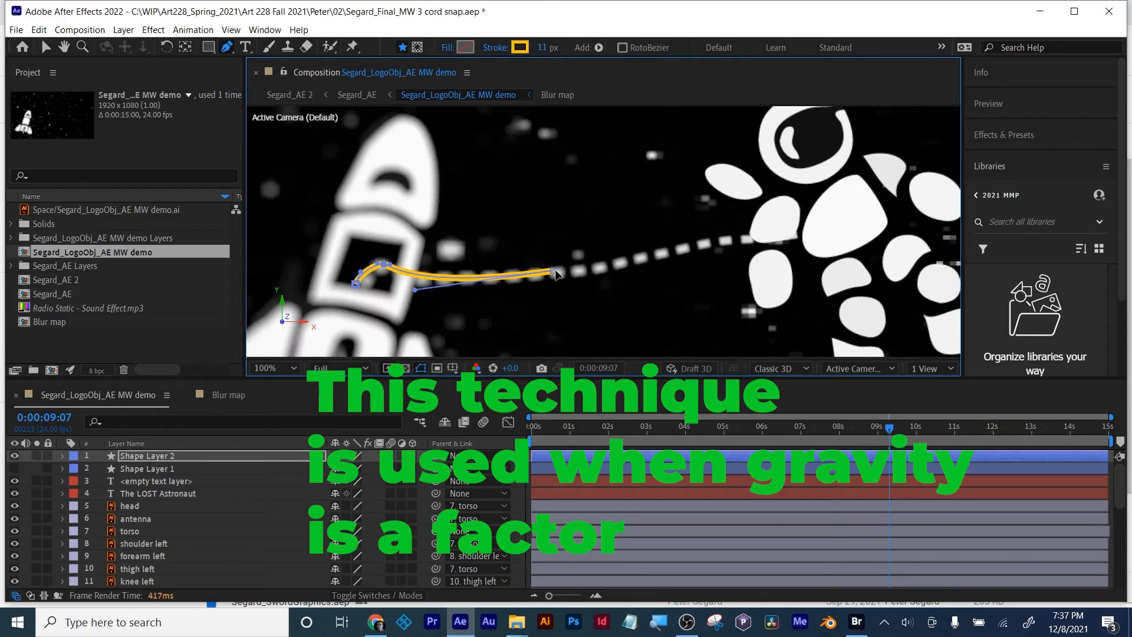
pyautogui.click(555, 274)
pyautogui.moveTo(558, 276); pyautogui.dragTo(557, 270)
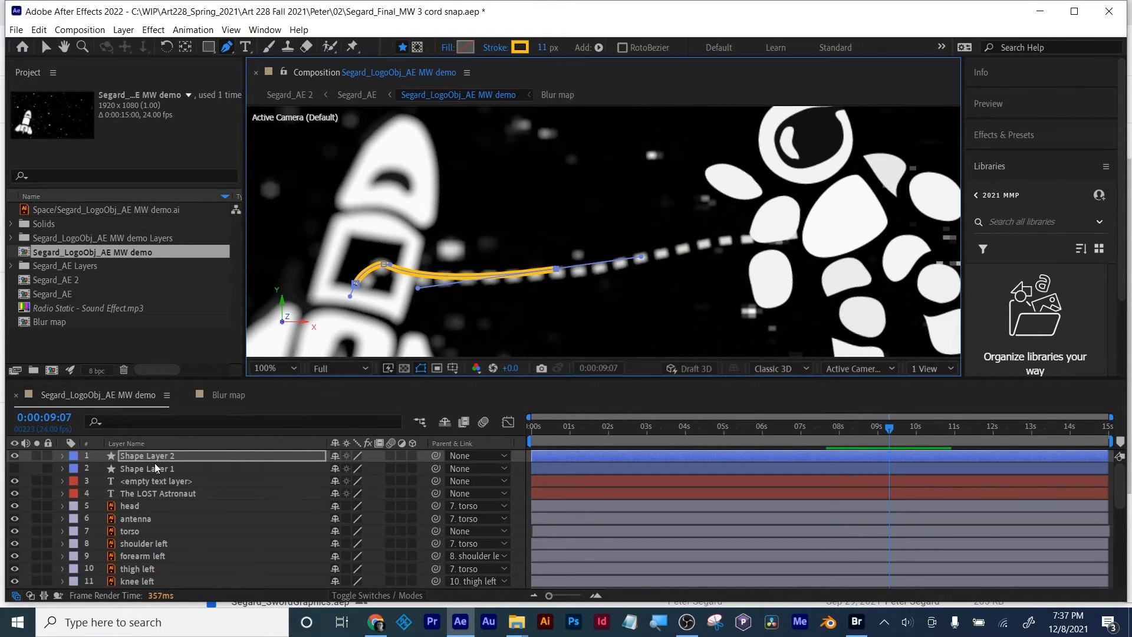
# Rename the new shape layer cord new 1 and deselect it, ready for a separate Pen path.
pyautogui.write('cord new 1')
pyautogui.press('Return')
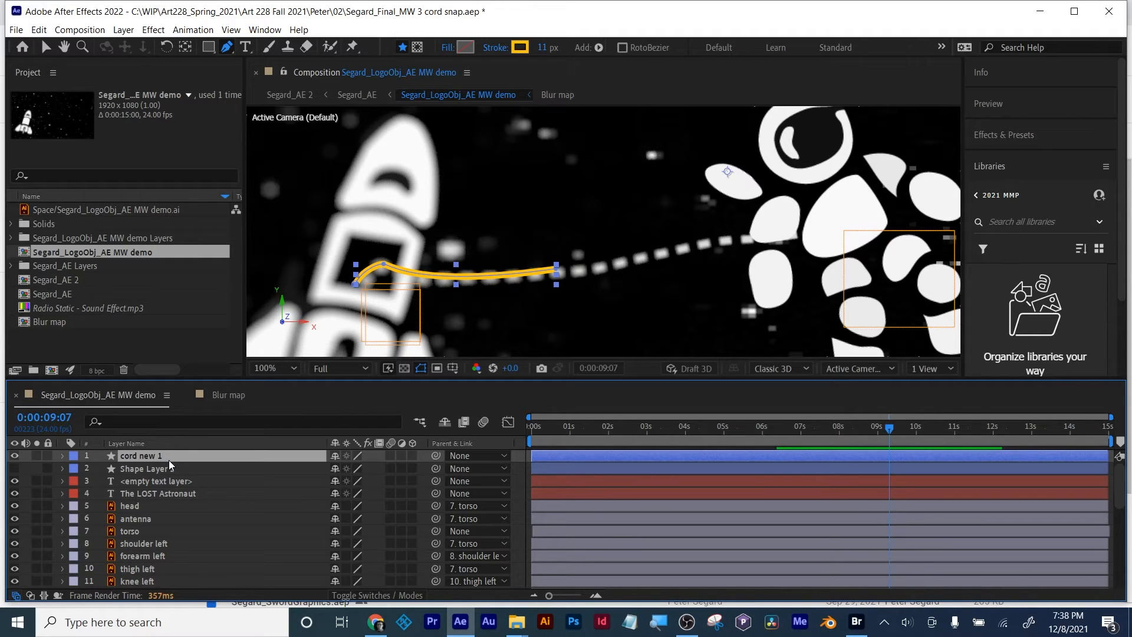
pyautogui.hotkey('ctrl', 'shift', 'a')
pyautogui.click(229, 47)
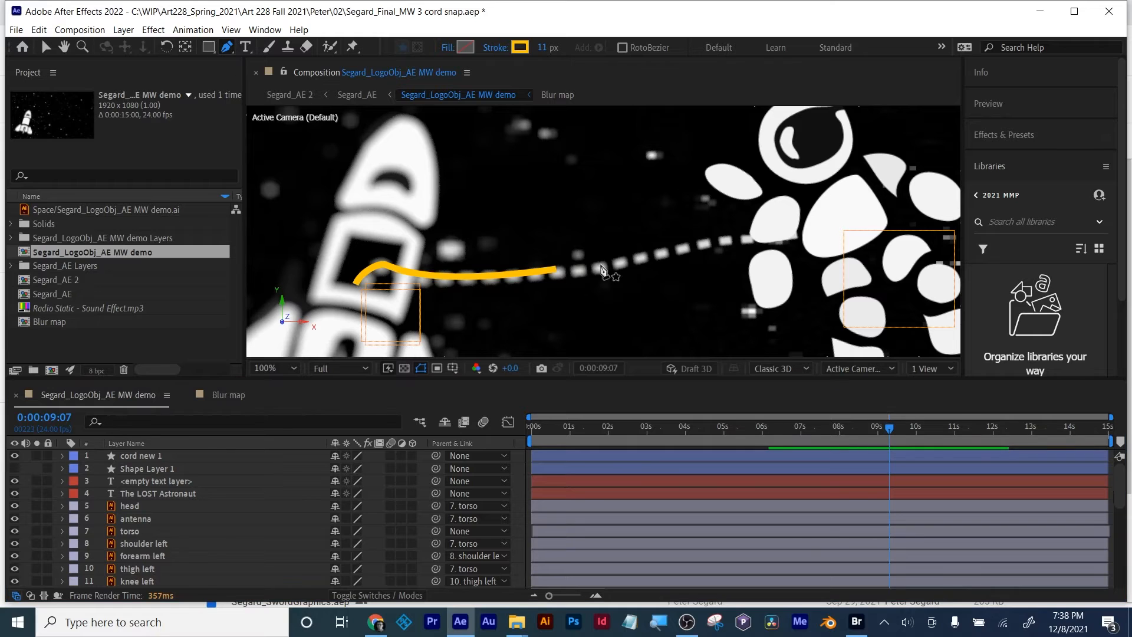
pyautogui.click(551, 270)
pyautogui.click(808, 232)
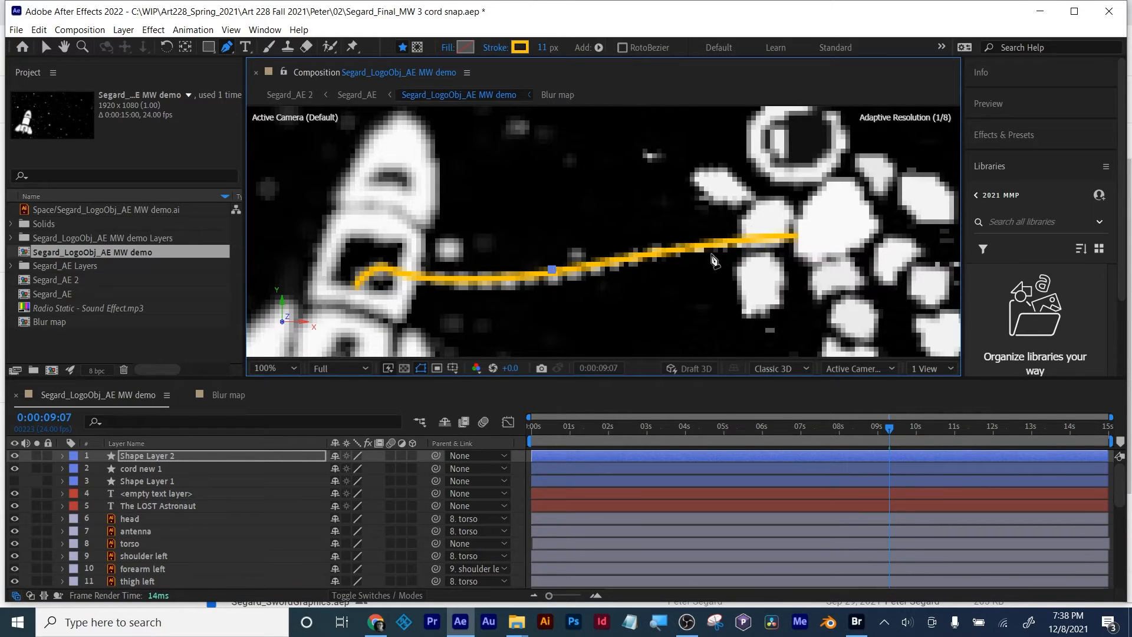
pyautogui.hotkey('ctrl', 'z')
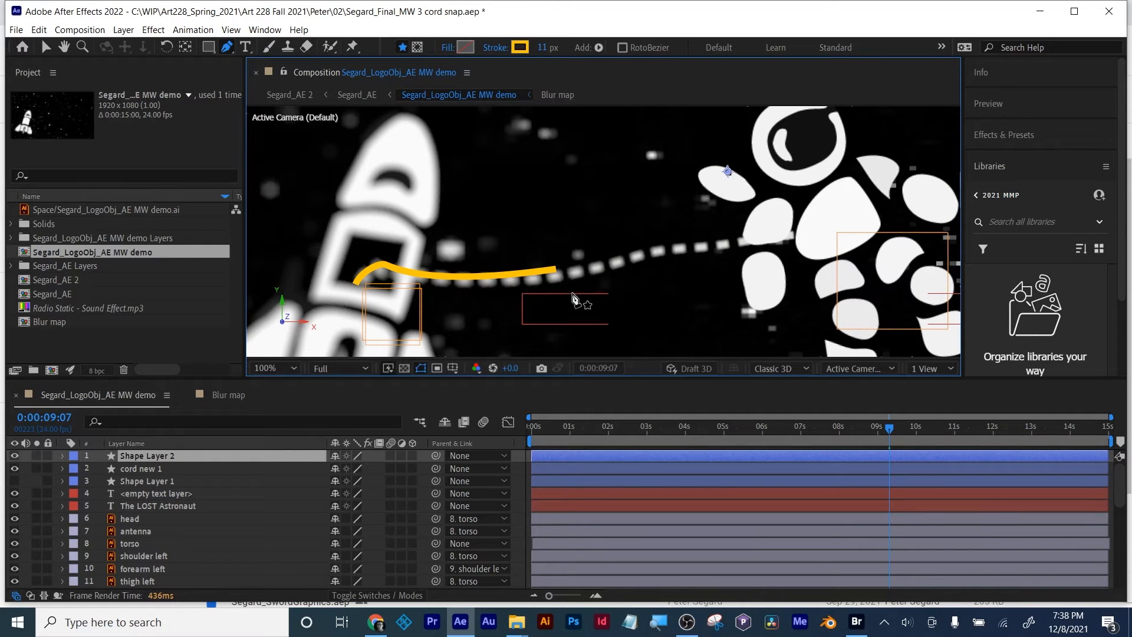
# Draw a curved three-point path on Shape Layer 2 from the end of cord new 1 to the astronaut's torso.
pyautogui.click(555, 270)
pyautogui.moveTo(654, 251); pyautogui.dragTo(680, 243)
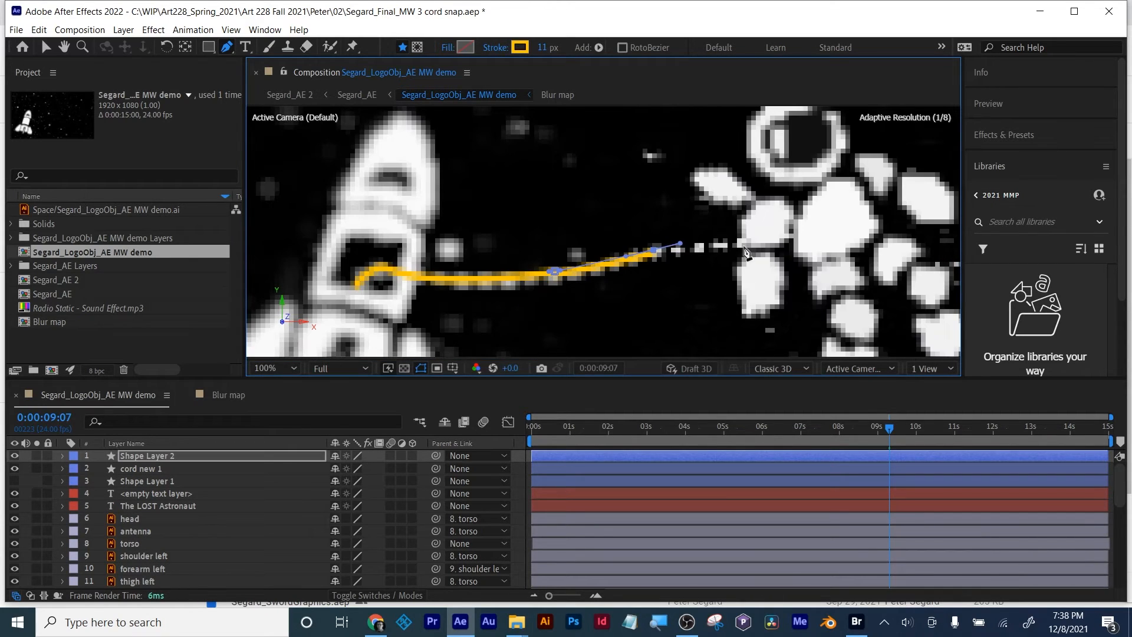
pyautogui.moveTo(802, 233); pyautogui.dragTo(830, 240)
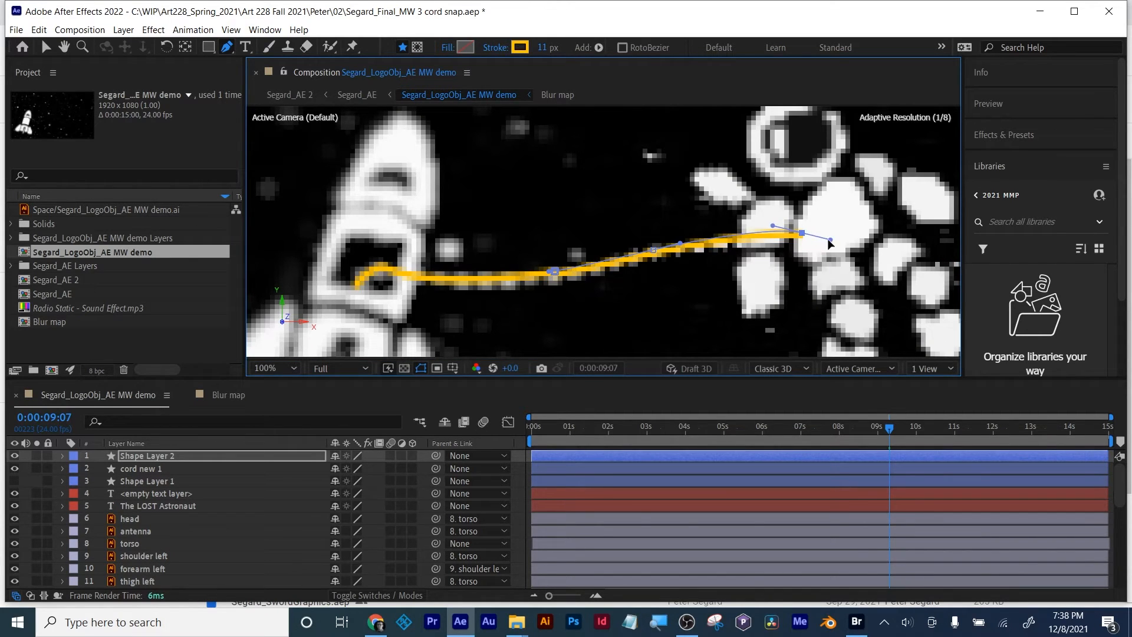
# Rename the second path's shape layer cord new 2.
pyautogui.click(144, 455)
pyautogui.press('Return')
pyautogui.write('cor')
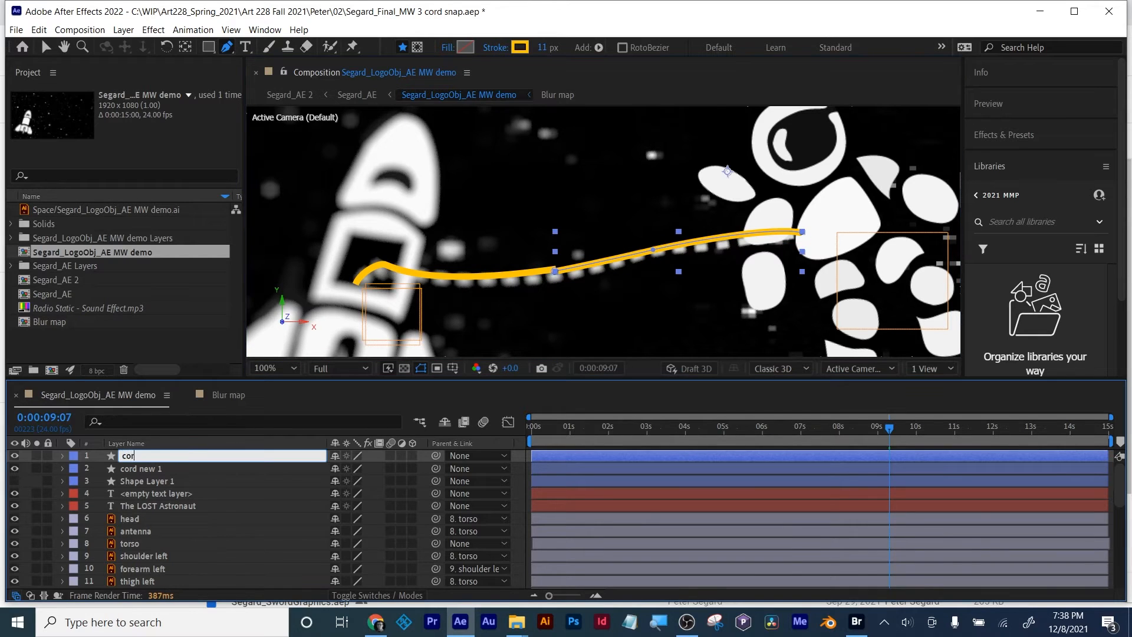
pyautogui.write('d new 2')
pyautogui.press('Return')
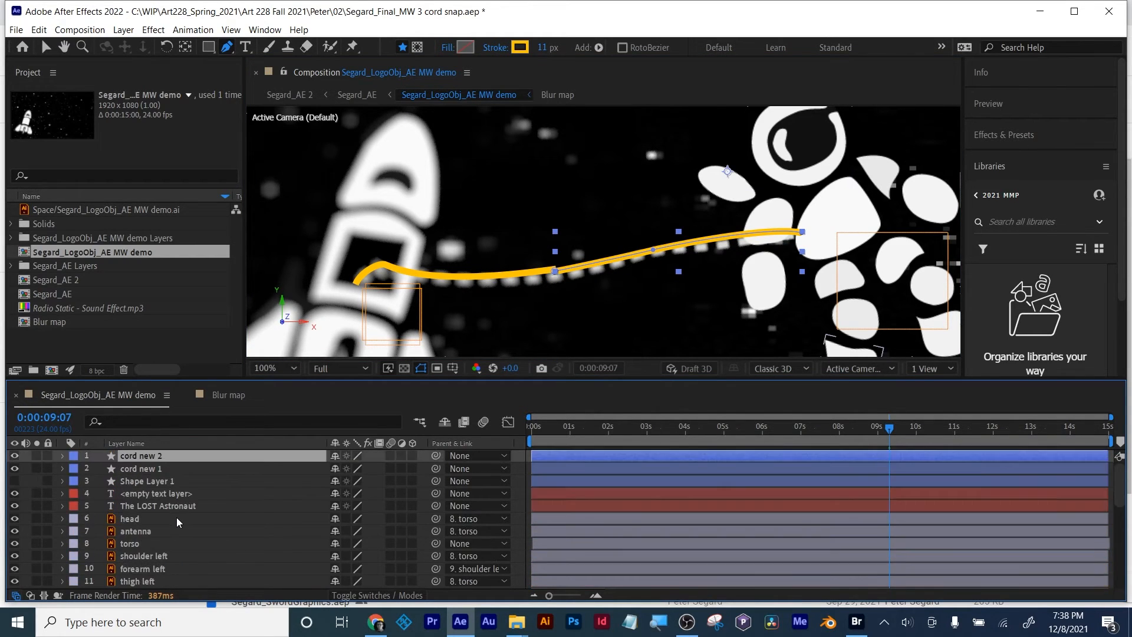
# Trim the end of the original cord layer back to 0:00:09:07.
pyautogui.scroll(-5, 173, 517)
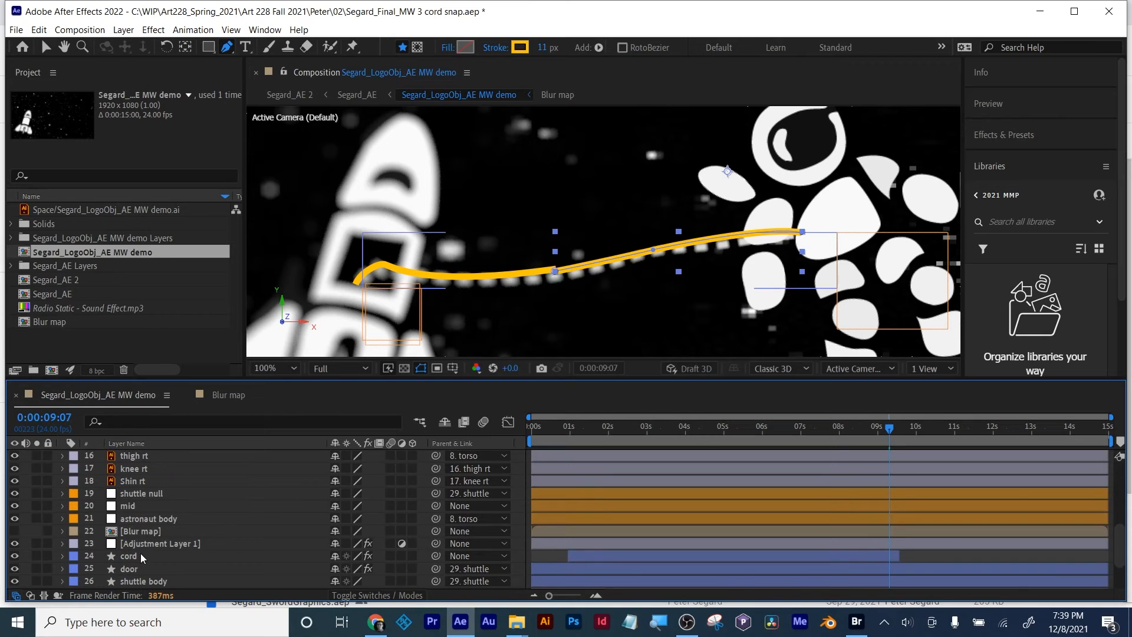
pyautogui.click(677, 554)
pyautogui.moveTo(898, 556); pyautogui.dragTo(889, 556)
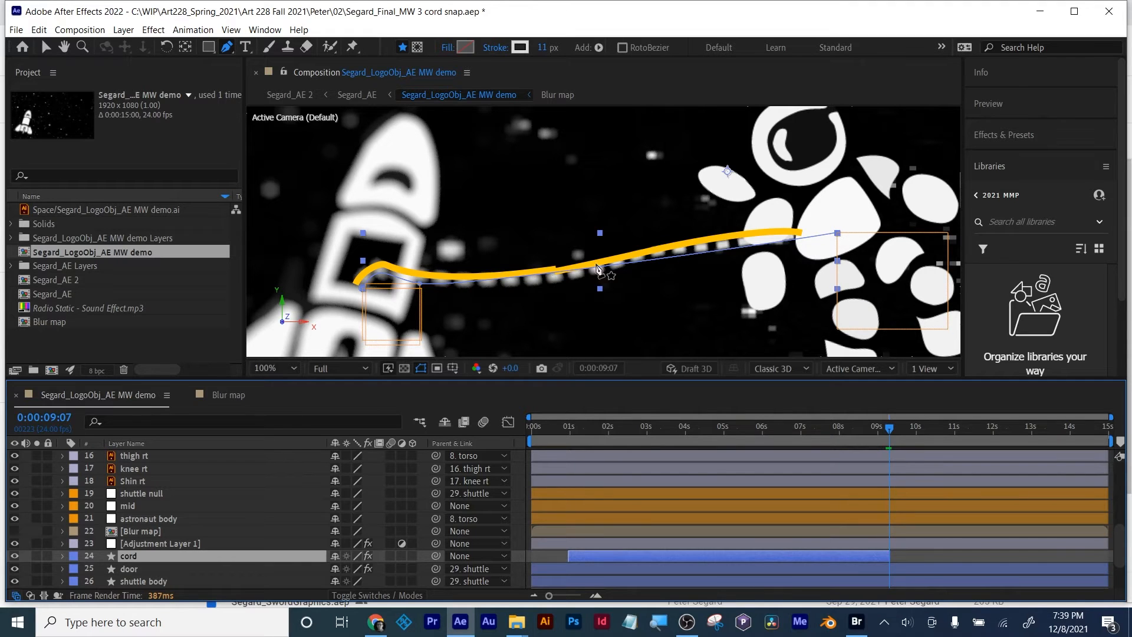
# Nudge the start point of the cord new 2 path to line up with the end of cord new 1.
pyautogui.scroll(5, 699, 469)
pyautogui.click(197, 455)
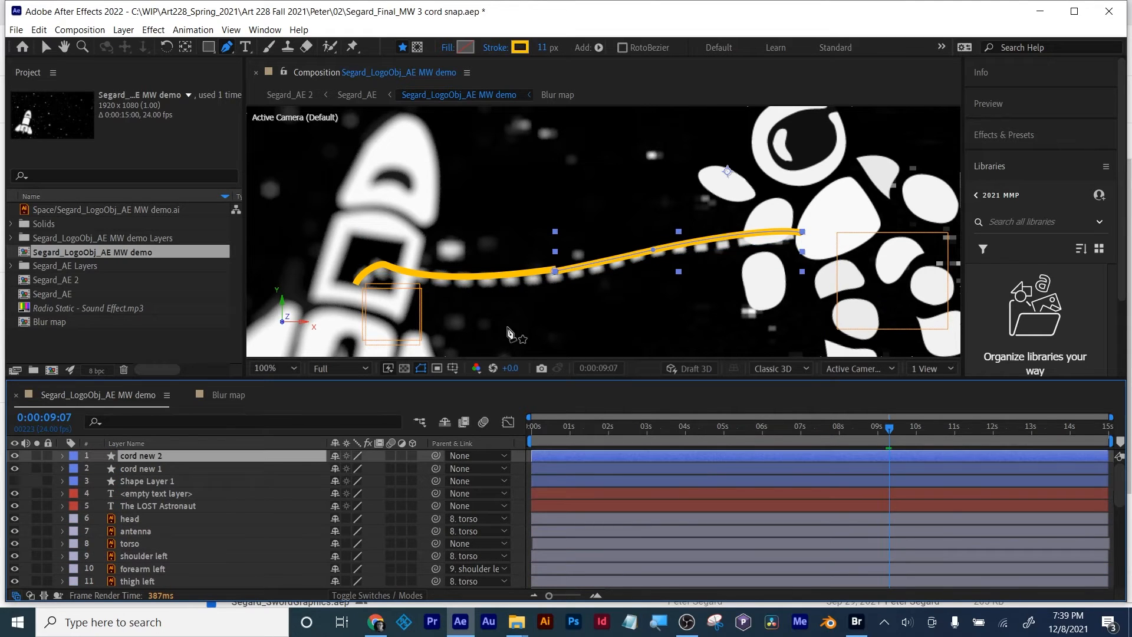
pyautogui.click(555, 270)
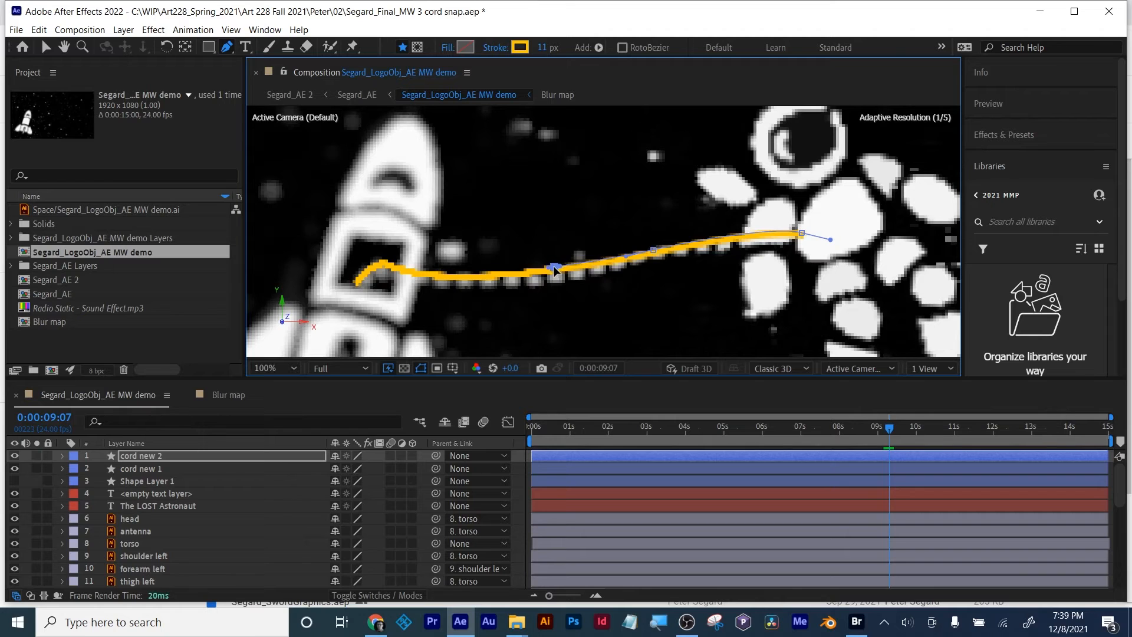
# Trim the start of both the cord new 1 and cord new 2 layers to 0:00:09:08.
pyautogui.moveTo(889, 430); pyautogui.dragTo(889, 432)
pyautogui.press('pagedown')
pyautogui.press('pagedown')
pyautogui.press('pagedown')
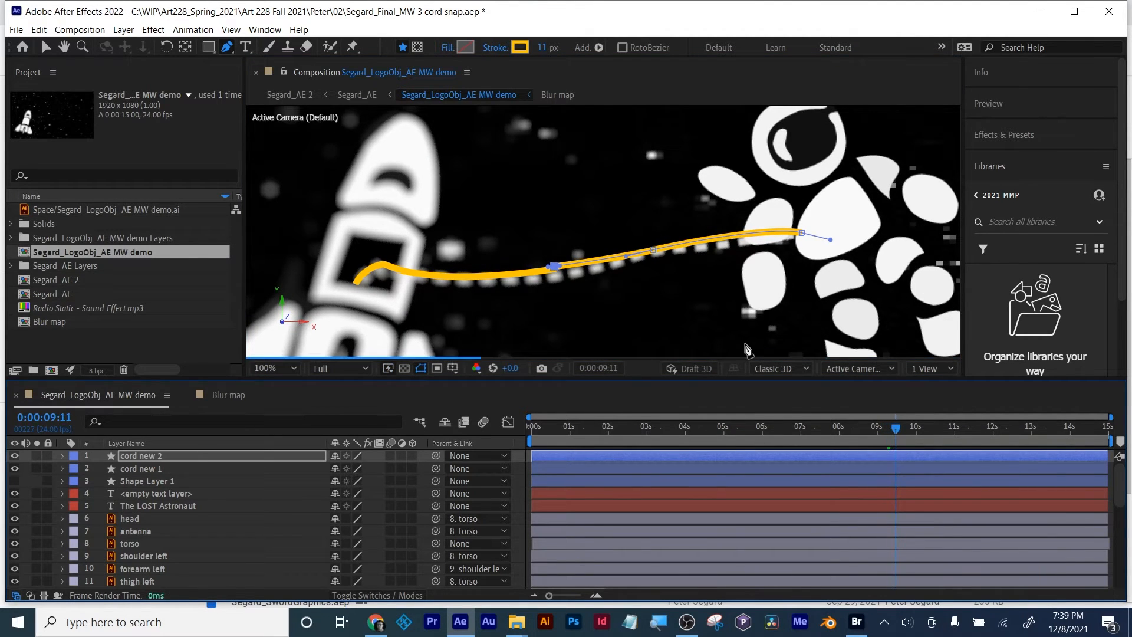
pyautogui.press('pageup')
pyautogui.press('pageup')
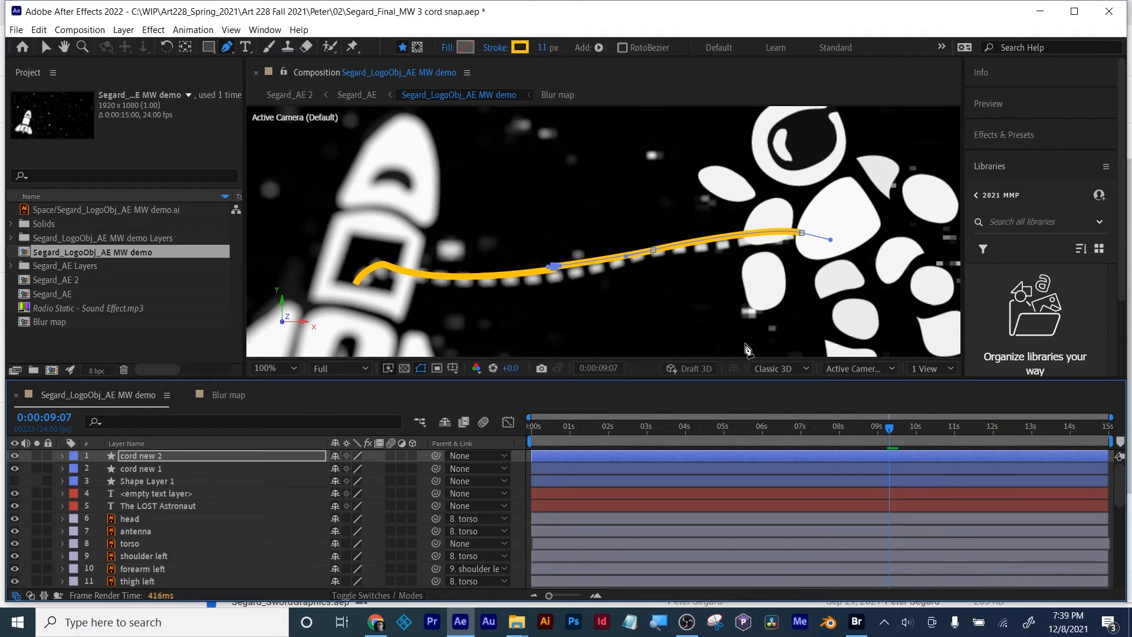
pyautogui.keyDown('shift'); pyautogui.click(152, 468); pyautogui.keyUp('shift')
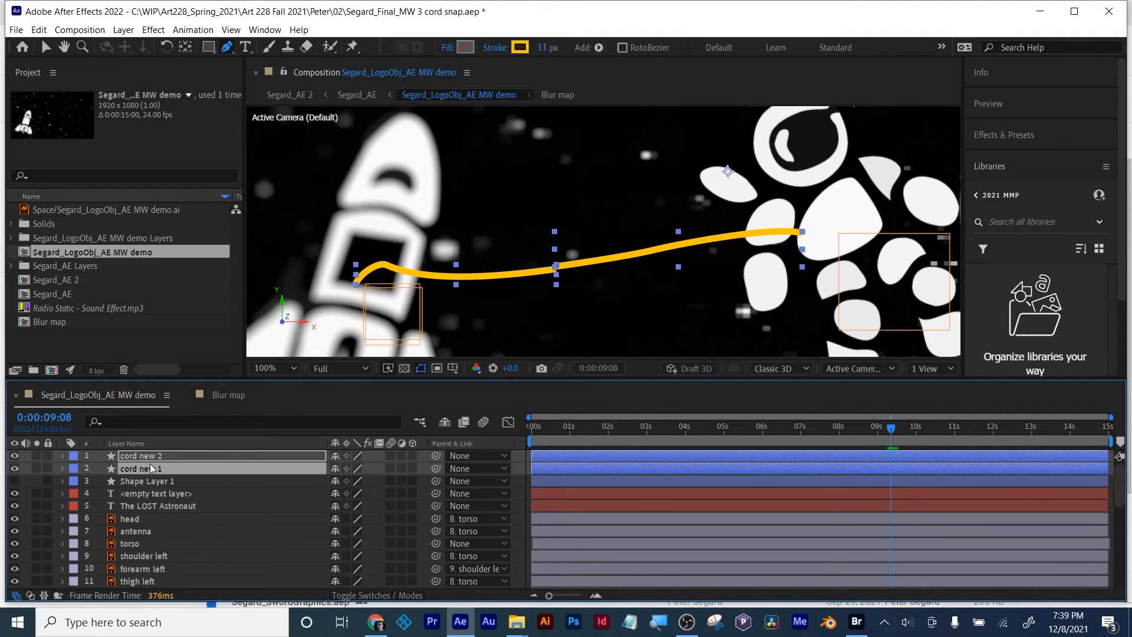
pyautogui.hotkey('alt', '[')
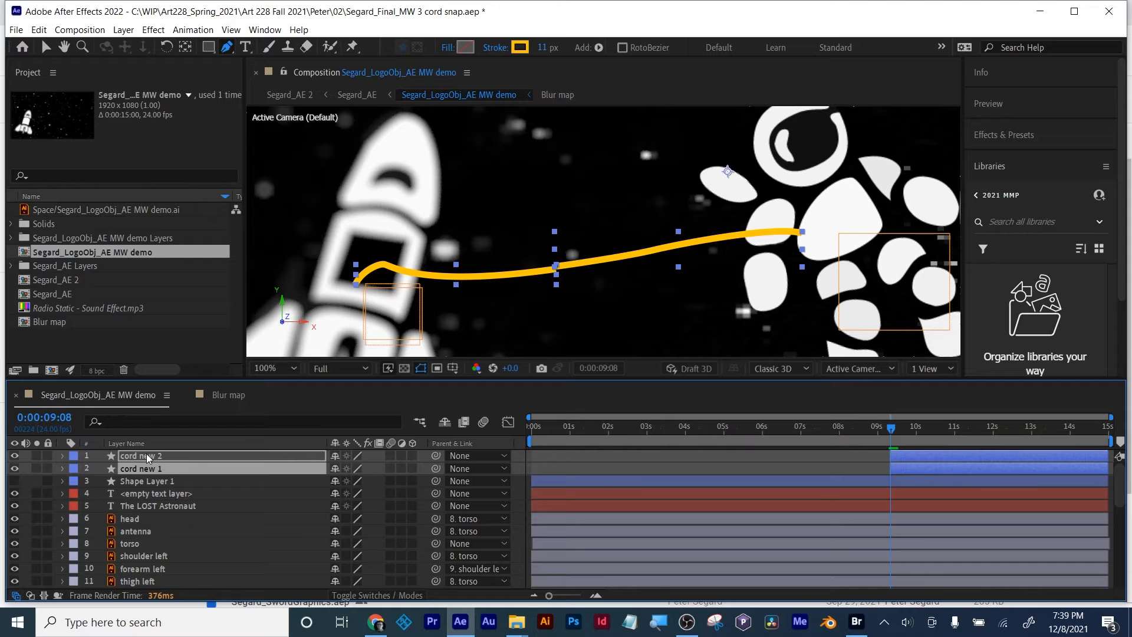
# Scrub from 0:00:08:16 to 0:00:09:08 to check the switch from the original cord to the two new cord layers.
pyautogui.click(886, 431)
pyautogui.click(865, 427)
pyautogui.scroll(-7, 822, 538)
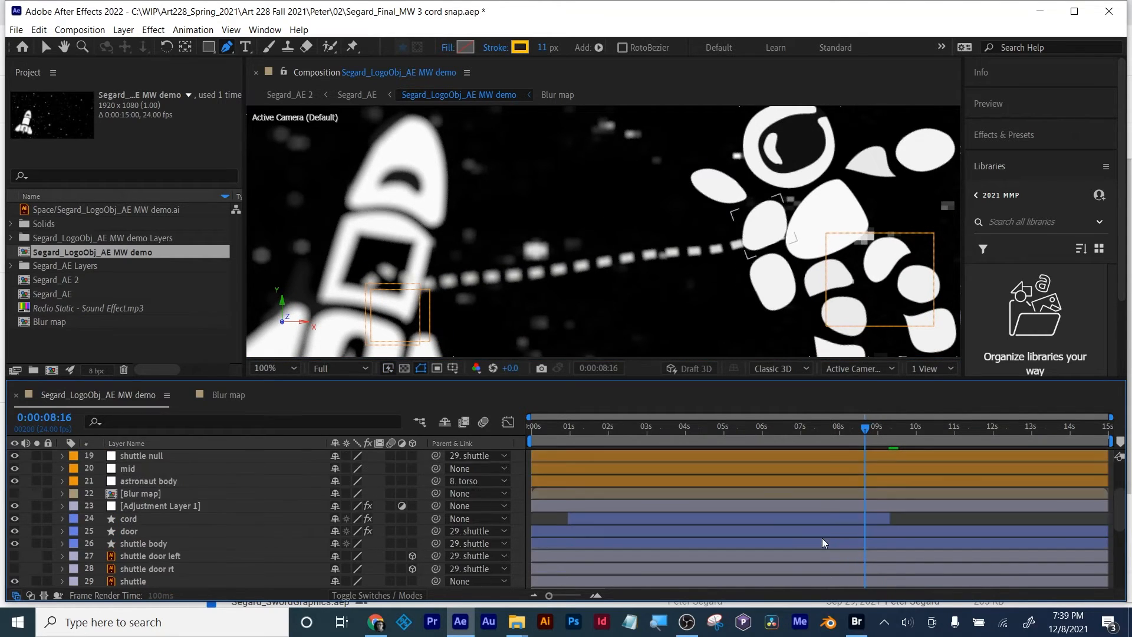
pyautogui.click(876, 433)
pyautogui.click(890, 430)
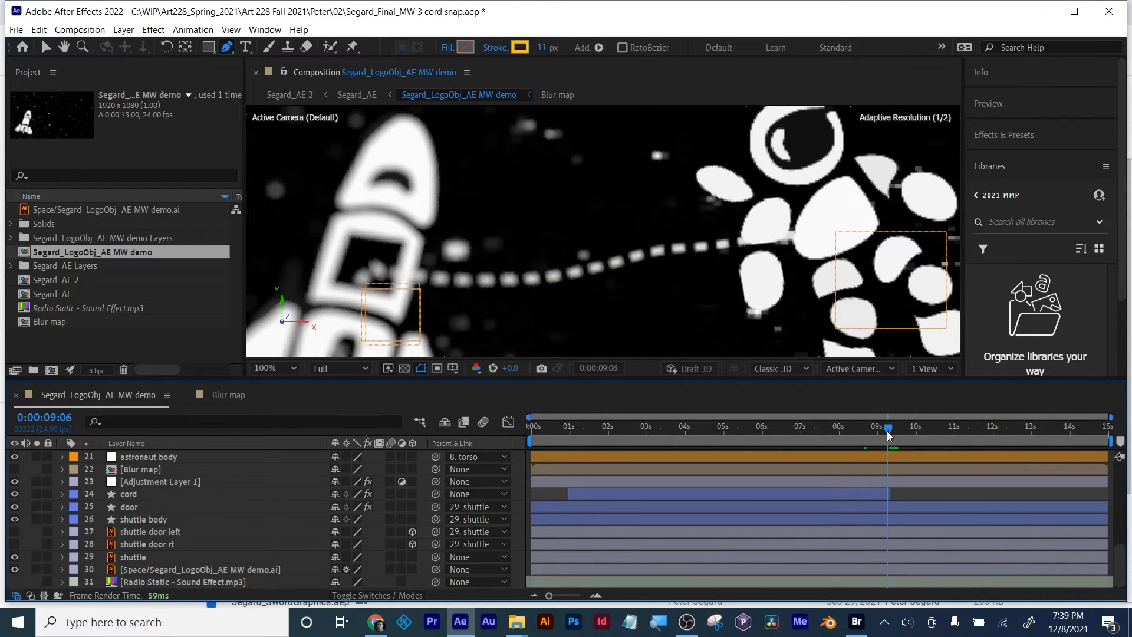
pyautogui.click(890, 431)
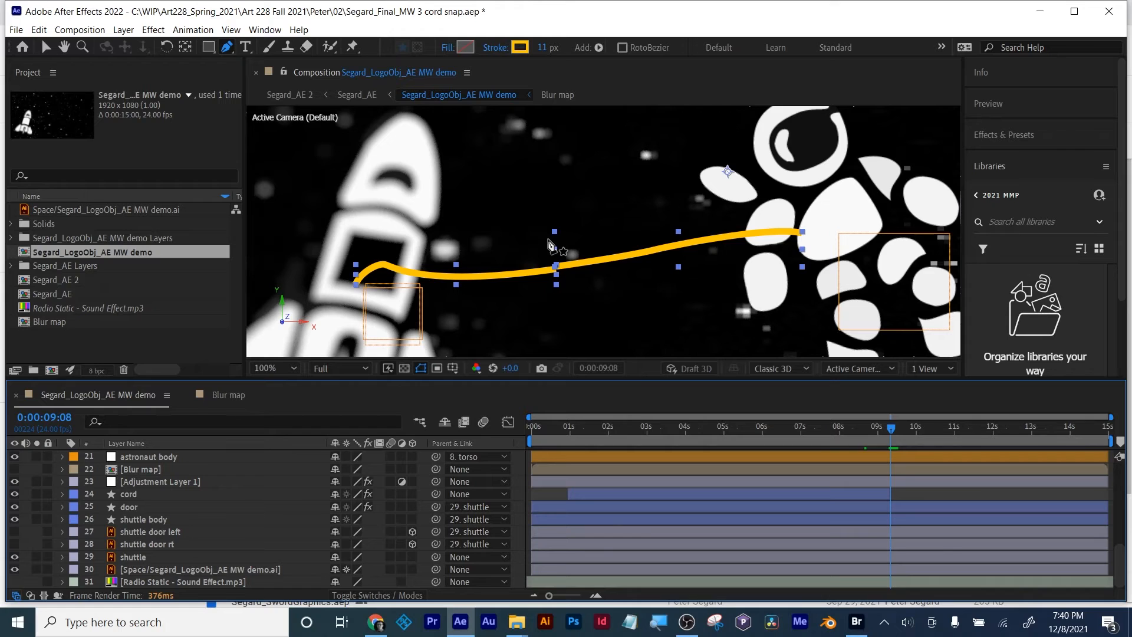
# Expand the shape contents of cord new 2 and set a Path keyframe at 0:00:09:08.
pyautogui.scroll(7, 771, 469)
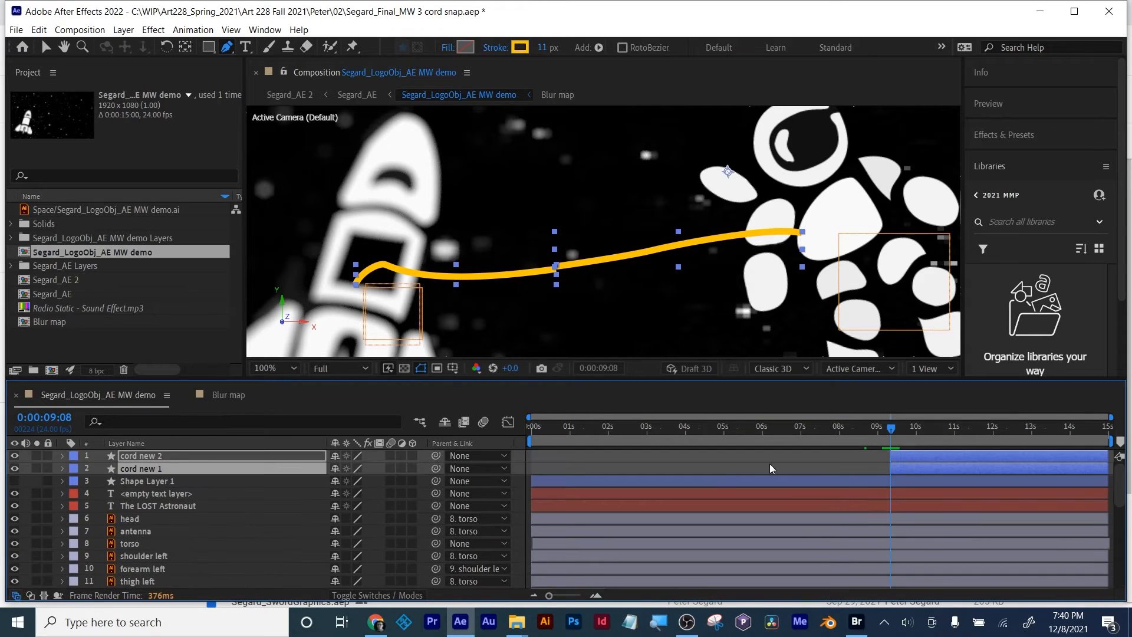
pyautogui.click(62, 468)
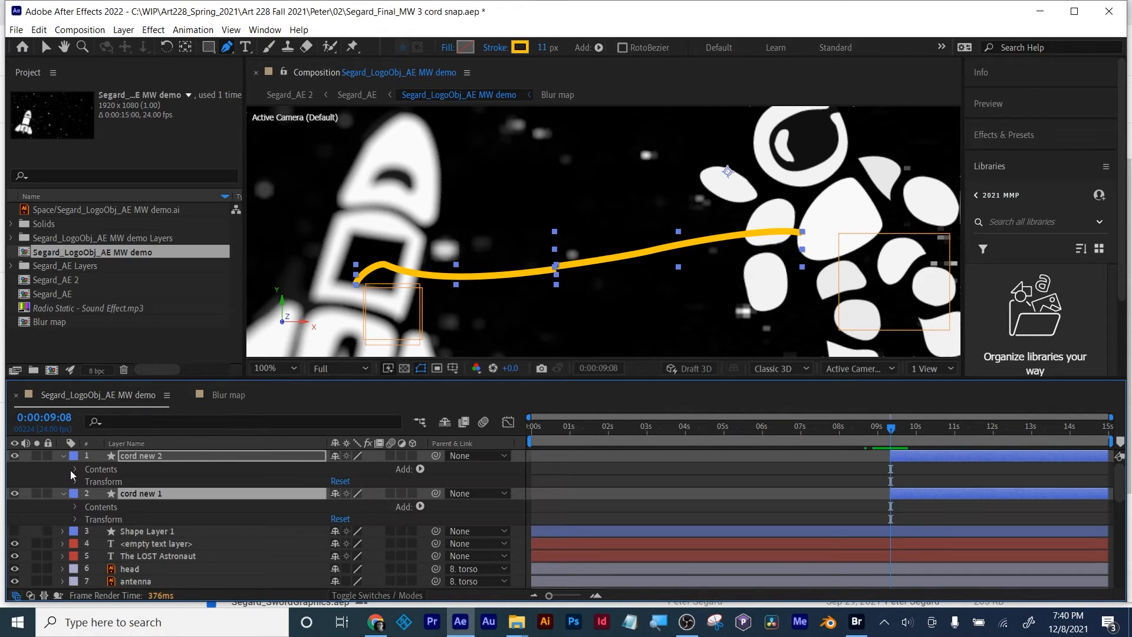
pyautogui.click(76, 468)
pyautogui.click(88, 481)
pyautogui.click(112, 493)
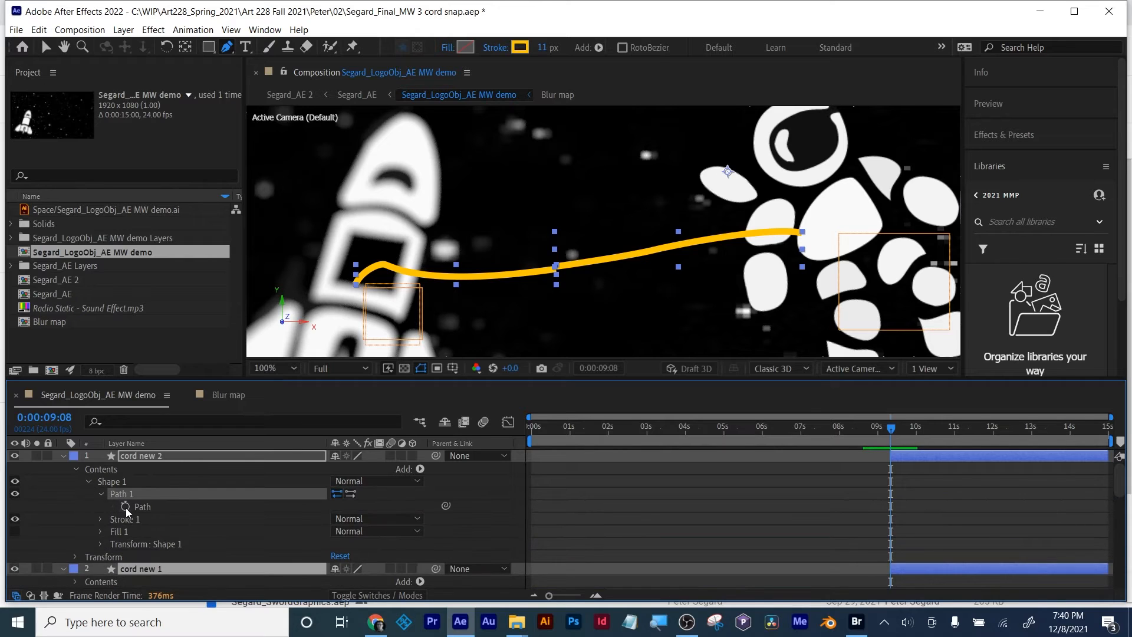
# Expand the shape contents of cord new 1 and set a Path keyframe at 0:00:09:08.
pyautogui.scroll(-3, 210, 522)
pyautogui.click(74, 507)
pyautogui.click(89, 519)
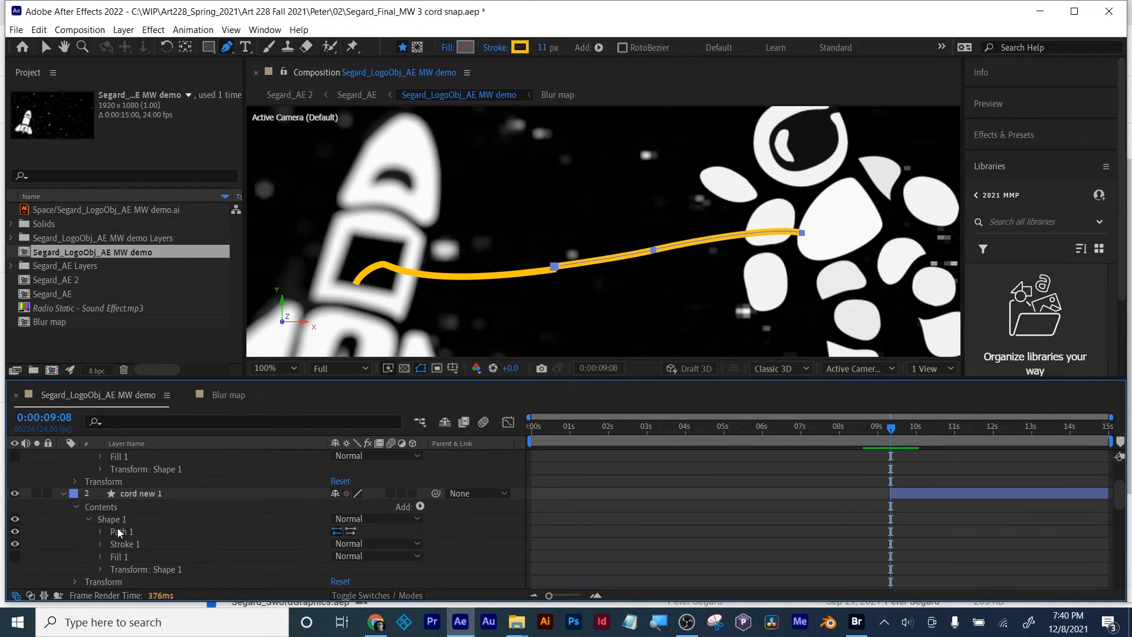
pyautogui.click(101, 531)
pyautogui.click(247, 544)
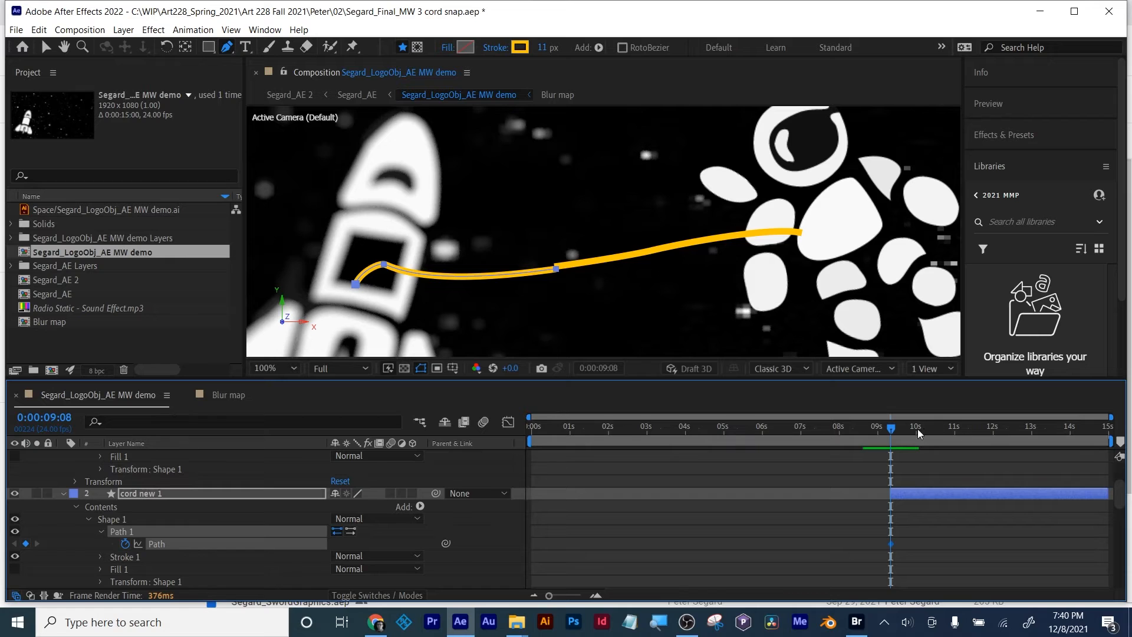
# At 0:00:09:15, add Path keyframes to cord new 2 and cord new 1.
pyautogui.moveTo(893, 430); pyautogui.dragTo(904, 429)
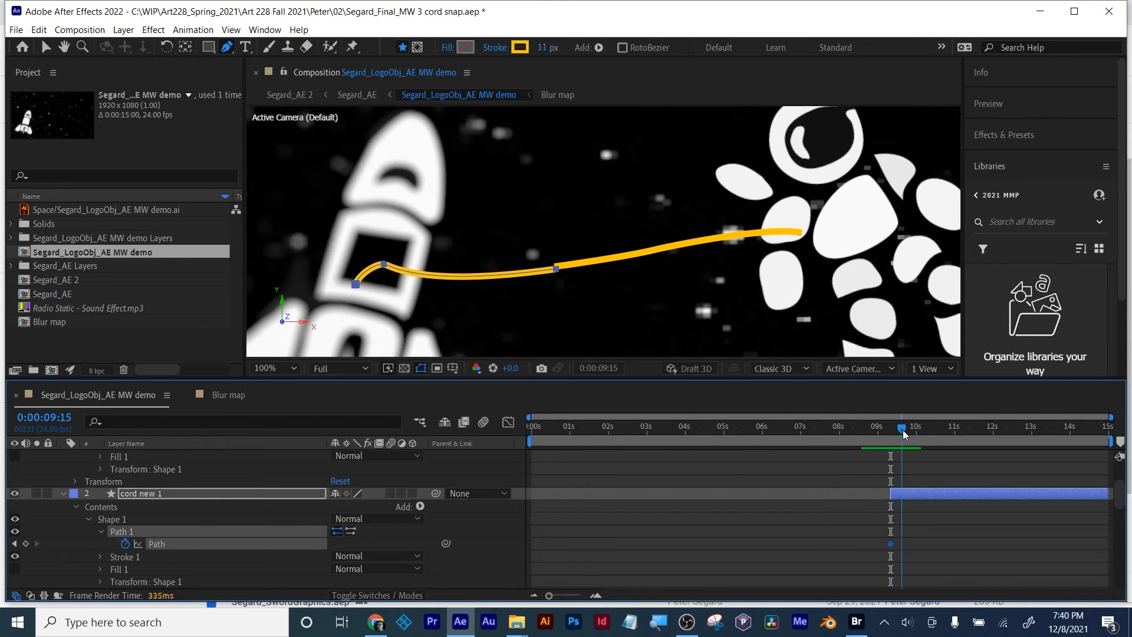
pyautogui.moveTo(1122, 491); pyautogui.dragTo(1123, 477)
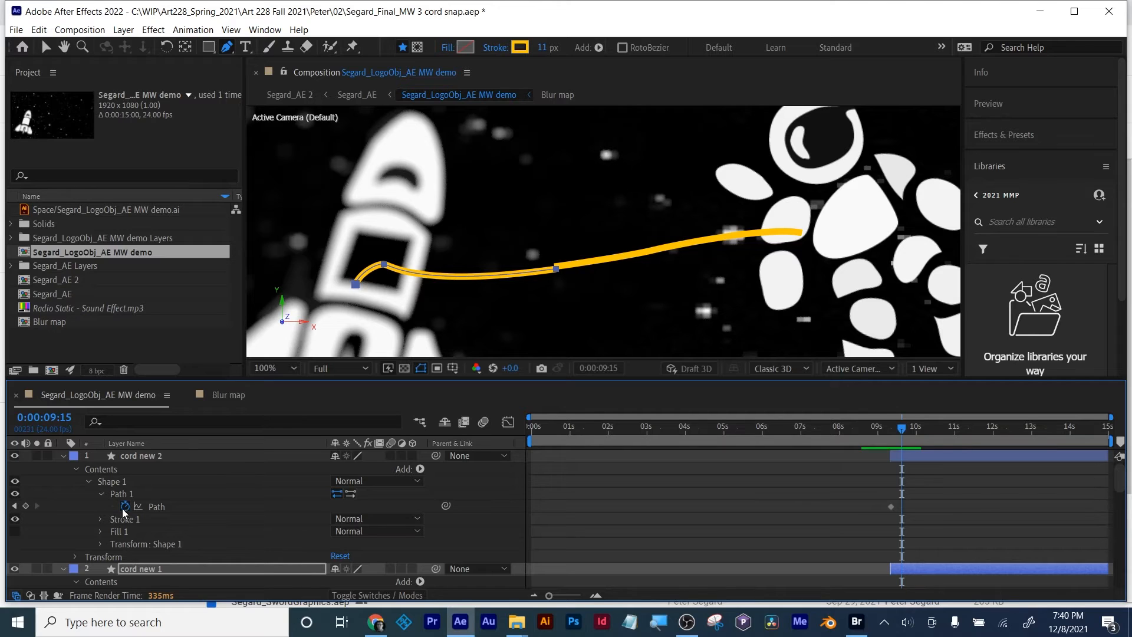
pyautogui.click(25, 506)
pyautogui.scroll(-2, 192, 497)
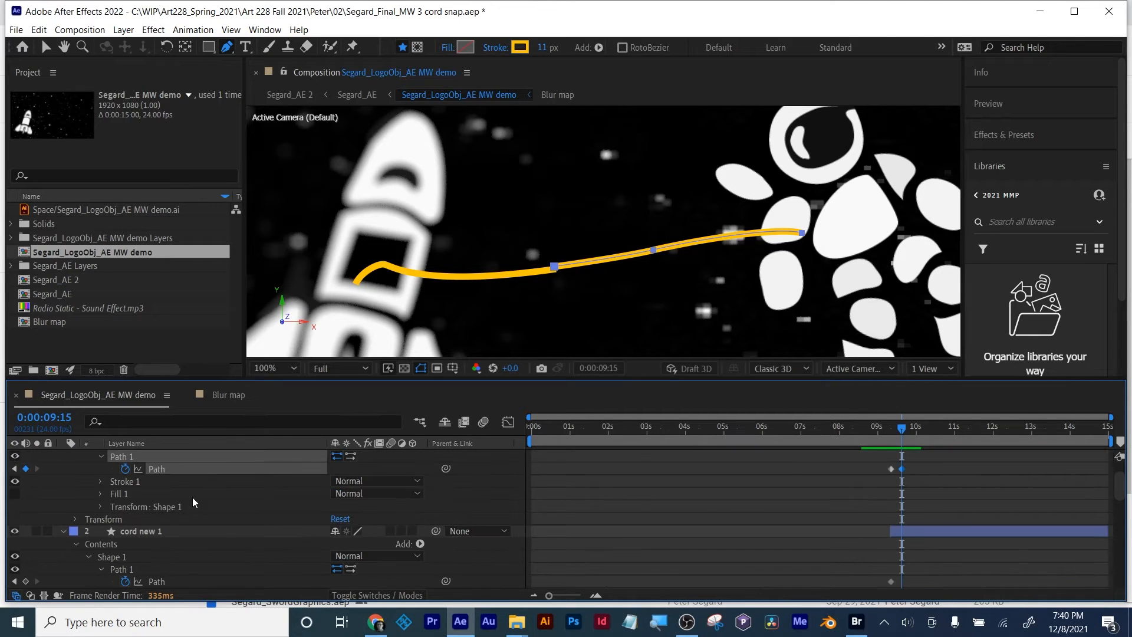
pyautogui.click(24, 544)
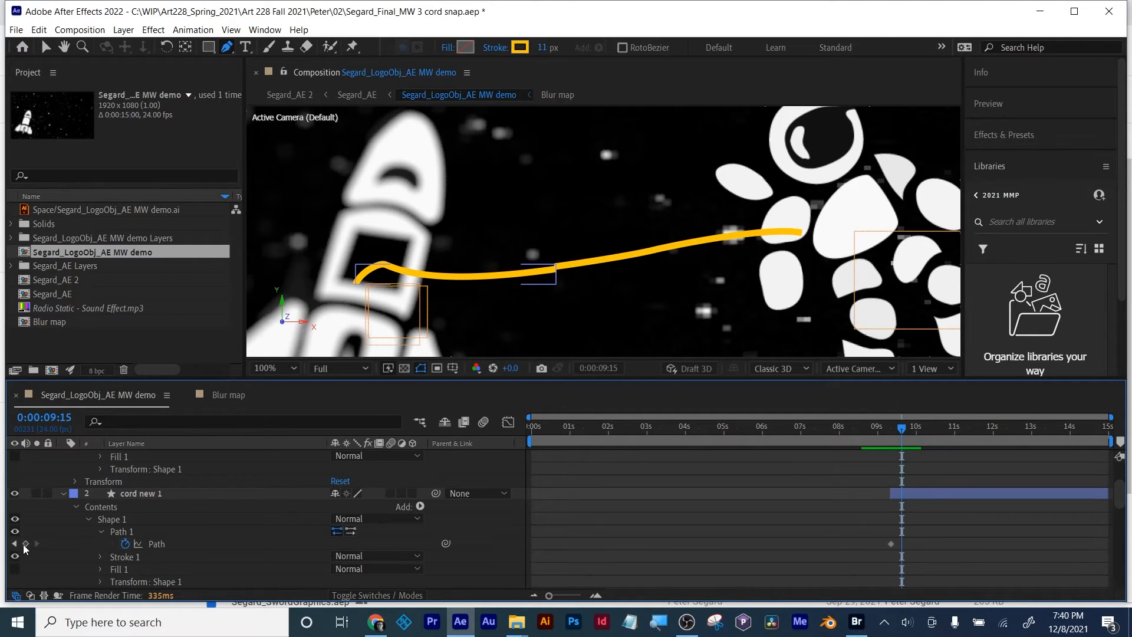
# At 0:00:09:15, pull the free end of cord new 1 down and curve its path into an arc.
pyautogui.click(26, 543)
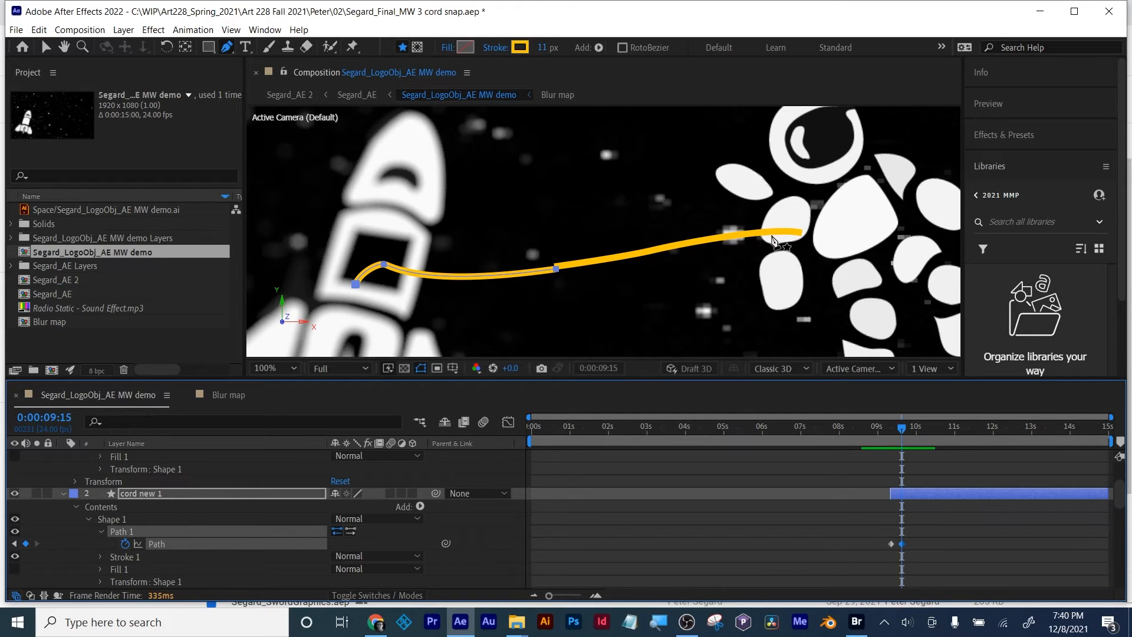
pyautogui.click(556, 269)
pyautogui.moveTo(556, 269); pyautogui.dragTo(556, 296)
pyautogui.moveTo(640, 283); pyautogui.dragTo(619, 352)
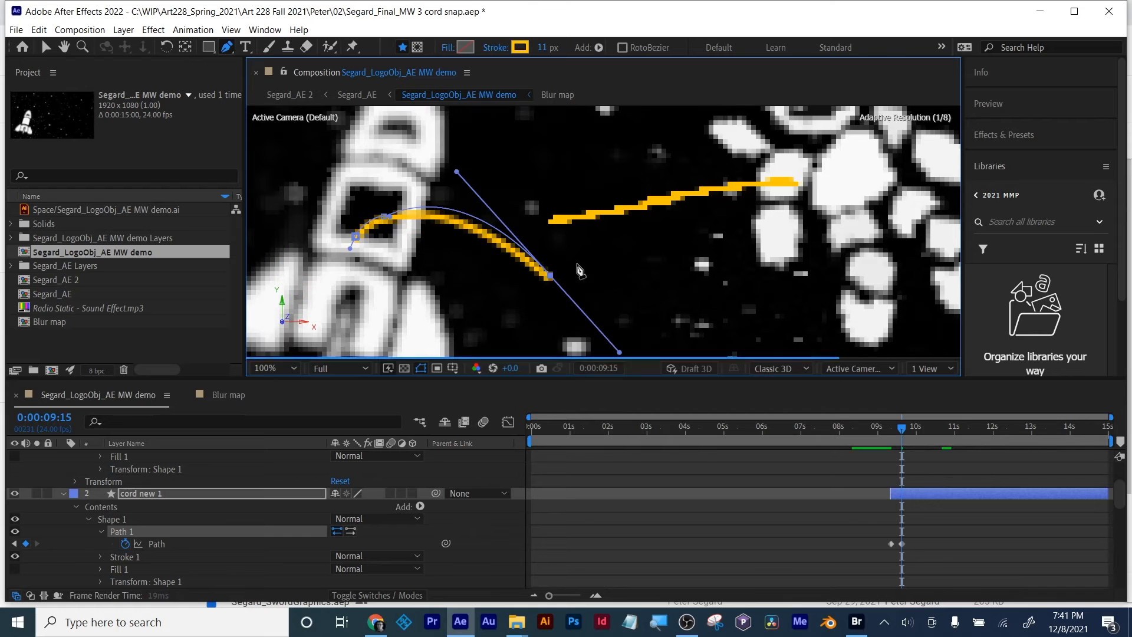
pyautogui.click(565, 221)
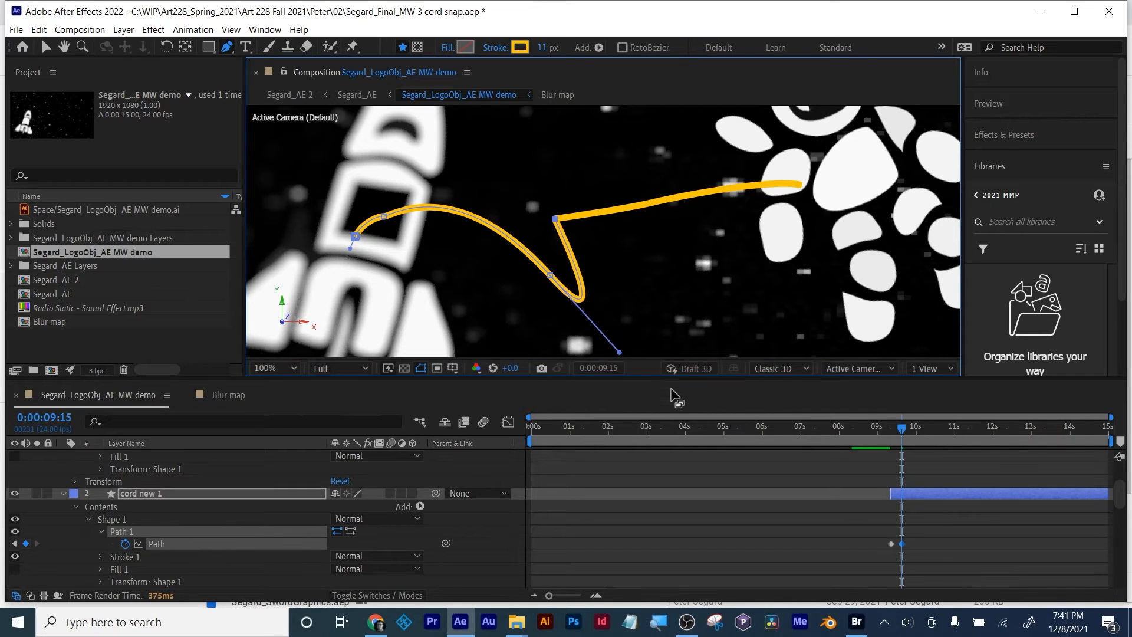
pyautogui.hotkey('ctrl', 'z')
# At the 0:00:09:15 Path keyframe, reshape cord new 2 into a wavy curve with the Selection tool.
pyautogui.scroll(2, 855, 478)
pyautogui.click(902, 506)
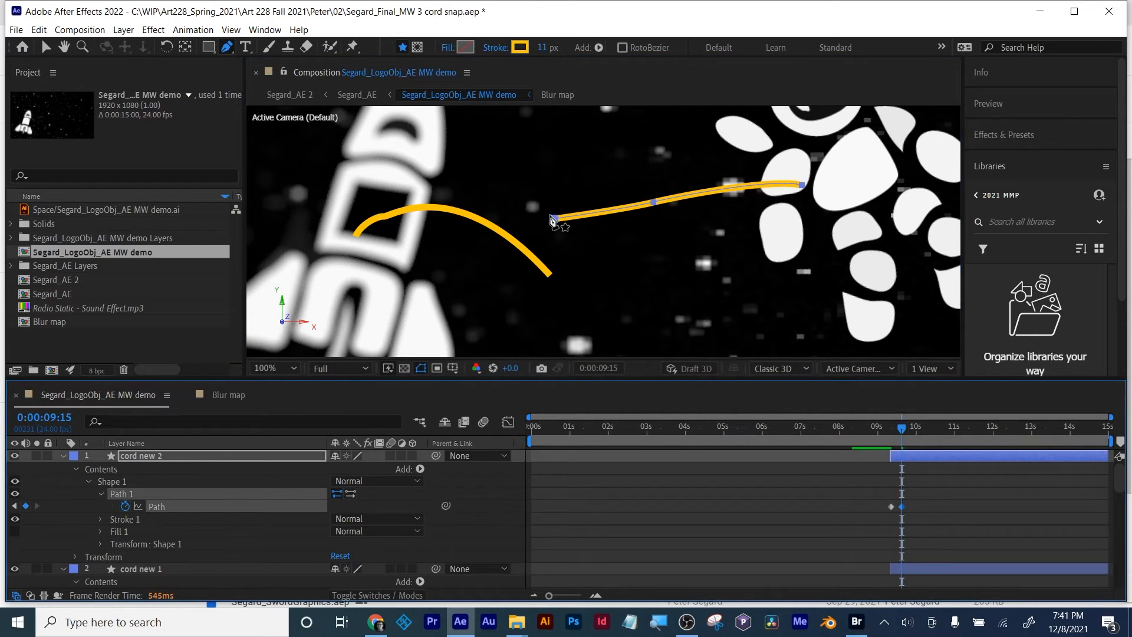
pyautogui.click(550, 217)
pyautogui.moveTo(654, 202)
pyautogui.mouseDown()
pyautogui.moveTo(654, 192)
pyautogui.moveTo(661, 214)
pyautogui.mouseUp()
pyautogui.hotkey('ctrl', 'z')
pyautogui.click(46, 50)
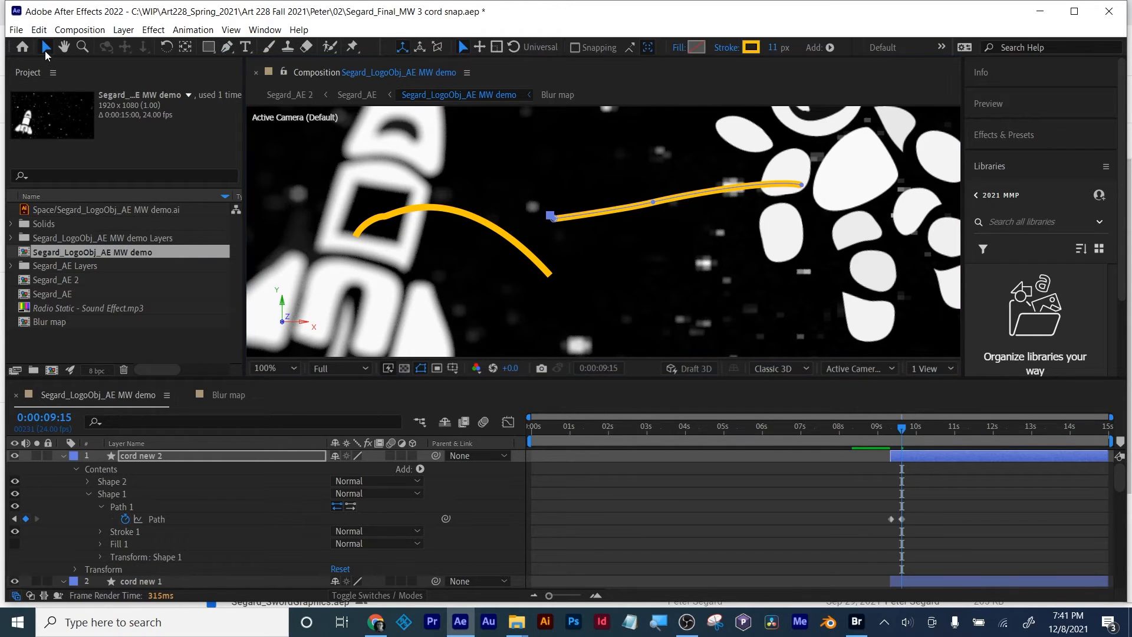
pyautogui.click(550, 217)
pyautogui.hotkey('ctrl', 'z')
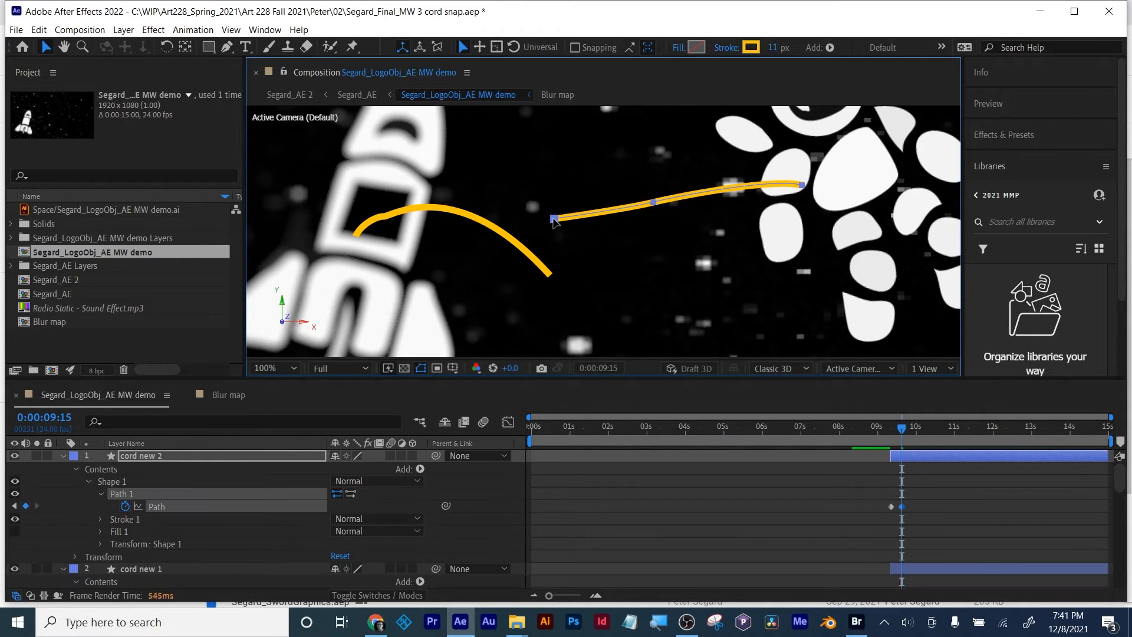
pyautogui.moveTo(556, 217); pyautogui.dragTo(632, 194)
# Deselect the cord shape and switch to the Standard workspace layout.
pyautogui.moveTo(902, 428)
pyautogui.mouseDown()
pyautogui.moveTo(879, 433)
pyautogui.moveTo(924, 425)
pyautogui.mouseUp()
pyautogui.scroll(-2, 813, 272)
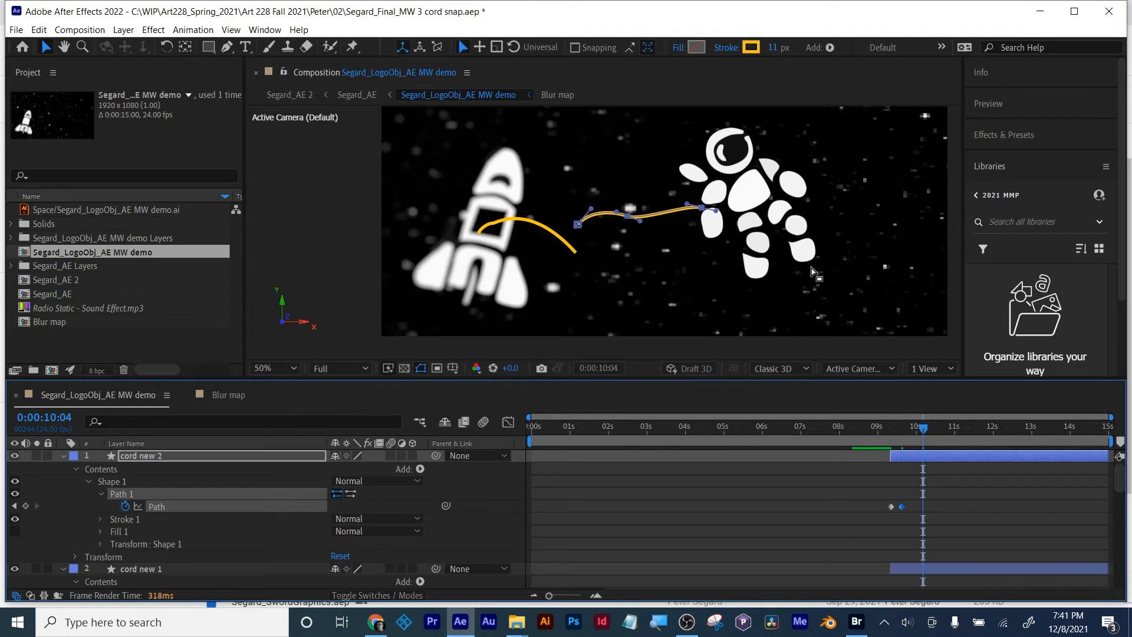
pyautogui.click(596, 276)
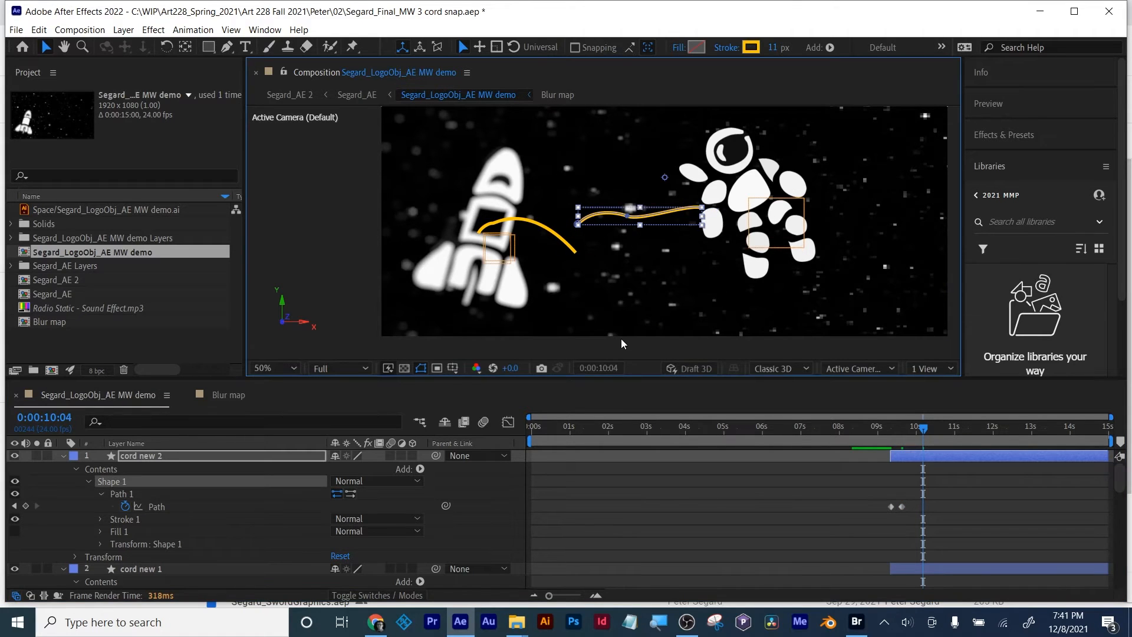
pyautogui.rightClick(614, 313)
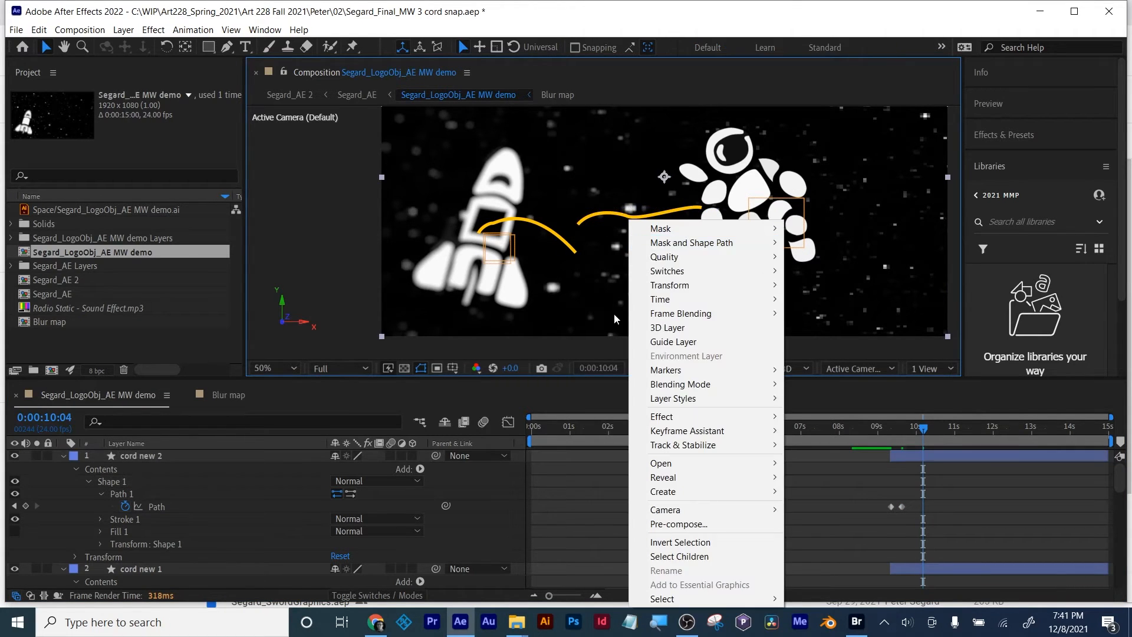
pyautogui.click(894, 550)
pyautogui.hotkey('shift', 'F12')
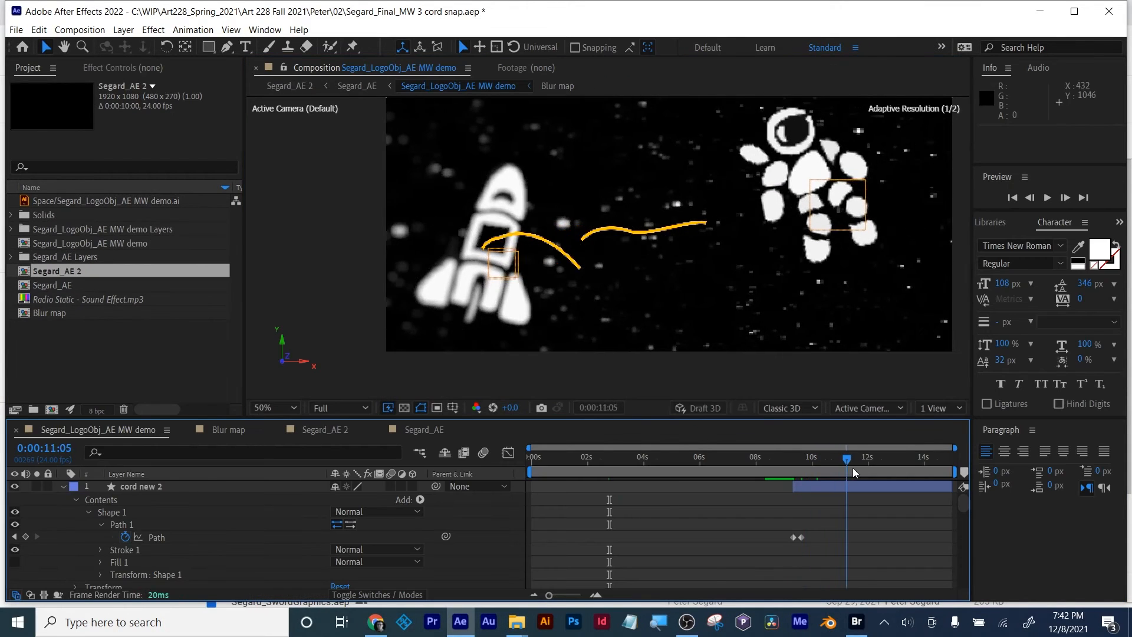
# Add a Path keyframe to cord new 1 at 0:00:11:11 and reshape the cord to hang down from the shuttle.
pyautogui.scroll(-10, 184, 570)
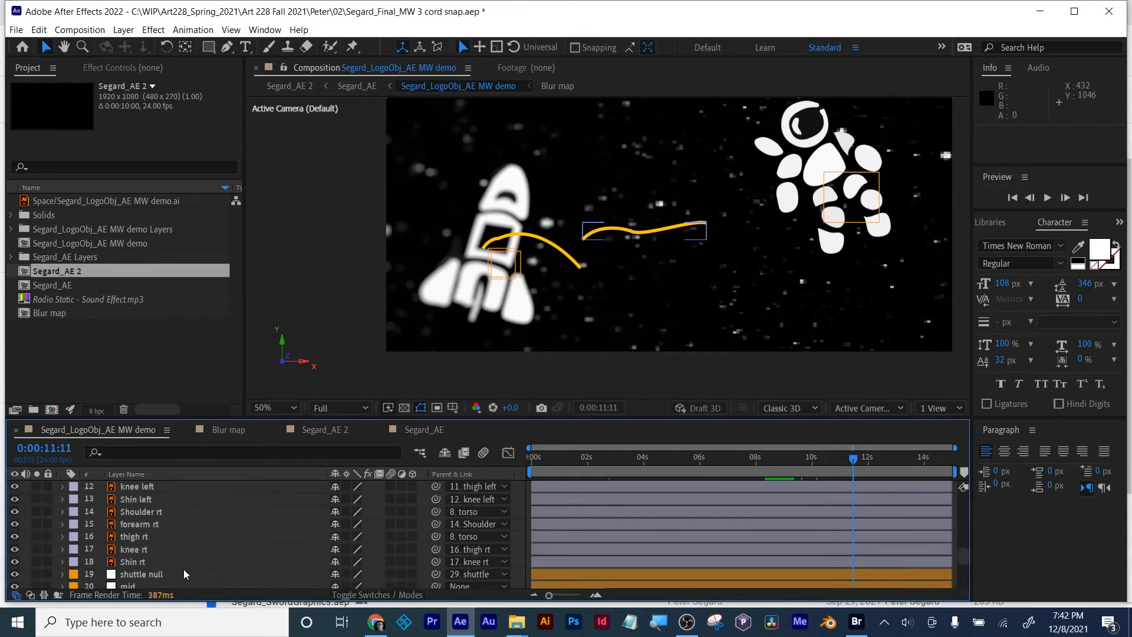
pyautogui.scroll(10, 184, 570)
pyautogui.scroll(-3, 183, 570)
pyautogui.click(25, 499)
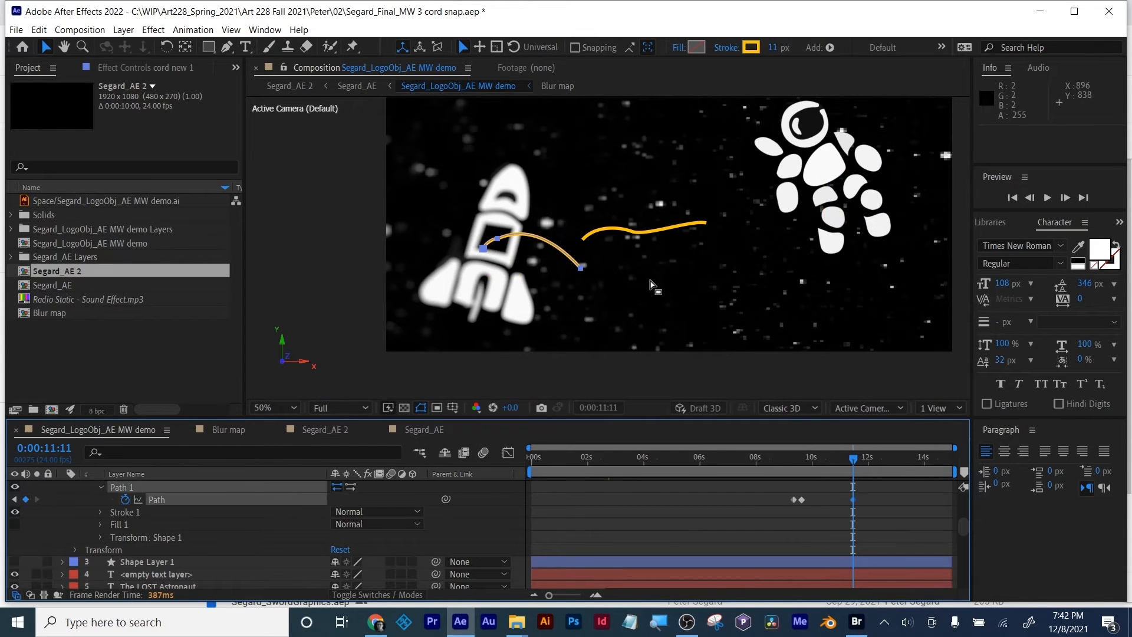
pyautogui.click(581, 269)
pyautogui.moveTo(582, 268); pyautogui.dragTo(575, 317)
pyautogui.moveTo(526, 267); pyautogui.dragTo(501, 270)
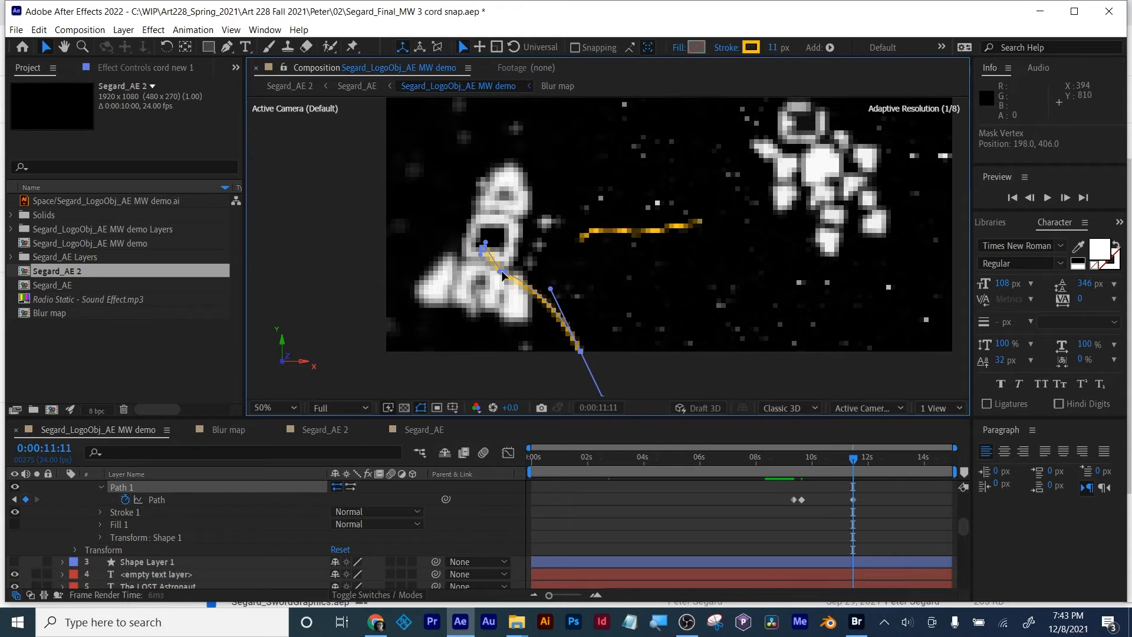
# Add a Path keyframe to cord new 2 at 0:00:11:11 and stretch its attached end up to the astronaut's torso.
pyautogui.scroll(-5, 902, 530)
pyautogui.scroll(8, 902, 531)
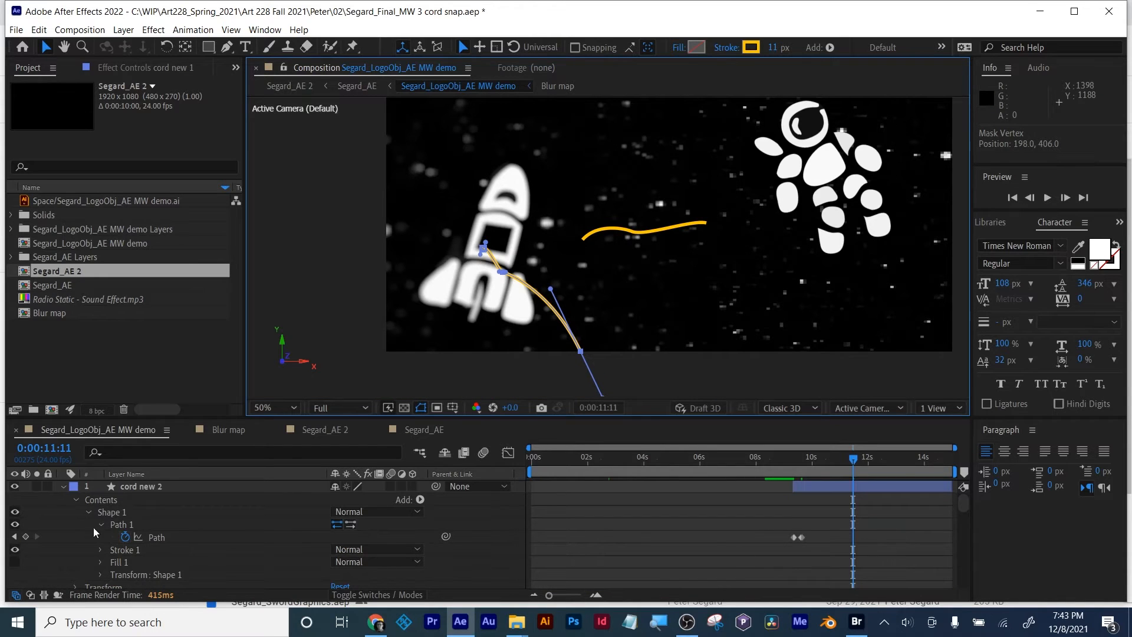
pyautogui.click(25, 537)
pyautogui.moveTo(706, 223); pyautogui.dragTo(804, 172)
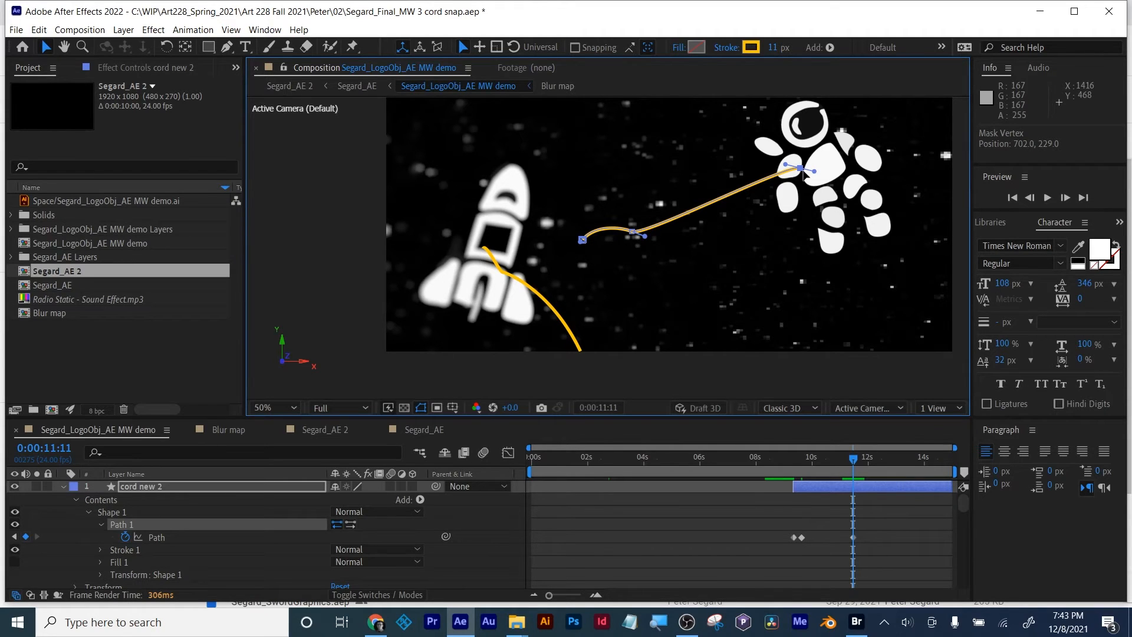
# Run the Create Nulls From Paths script on cord new 2's Path with the Points Follow Nulls option.
pyautogui.rightClick(160, 540)
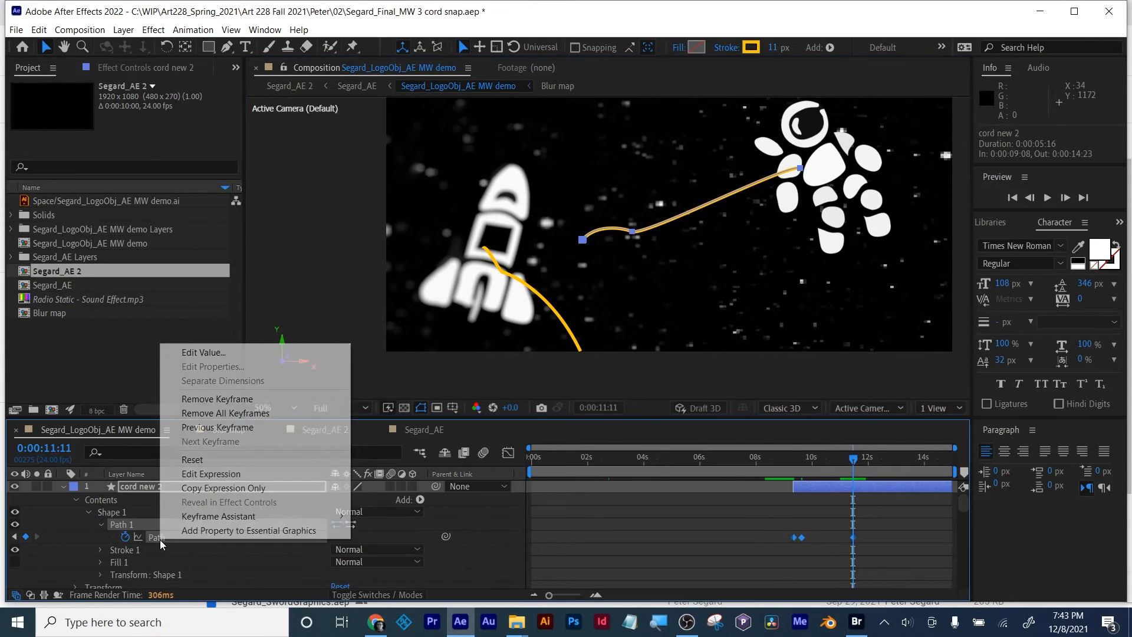
pyautogui.click(151, 543)
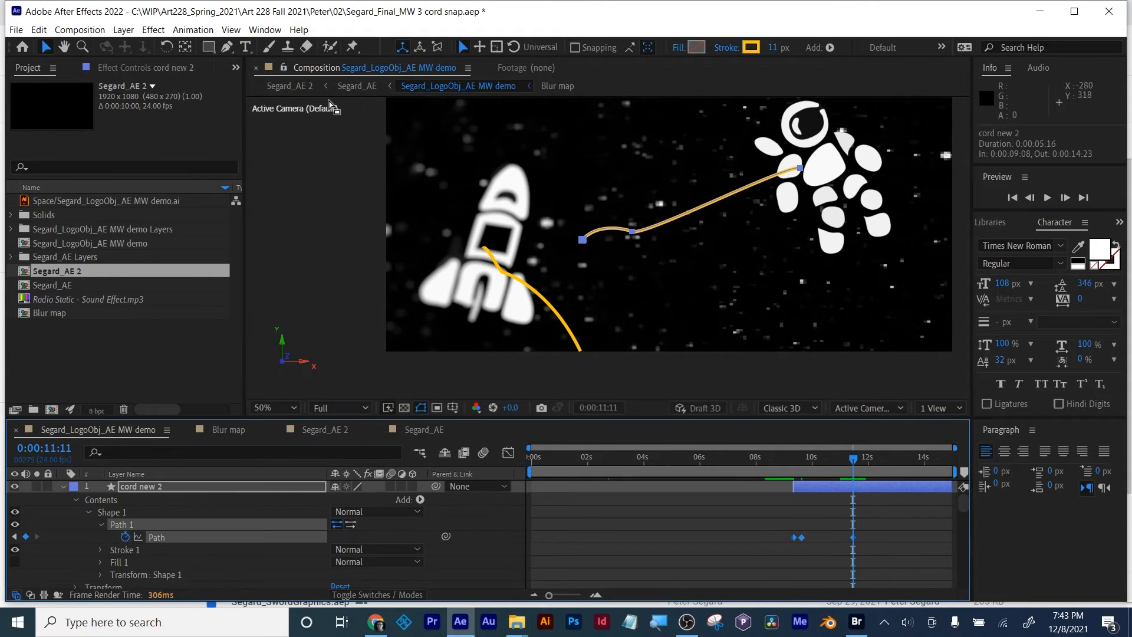
pyautogui.click(263, 31)
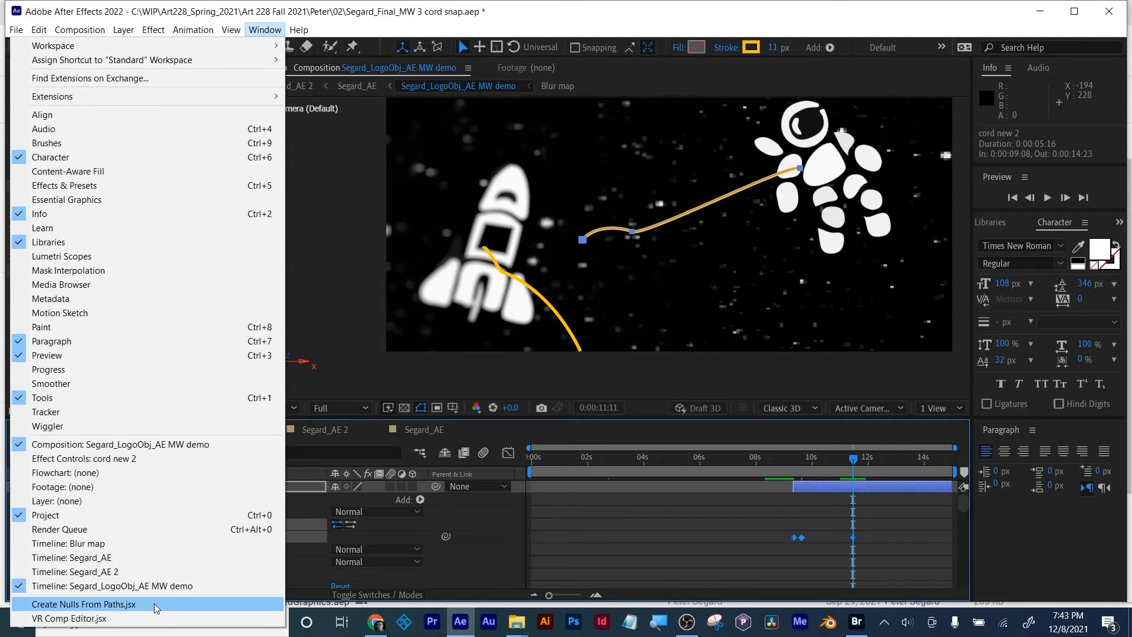
pyautogui.click(135, 608)
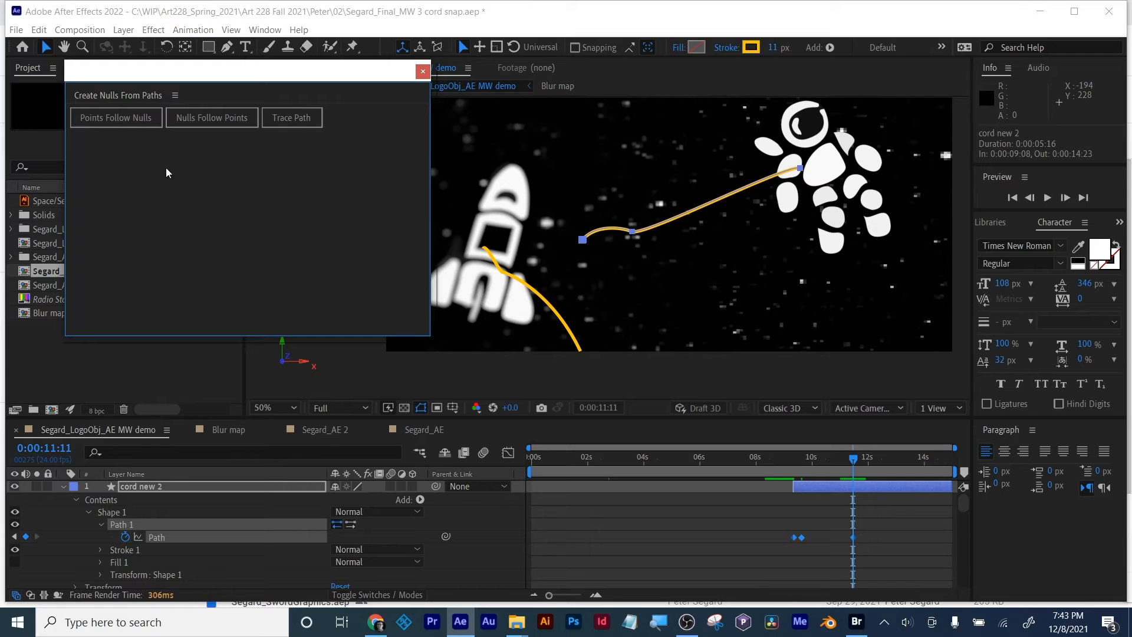
pyautogui.click(114, 122)
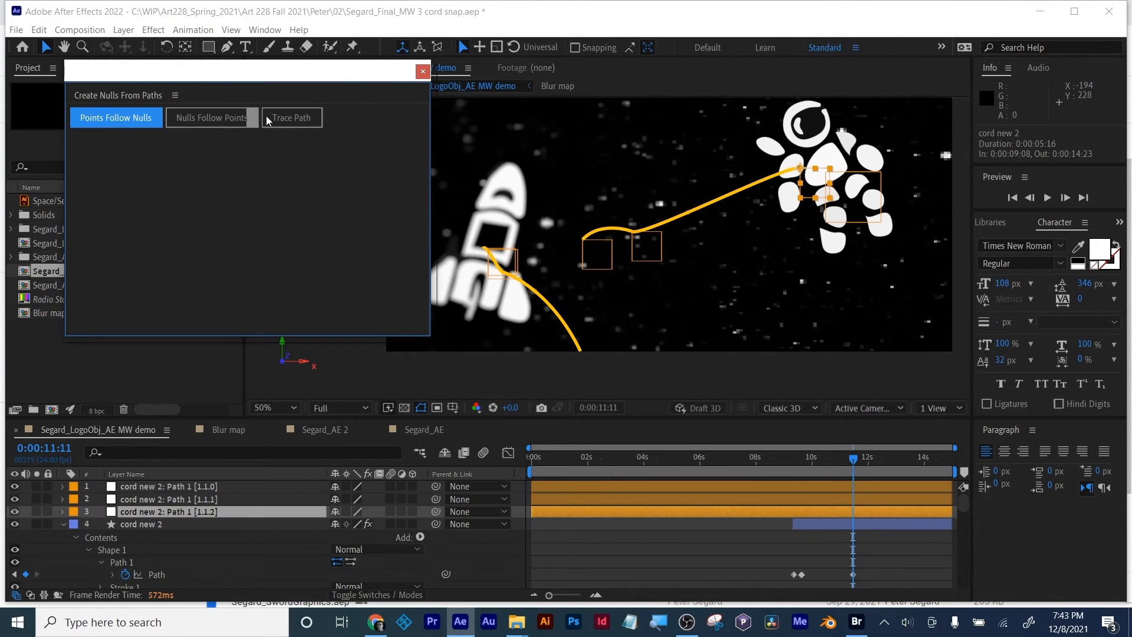
pyautogui.click(419, 73)
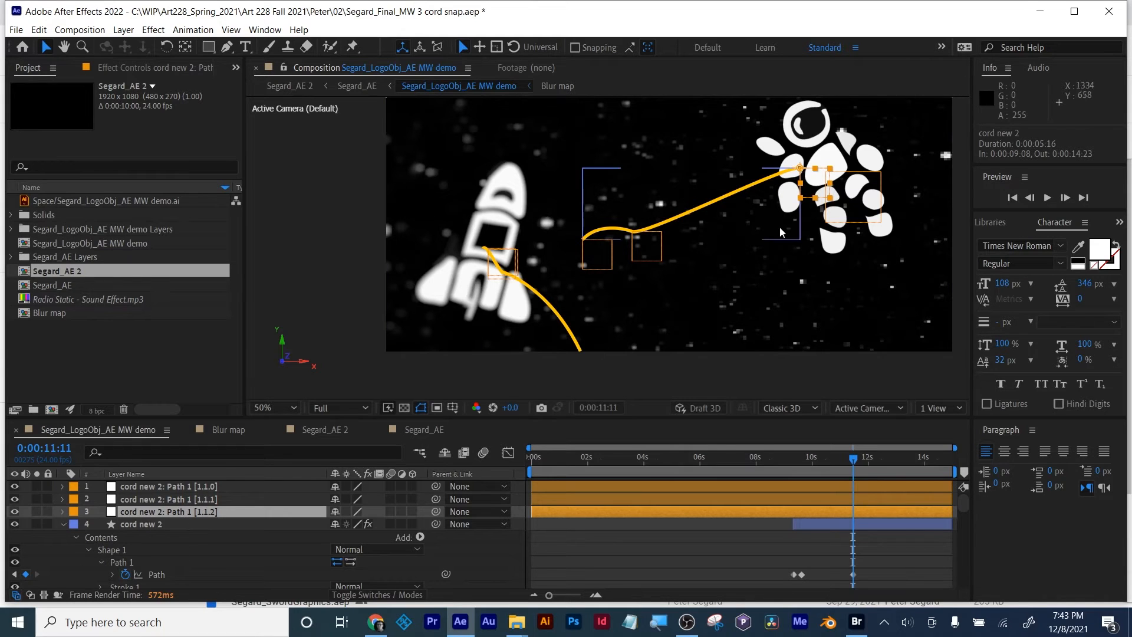
# Parent the null cord new 2: Path 1 [1.1.2] to 11. torso and scrub back to 0:00:11:08 to check the attachment.
pyautogui.click(458, 511)
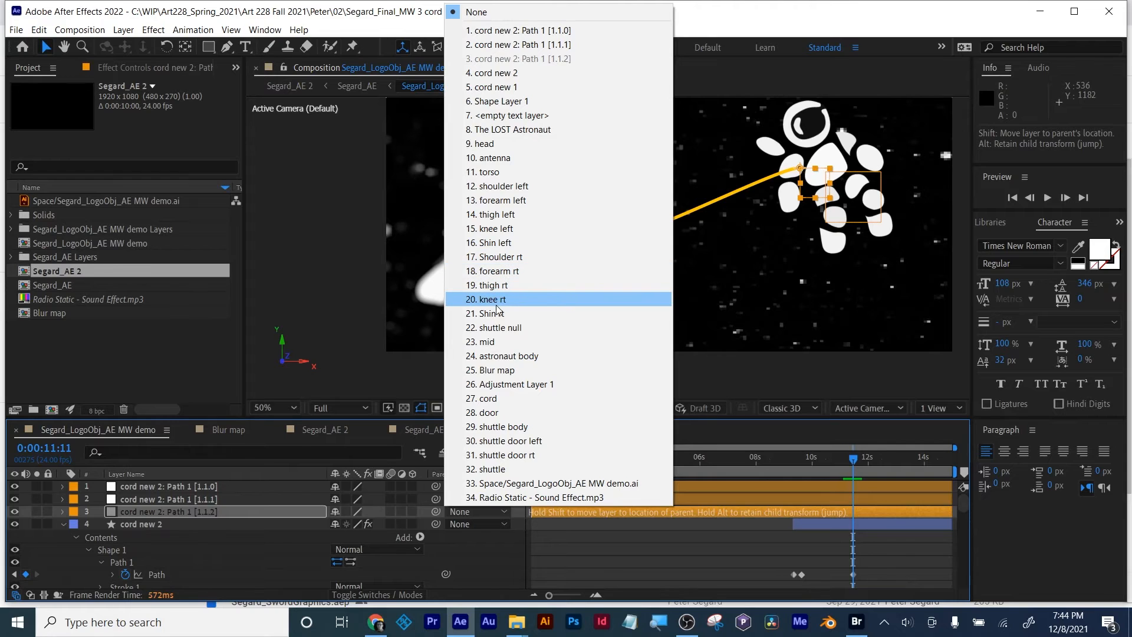
pyautogui.click(495, 180)
pyautogui.moveTo(850, 468)
pyautogui.mouseDown()
pyautogui.moveTo(816, 468)
pyautogui.moveTo(902, 462)
pyautogui.moveTo(816, 468)
pyautogui.moveTo(850, 465)
pyautogui.mouseUp()
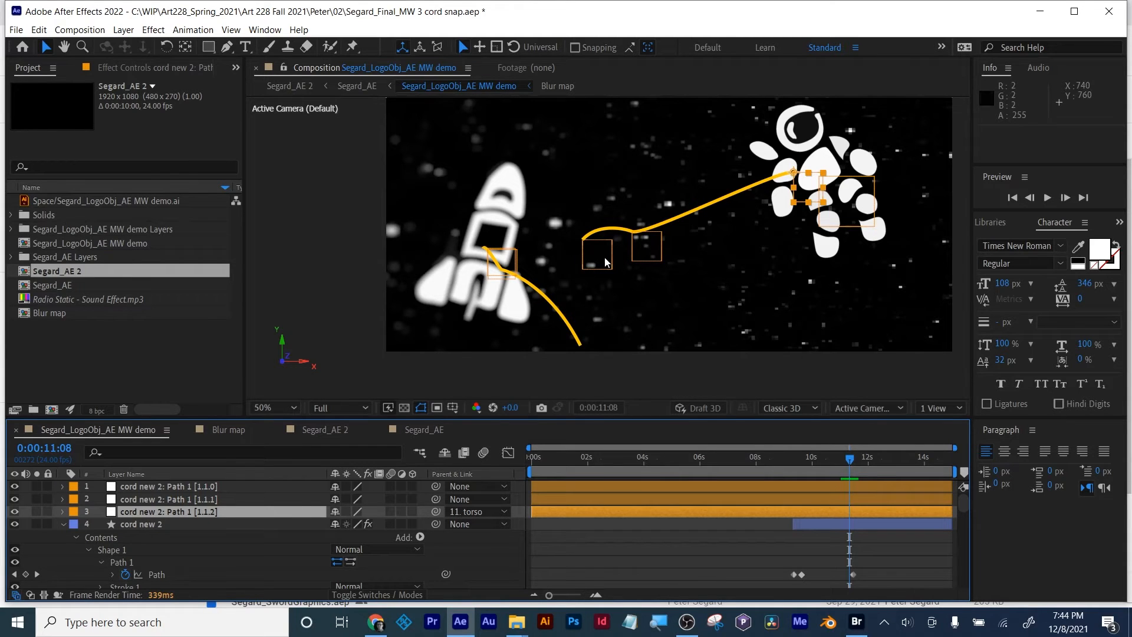
pyautogui.click(357, 621)
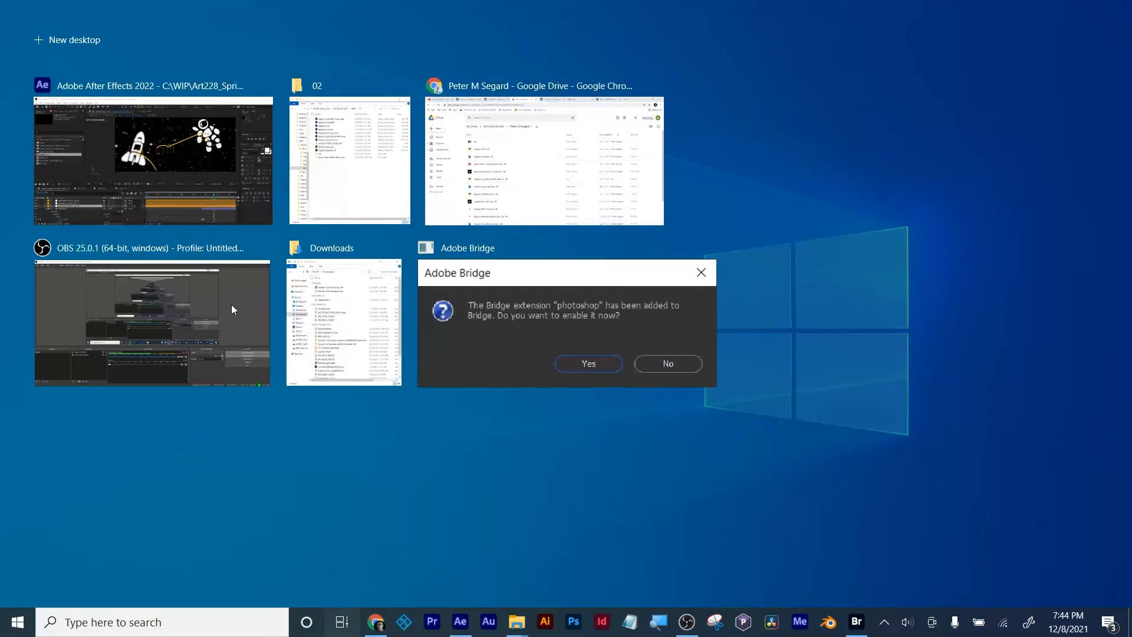
pyautogui.click(194, 123)
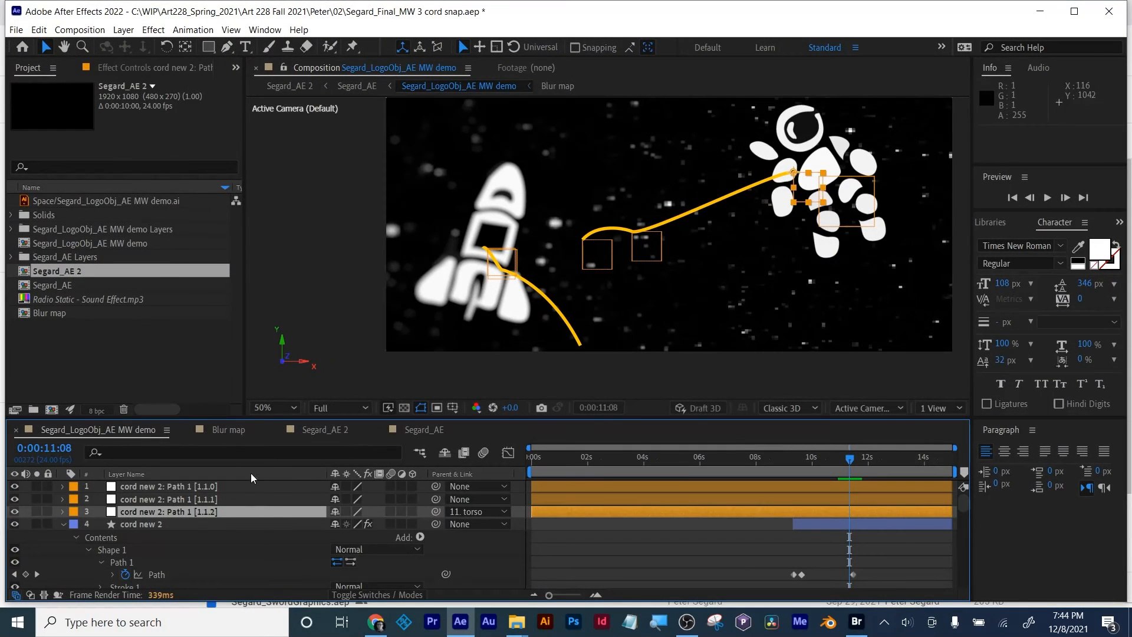
# Try parenting the nulls cord new 2: Path 1 [1.1.1] and [1.1.0] to 11. torso as well.
pyautogui.click(206, 500)
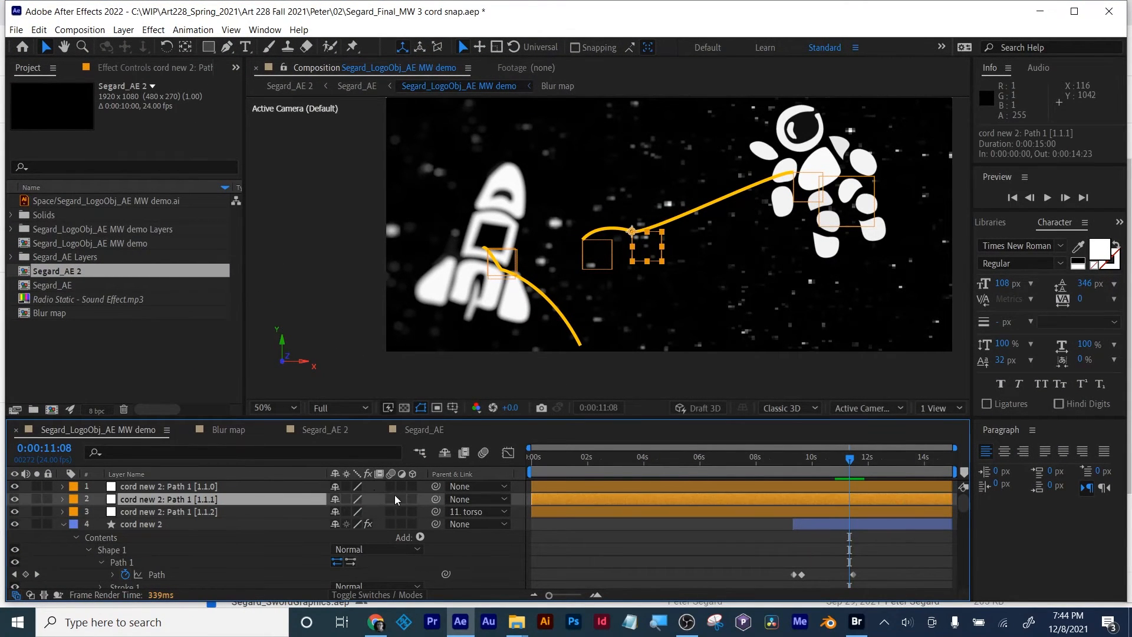
pyautogui.click(487, 501)
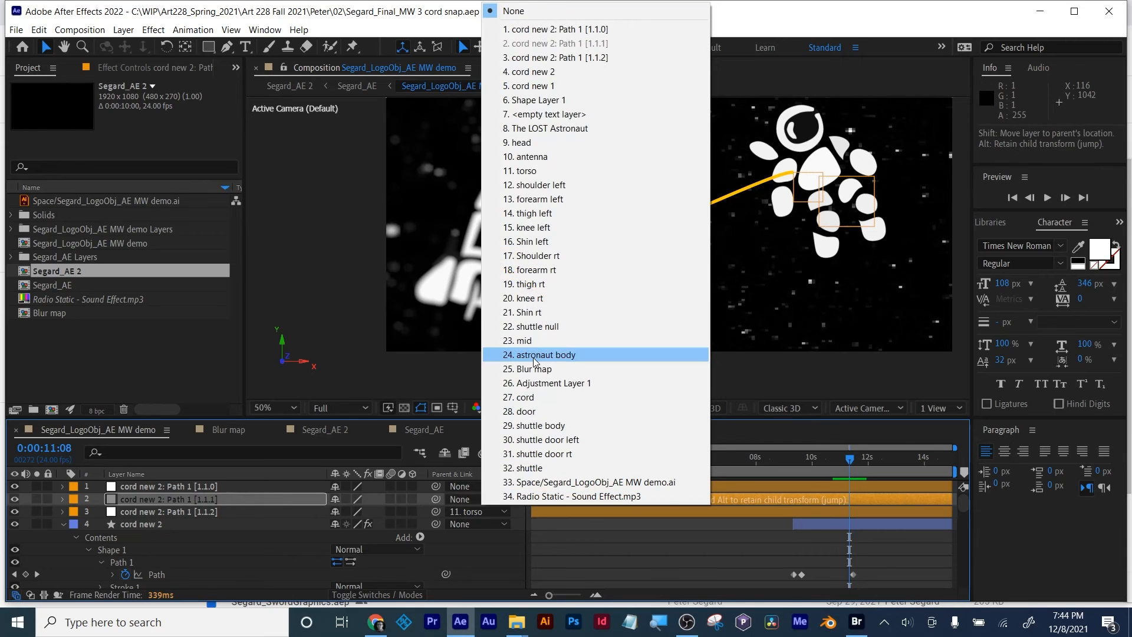
pyautogui.click(528, 171)
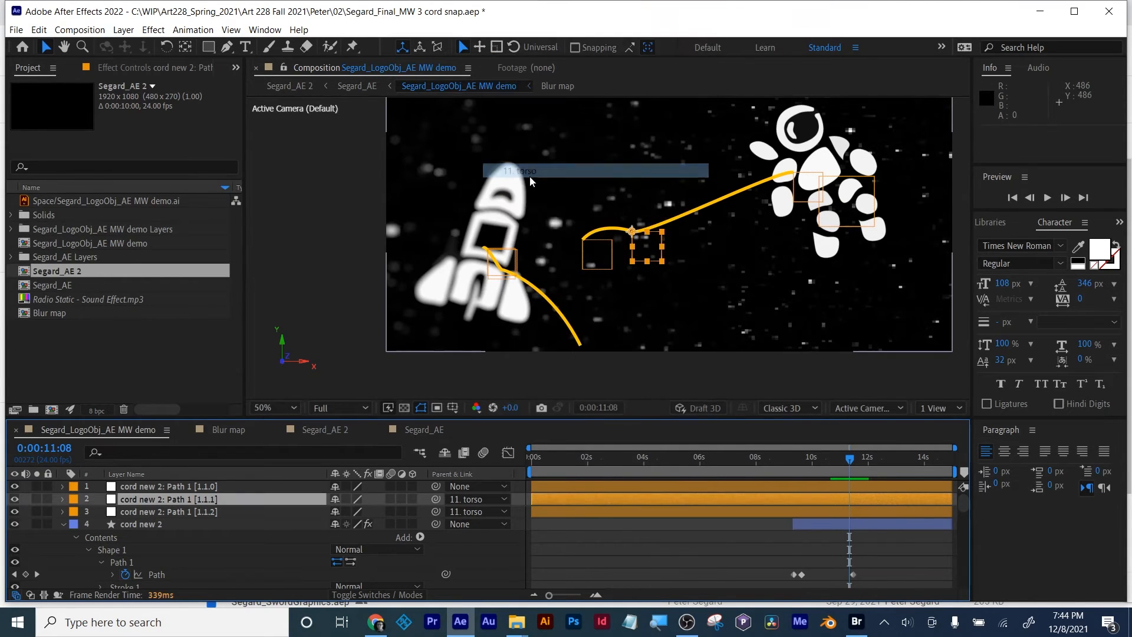
pyautogui.click(475, 486)
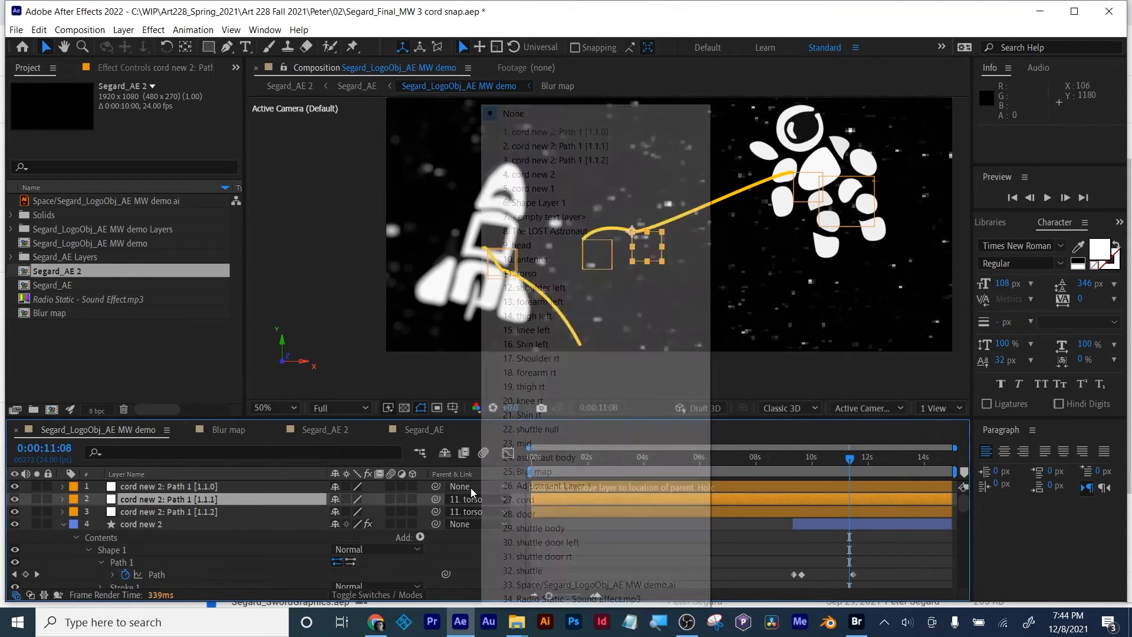
pyautogui.click(527, 273)
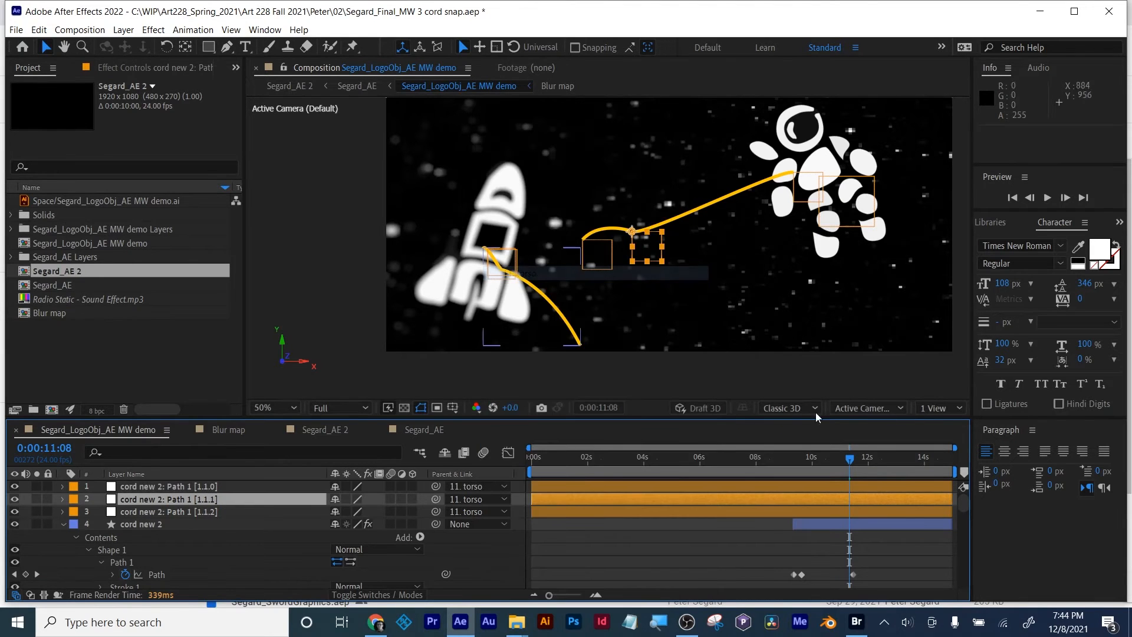
# Scrub to 0:00:10:18, 0:00:09:03 and 0:00:09:16 to check how the cord moves with the astronaut.
pyautogui.moveTo(851, 461)
pyautogui.mouseDown()
pyautogui.moveTo(806, 464)
pyautogui.moveTo(833, 463)
pyautogui.mouseUp()
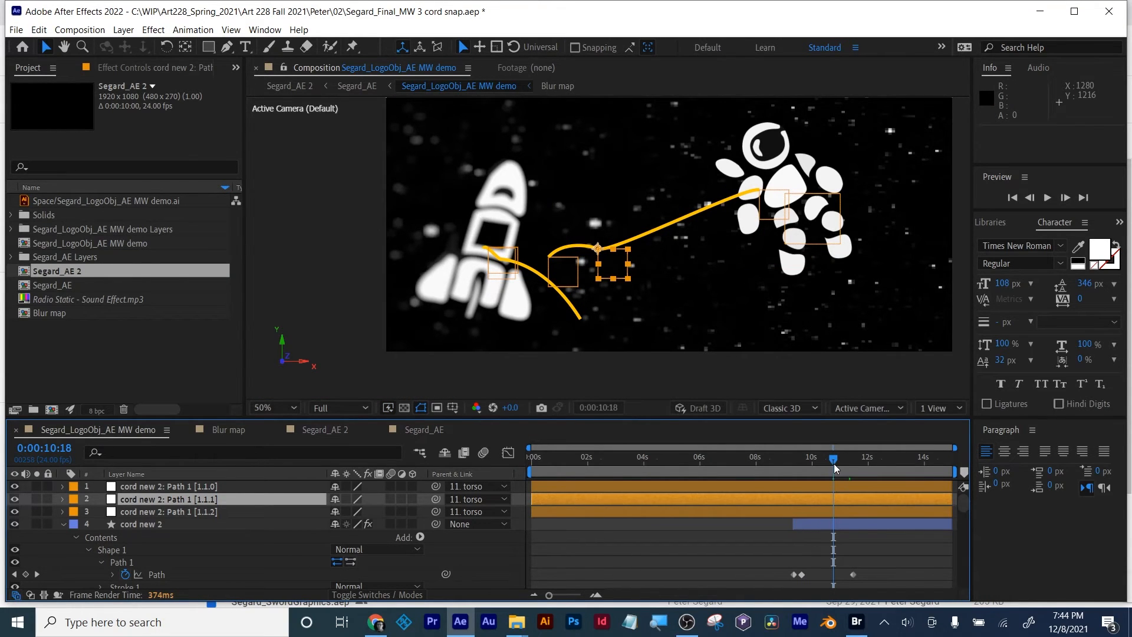
pyautogui.moveTo(833, 463); pyautogui.dragTo(787, 442)
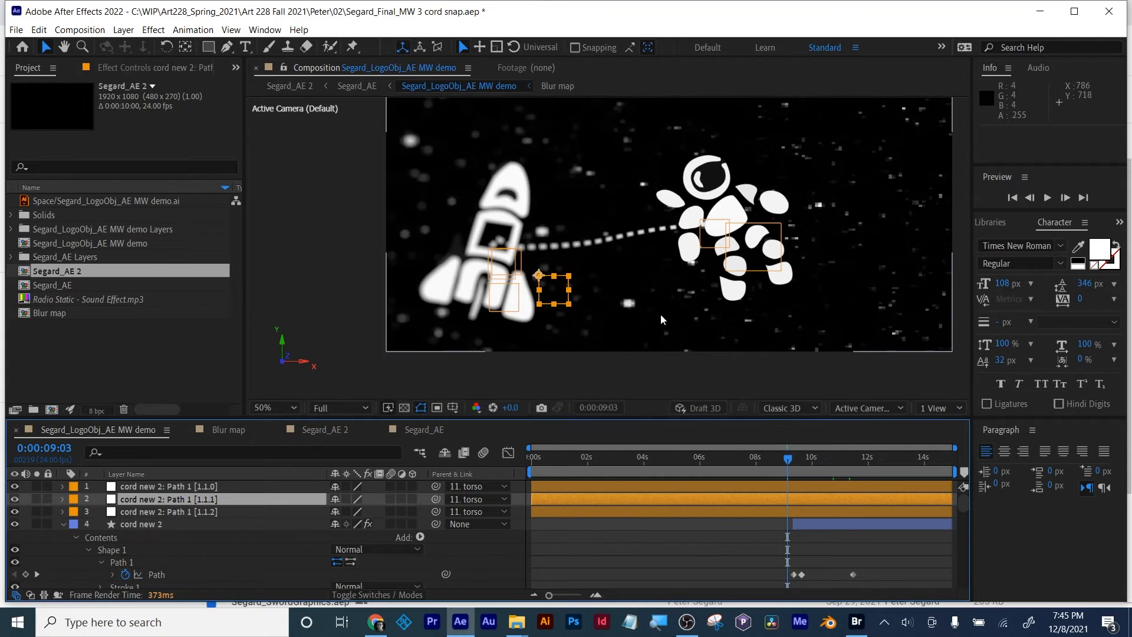
pyautogui.moveTo(789, 460); pyautogui.dragTo(803, 459)
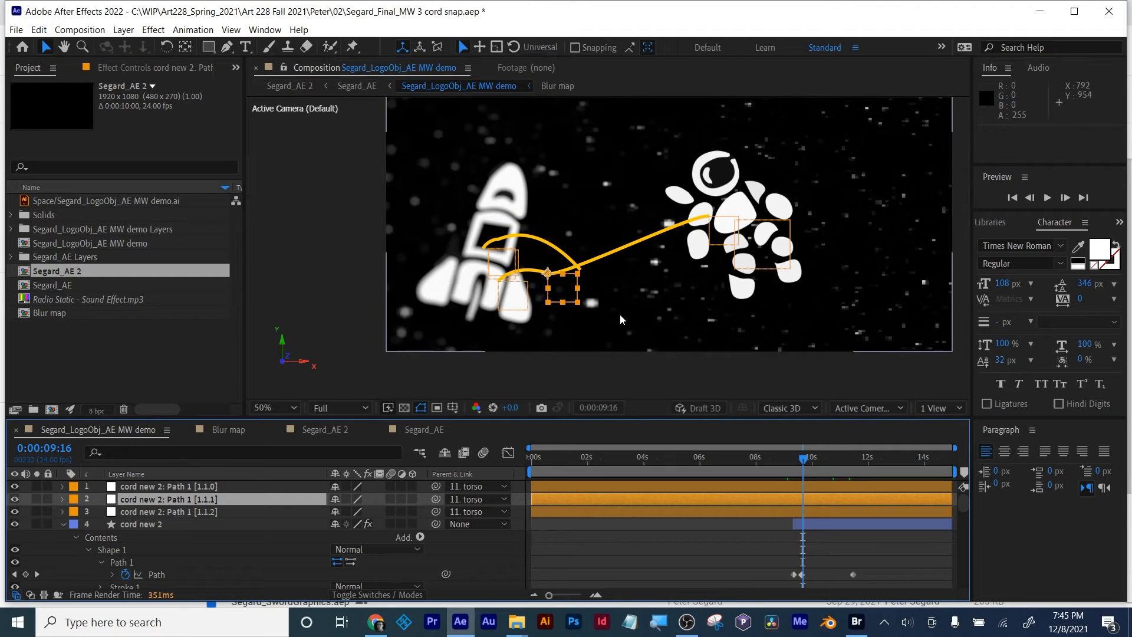
# Undo the torso parenting of nulls [1.1.1] and [1.1.0], keeping null [1.1.2] parented to 11. torso.
pyautogui.hotkey('ctrl', 'z')
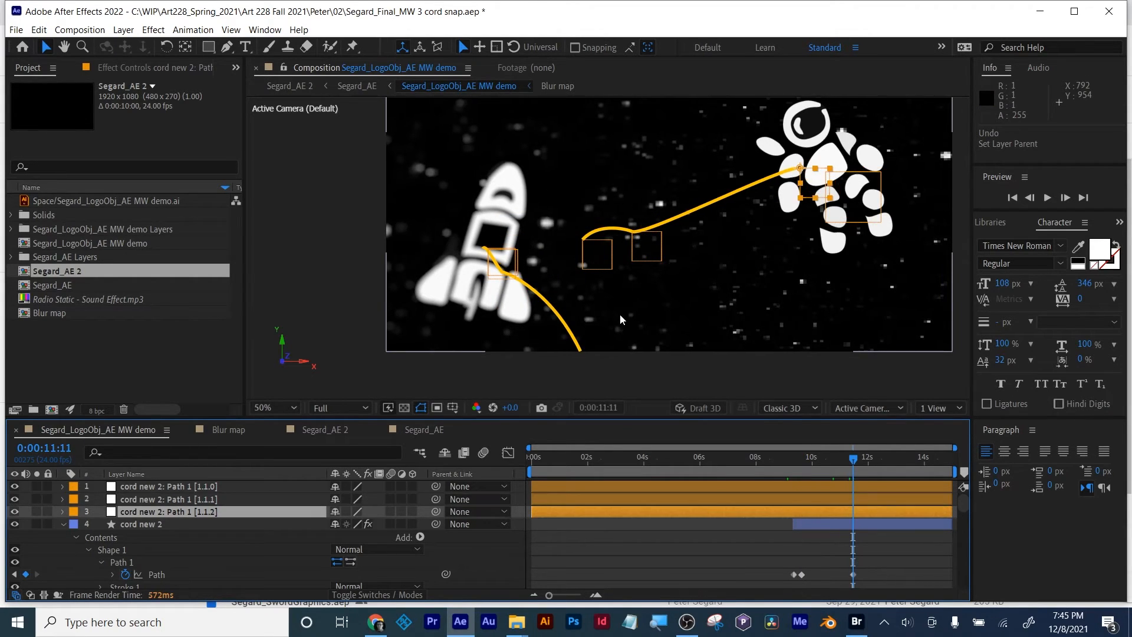
pyautogui.hotkey('ctrl', 'shift', 'z')
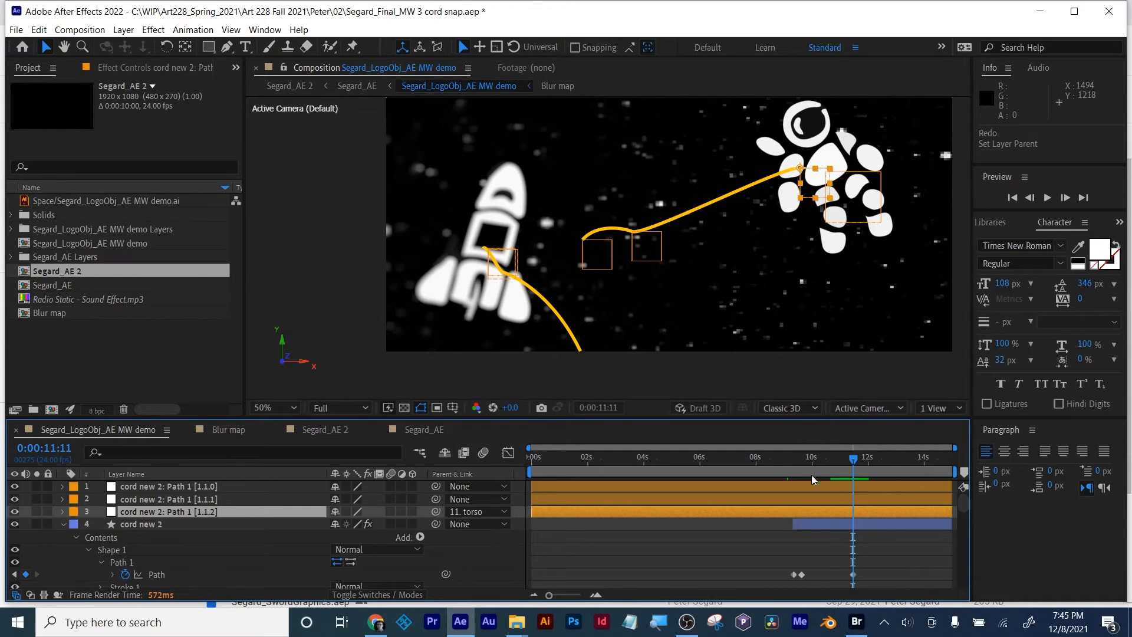
# Parent the null cord new 2: Path 1 [1.1.1] to 11. torso at 0:00:09:08.
pyautogui.moveTo(798, 458)
pyautogui.mouseDown()
pyautogui.moveTo(849, 455)
pyautogui.moveTo(793, 451)
pyautogui.mouseUp()
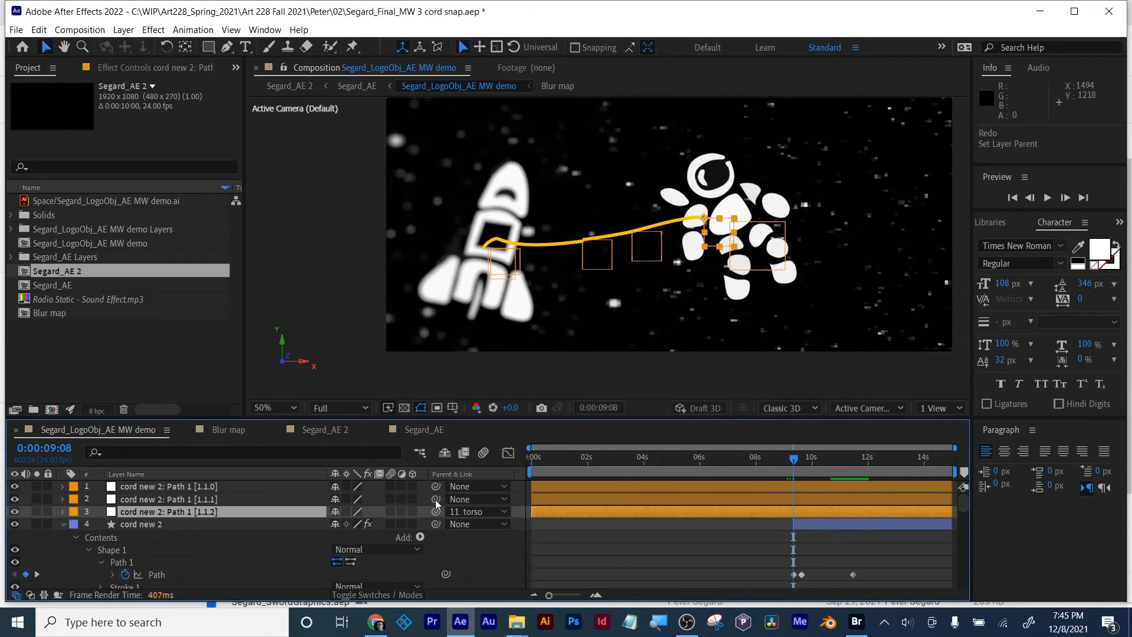
pyautogui.click(454, 500)
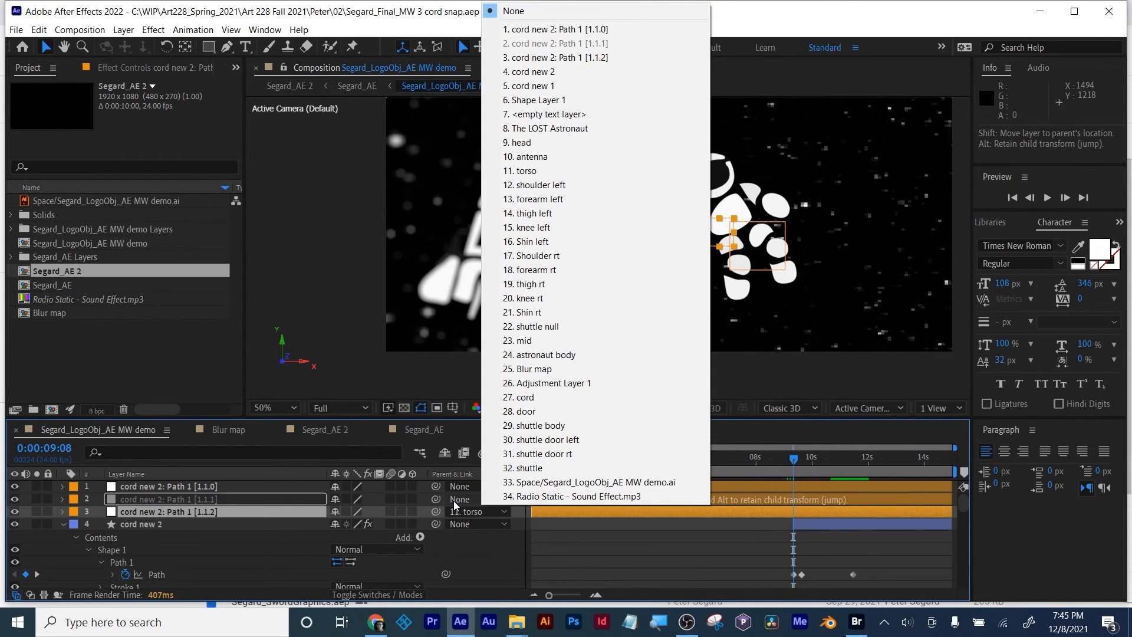
pyautogui.click(561, 167)
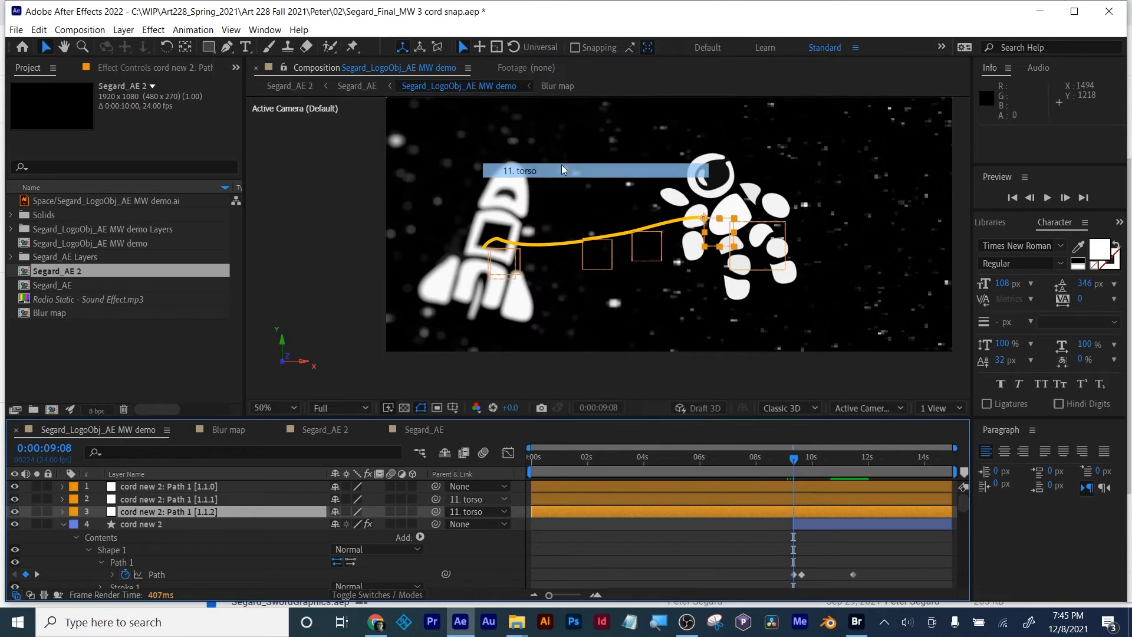
# Keyframe the null cord new 2: Path 1 [1.1.0]'s Position at 0:00:10:07, then set it to 1002, 701 at 0:00:11:23.
pyautogui.moveTo(797, 461); pyautogui.dragTo(821, 459)
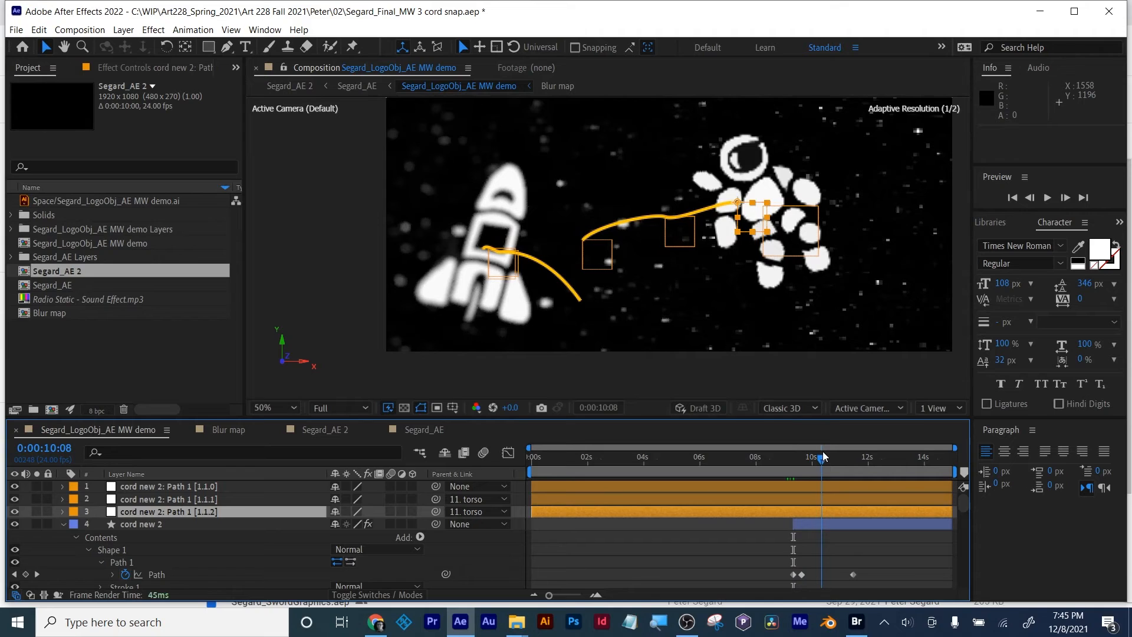
pyautogui.click(201, 487)
pyautogui.press('p')
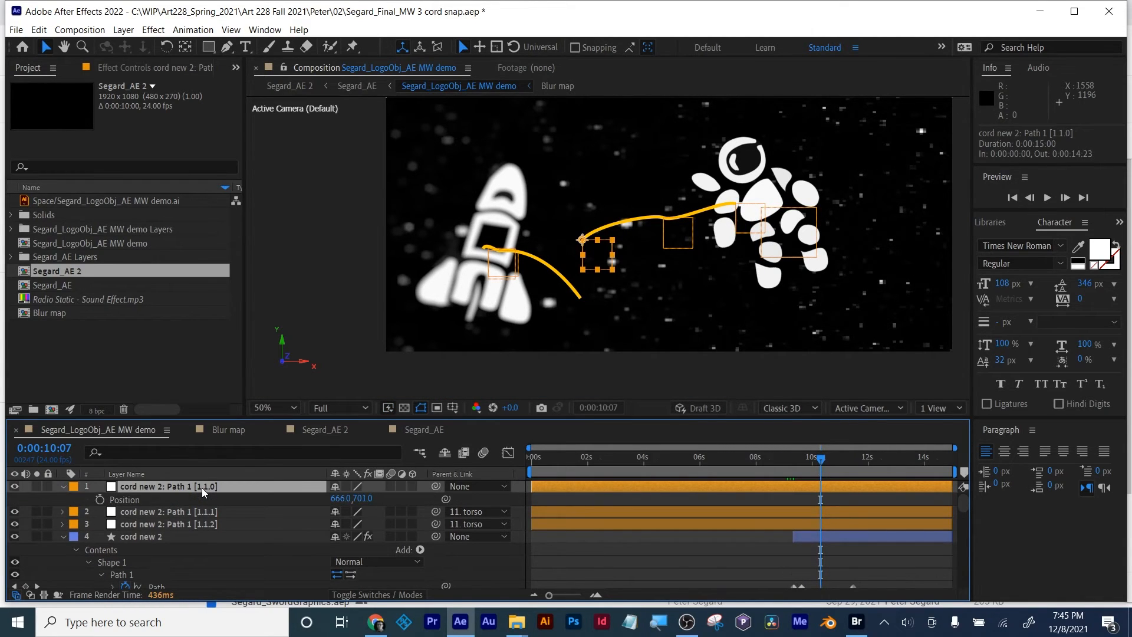
pyautogui.click(100, 499)
pyautogui.moveTo(821, 461); pyautogui.dragTo(867, 461)
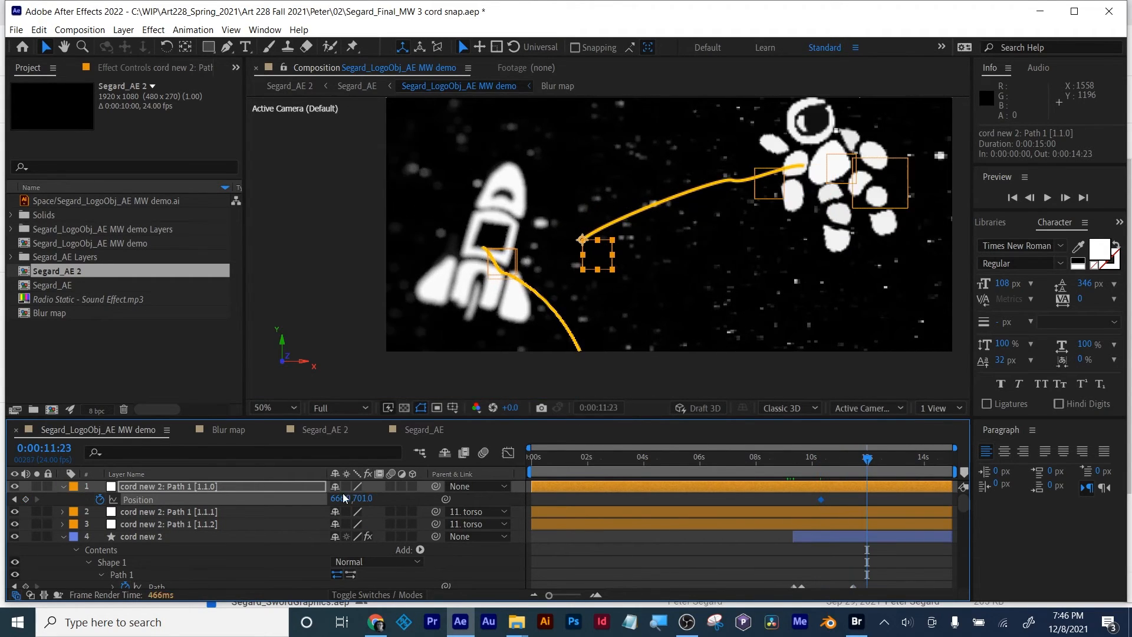
pyautogui.moveTo(341, 498); pyautogui.dragTo(541, 460)
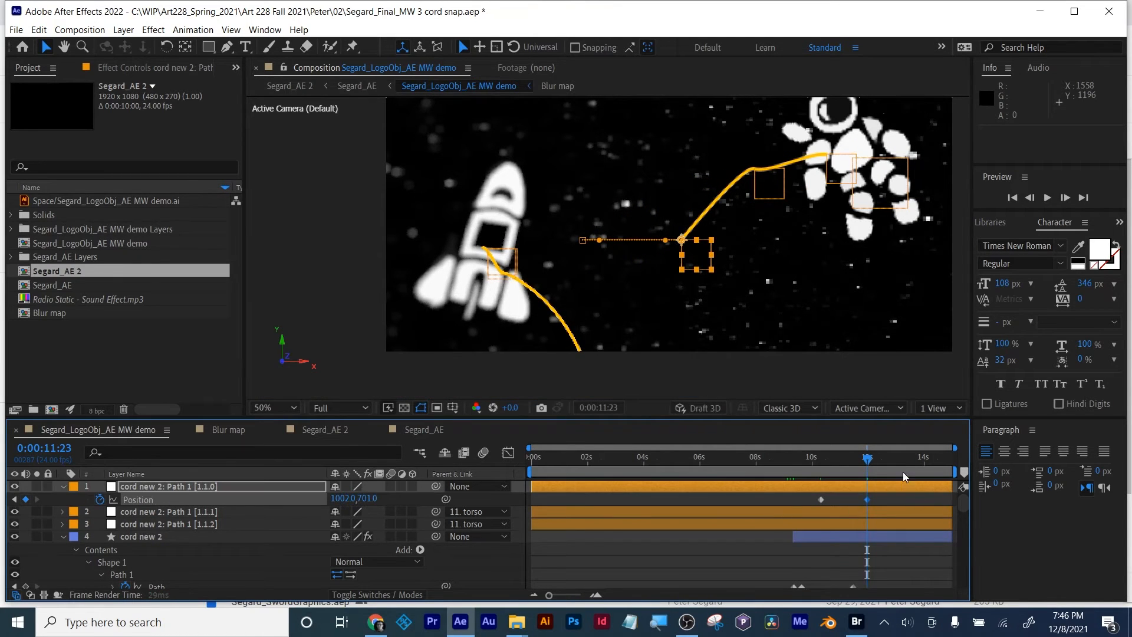
# Scrub between 0:00:09:05 and 0:00:11:20, ending at 0:00:11:12, to check how the snapped cord's loose end moves.
pyautogui.moveTo(867, 459)
pyautogui.mouseDown()
pyautogui.moveTo(813, 459)
pyautogui.moveTo(865, 460)
pyautogui.mouseUp()
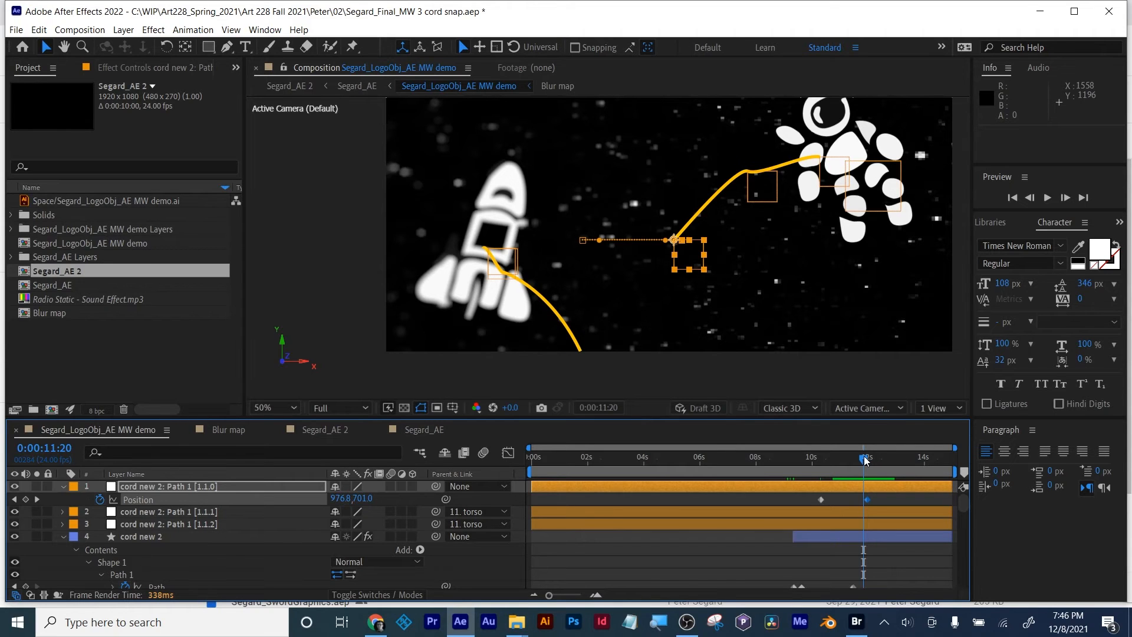
pyautogui.moveTo(865, 464); pyautogui.dragTo(792, 463)
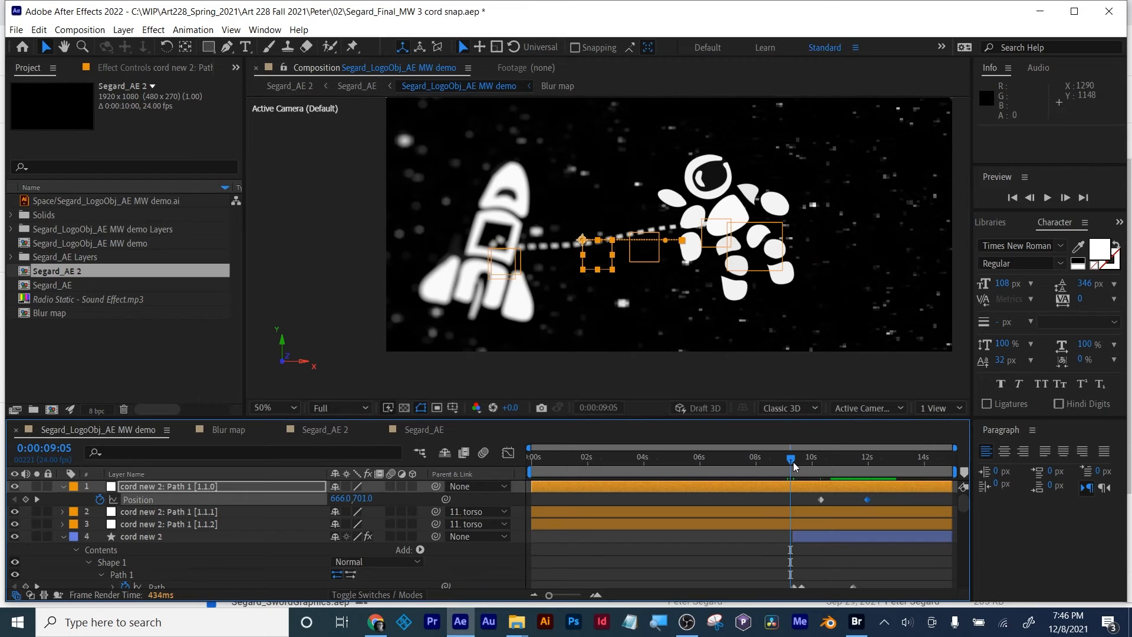
pyautogui.moveTo(793, 462); pyautogui.dragTo(803, 466)
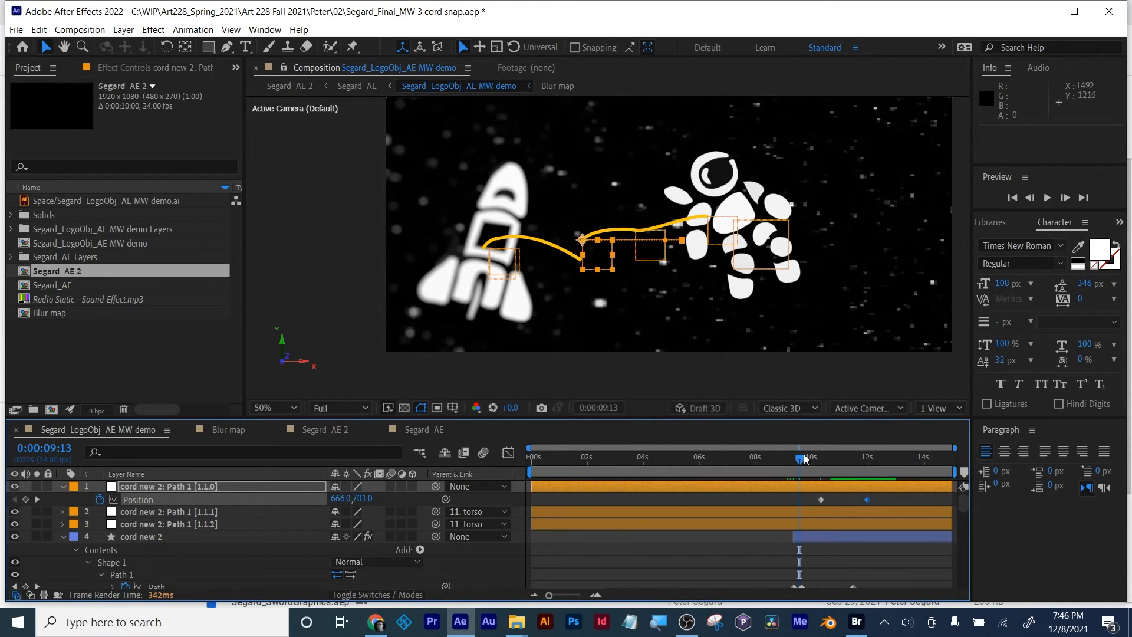
pyautogui.moveTo(803, 459); pyautogui.dragTo(855, 461)
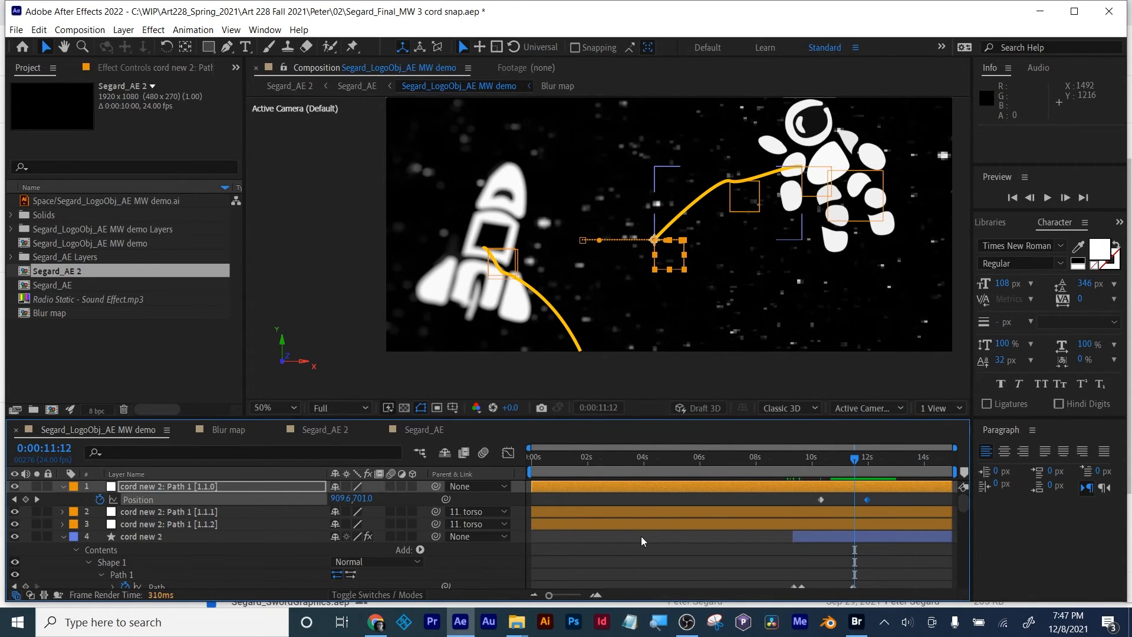
# Make the timeline area taller and collapse all expanded layer properties to reach the astronaut's body layers.
pyautogui.scroll(-10, 641, 536)
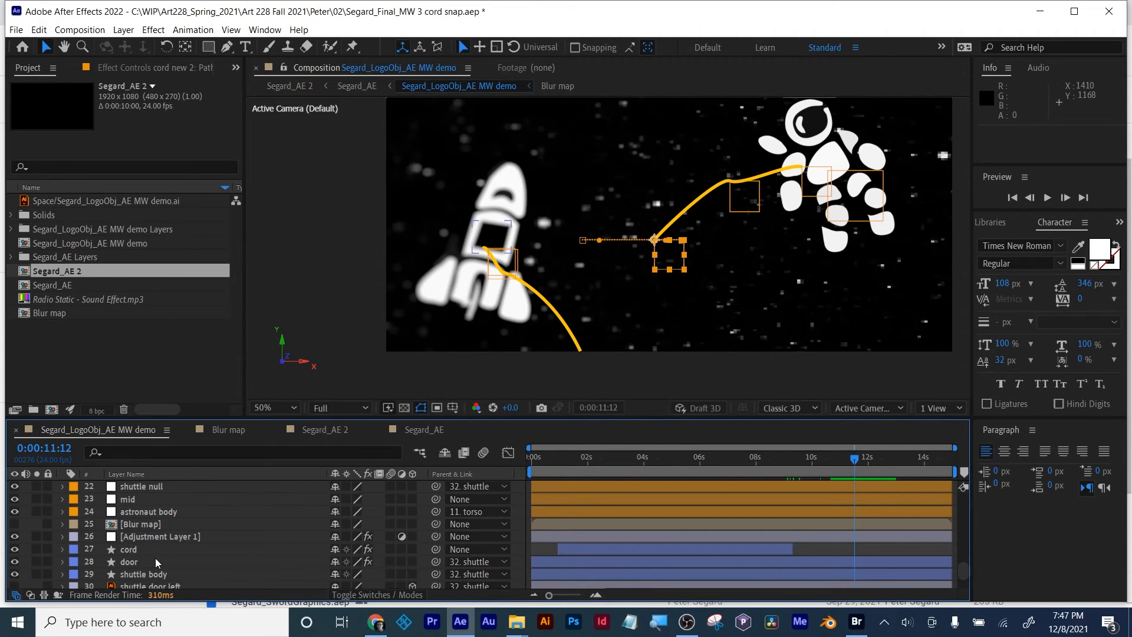
pyautogui.scroll(3, 154, 558)
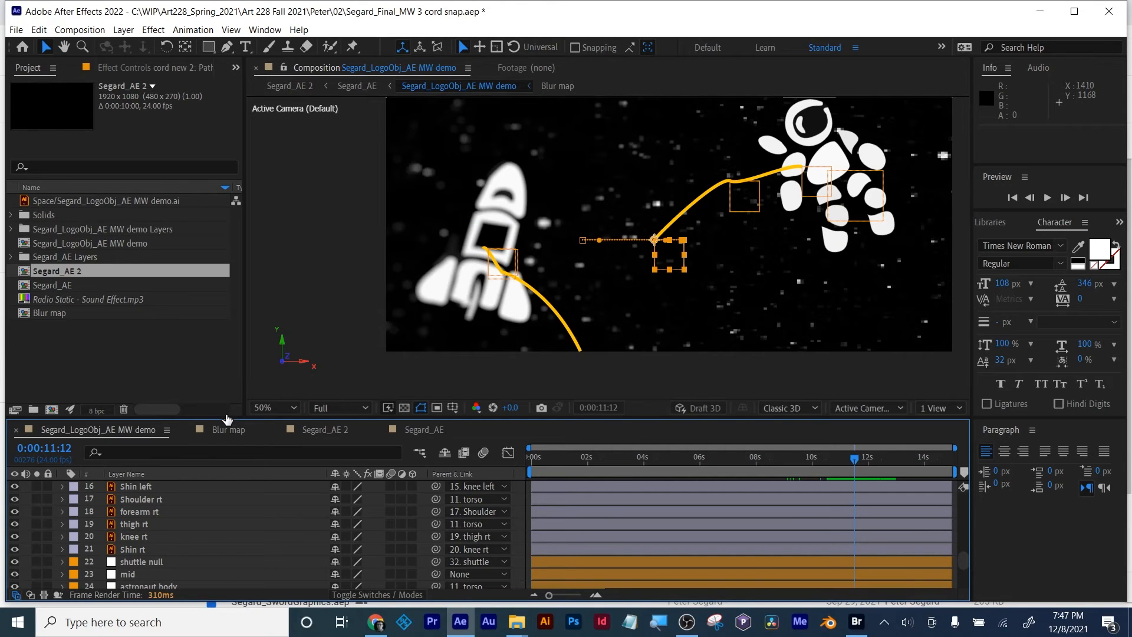
pyautogui.moveTo(227, 416); pyautogui.dragTo(743, 245)
pyautogui.press('h')
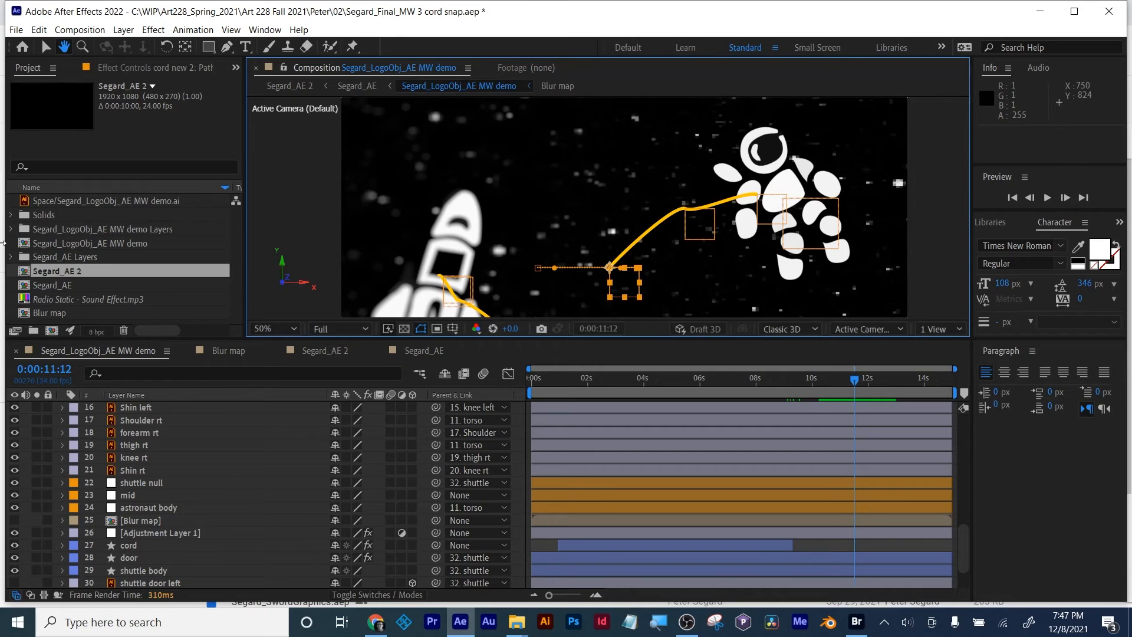
pyautogui.click(49, 52)
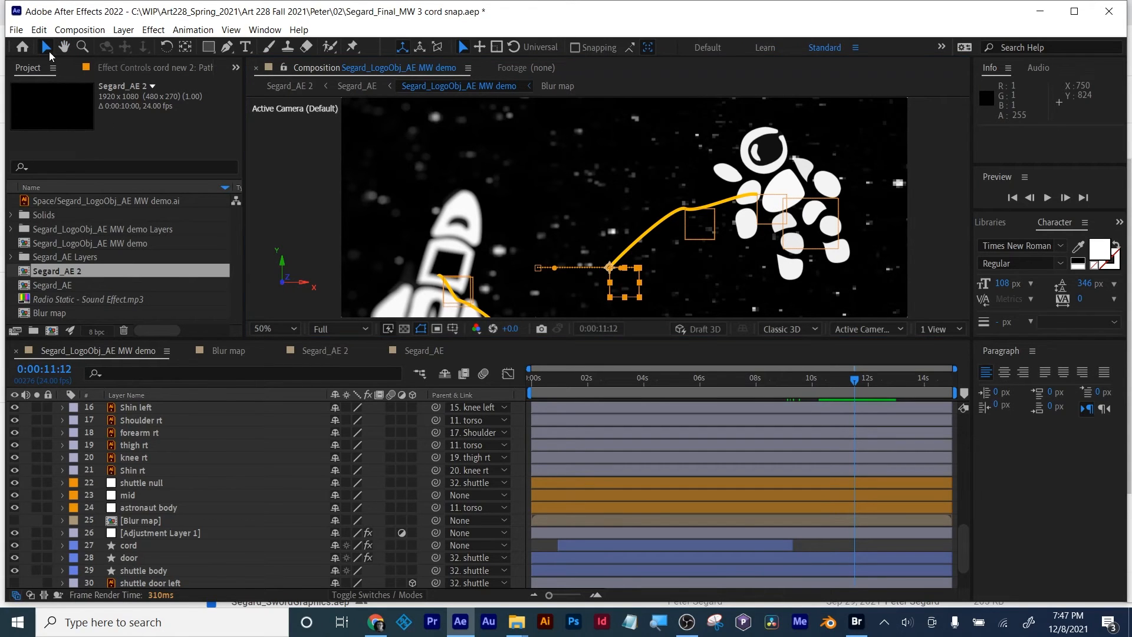
pyautogui.click(127, 431)
pyautogui.scroll(5, 127, 431)
pyautogui.scroll(-3, 127, 431)
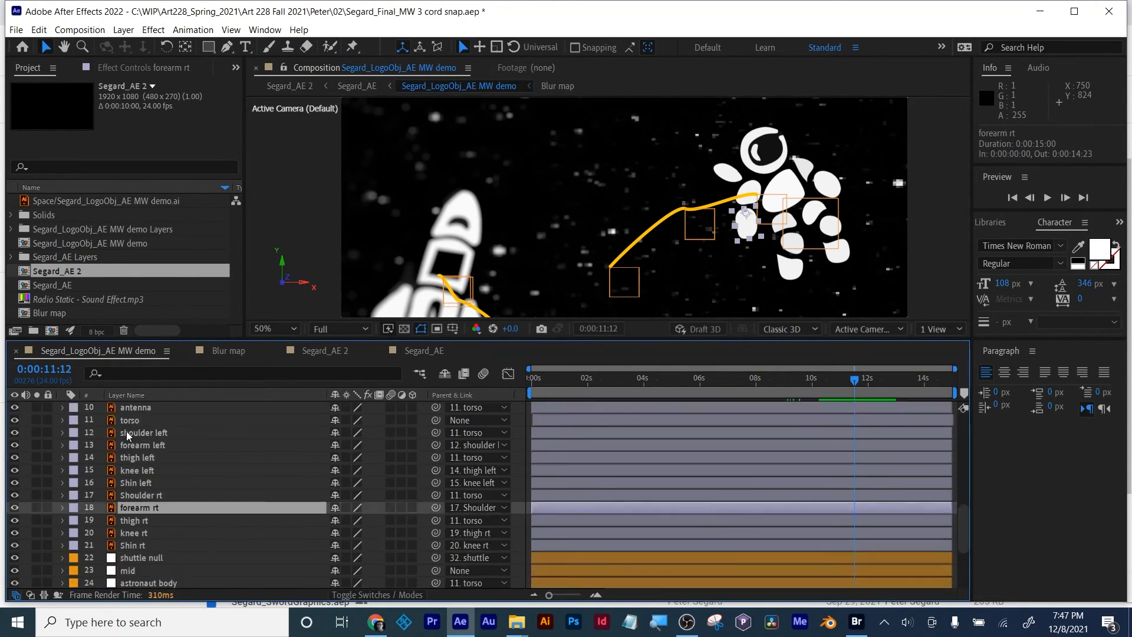
pyautogui.scroll(3, 126, 432)
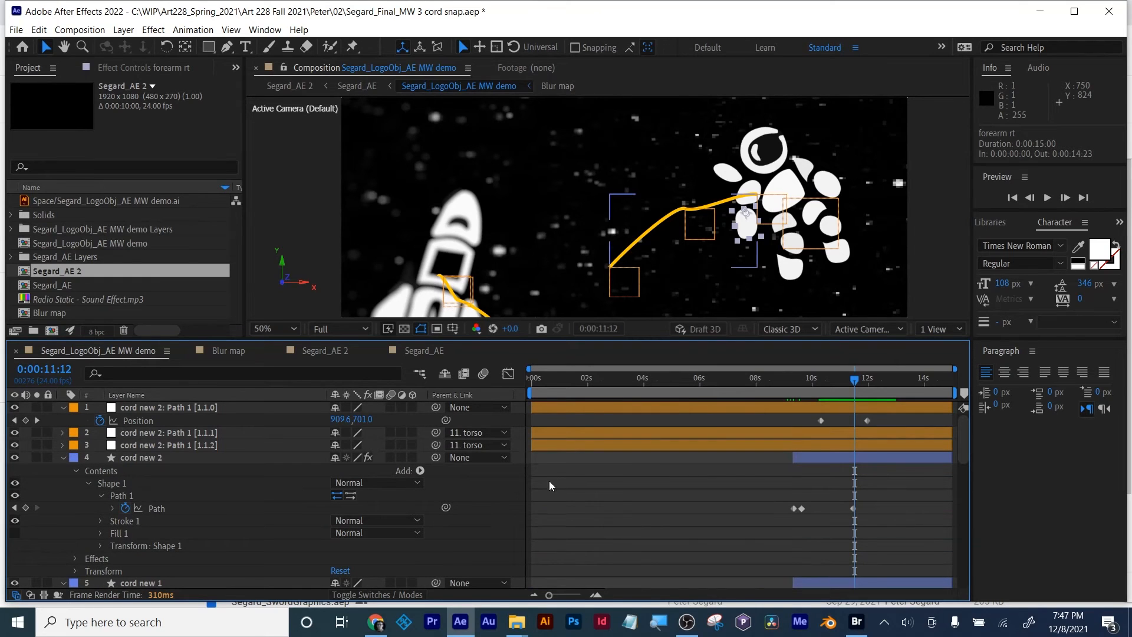
pyautogui.click(561, 494)
pyautogui.press('u')
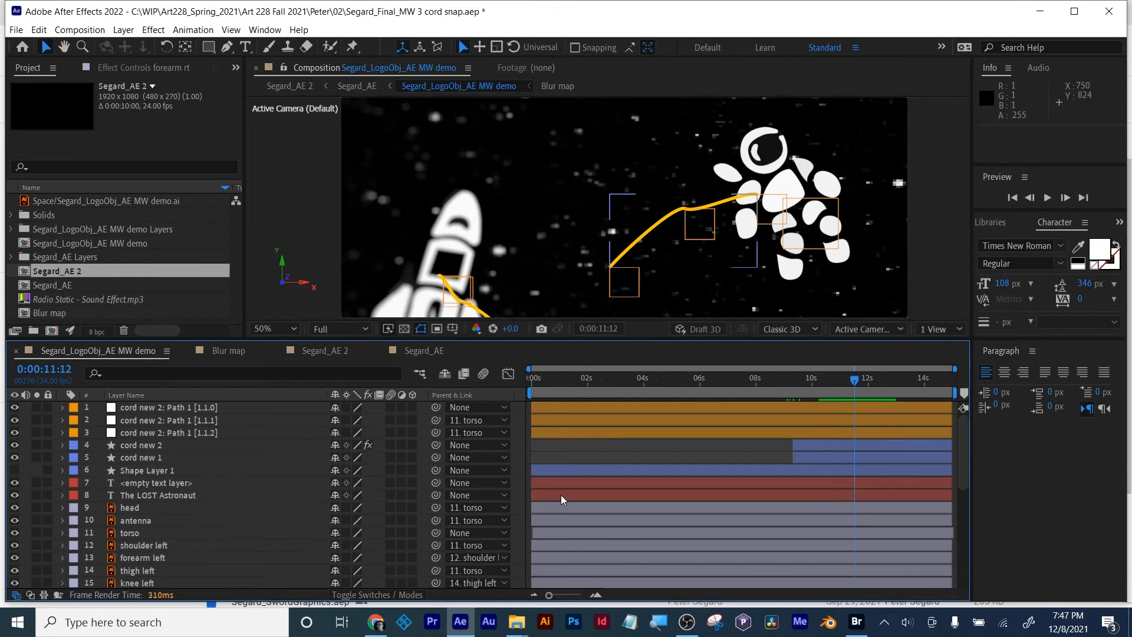
# Reveal the torso layer's Rotation and set it to 3° to test how the attached cord responds.
pyautogui.click(135, 530)
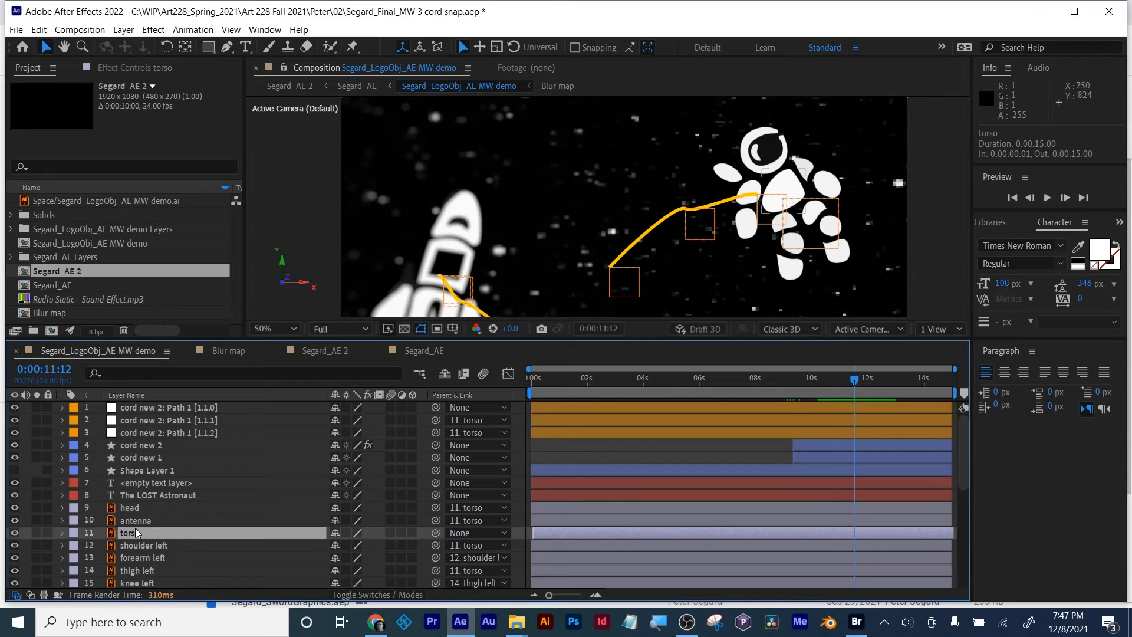
pyautogui.press('r')
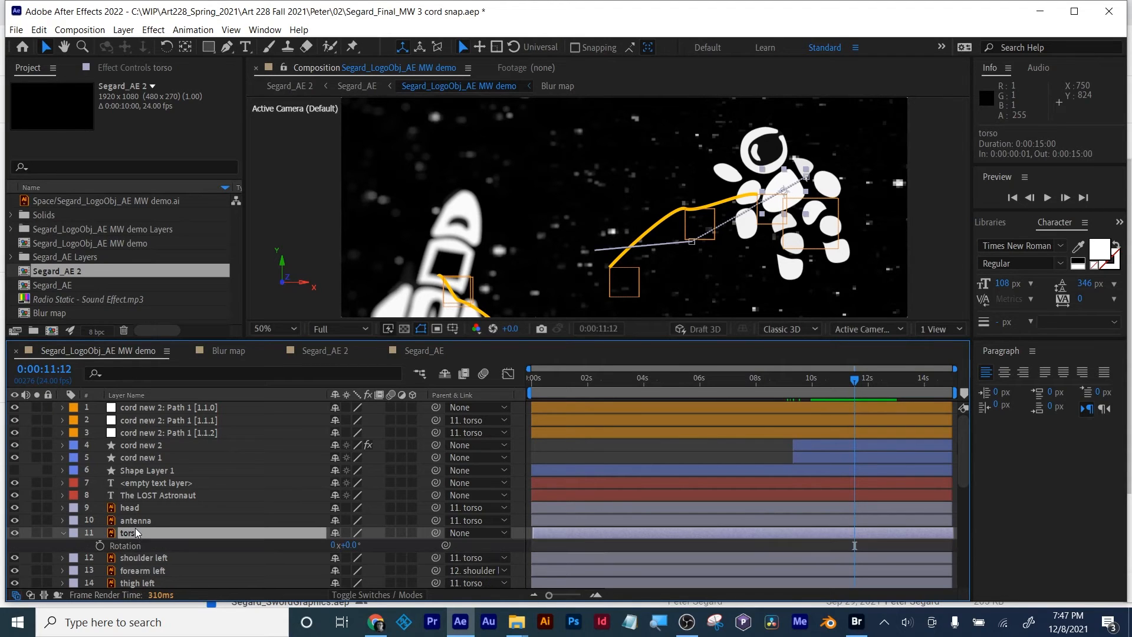
pyautogui.moveTo(352, 550)
pyautogui.mouseDown()
pyautogui.moveTo(388, 550)
pyautogui.moveTo(324, 562)
pyautogui.moveTo(366, 565)
pyautogui.mouseUp()
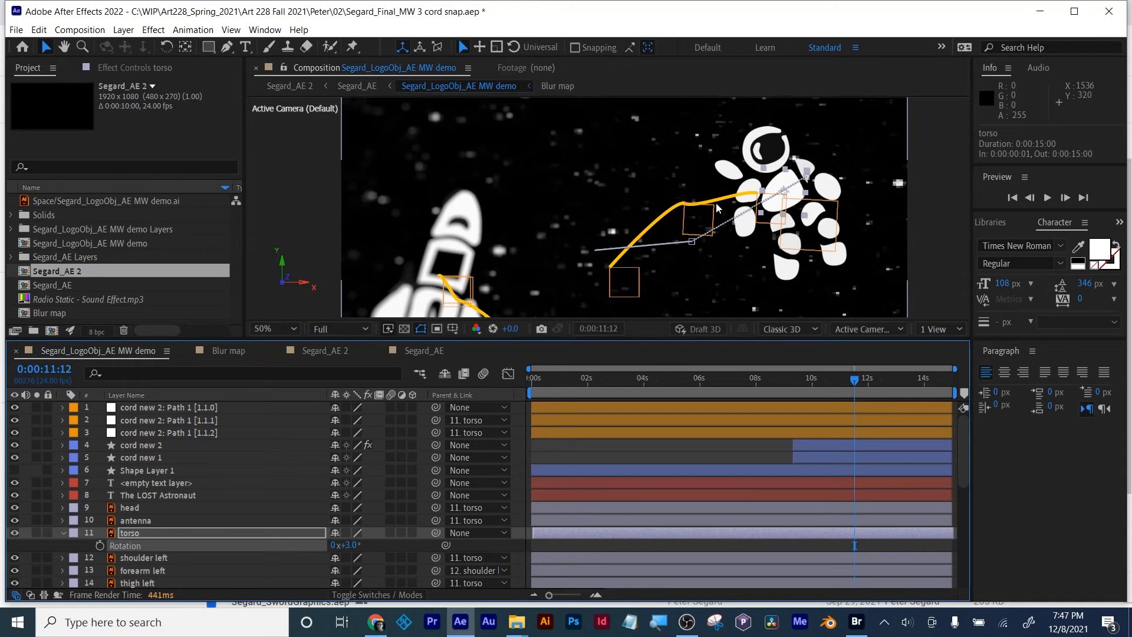
# Split the null cord new 2: Path 1 [1.1.0] at 0:00:09:12 and parent its second part to 12. torso.
pyautogui.moveTo(856, 381); pyautogui.dragTo(798, 384)
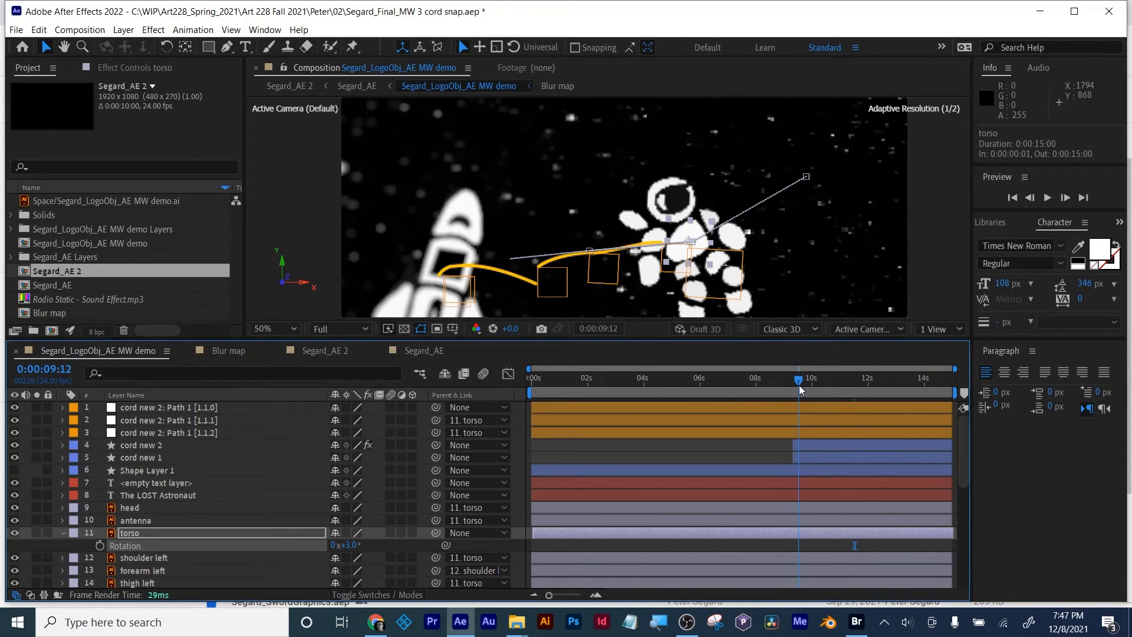
pyautogui.click(812, 408)
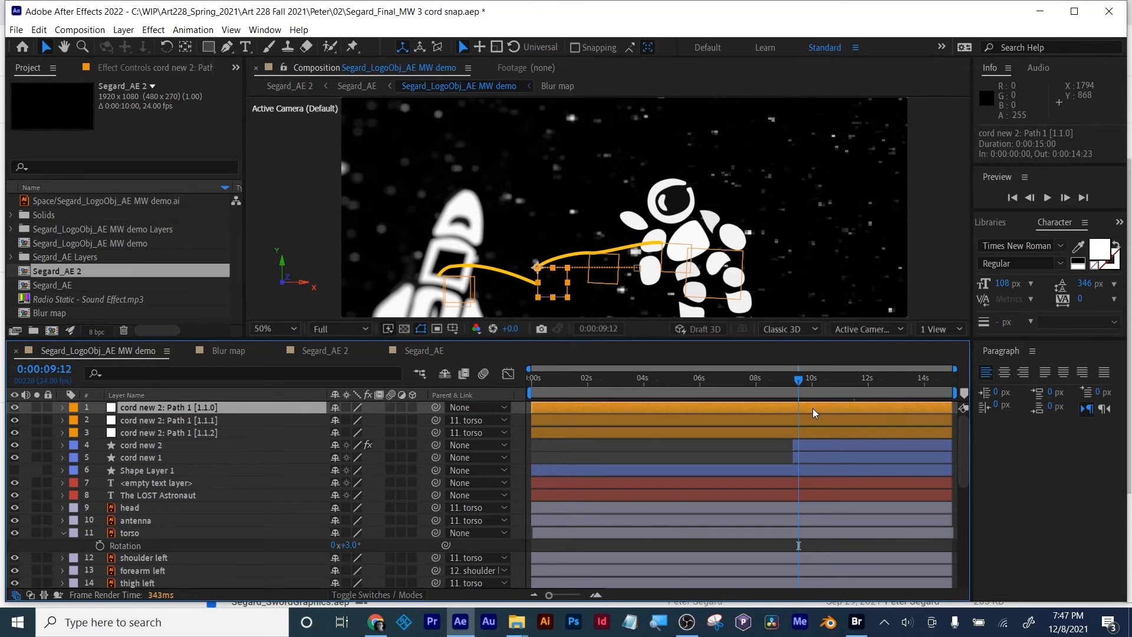
pyautogui.hotkey('ctrl', 'shift', 'd')
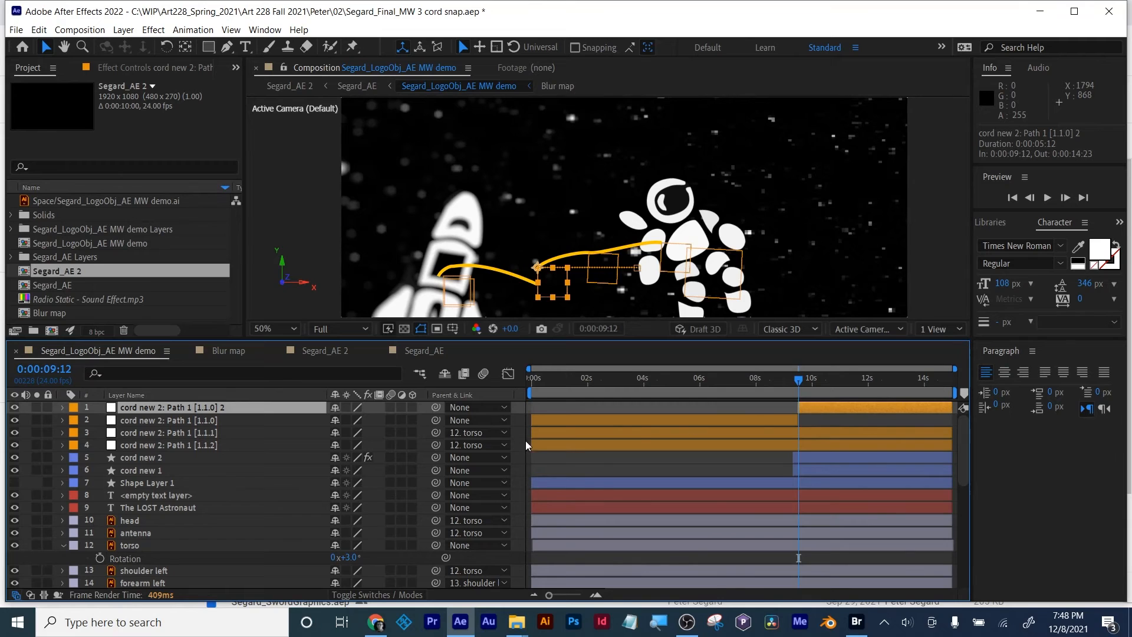
pyautogui.click(483, 405)
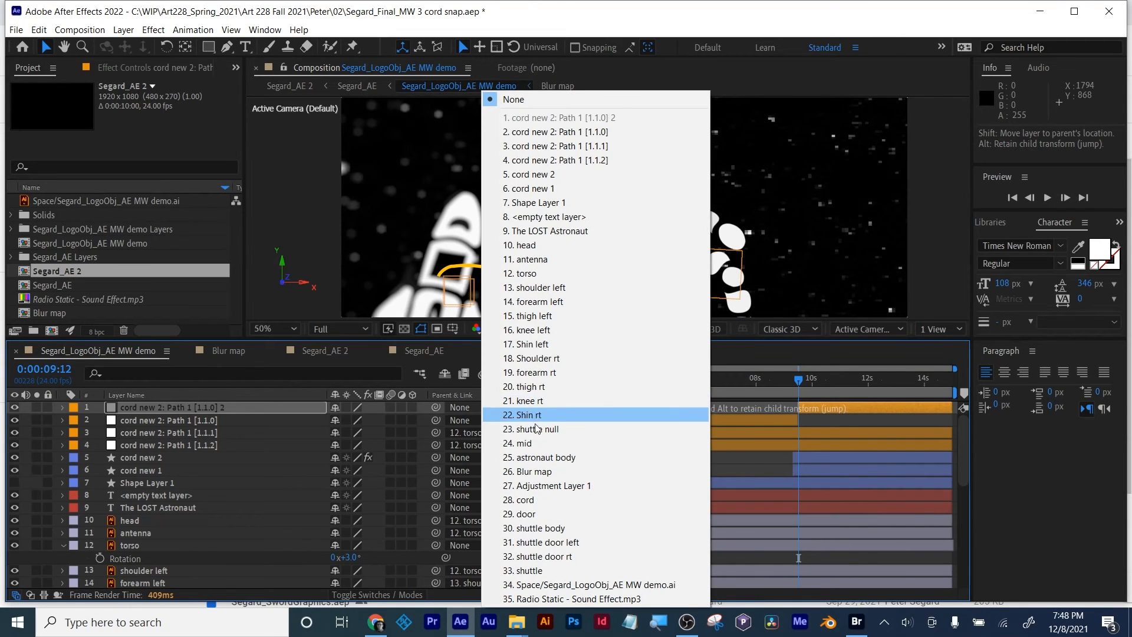
pyautogui.click(533, 274)
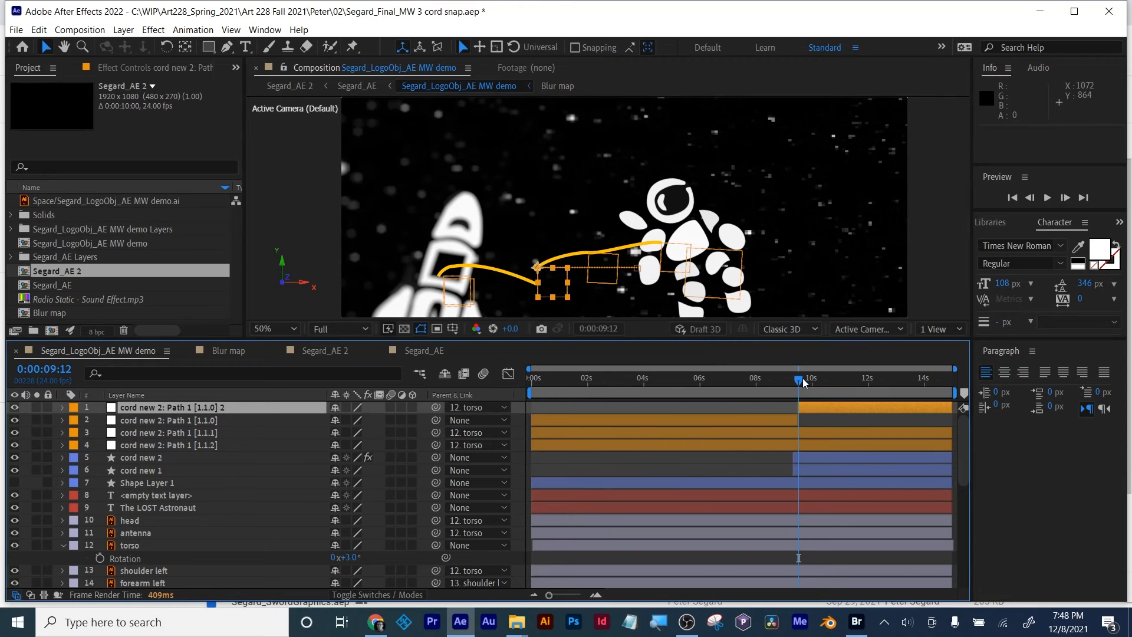
# Set the torso's Rotation to -19° at 0:00:11:12 and check the cord at 0:00:09:17 and 0:00:10:07.
pyautogui.moveTo(804, 382); pyautogui.dragTo(858, 380)
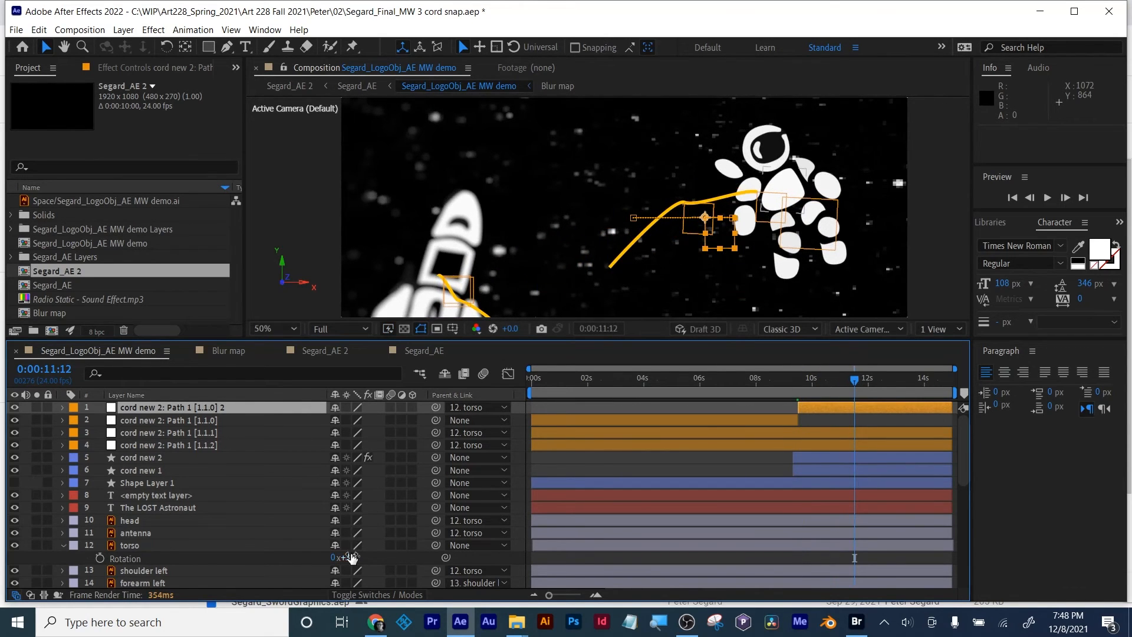
pyautogui.moveTo(352, 557)
pyautogui.mouseDown()
pyautogui.moveTo(383, 552)
pyautogui.moveTo(331, 550)
pyautogui.mouseUp()
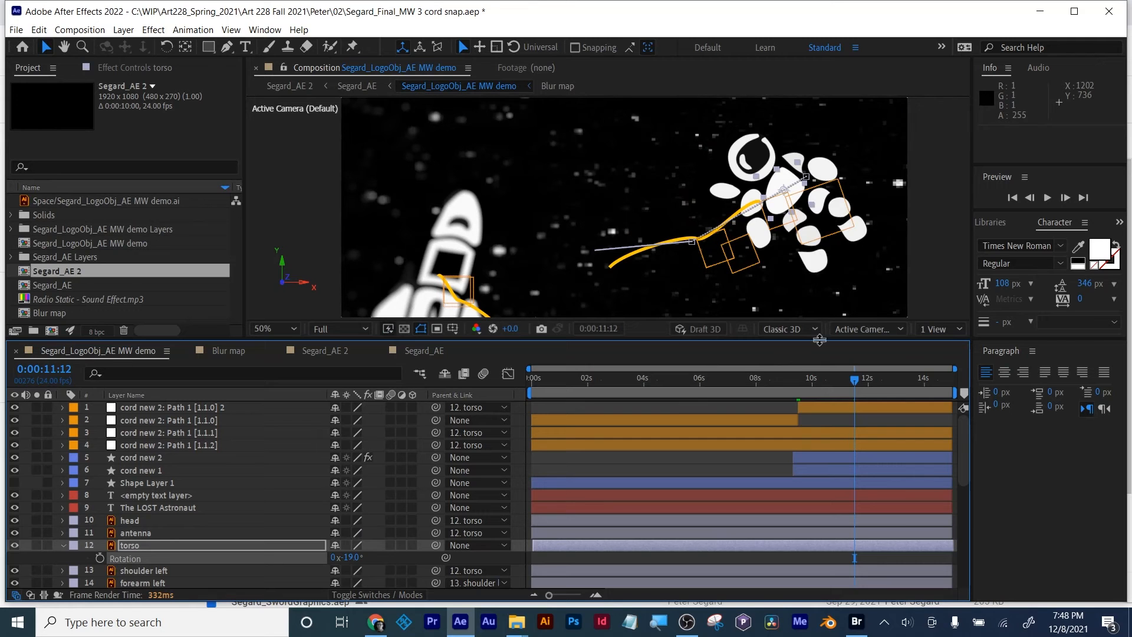
pyautogui.moveTo(854, 383); pyautogui.dragTo(804, 382)
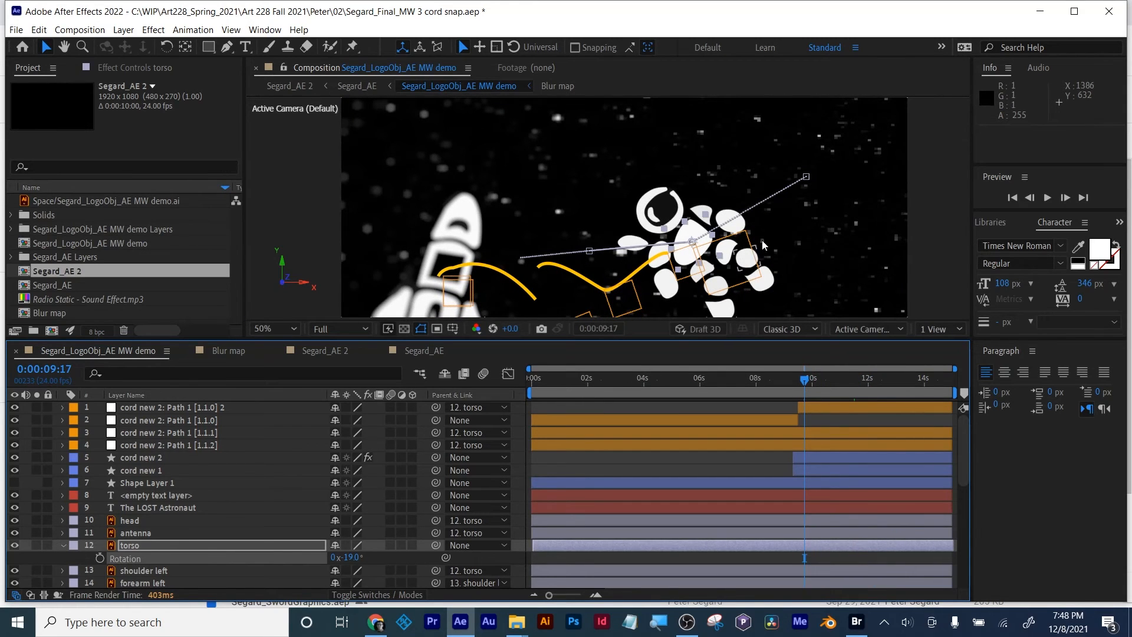
pyautogui.moveTo(805, 380); pyautogui.dragTo(821, 357)
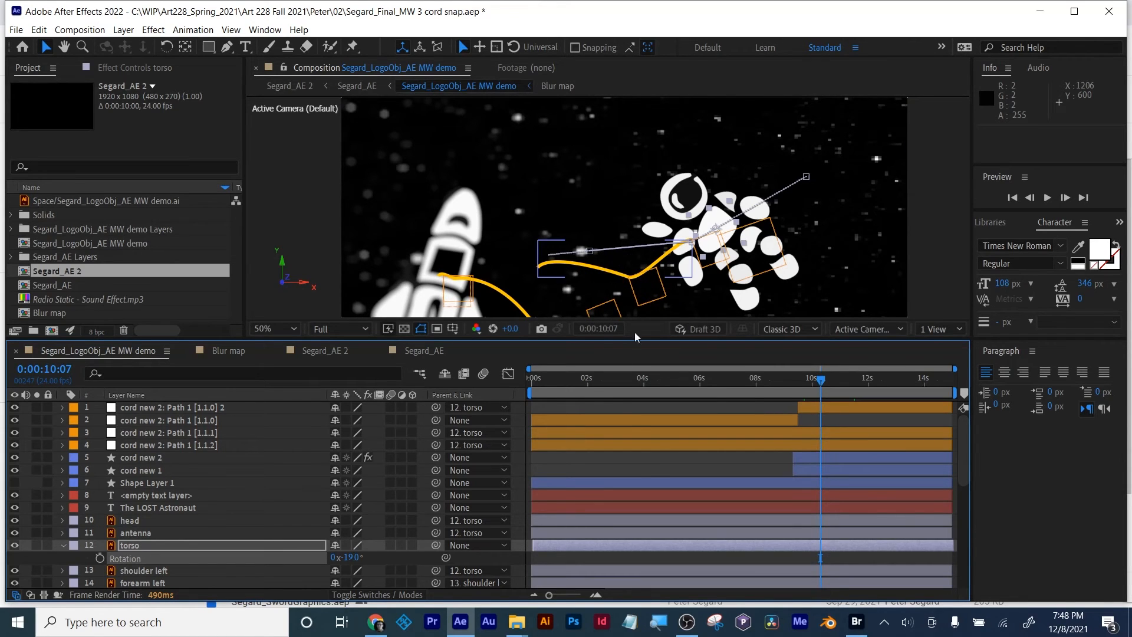
# Look over the torso's Transform keyframes in a further enlarged timeline, then collapse all layer properties.
pyautogui.click(653, 472)
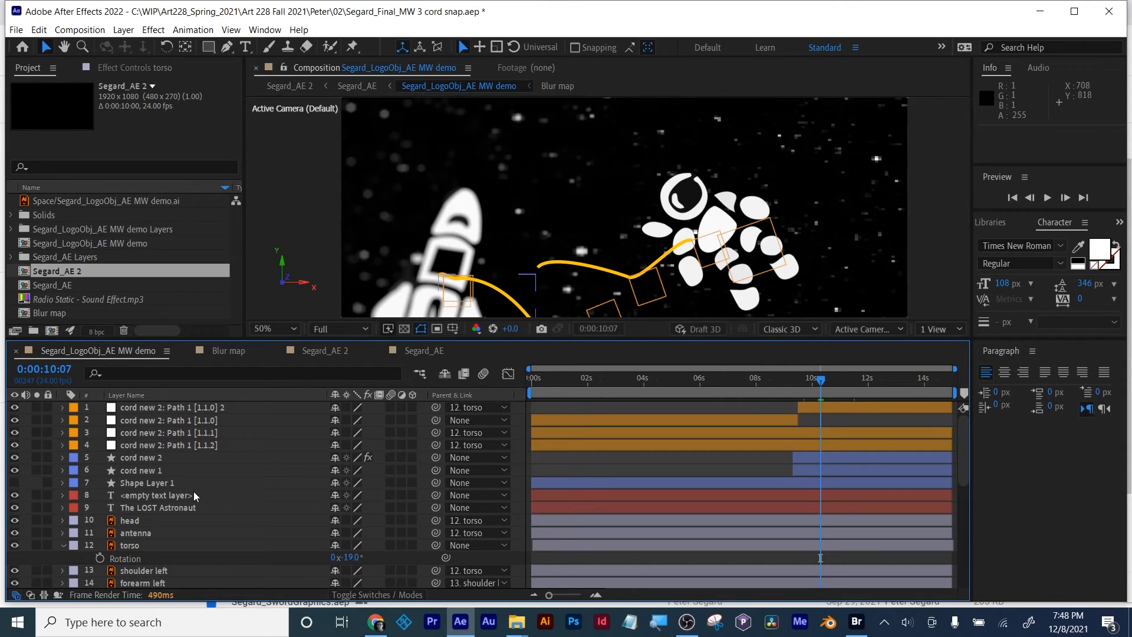
pyautogui.click(61, 549)
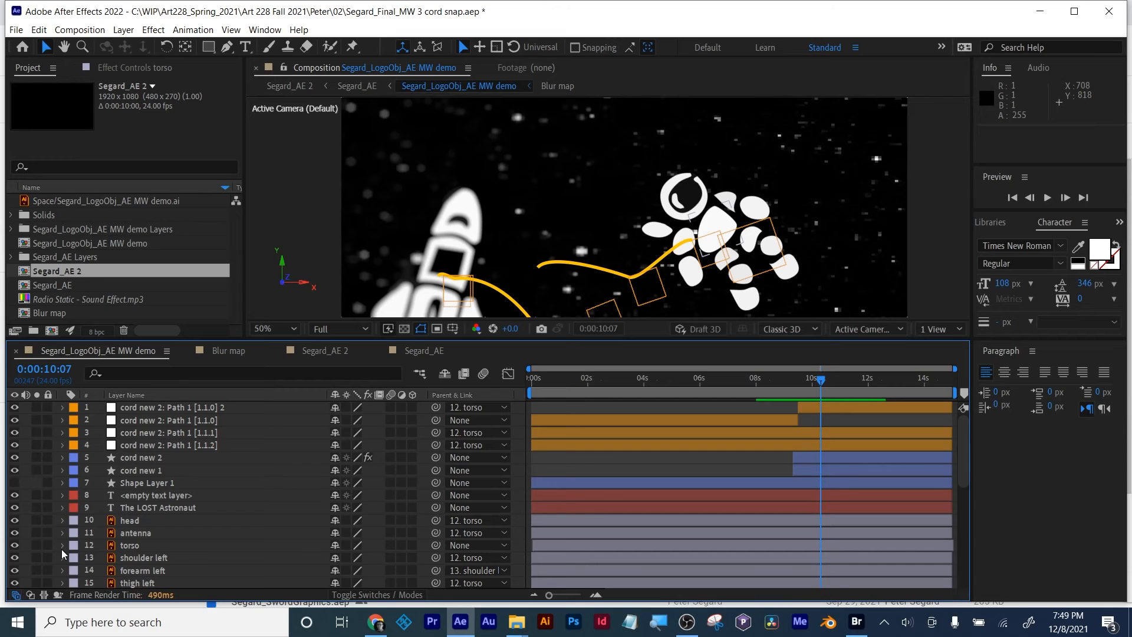
pyautogui.click(61, 549)
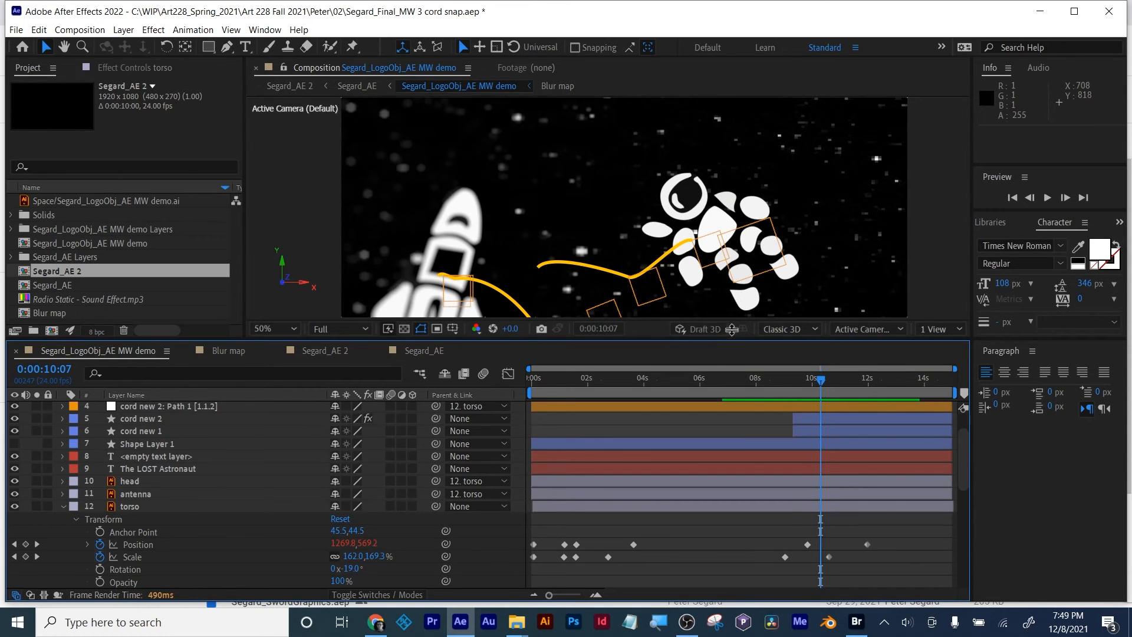
pyautogui.moveTo(731, 340); pyautogui.dragTo(731, 227)
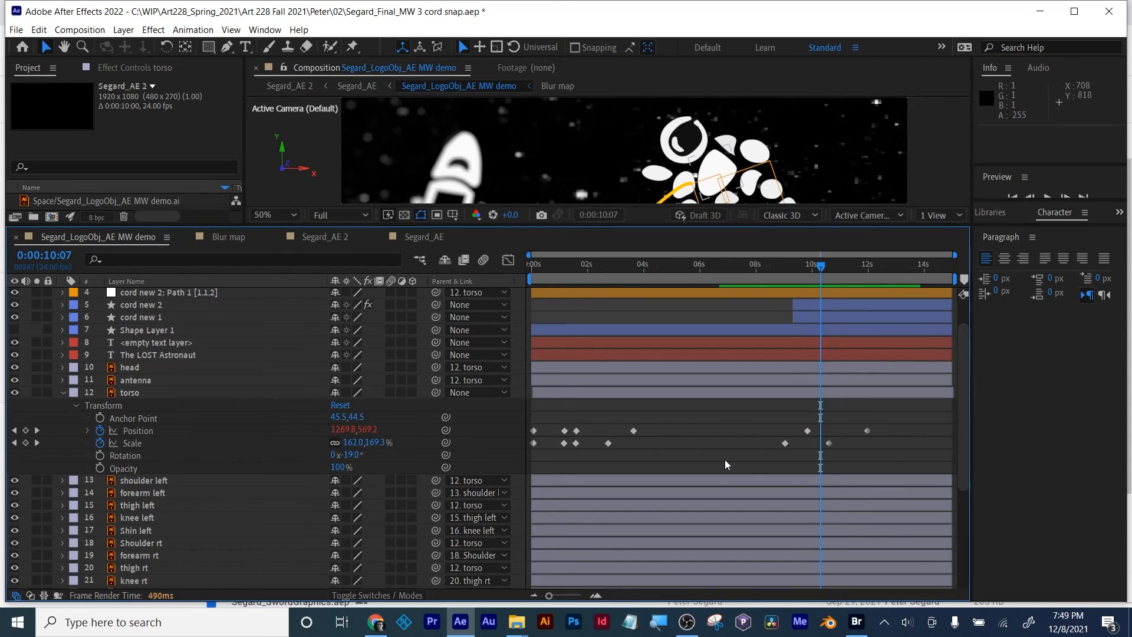
pyautogui.press('u')
pyautogui.press('u')
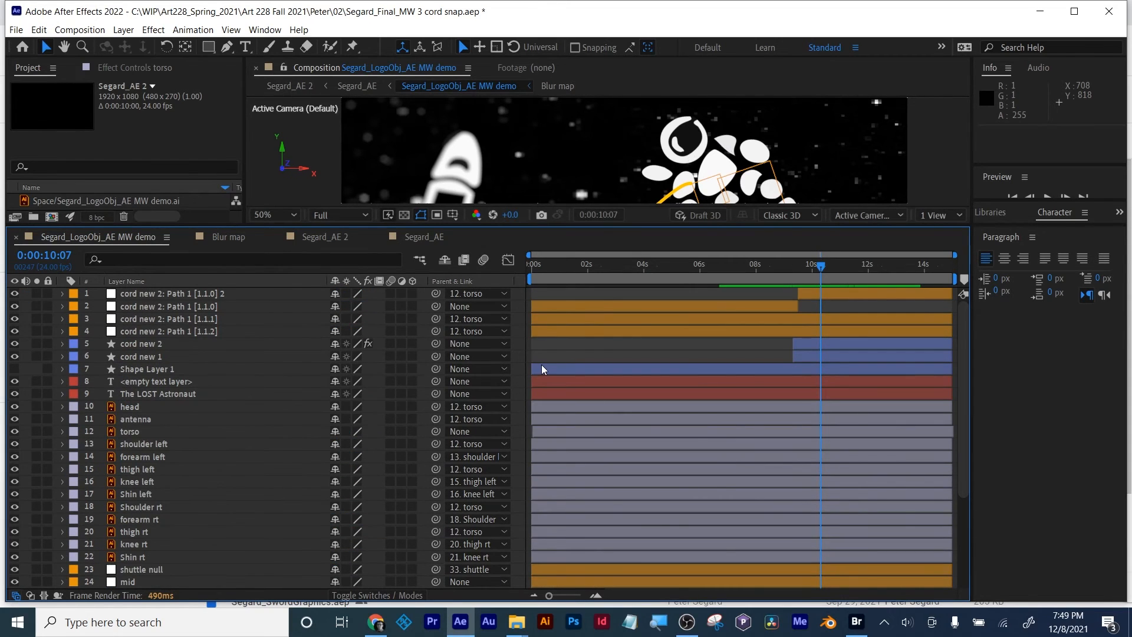
# Pre-compose the cord nulls, both cord new shapes and all astronaut body-part layers as TEst, moving all attributes into the new composition.
pyautogui.click(187, 290)
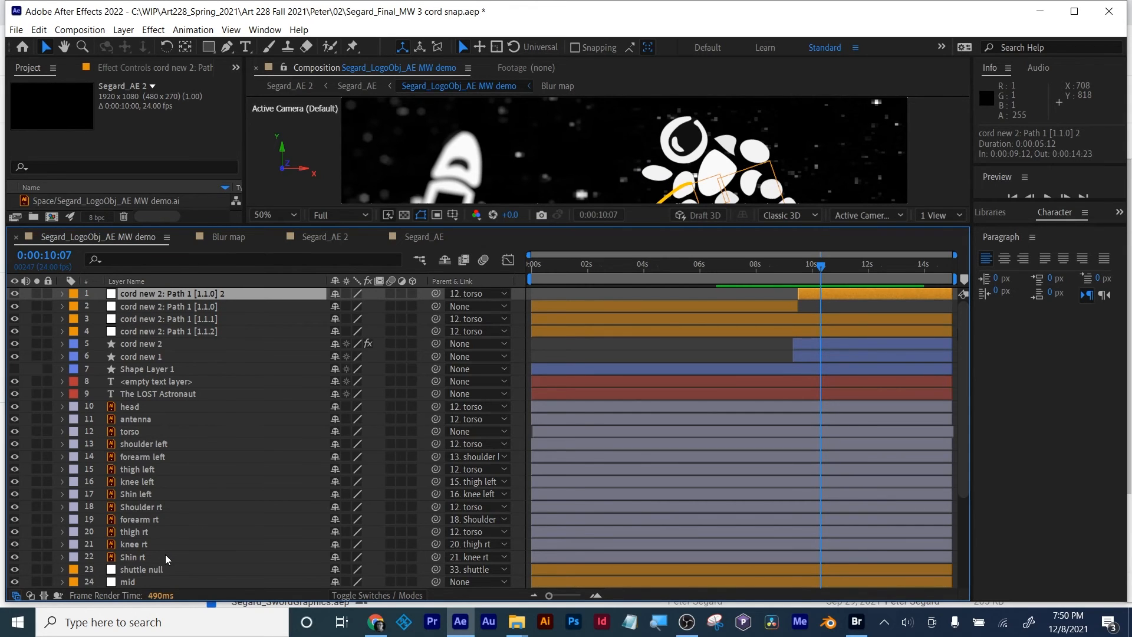
pyautogui.keyDown('shift'); pyautogui.click(165, 554); pyautogui.keyUp('shift')
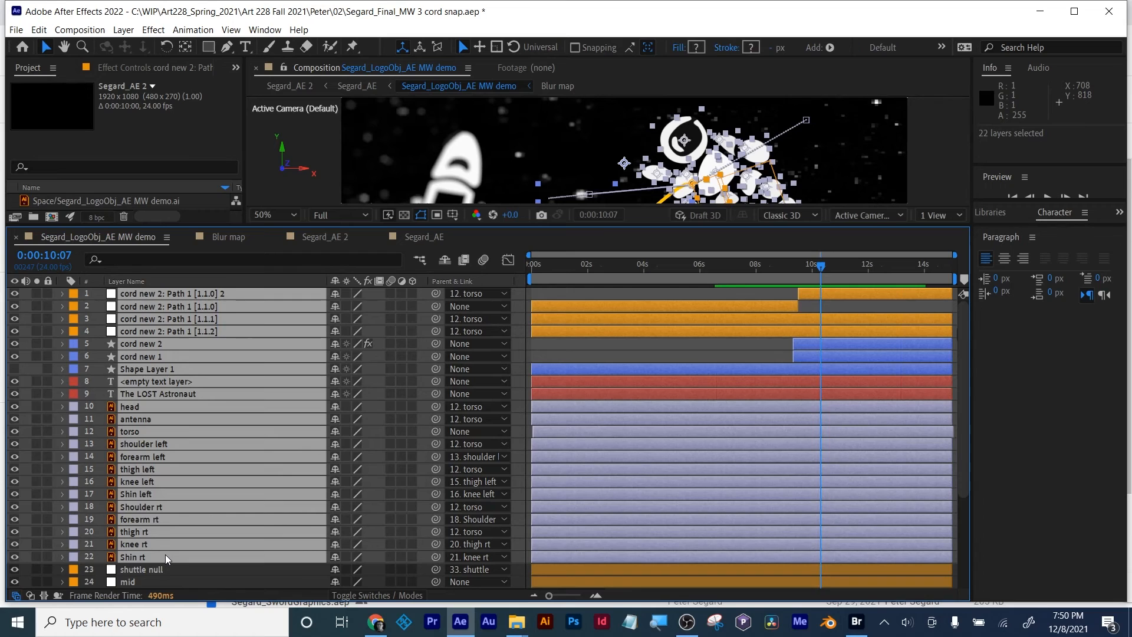
pyautogui.keyDown('ctrl'); pyautogui.click(161, 393); pyautogui.keyUp('ctrl')
pyautogui.keyDown('ctrl'); pyautogui.click(158, 372); pyautogui.keyUp('ctrl')
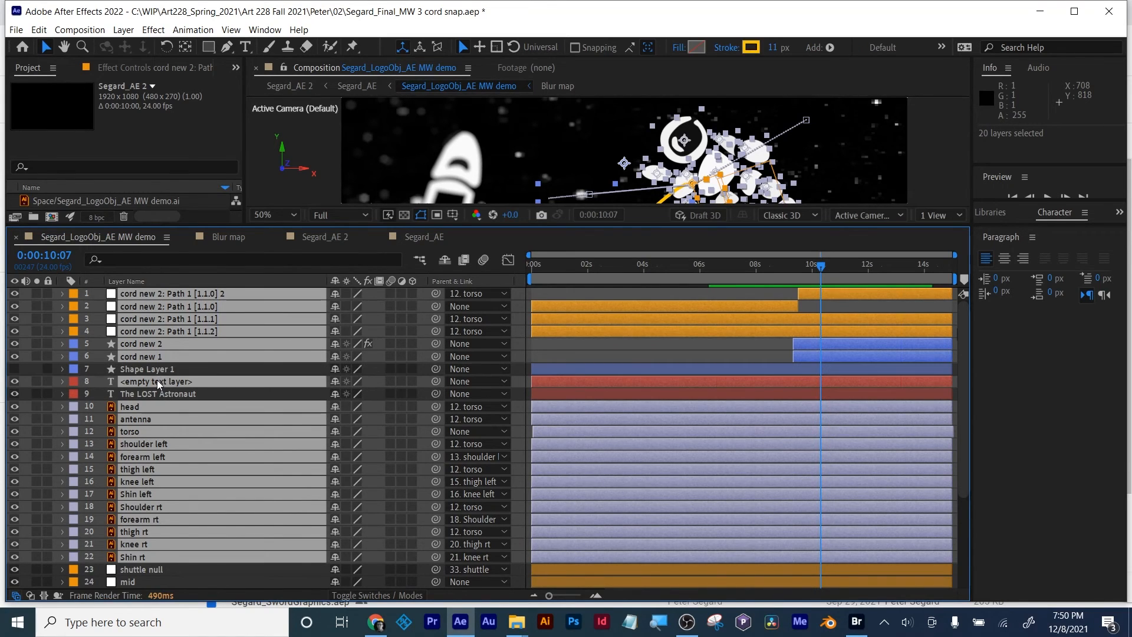
pyautogui.keyDown('ctrl'); pyautogui.click(157, 379); pyautogui.keyUp('ctrl')
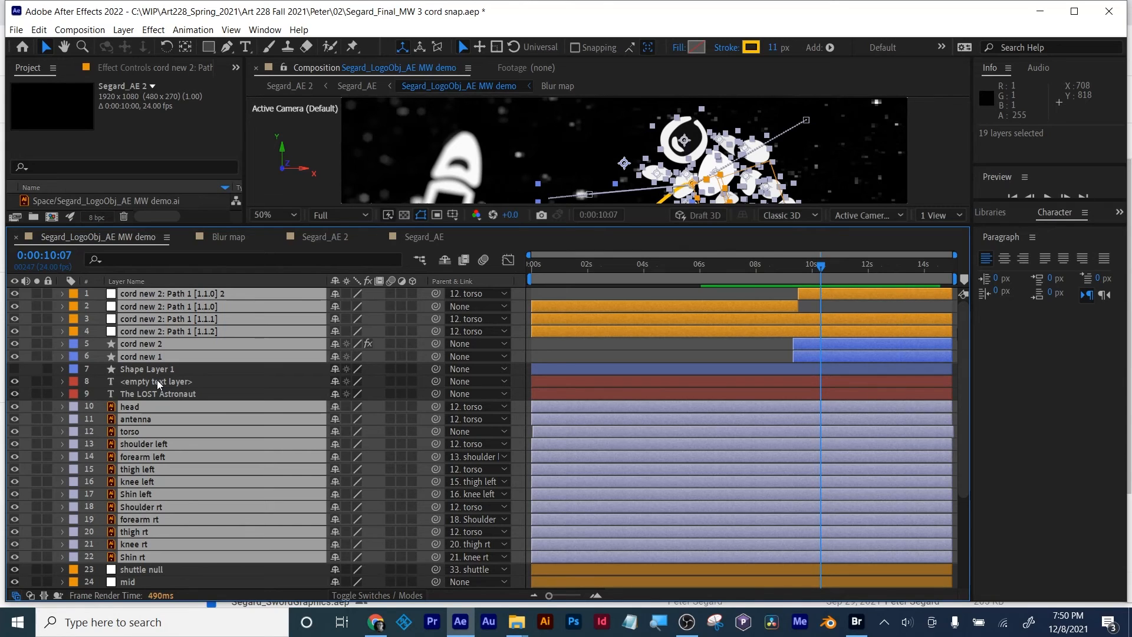
pyautogui.rightClick(197, 326)
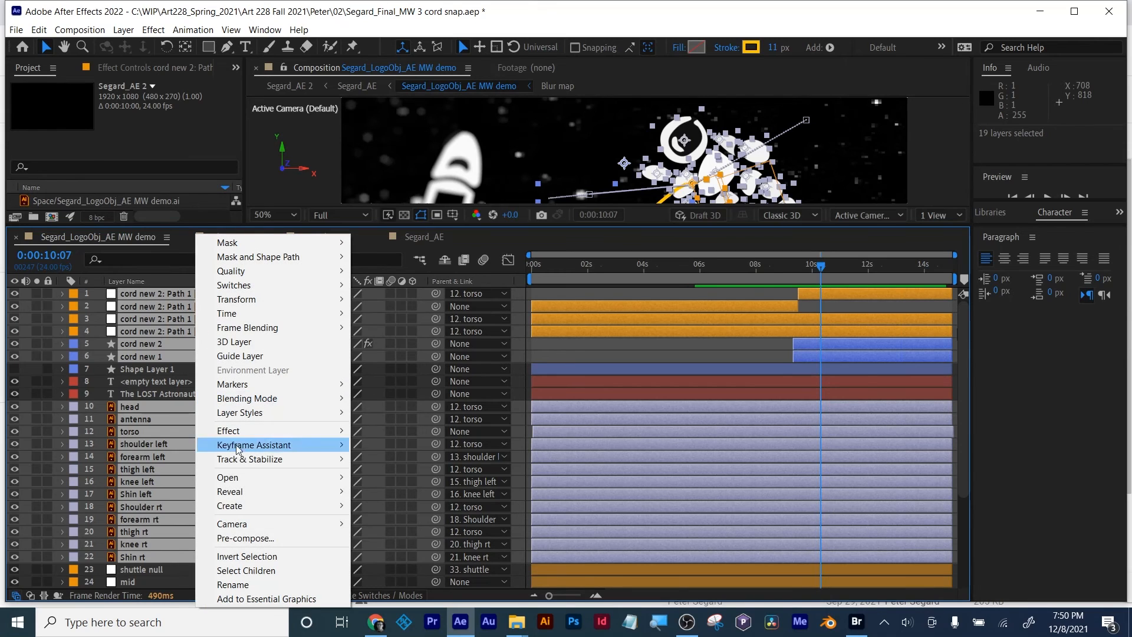
pyautogui.click(250, 537)
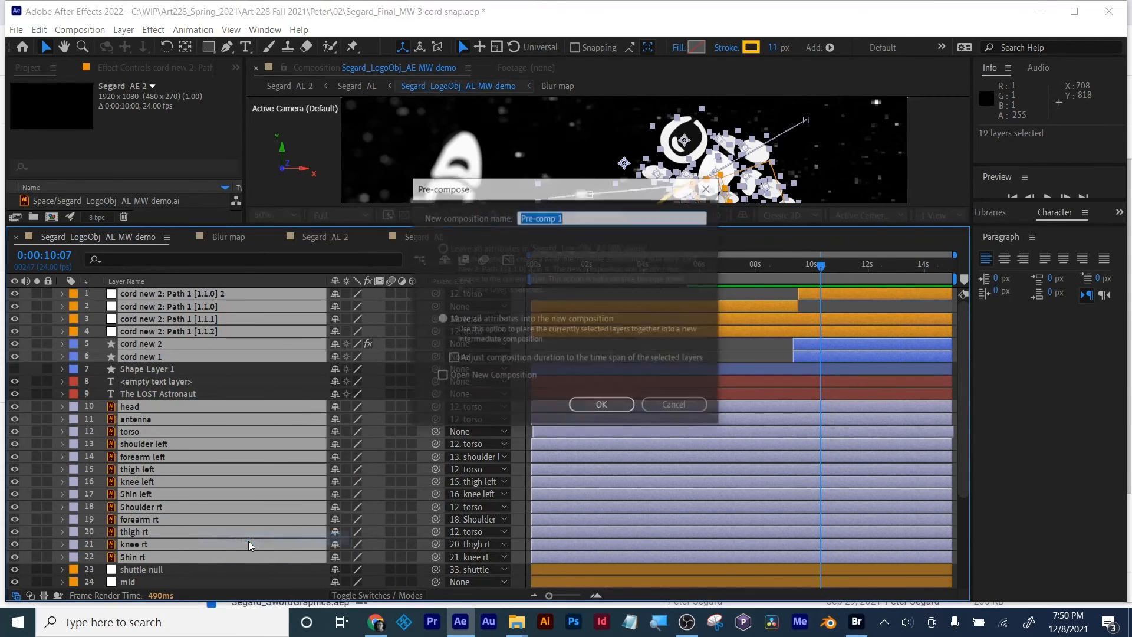
pyautogui.write('TEst')
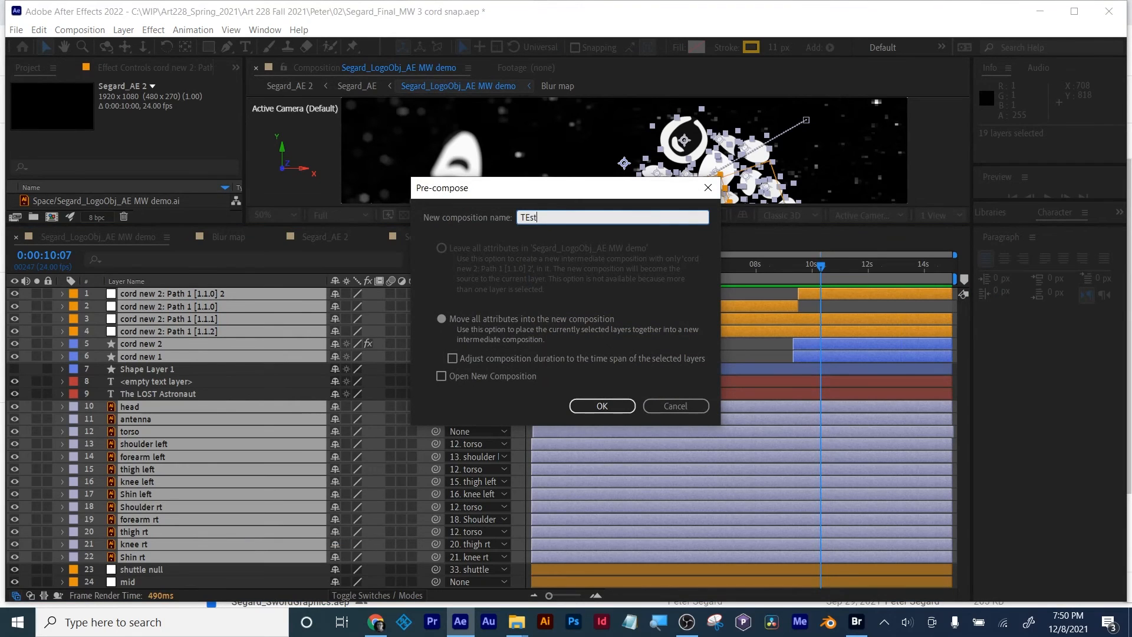
pyautogui.click(442, 319)
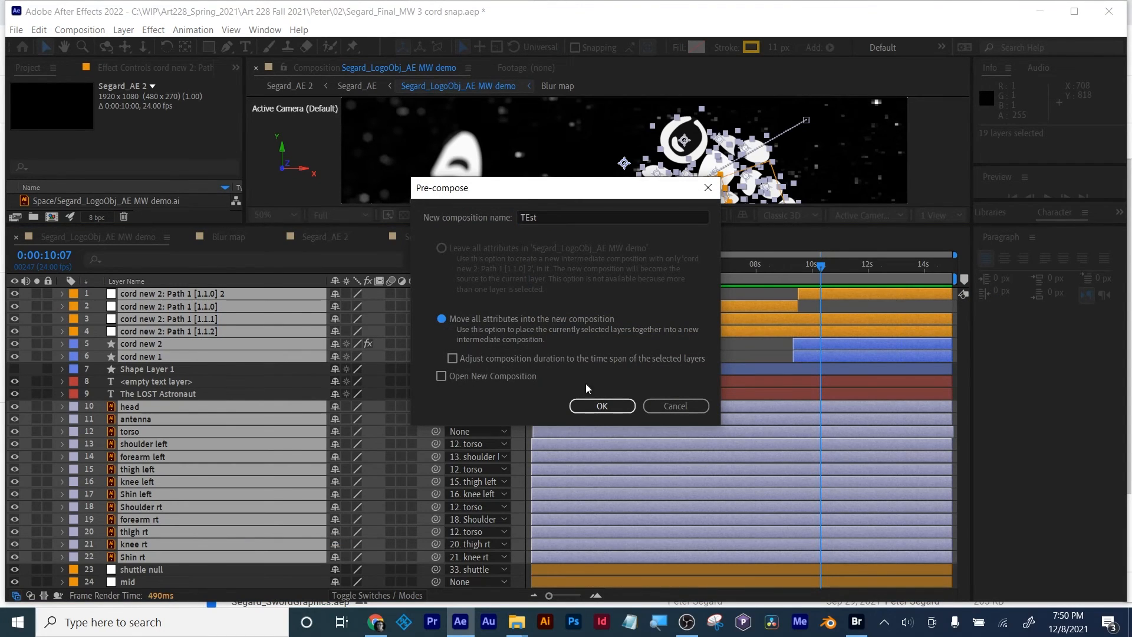
pyautogui.click(608, 409)
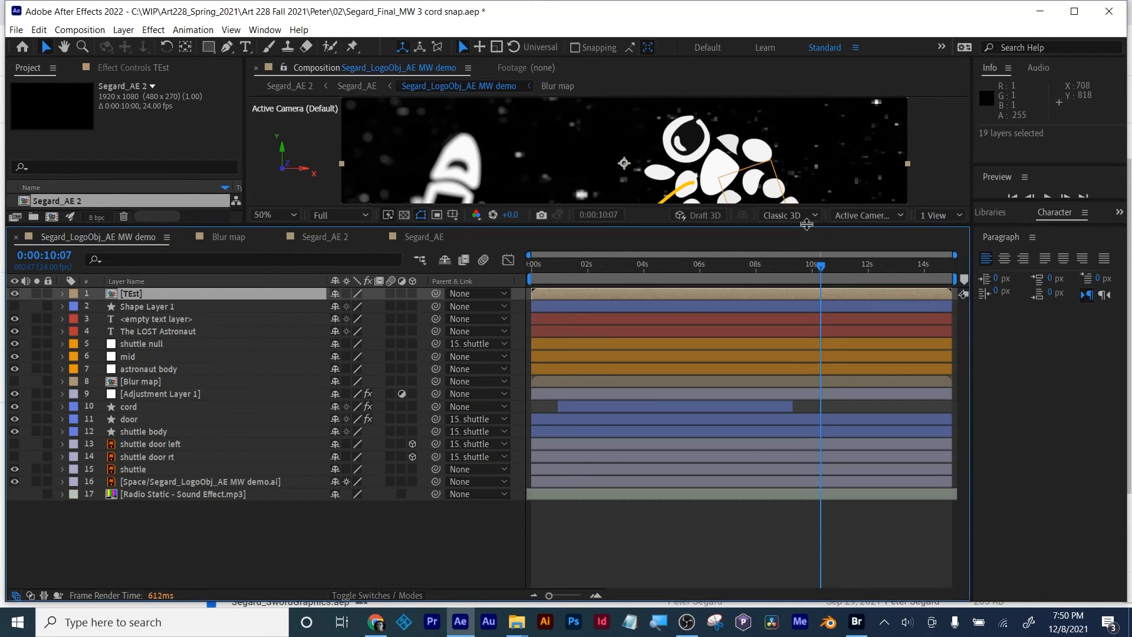
# Split the TEst layer at 0:00:10:01 in a composition view with more preview space.
pyautogui.moveTo(807, 225); pyautogui.dragTo(807, 328)
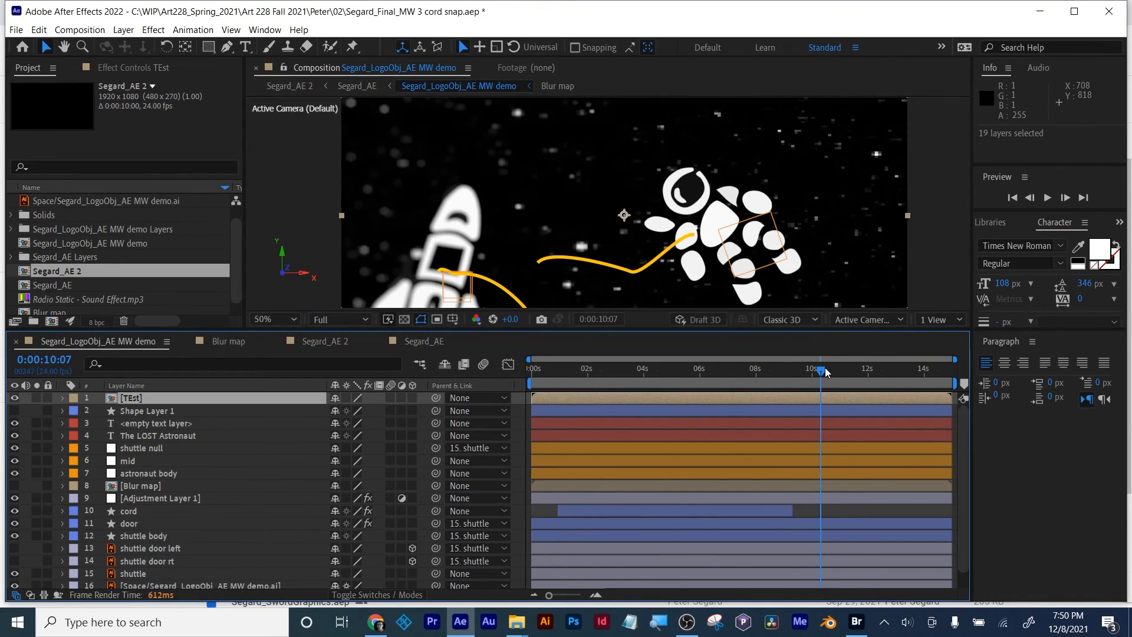
pyautogui.moveTo(825, 371); pyautogui.dragTo(818, 397)
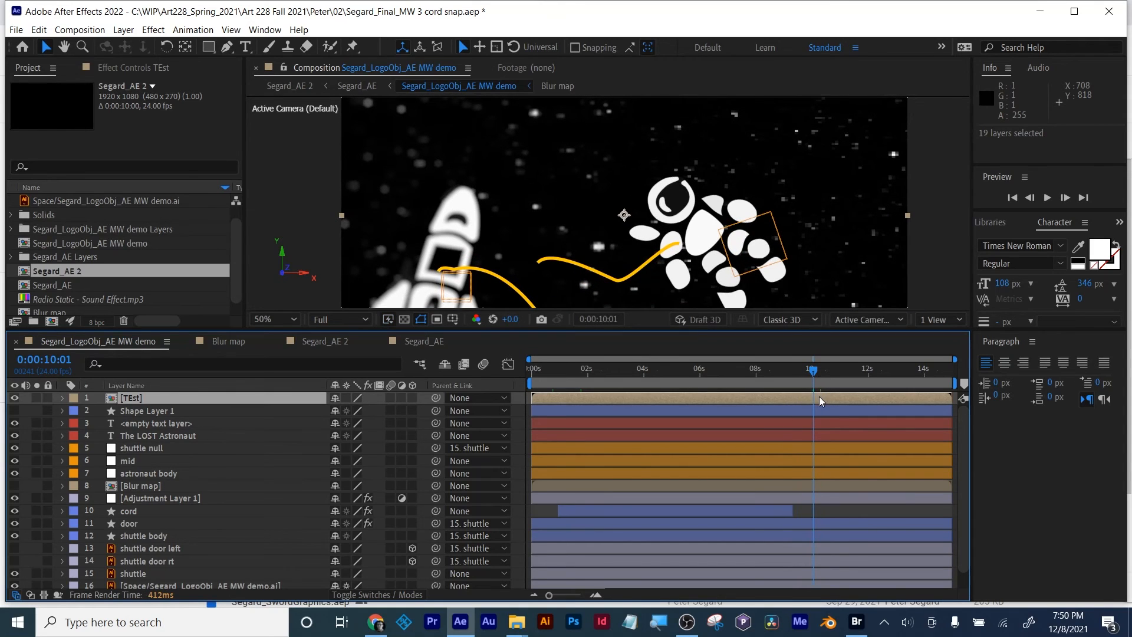
pyautogui.hotkey('ctrl', 'shift', 'd')
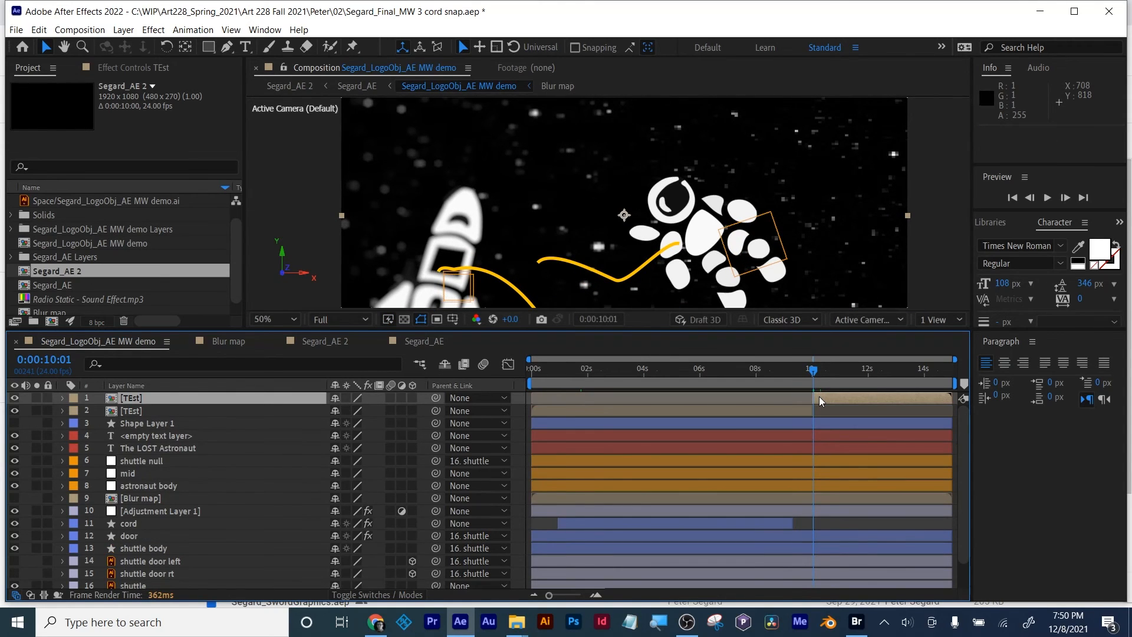
# Open the TEst composition to examine its layers, then return to the Segard_LogoObj_AE MW demo composition.
pyautogui.doubleClick(819, 396)
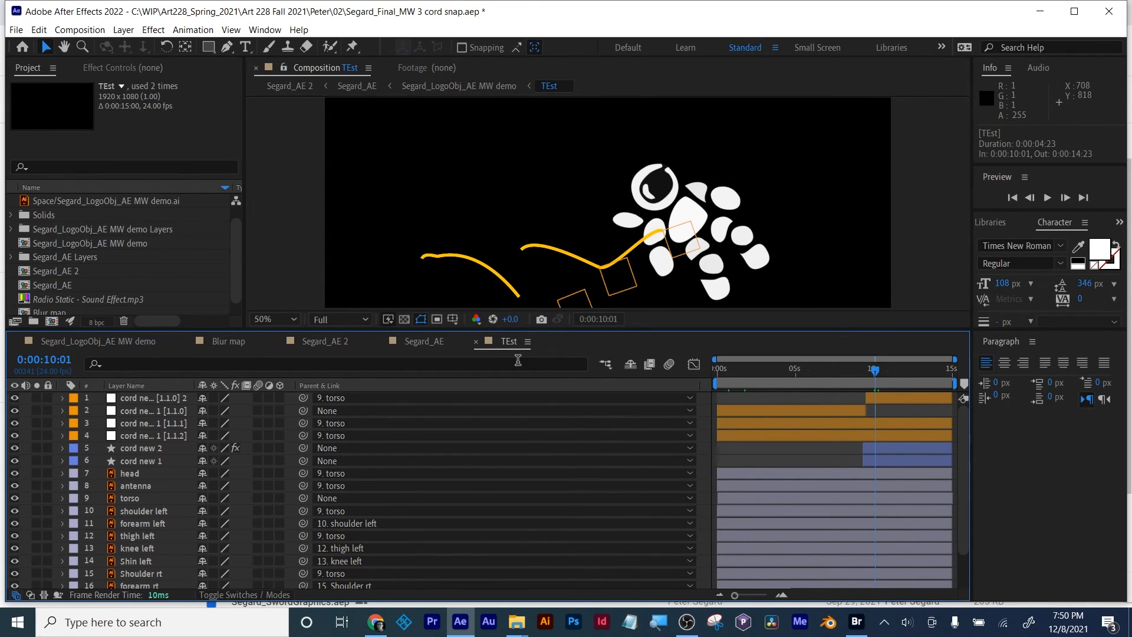
pyautogui.click(476, 341)
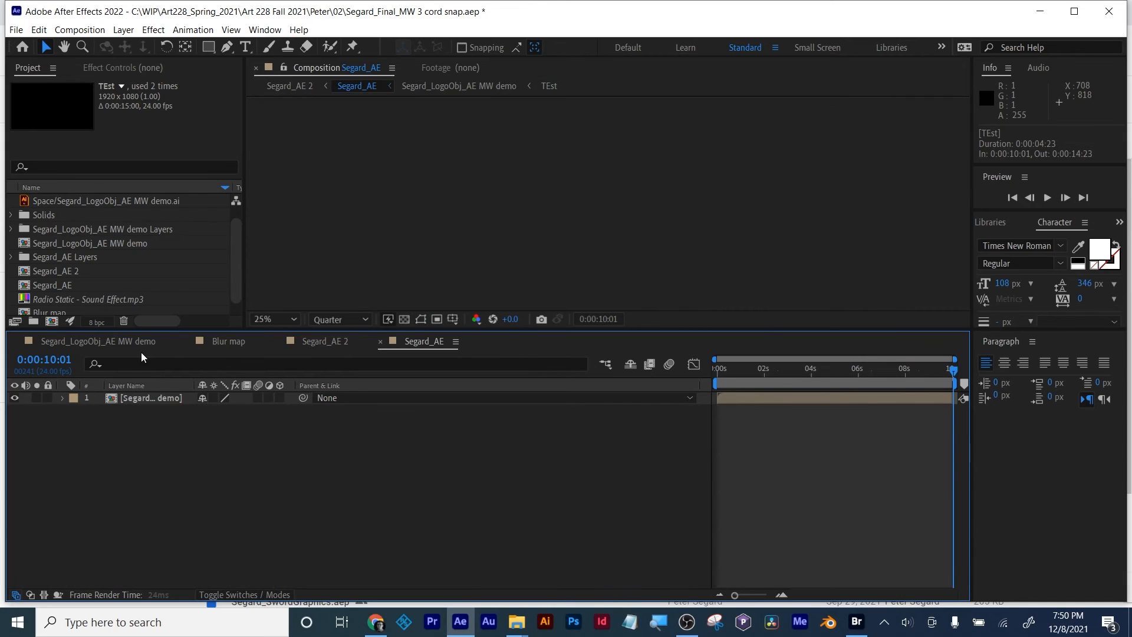
pyautogui.click(90, 345)
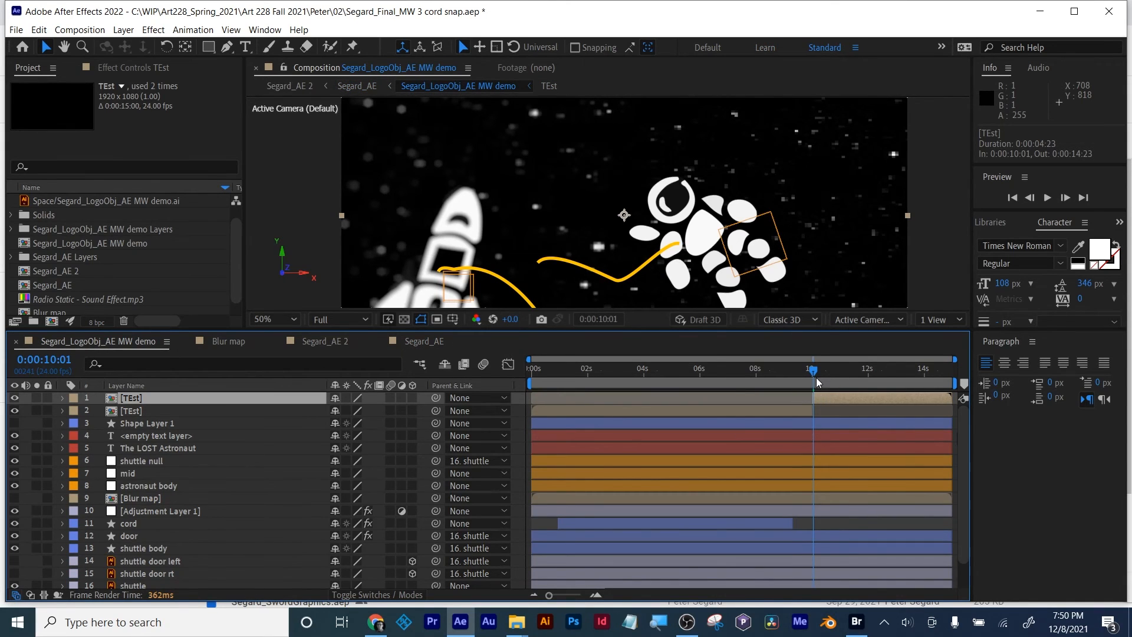
# Try keyframing the second TEst part's Rotation from 0:00:10:04 to two full revolutions at 0:00:14:01.
pyautogui.moveTo(816, 377)
pyautogui.mouseDown()
pyautogui.moveTo(878, 380)
pyautogui.moveTo(816, 380)
pyautogui.mouseUp()
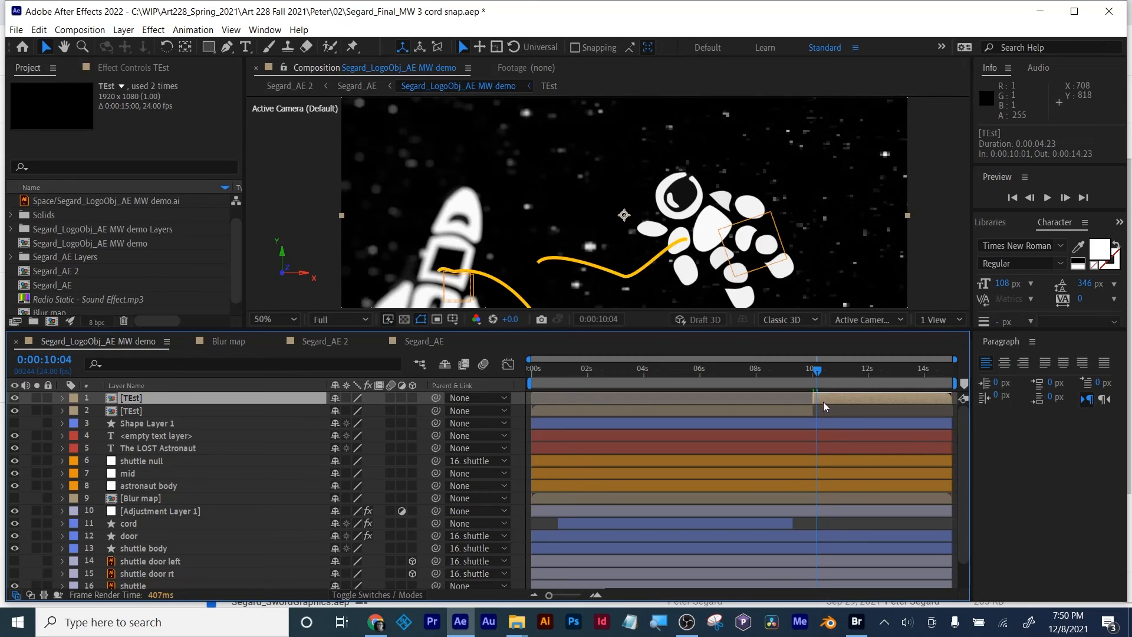
pyautogui.press('r')
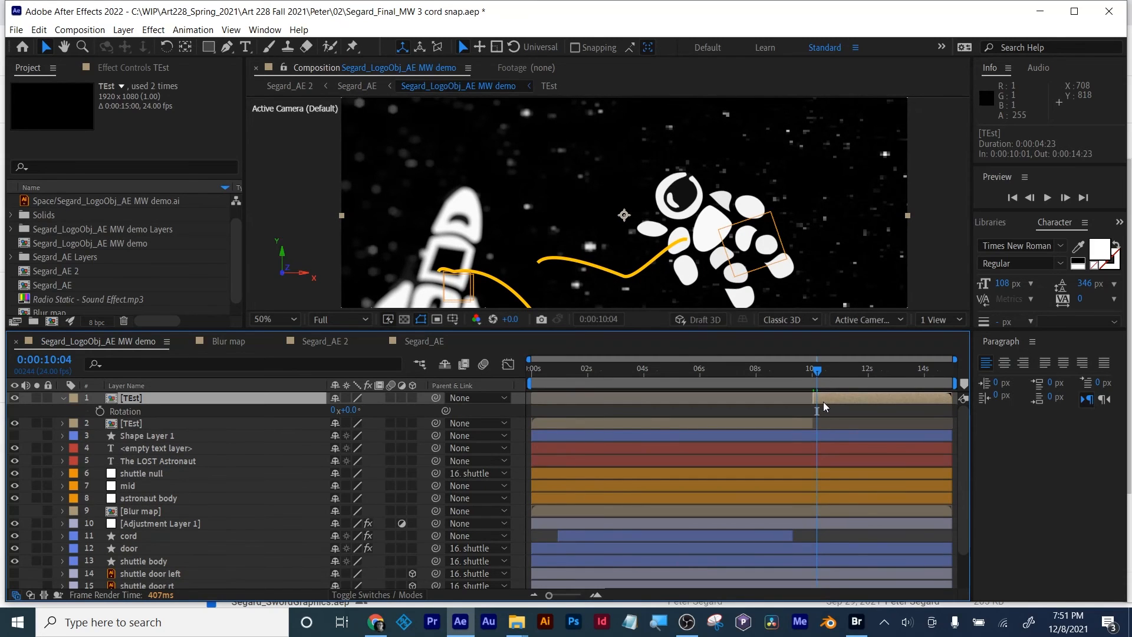
pyautogui.click(100, 411)
pyautogui.moveTo(864, 370); pyautogui.dragTo(927, 375)
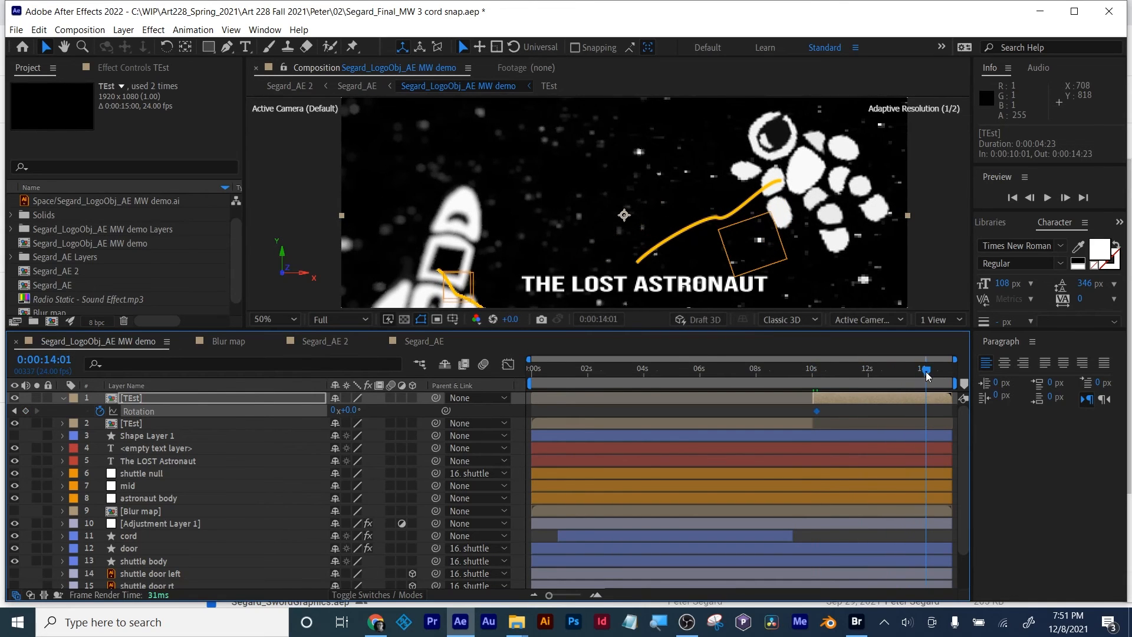
pyautogui.click(335, 410)
pyautogui.write('2')
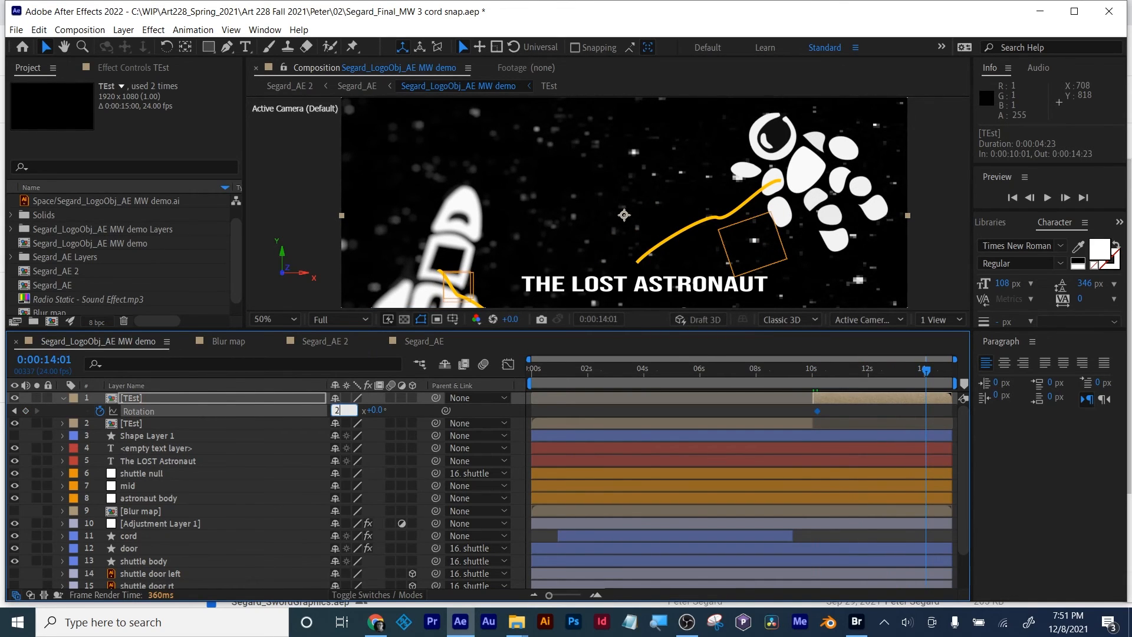
pyautogui.press('Return')
# Preview the spinning astronaut from 0:00:10:03 in an enlarged view and check the pivot at 0:00:12:08.
pyautogui.click(809, 373)
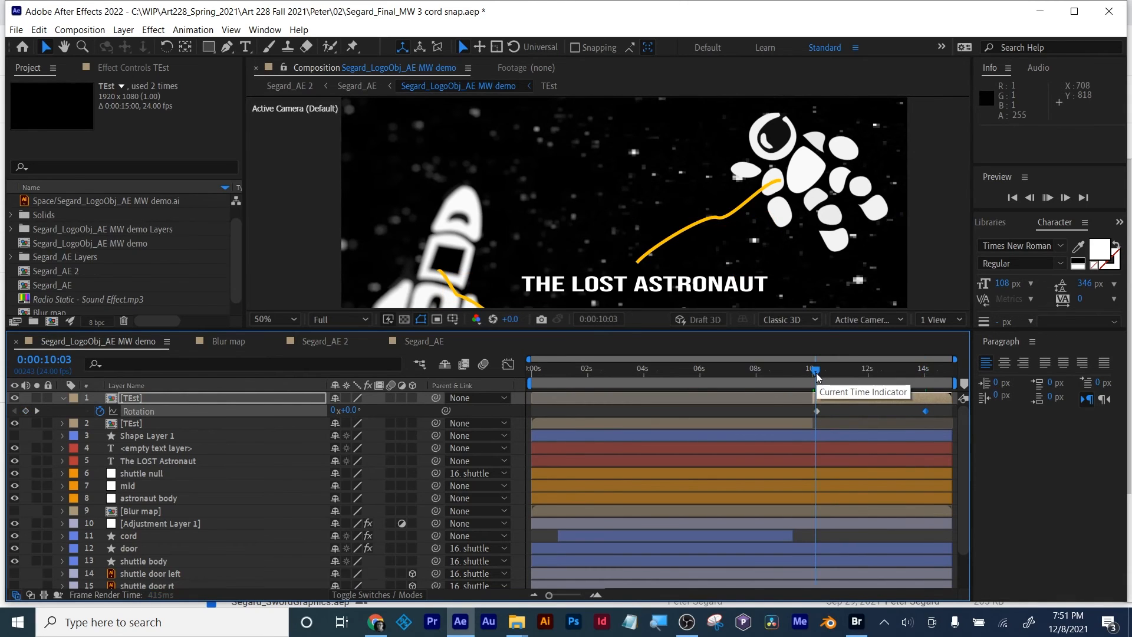
pyautogui.press('space')
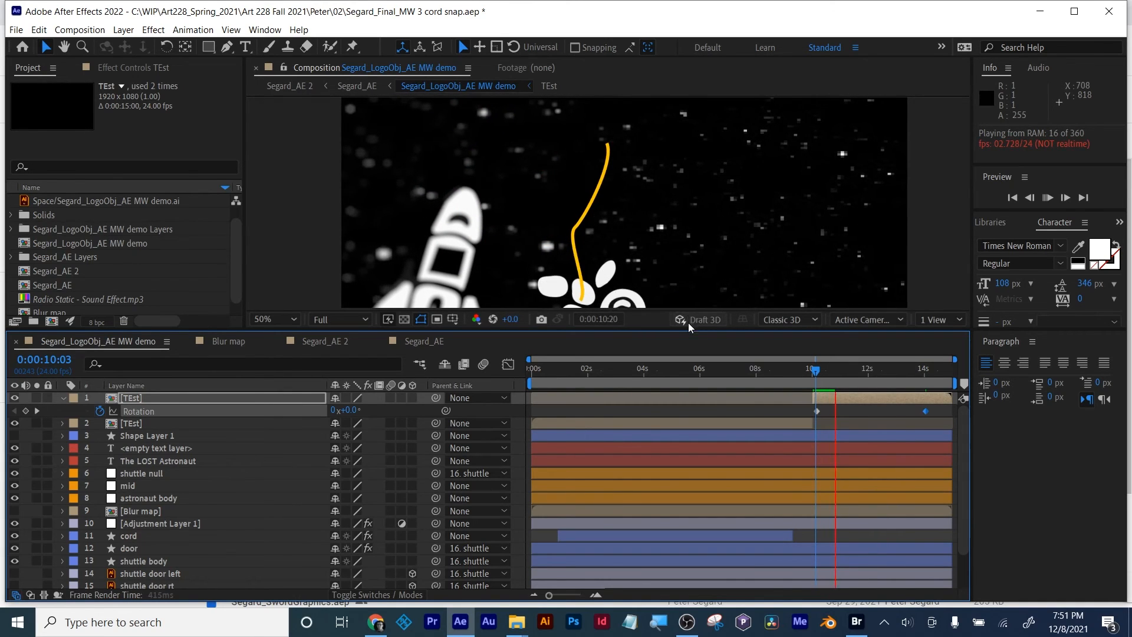
pyautogui.moveTo(698, 328); pyautogui.dragTo(698, 425)
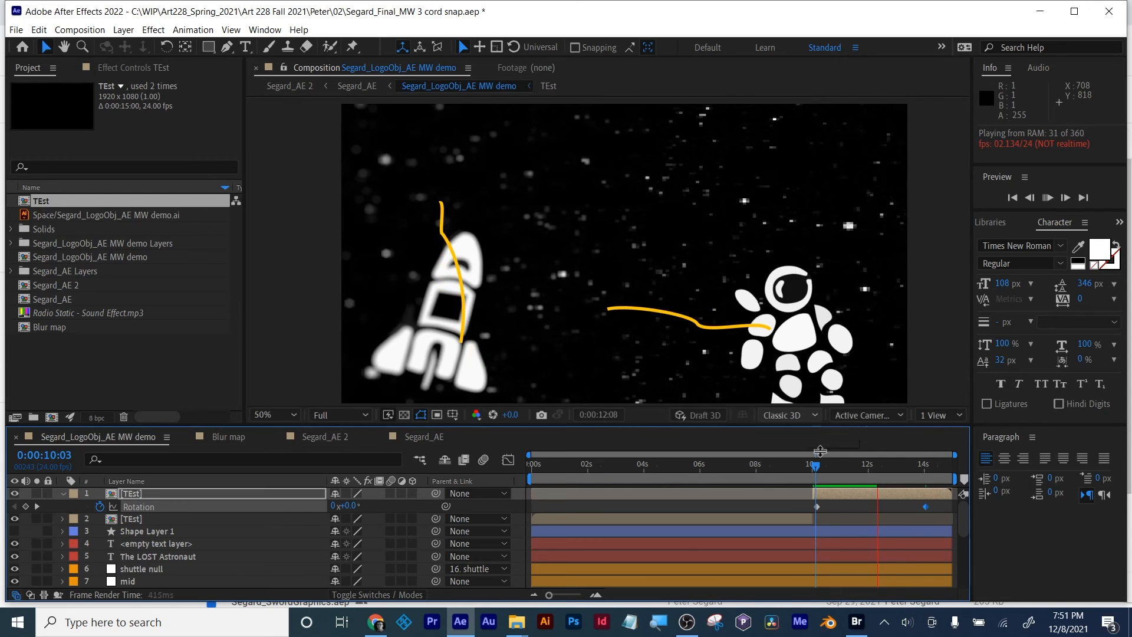
pyautogui.moveTo(834, 475); pyautogui.dragTo(879, 471)
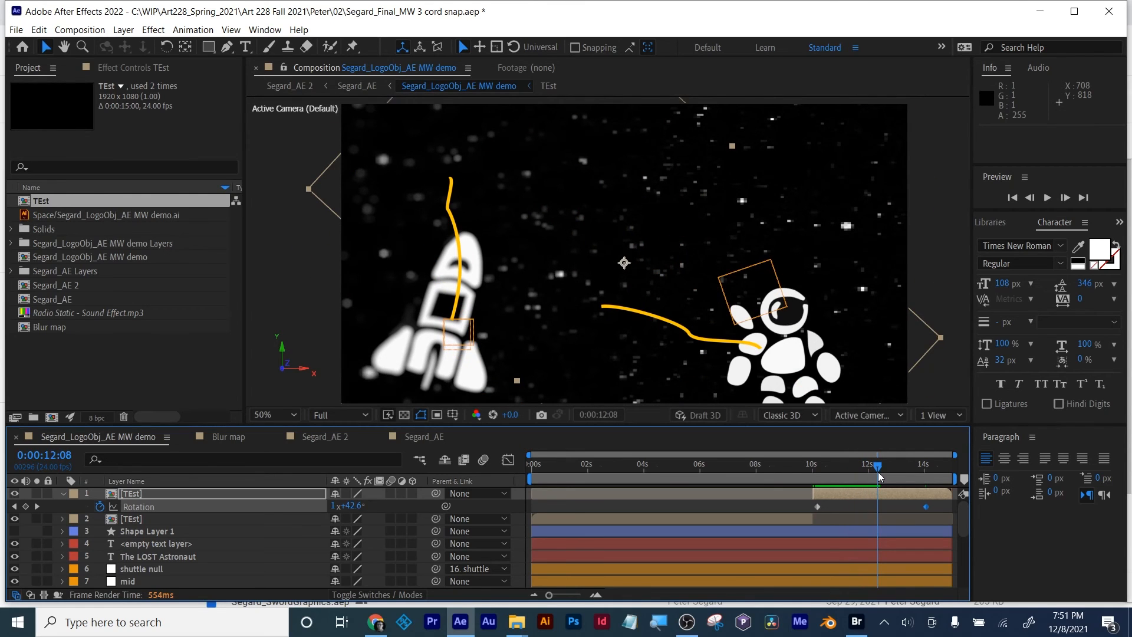
# Undo the TEst layer's Rotation change and its keyframing.
pyautogui.hotkey('ctrl', 'z')
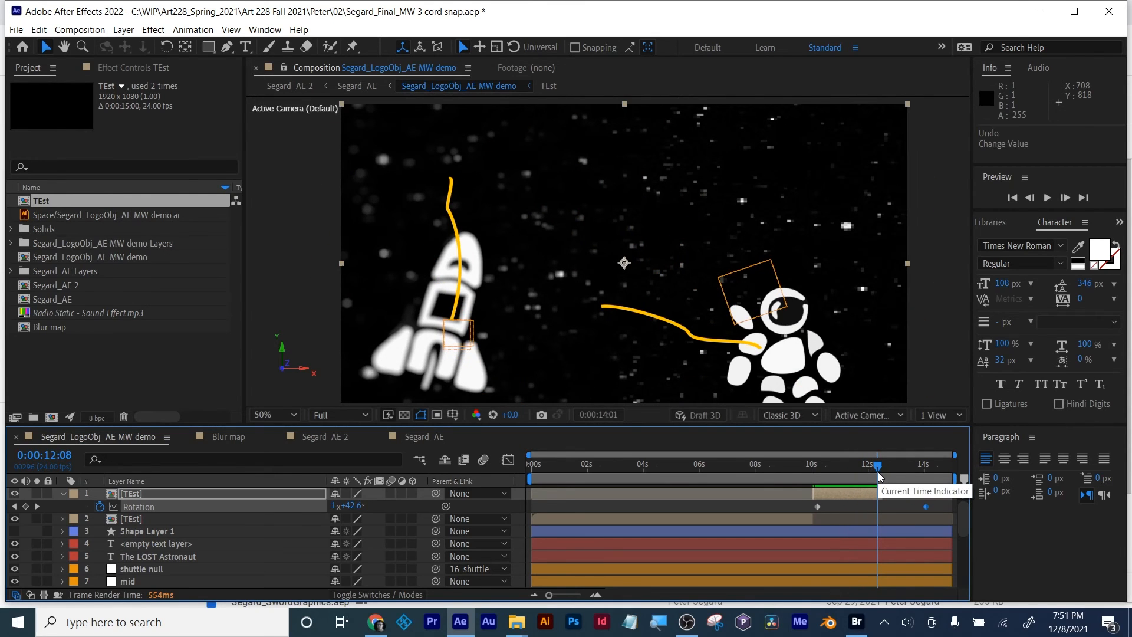
pyautogui.hotkey('ctrl', 'z')
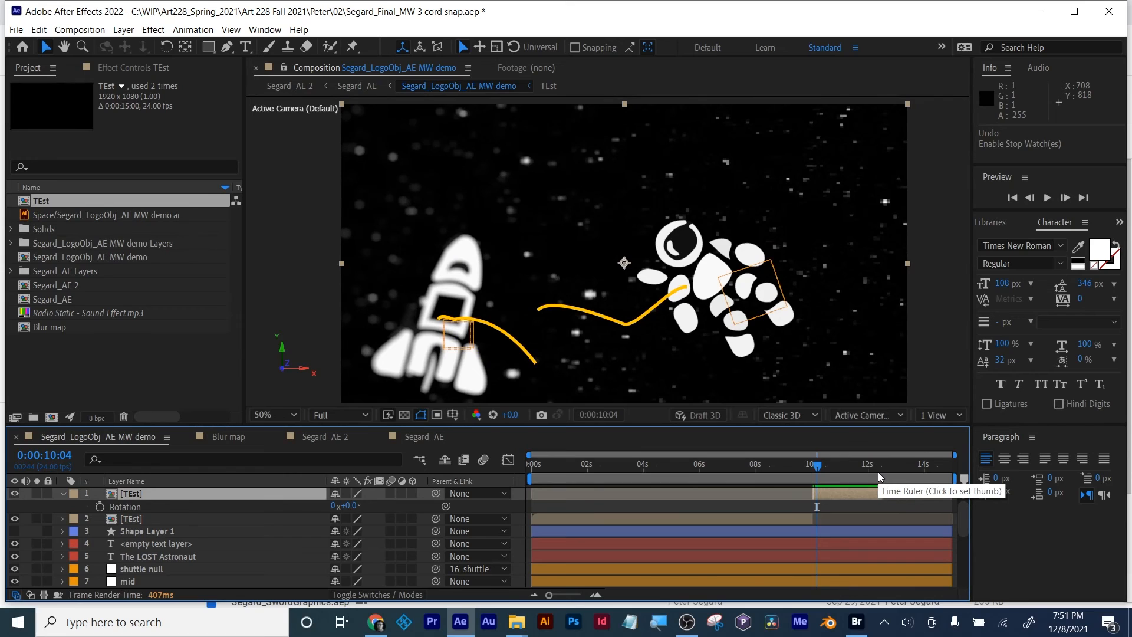
pyautogui.click(886, 503)
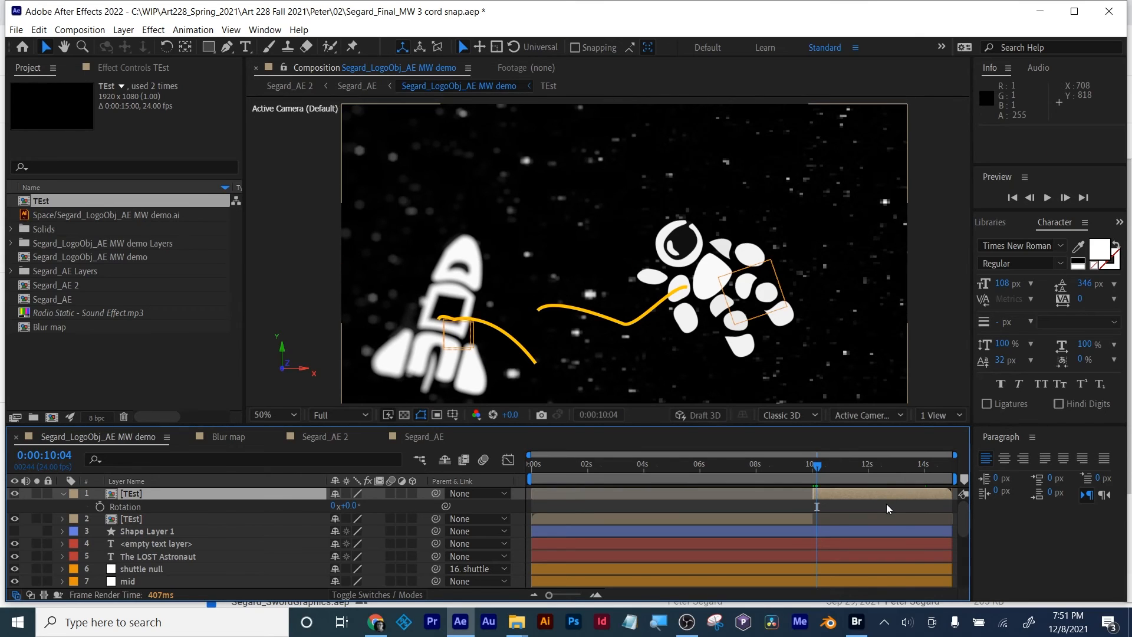
# Move the second TEst part's anchor point onto the astronaut's body, at about 1306, 572.
pyautogui.click(826, 493)
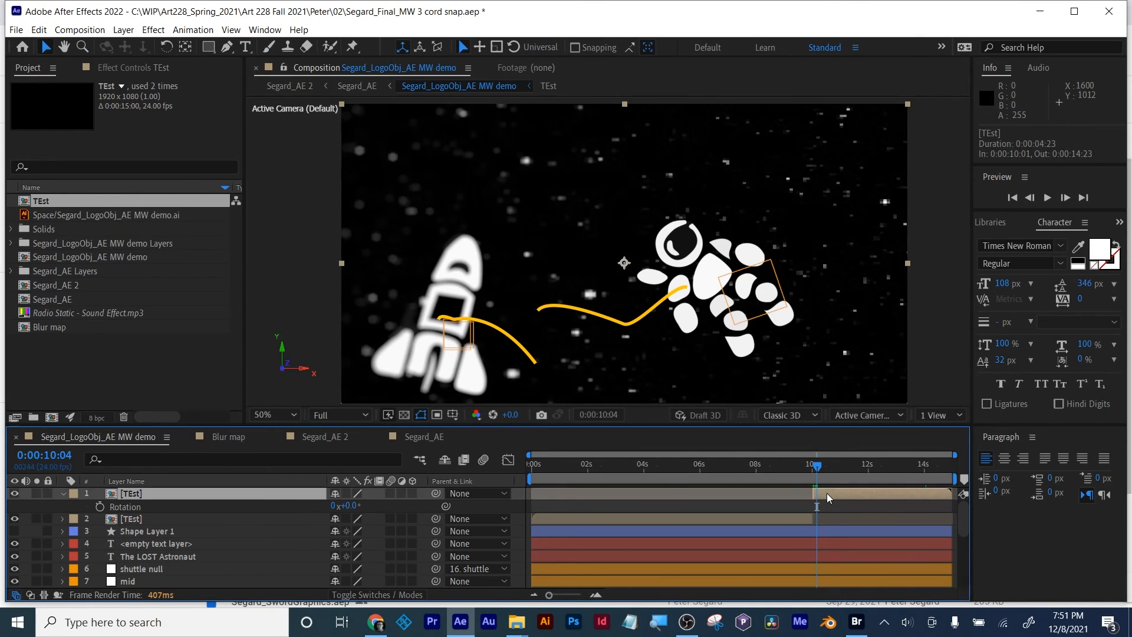
pyautogui.click(185, 47)
pyautogui.moveTo(623, 265); pyautogui.dragTo(735, 277)
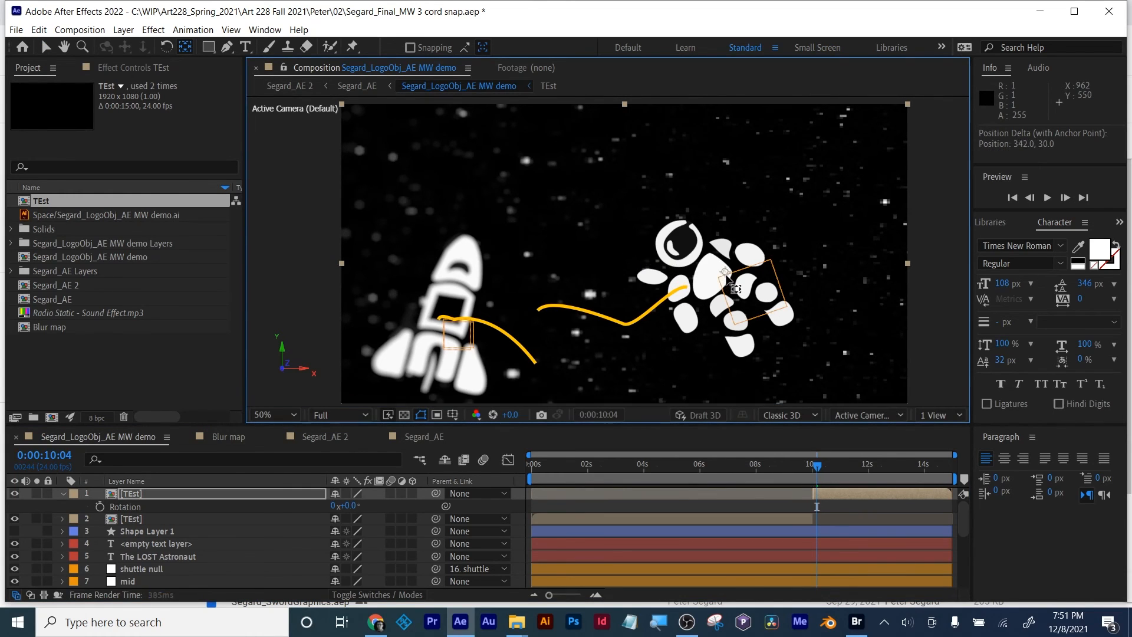
# Keyframe the second TEst part's Rotation at 0:00:10:04 and set it to two full revolutions at 0:00:12:06.
pyautogui.click(97, 508)
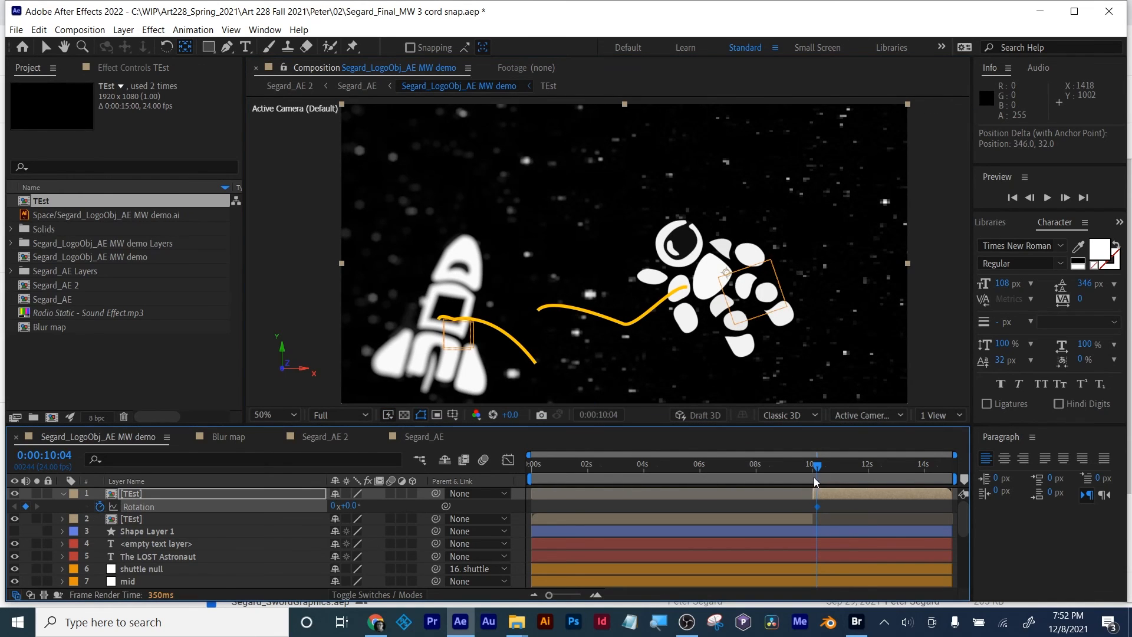
pyautogui.moveTo(814, 476); pyautogui.dragTo(875, 472)
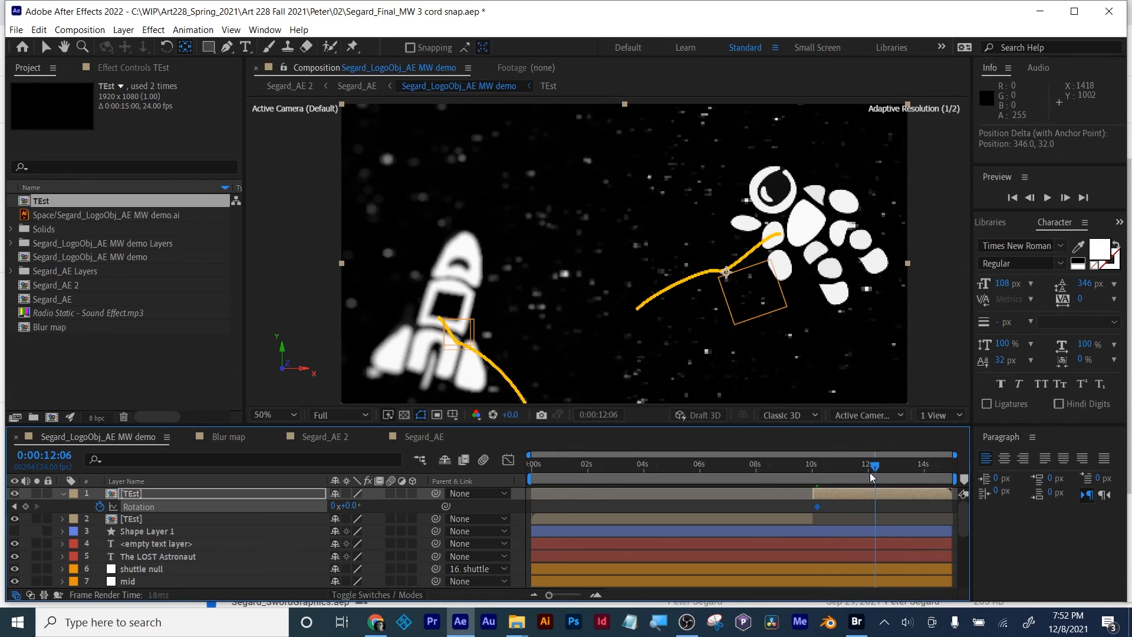
pyautogui.click(333, 507)
pyautogui.write('2')
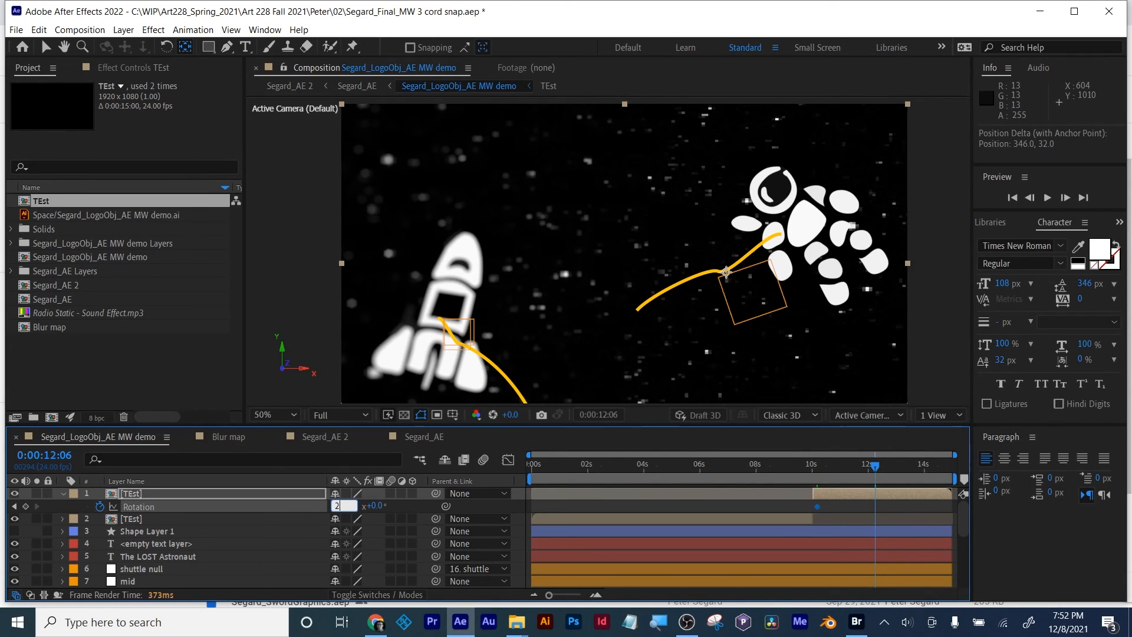
pyautogui.press('Return')
# Keyframe the TEst layer's Anchor Point at 0:00:10:05 and change it to about 1490, 409 at 0:00:11:04.
pyautogui.moveTo(813, 476)
pyautogui.mouseDown()
pyautogui.moveTo(882, 474)
pyautogui.moveTo(818, 474)
pyautogui.mouseUp()
pyautogui.press('a')
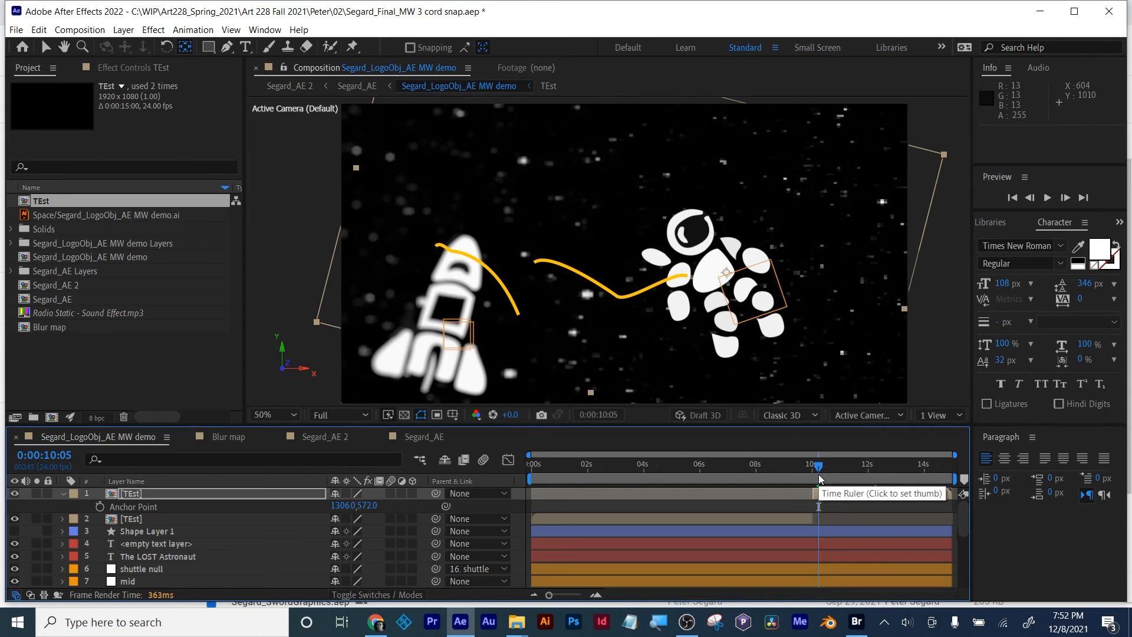
pyautogui.click(99, 507)
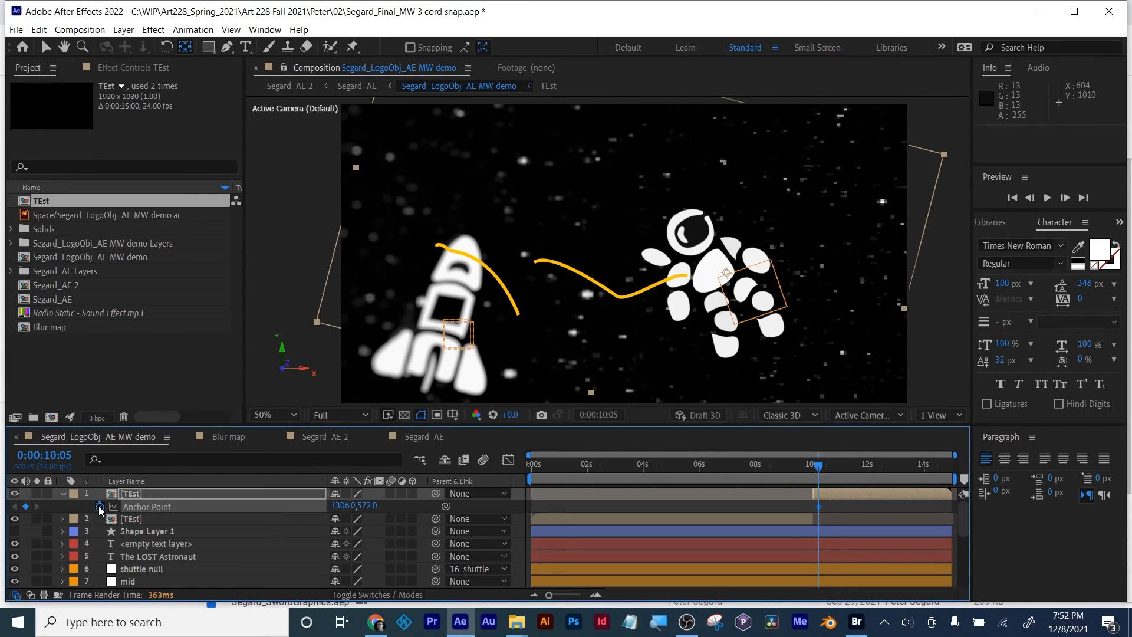
pyautogui.moveTo(820, 466); pyautogui.dragTo(847, 467)
pyautogui.moveTo(343, 506); pyautogui.dragTo(441, 470)
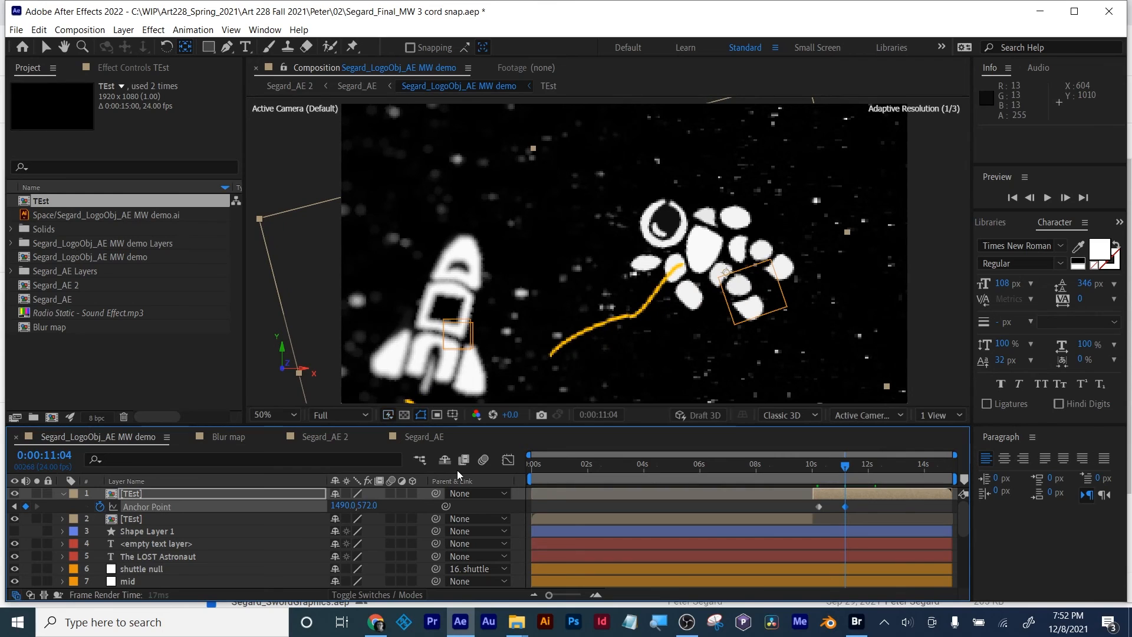
pyautogui.moveTo(372, 506); pyautogui.dragTo(226, 522)
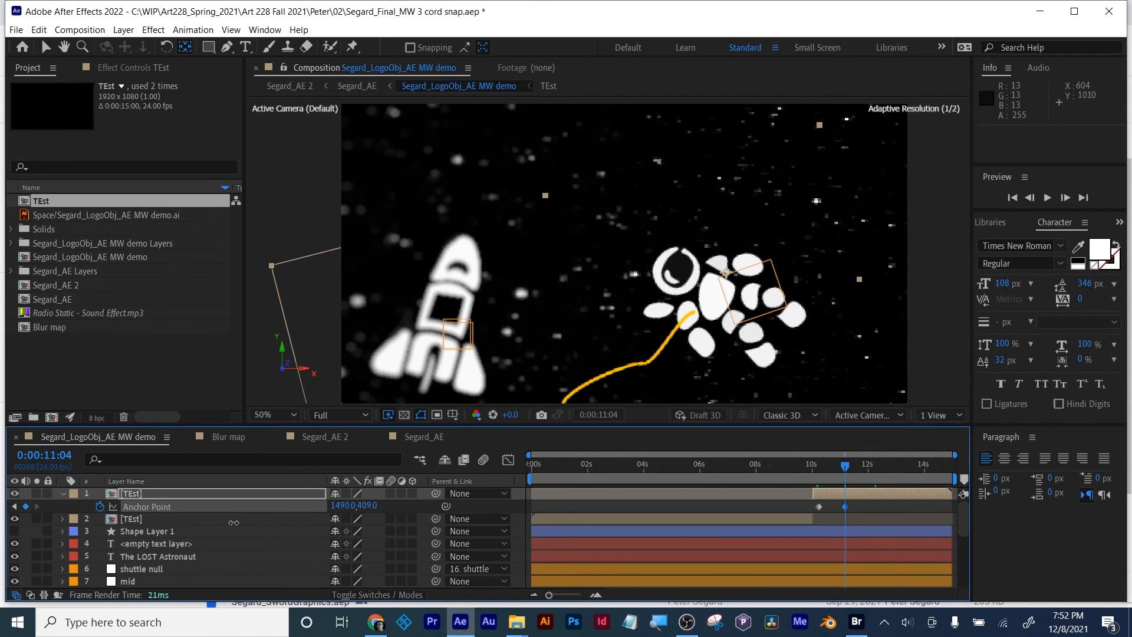
# Add a third Anchor Point keyframe to the upper TEst layer at 0:00:12:07 with a value of about 1650, 355.
pyautogui.click(808, 467)
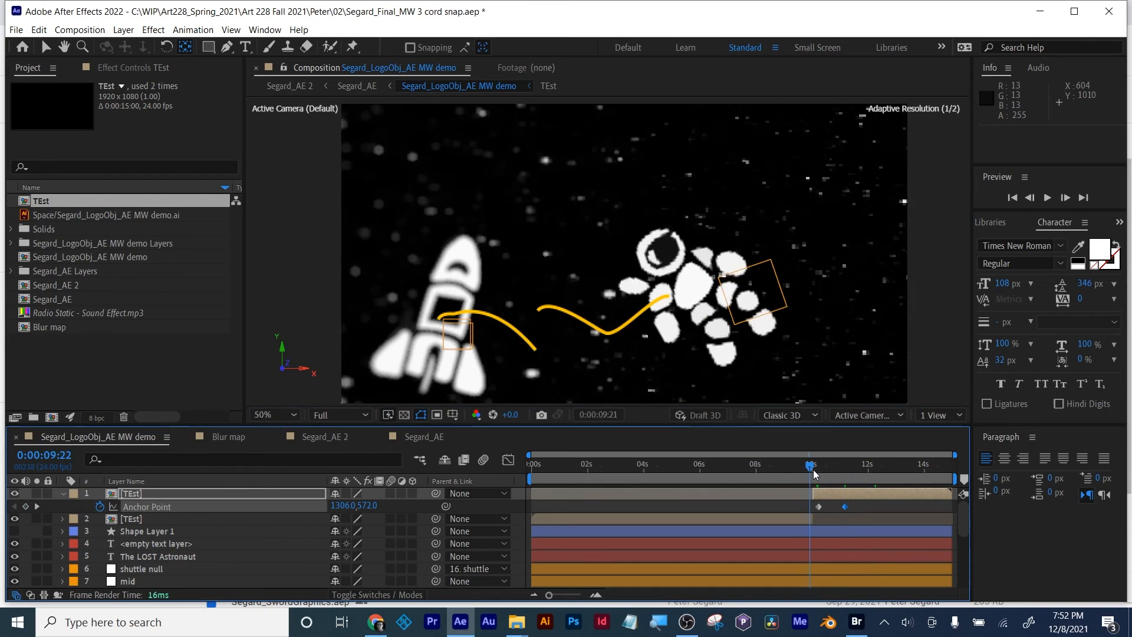
pyautogui.moveTo(813, 470); pyautogui.dragTo(878, 471)
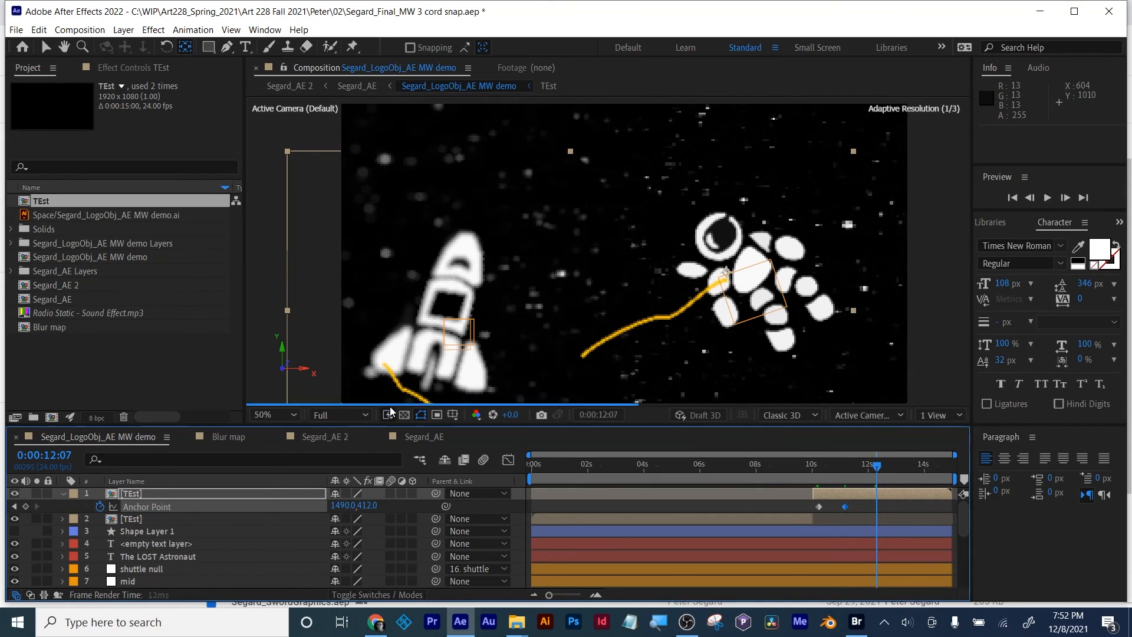
pyautogui.moveTo(342, 505); pyautogui.dragTo(424, 468)
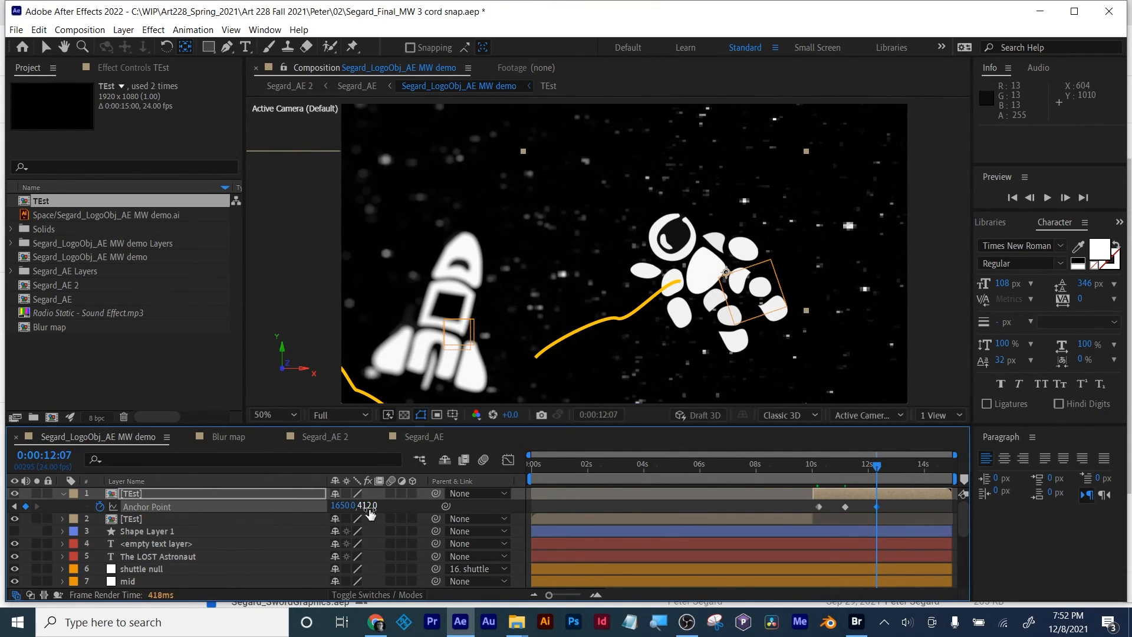
pyautogui.moveTo(369, 505); pyautogui.dragTo(332, 508)
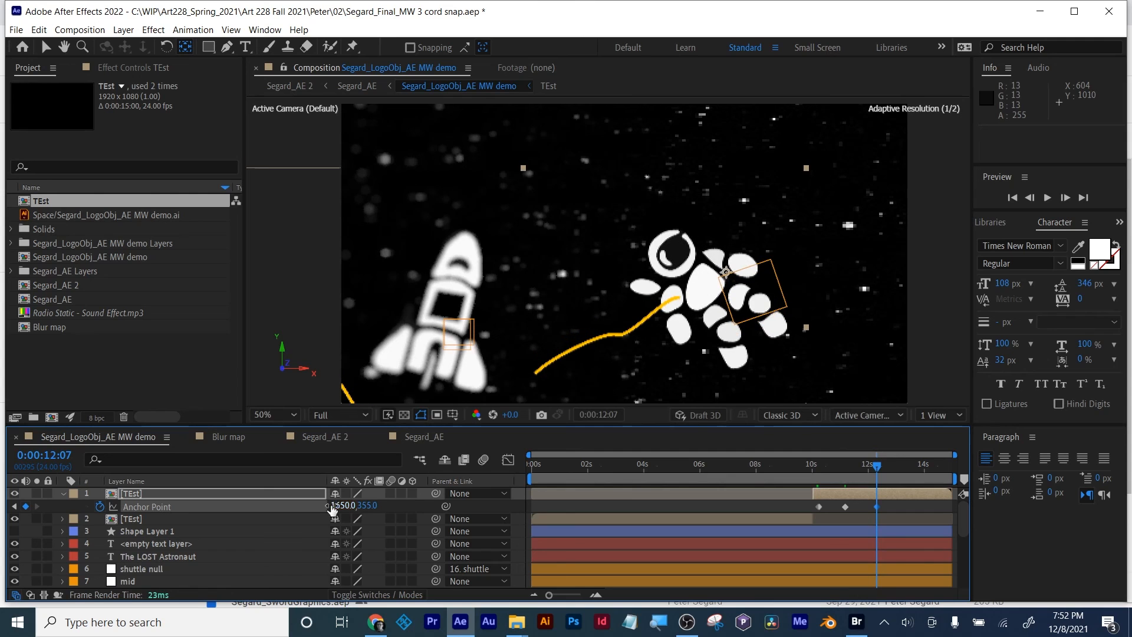
# Keyframe the upper TEst layer's Position at 0:00:10:02, set it to about 2351, 572 at 0:00:12:23, and preview the motion.
pyautogui.click(818, 463)
pyautogui.moveTo(837, 463)
pyautogui.mouseDown()
pyautogui.moveTo(873, 464)
pyautogui.moveTo(815, 464)
pyautogui.mouseUp()
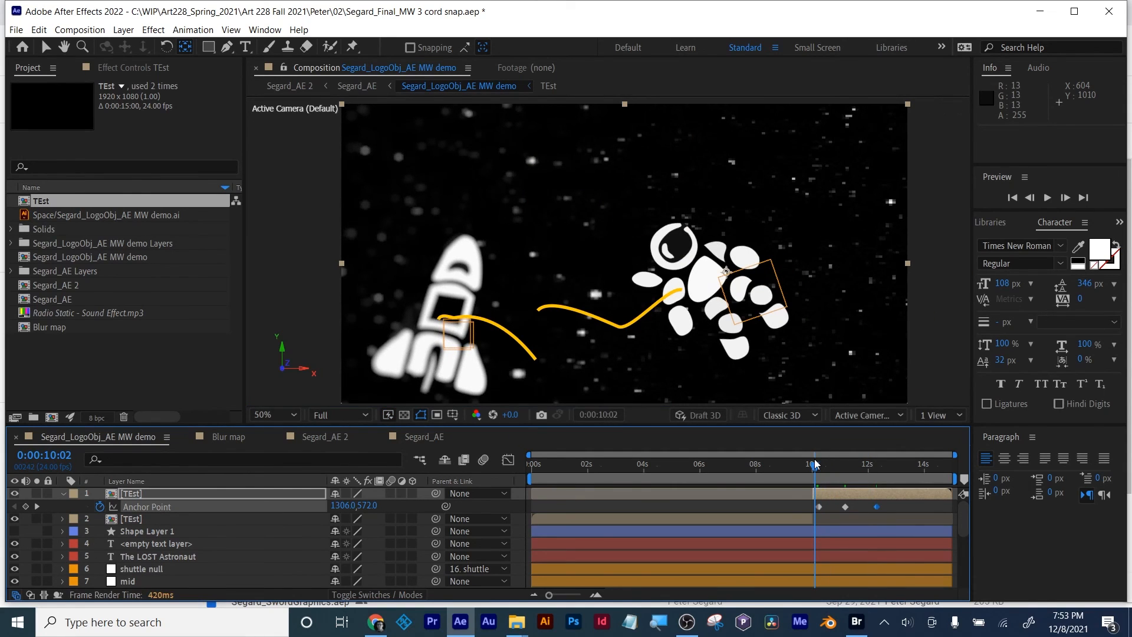
pyautogui.press('p')
pyautogui.click(100, 506)
pyautogui.moveTo(816, 472); pyautogui.dragTo(900, 454)
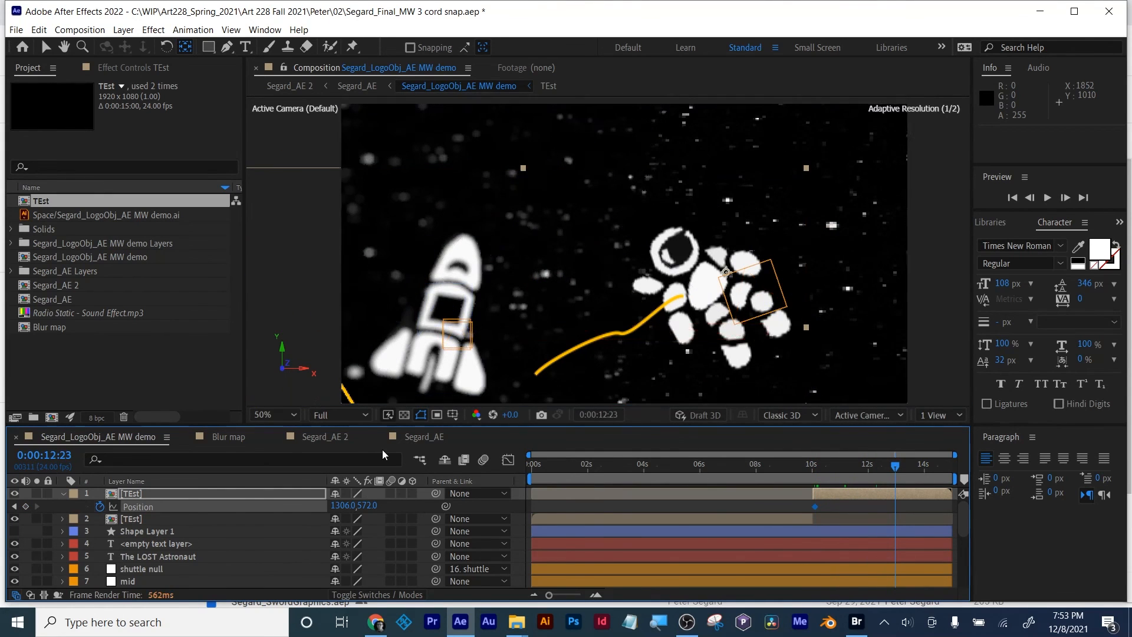
pyautogui.moveTo(344, 506); pyautogui.dragTo(1031, 447)
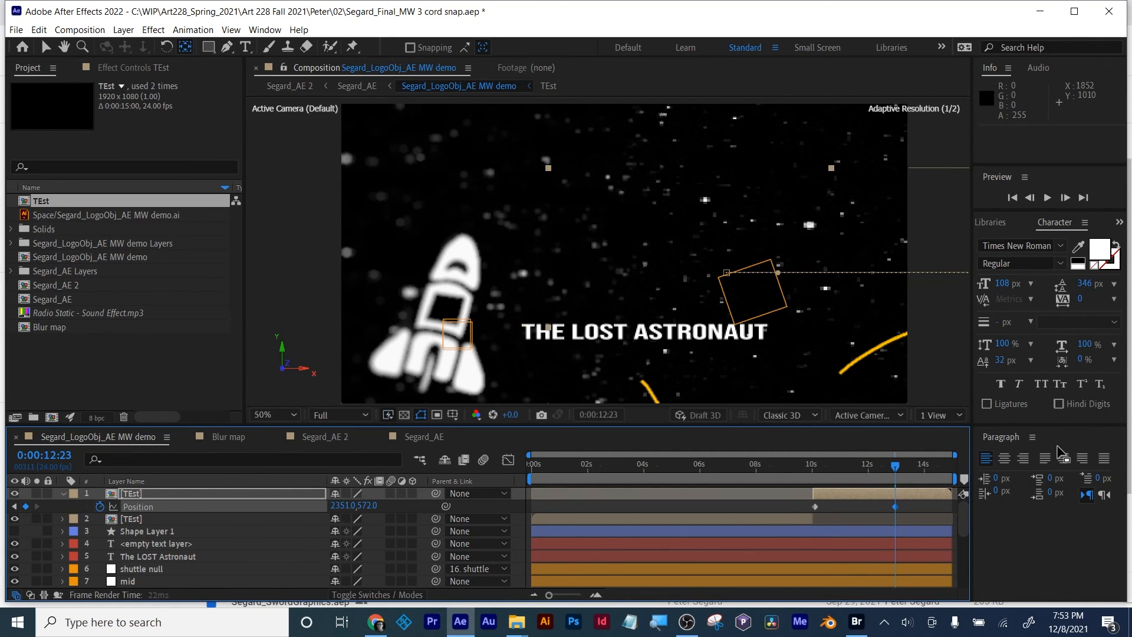
pyautogui.moveTo(812, 465); pyautogui.dragTo(898, 463)
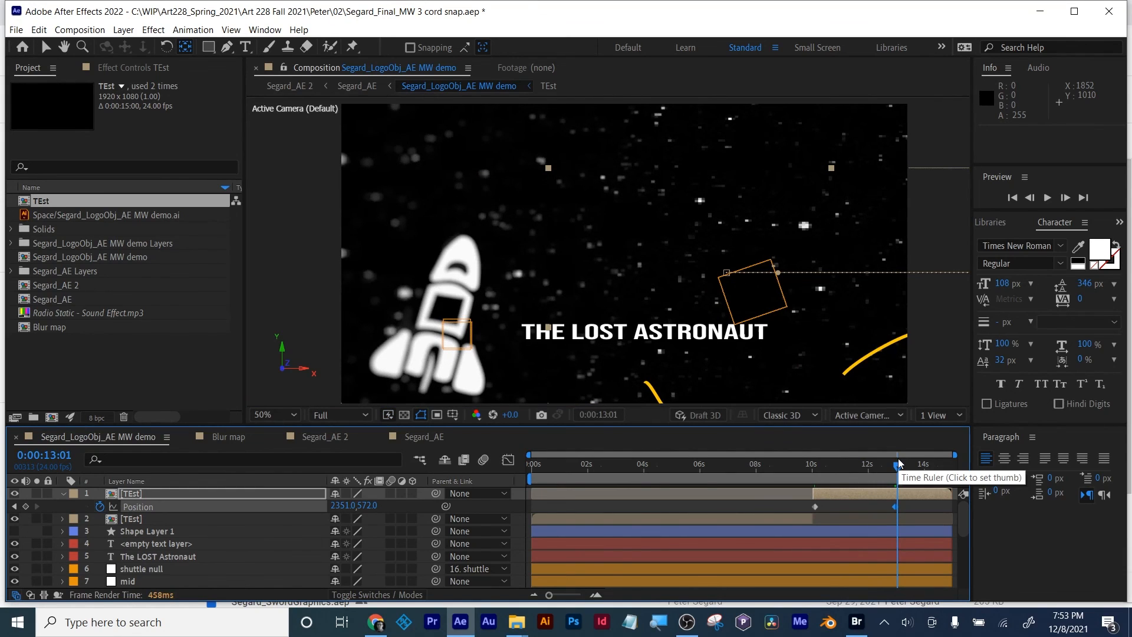